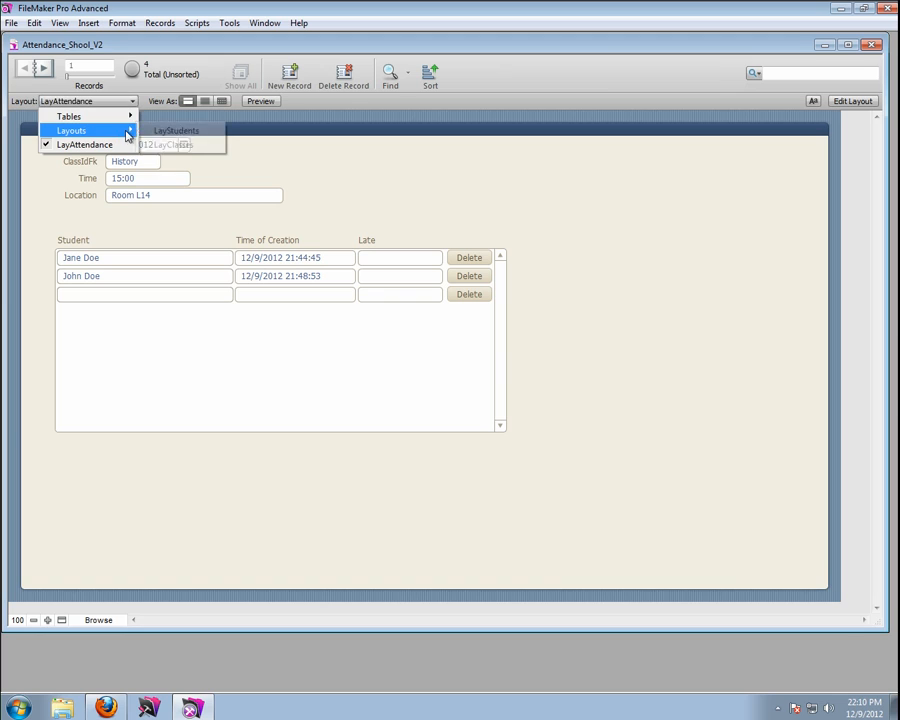
- Open the LayStudents layout for editing and enlarge it to about 1190 pt wide and 675 pt high
{"action": "left_click", "coordinate": [165, 133]}
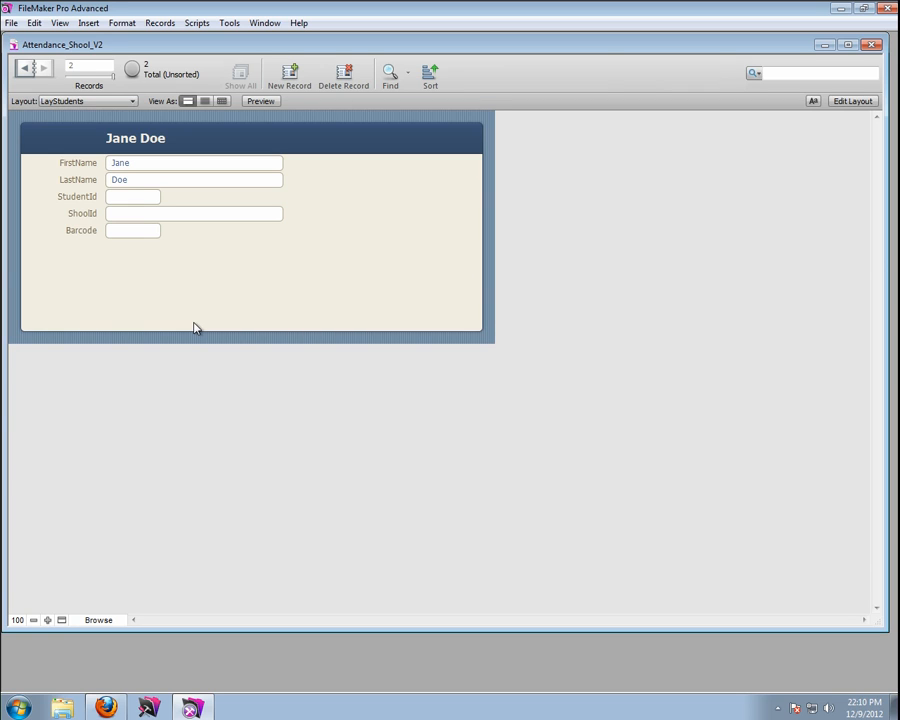
{"action": "left_click", "coordinate": [860, 102]}
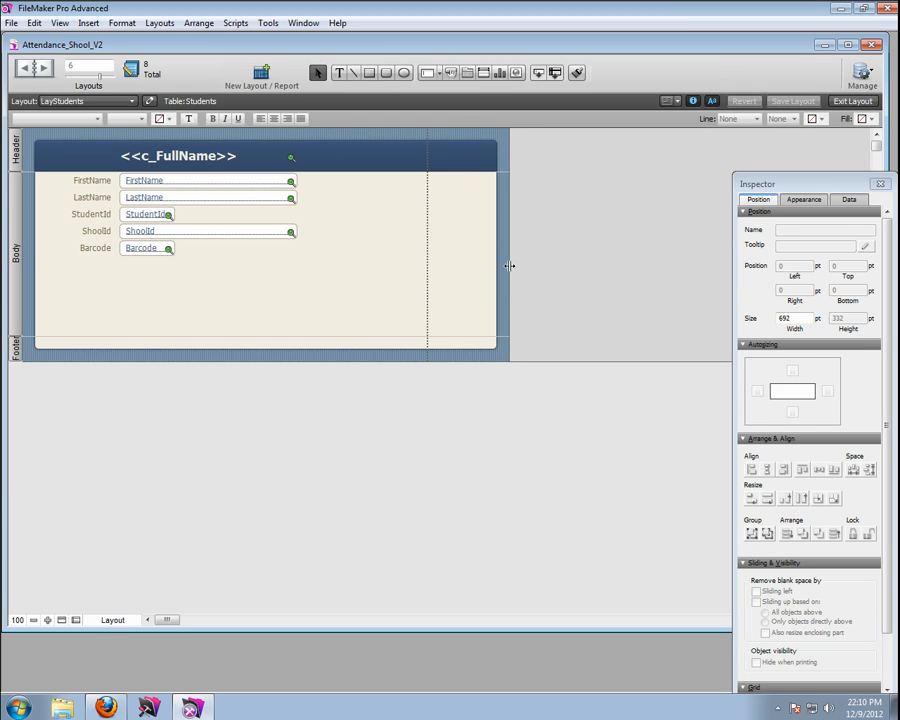
{"action": "left_click_drag", "start_coordinate": [509, 266], "coordinate": [860, 233]}
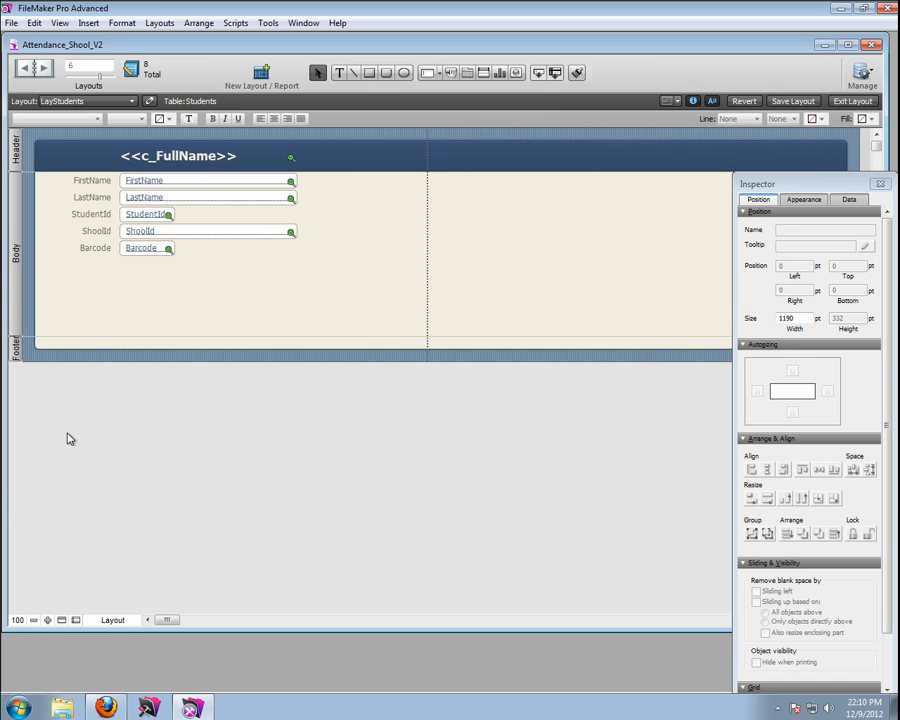
{"action": "left_click_drag", "start_coordinate": [76, 334], "coordinate": [72, 586]}
- Duplicate the Classes, Attendance and AttendanceDetail table occurrences together in the database's relationships graph
{"action": "left_click", "coordinate": [13, 23]}
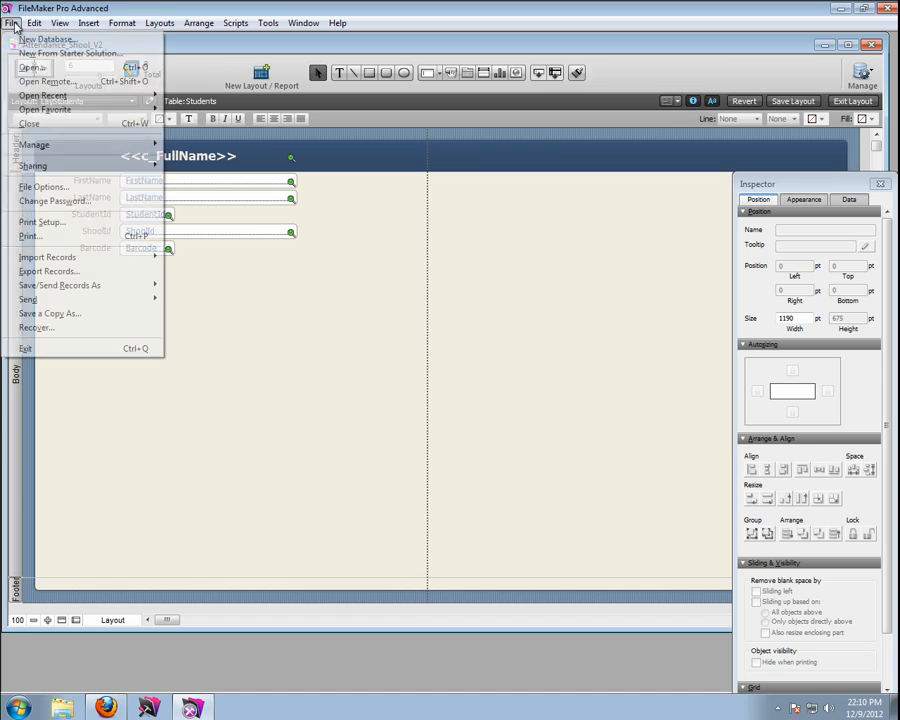
{"action": "mouse_move", "coordinate": [150, 143]}
{"action": "left_click", "coordinate": [200, 143]}
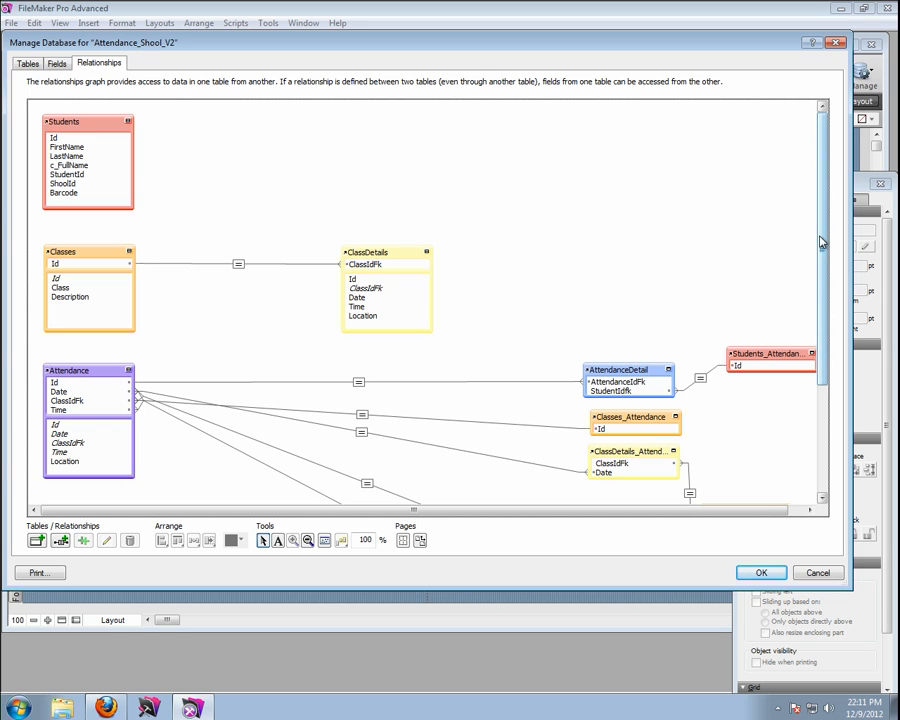
{"action": "left_click_drag", "start_coordinate": [823, 237], "coordinate": [823, 301]}
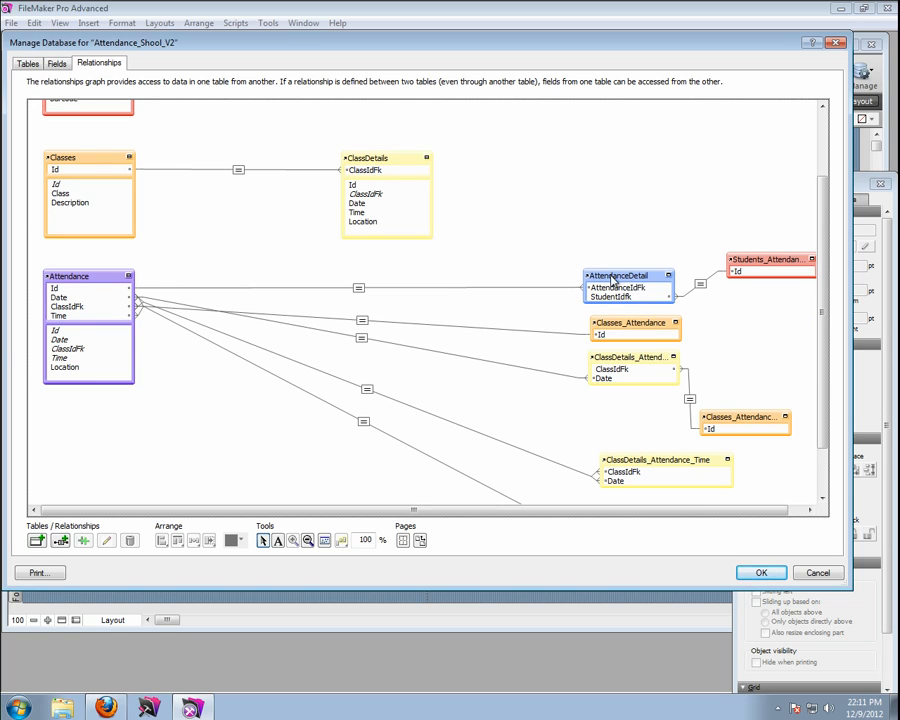
{"action": "left_click", "coordinate": [612, 283]}
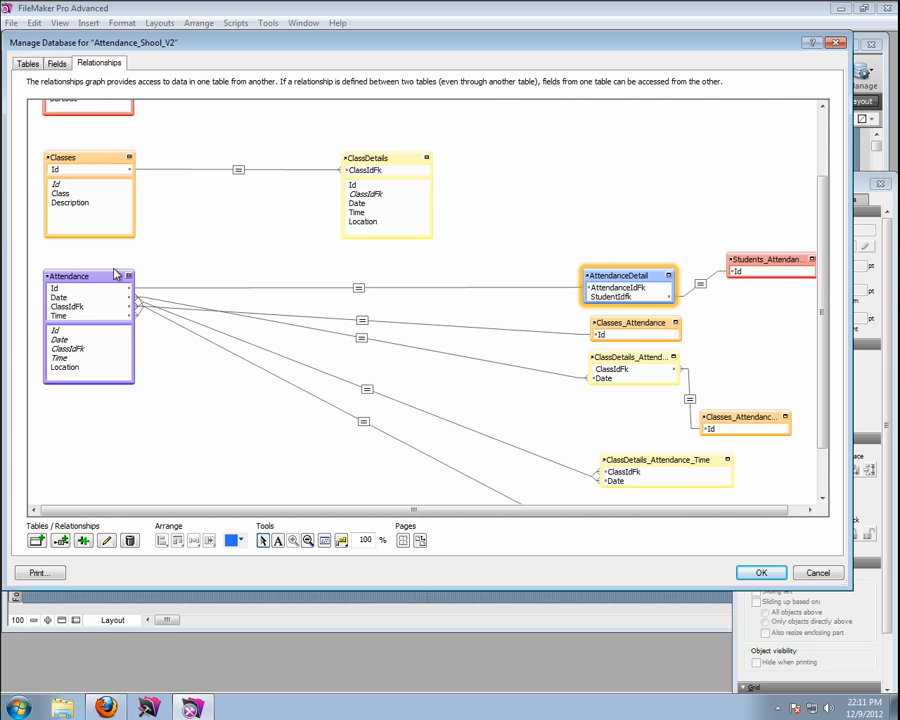
{"action": "left_click", "coordinate": [83, 281]}
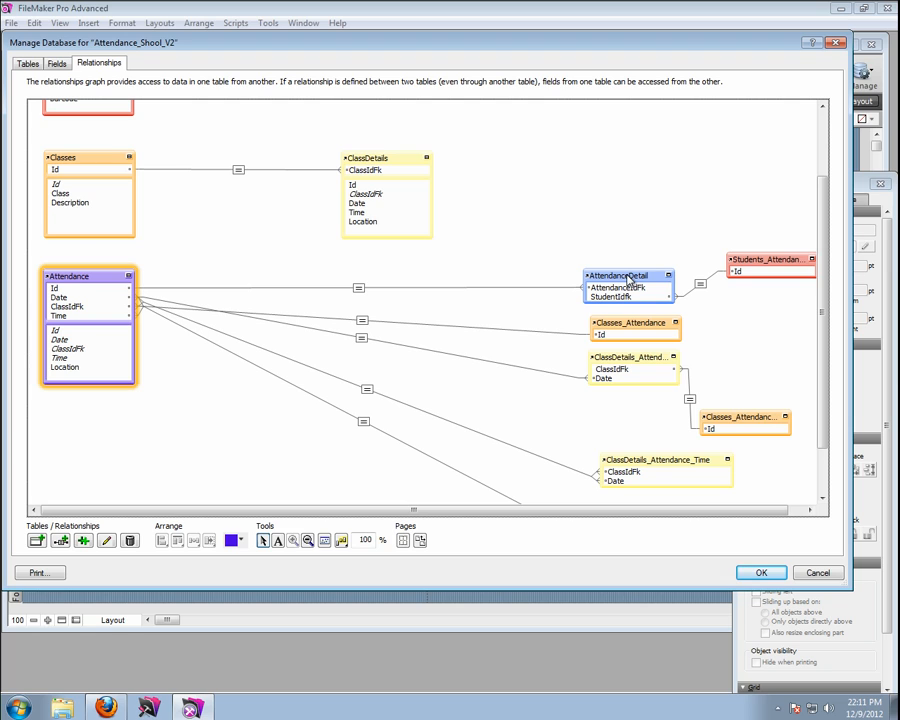
{"action": "scroll", "coordinate": [826, 144], "scroll_direction": "up", "scroll_amount": 3}
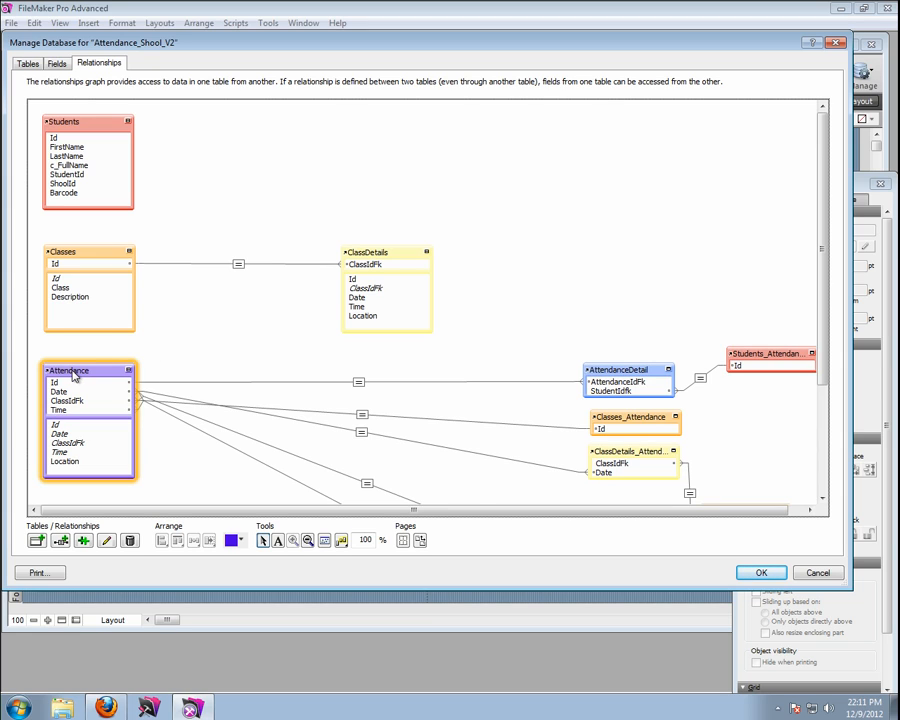
{"action": "left_click", "coordinate": [82, 253]}
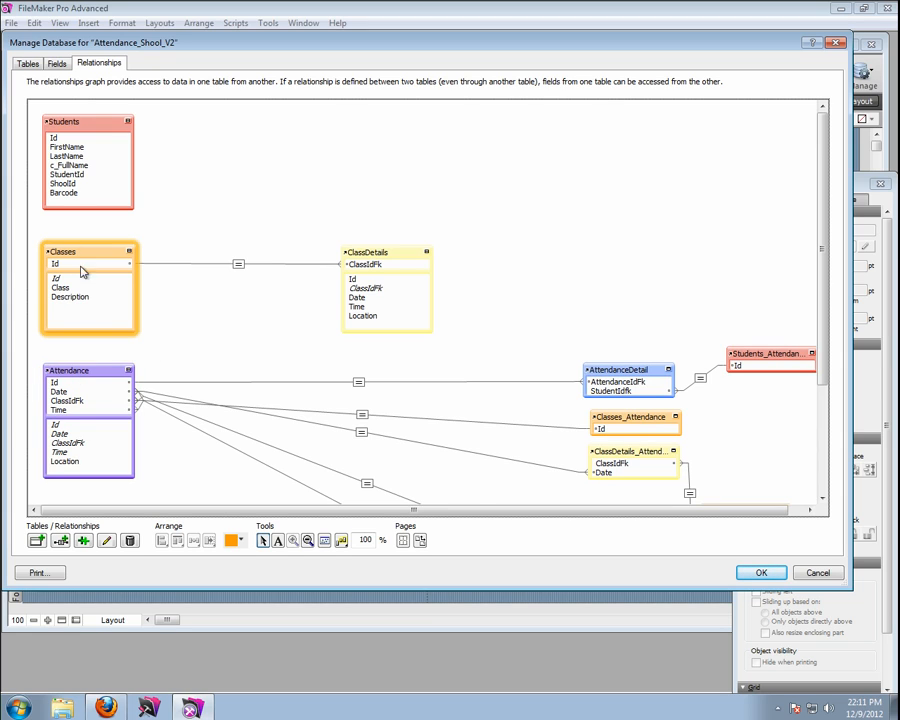
{"action": "left_click", "coordinate": [84, 378], "text": "shift"}
{"action": "left_click", "coordinate": [620, 372], "text": "shift"}
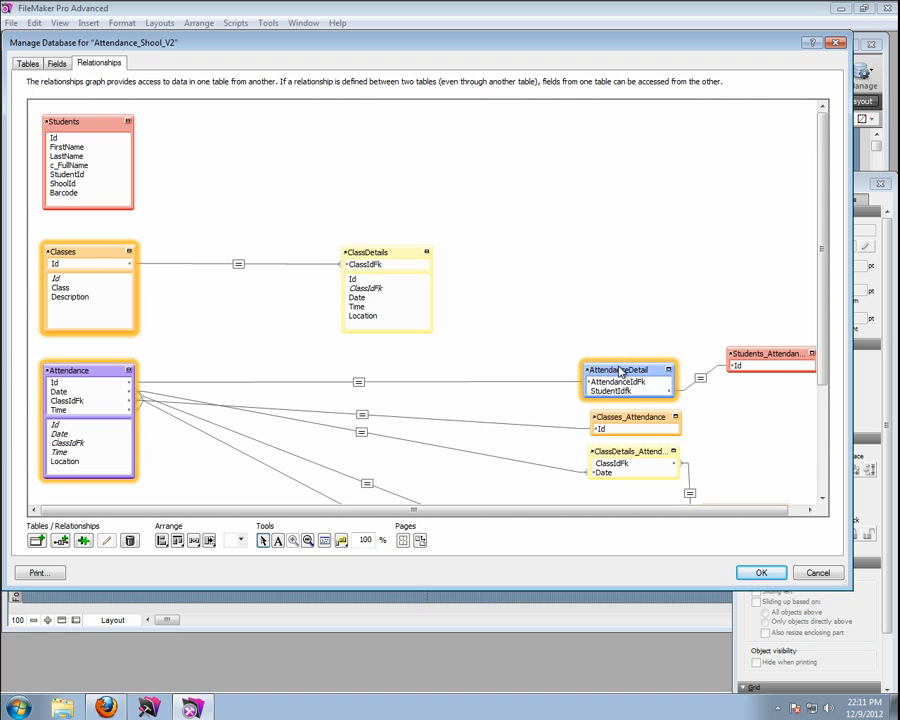
{"action": "left_click", "coordinate": [83, 540]}
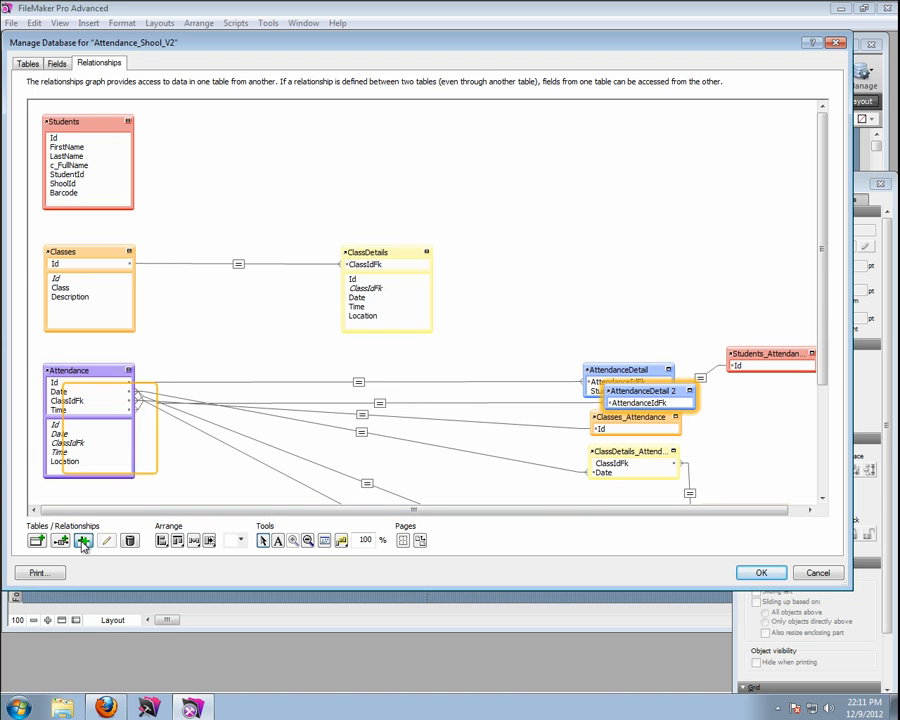
- Move the Attendance 2 and AttendanceDetail 2 copies into the row beside Students and expand AttendanceDetail 2's field list
{"action": "left_click_drag", "start_coordinate": [114, 398], "coordinate": [448, 143]}
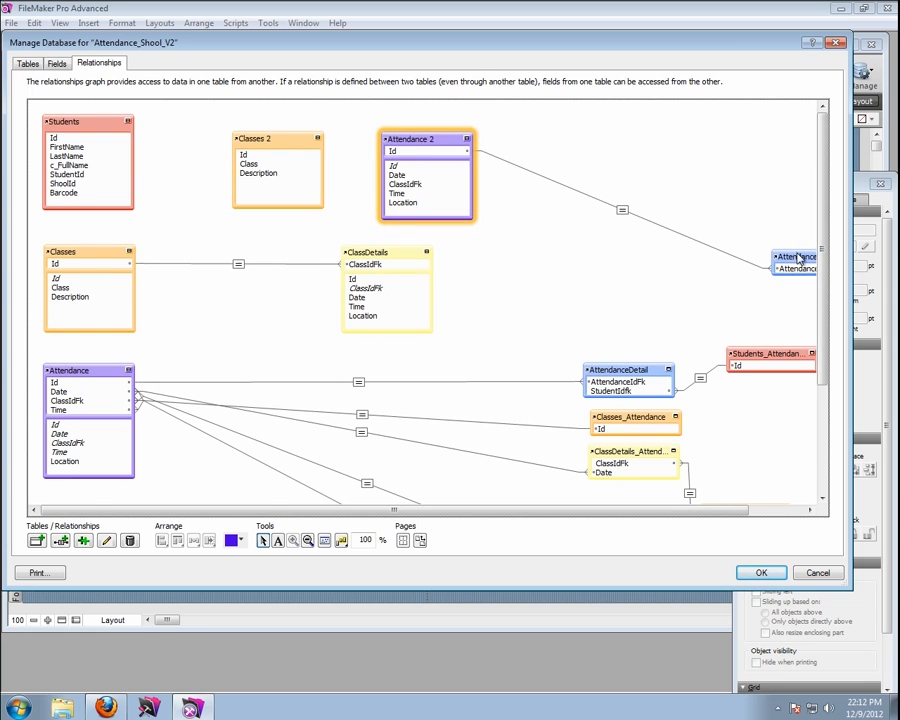
{"action": "left_click_drag", "start_coordinate": [796, 256], "coordinate": [584, 177]}
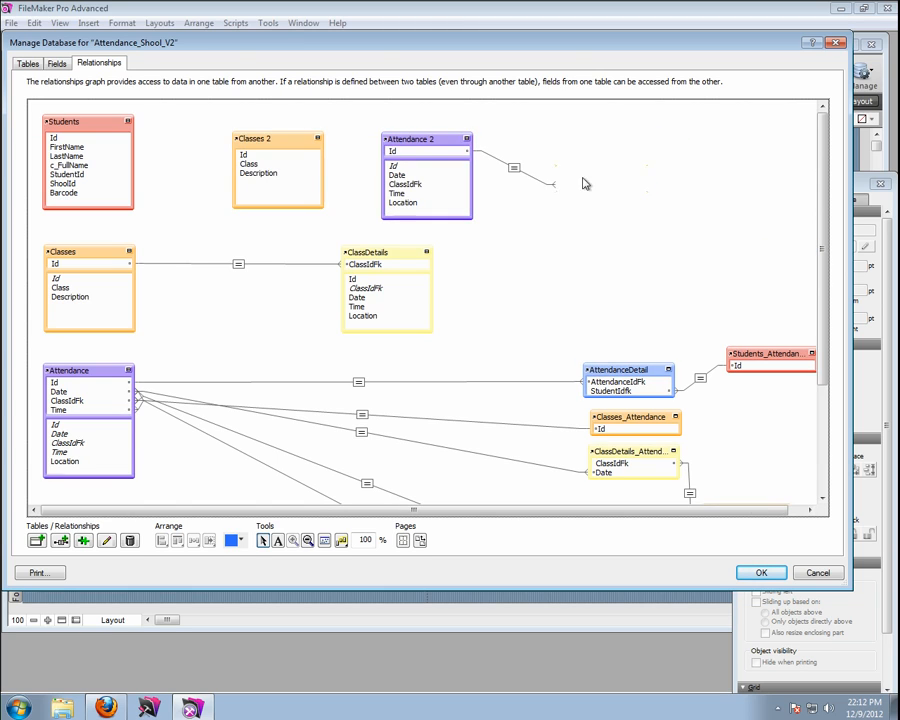
{"action": "left_click", "coordinate": [641, 177]}
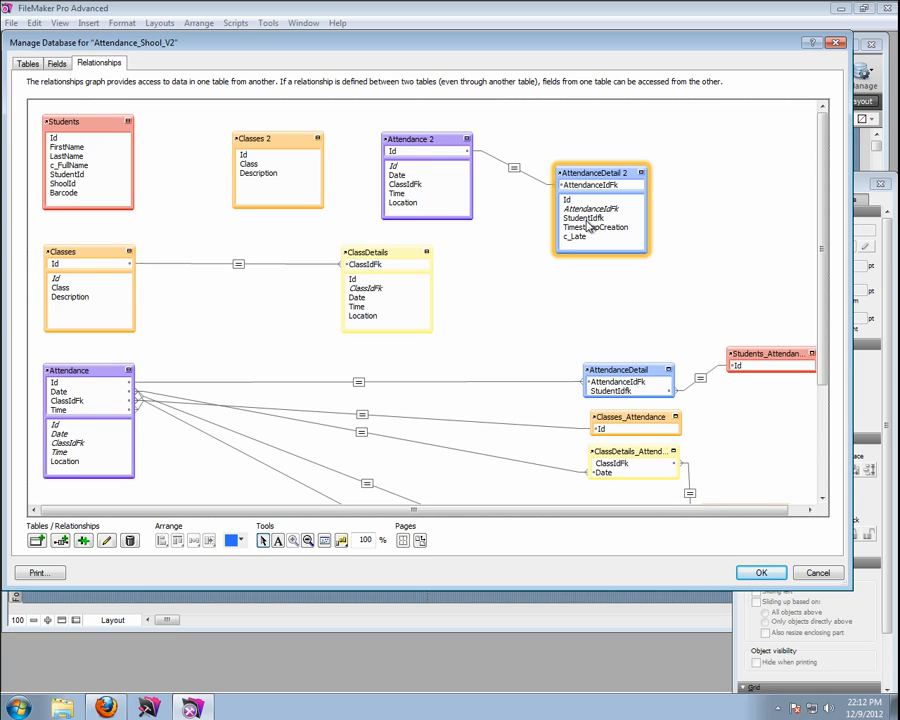
- Relate Students Id to AttendanceDetail 2 StudentIdfk and arrange the copies in the order AttendanceDetail 2, Attendance 2, Classes 2
{"action": "mouse_move", "coordinate": [64, 138]}
{"action": "left_mouse_down"}
{"action": "mouse_move", "coordinate": [70, 146]}
{"action": "mouse_move", "coordinate": [163, 112]}
{"action": "mouse_move", "coordinate": [370, 147]}
{"action": "mouse_move", "coordinate": [580, 219]}
{"action": "left_mouse_up"}
{"action": "left_click_drag", "start_coordinate": [255, 145], "coordinate": [722, 140]}
{"action": "left_click_drag", "start_coordinate": [600, 174], "coordinate": [341, 146]}
{"action": "left_click", "coordinate": [453, 133]}
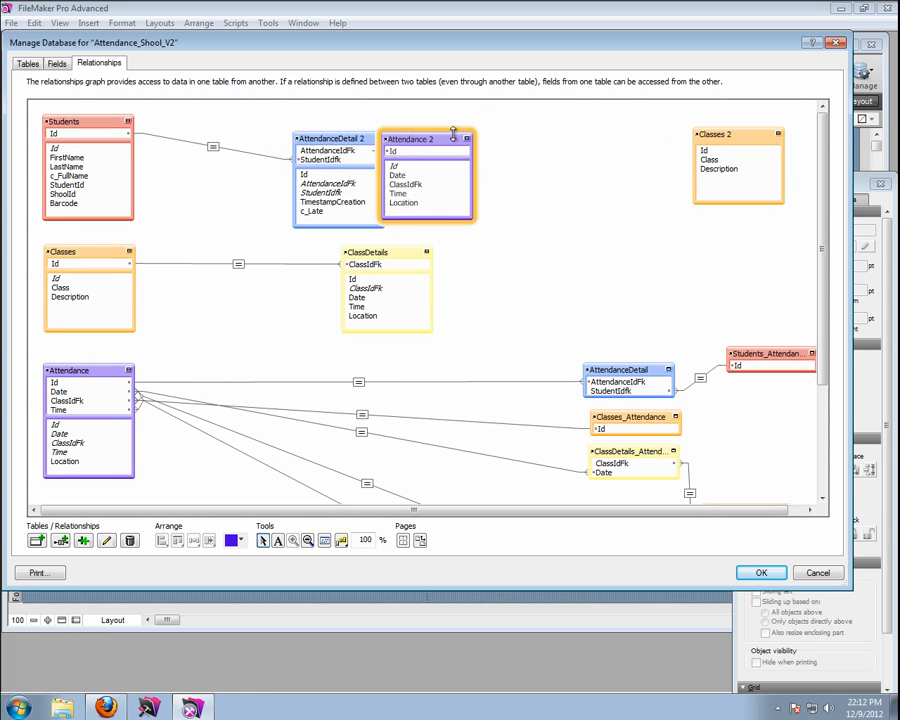
{"action": "left_click_drag", "start_coordinate": [453, 133], "coordinate": [538, 134]}
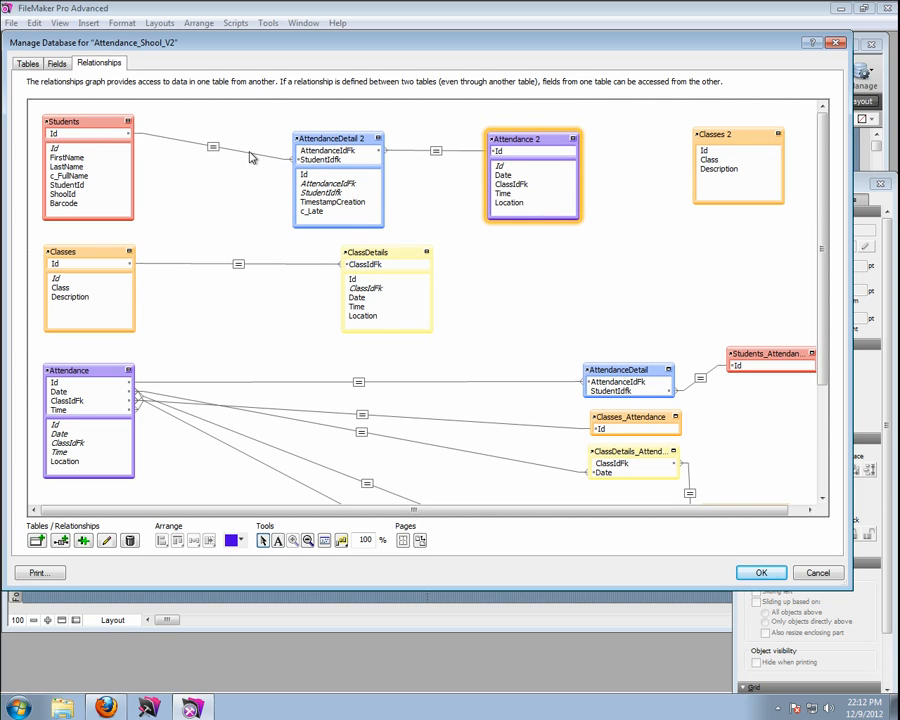
- Rename the three duplicated table occurrences AttendanceDetail_Student, Attendance_Student and Classes_Student
{"action": "double_click", "coordinate": [350, 145]}
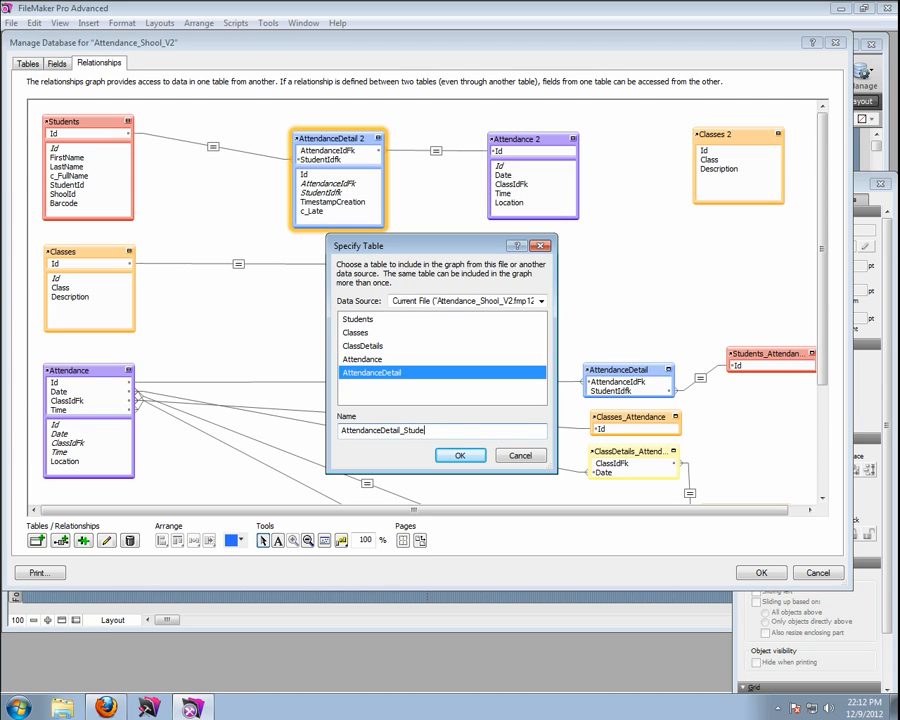
{"action": "key", "text": "Return"}
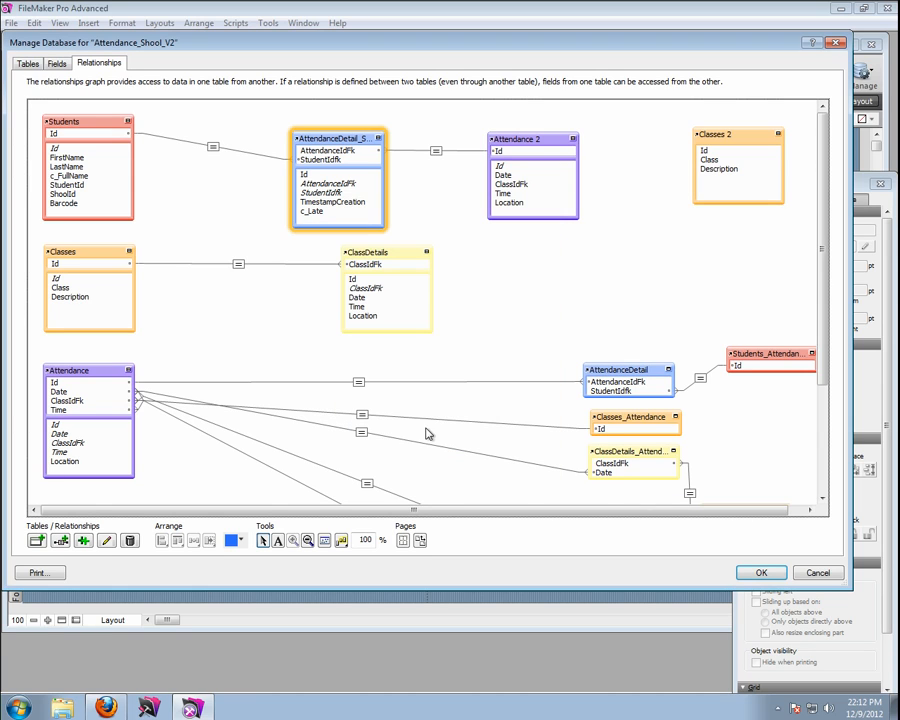
{"action": "double_click", "coordinate": [536, 141]}
{"action": "left_click", "coordinate": [426, 430]}
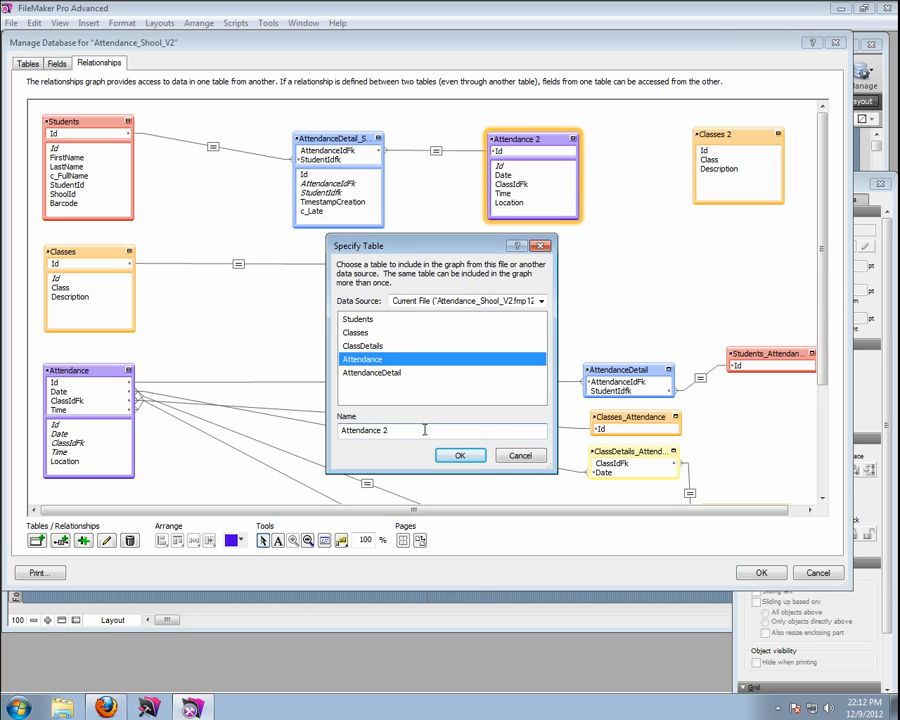
{"action": "type", "text": "_Student"}
{"action": "key", "text": "Return"}
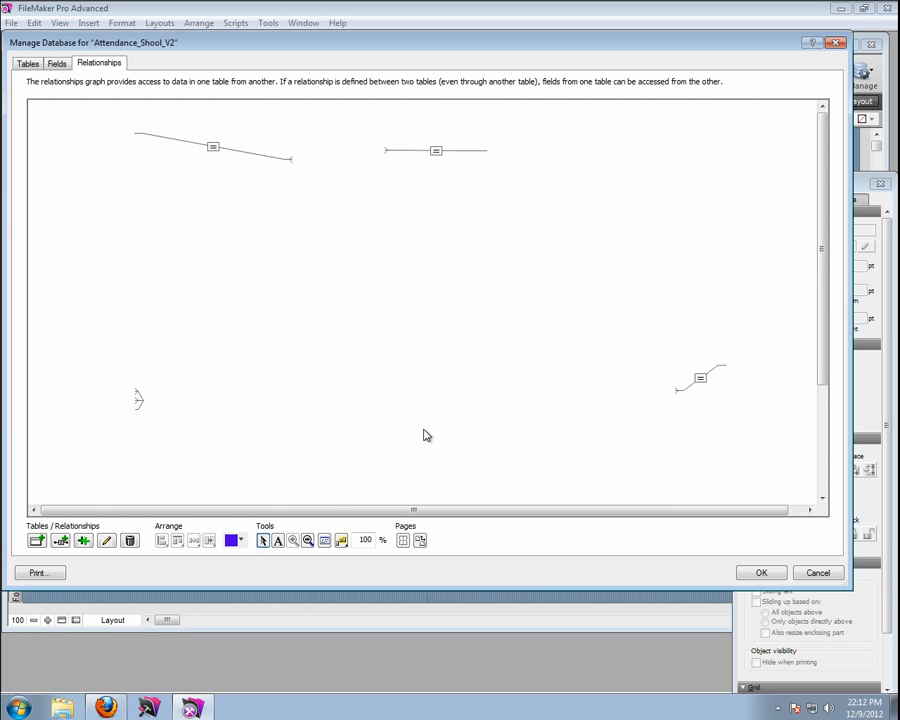
{"action": "left_click", "coordinate": [720, 142]}
{"action": "double_click", "coordinate": [720, 142]}
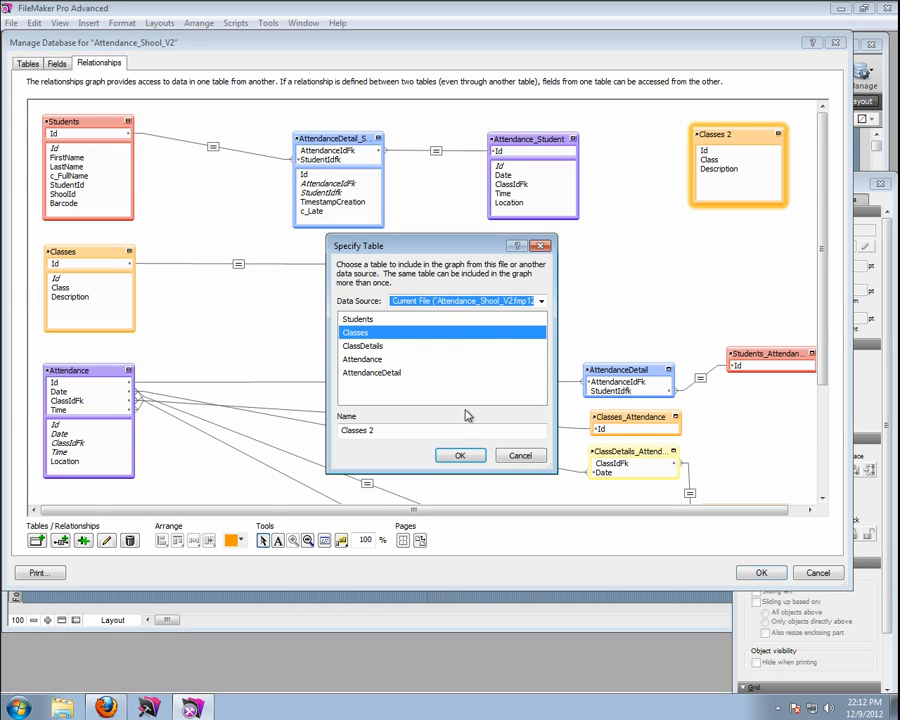
{"action": "left_click", "coordinate": [446, 428]}
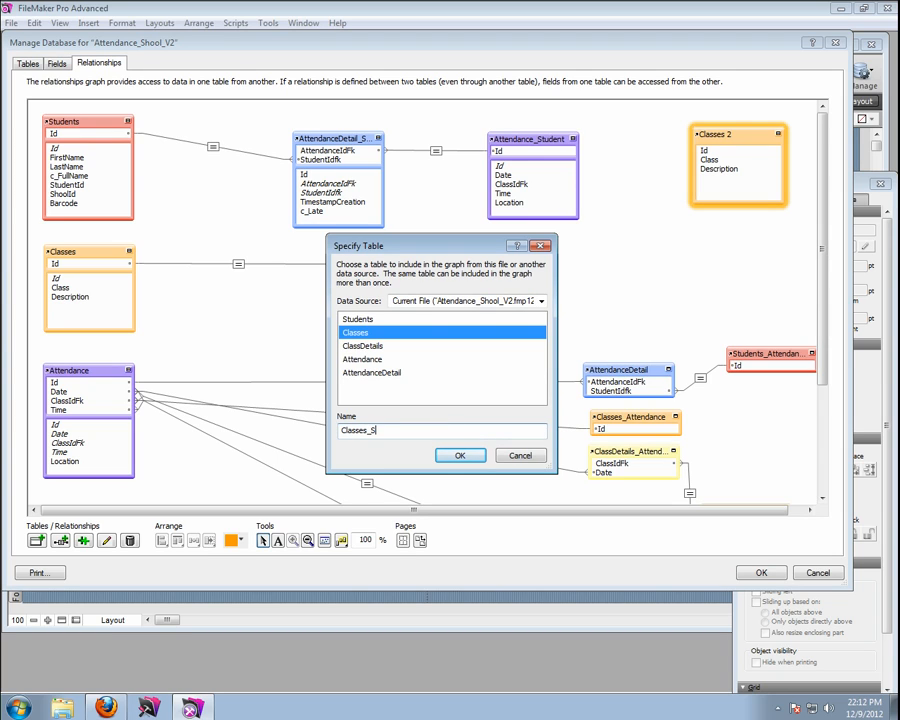
{"action": "type", "text": "_Student"}
{"action": "key", "text": "Return"}
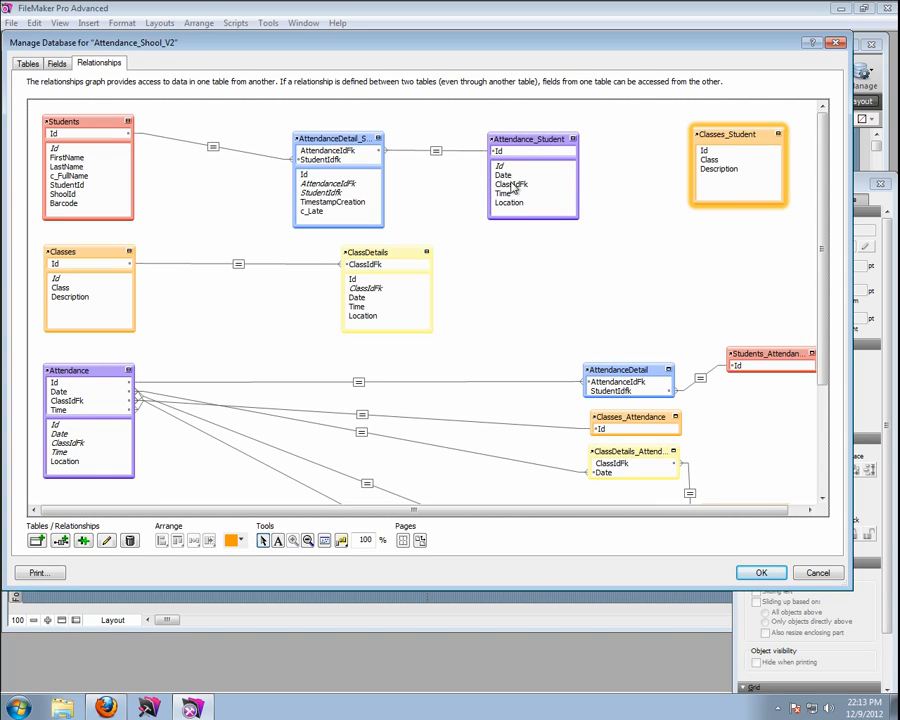
- Relate Attendance_Student ClassIdFk to Classes_Student Id, move Classes_Student closer, and save the relationship changes
{"action": "left_click_drag", "start_coordinate": [520, 190], "coordinate": [551, 190]}
{"action": "left_click_drag", "start_coordinate": [669, 177], "coordinate": [704, 148]}
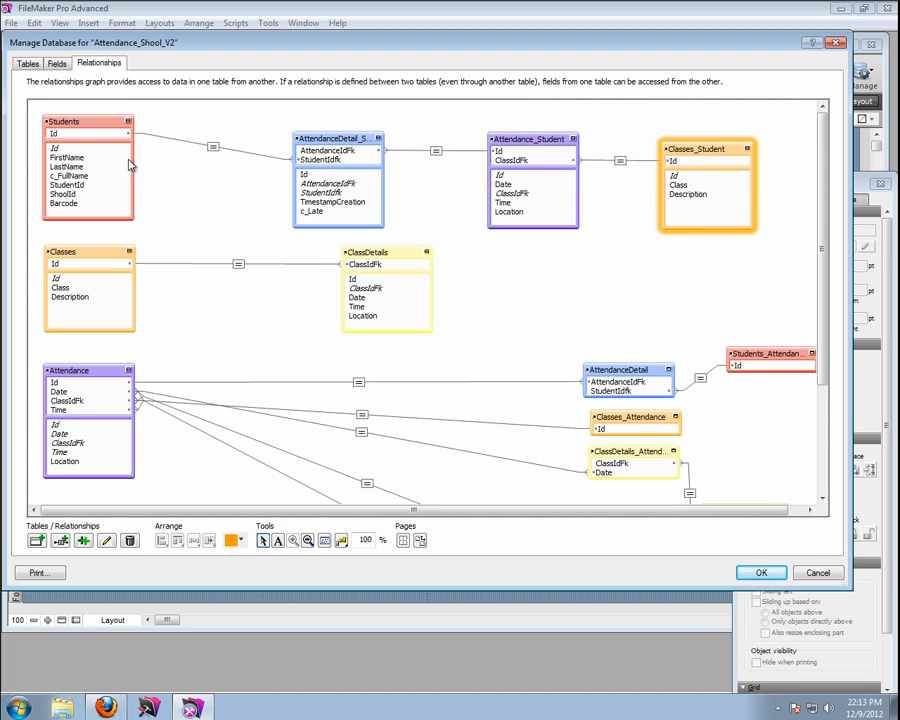
{"action": "left_click", "coordinate": [668, 180]}
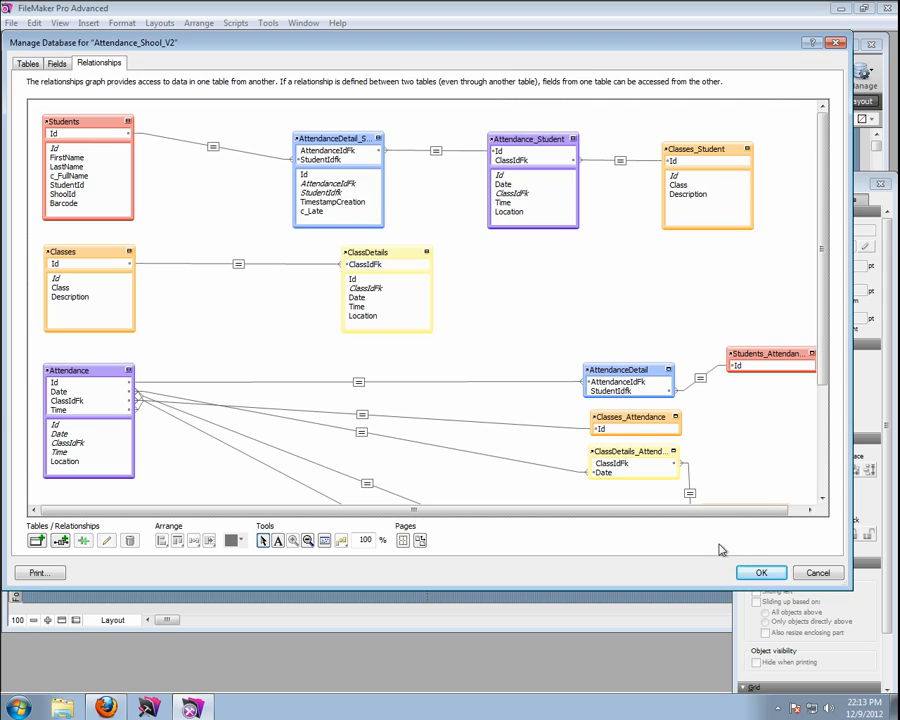
{"action": "left_click", "coordinate": [757, 577]}
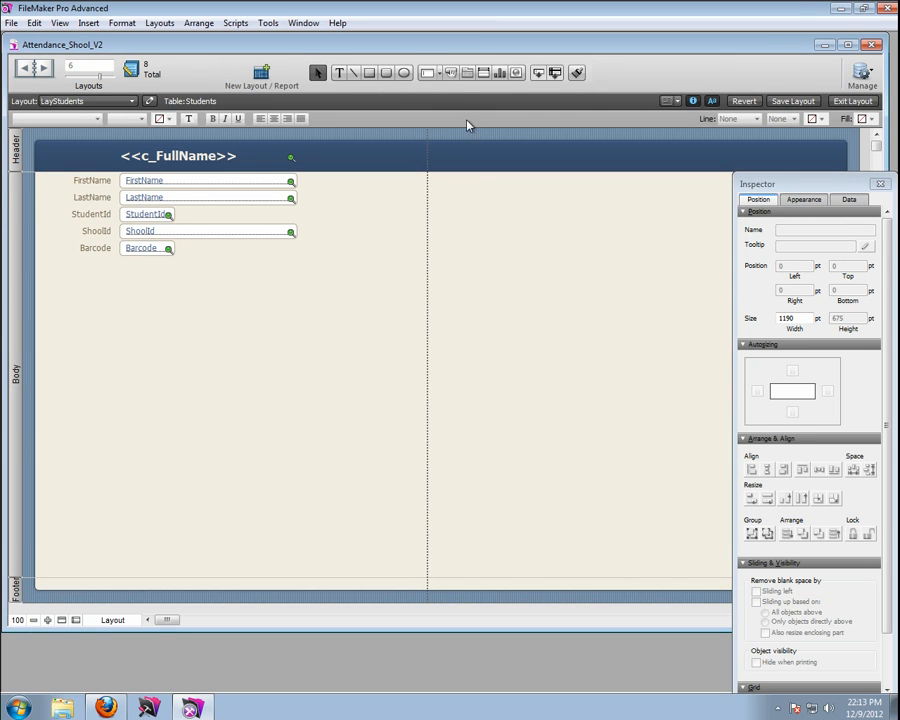
- Draw a portal about 793 by 307 pt below the student fields, showing AttendanceDetail_Student records with a vertical scroll bar
{"action": "left_click", "coordinate": [483, 74]}
{"action": "mouse_move", "coordinate": [90, 292]}
{"action": "left_mouse_down"}
{"action": "mouse_move", "coordinate": [583, 354]}
{"action": "mouse_move", "coordinate": [605, 502]}
{"action": "mouse_move", "coordinate": [647, 477]}
{"action": "mouse_move", "coordinate": [647, 507]}
{"action": "left_mouse_up"}
{"action": "left_click", "coordinate": [300, 323]}
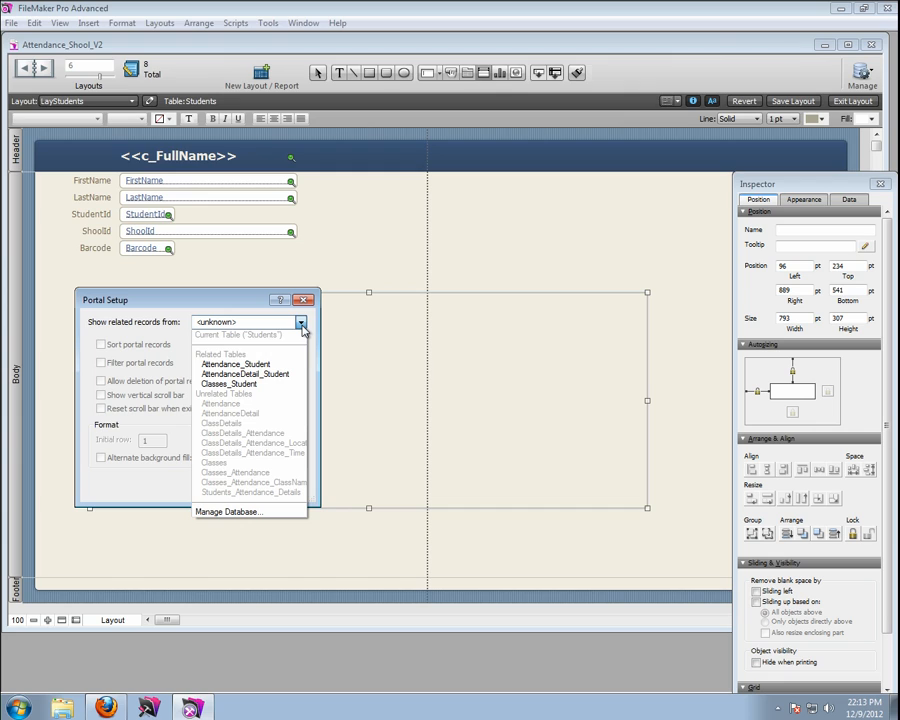
{"action": "left_click", "coordinate": [282, 376]}
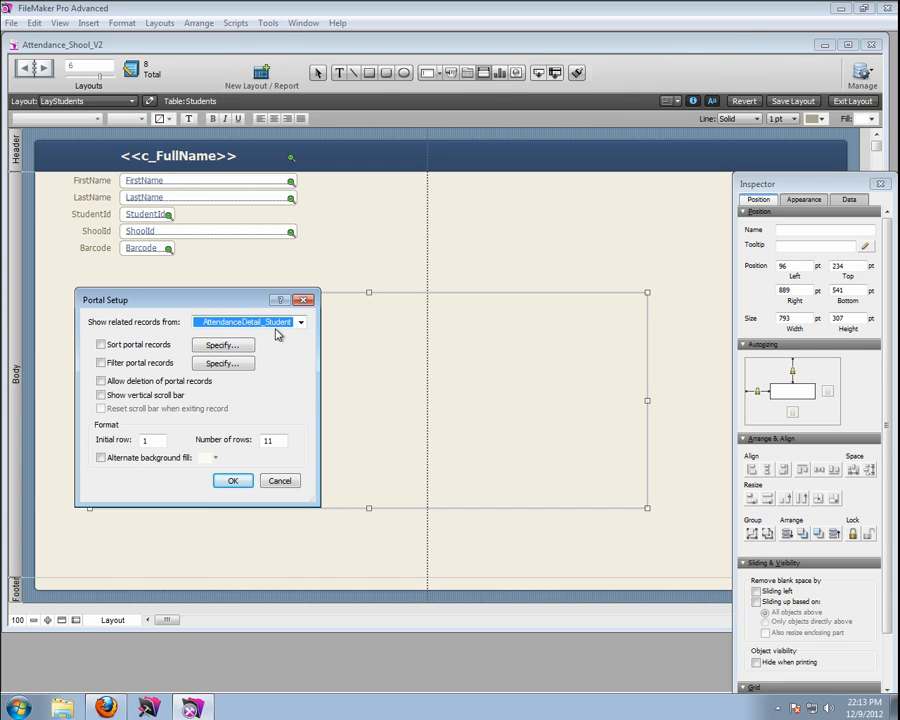
{"action": "left_click", "coordinate": [100, 395]}
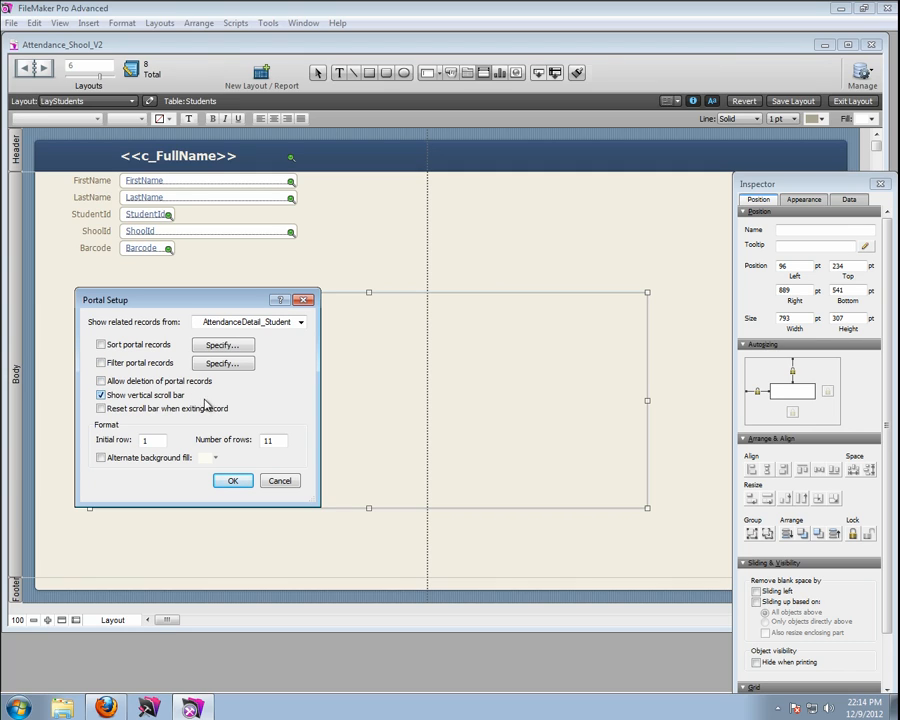
{"action": "left_click", "coordinate": [233, 481]}
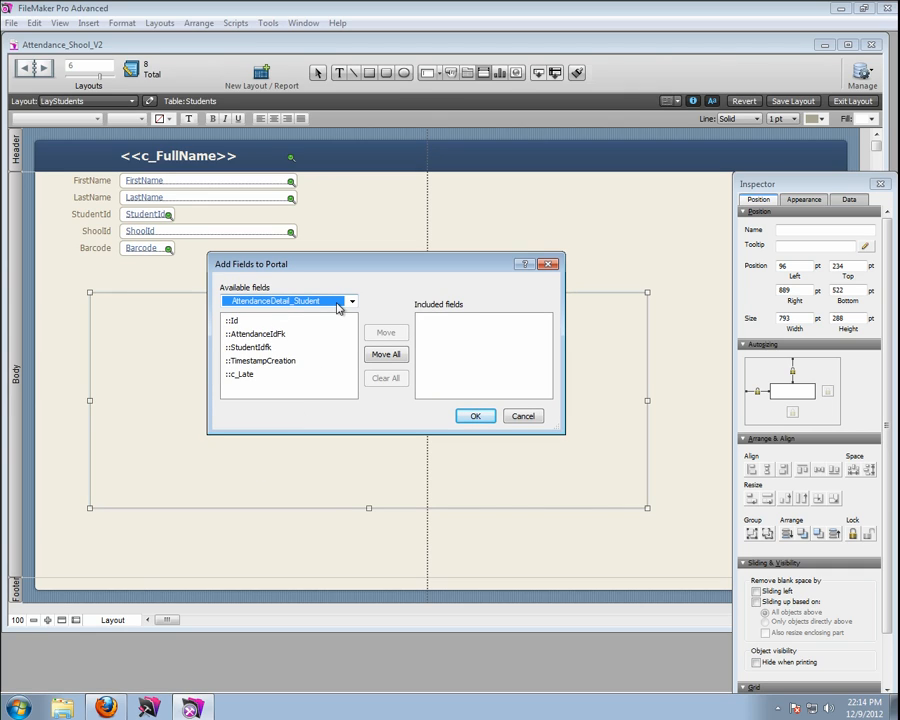
- Include c_Late from AttendanceDetail_Student and Date, Time and Location from Attendance_Student in the portal's fields
{"action": "double_click", "coordinate": [245, 375]}
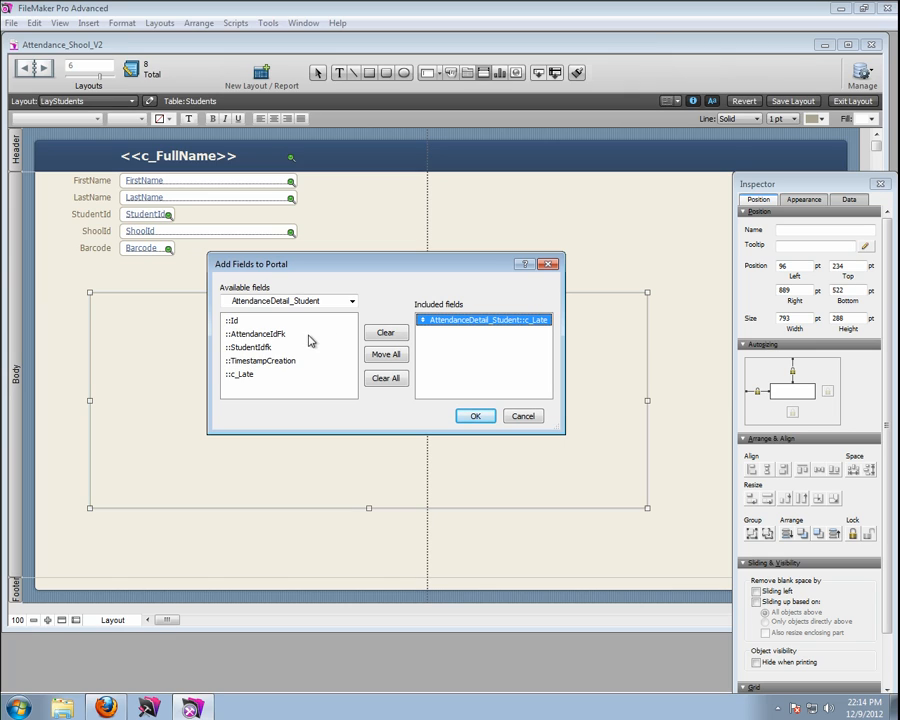
{"action": "left_click", "coordinate": [351, 301]}
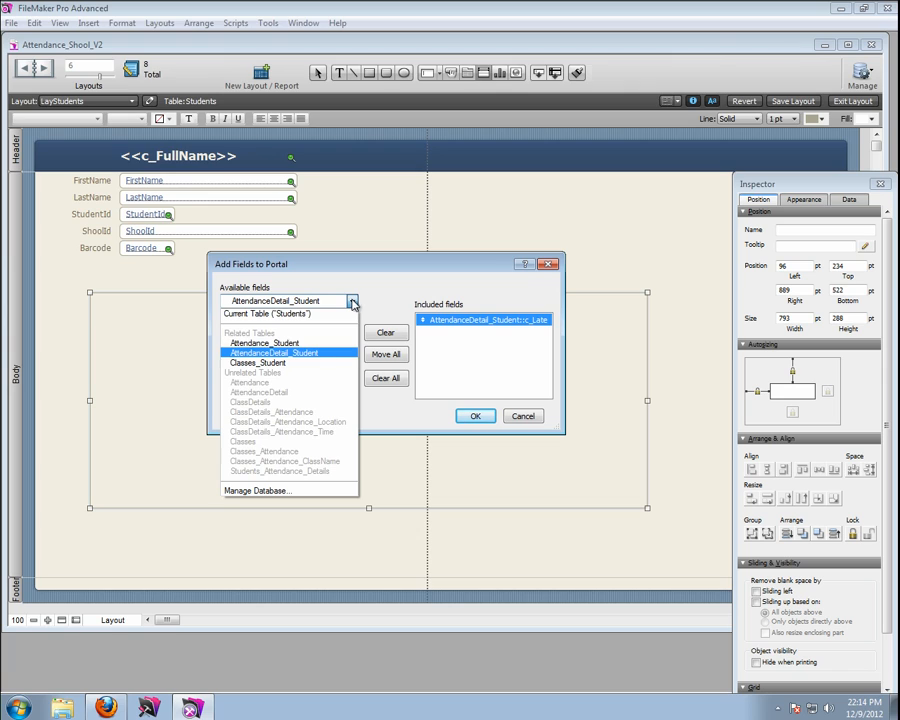
{"action": "left_click", "coordinate": [285, 355]}
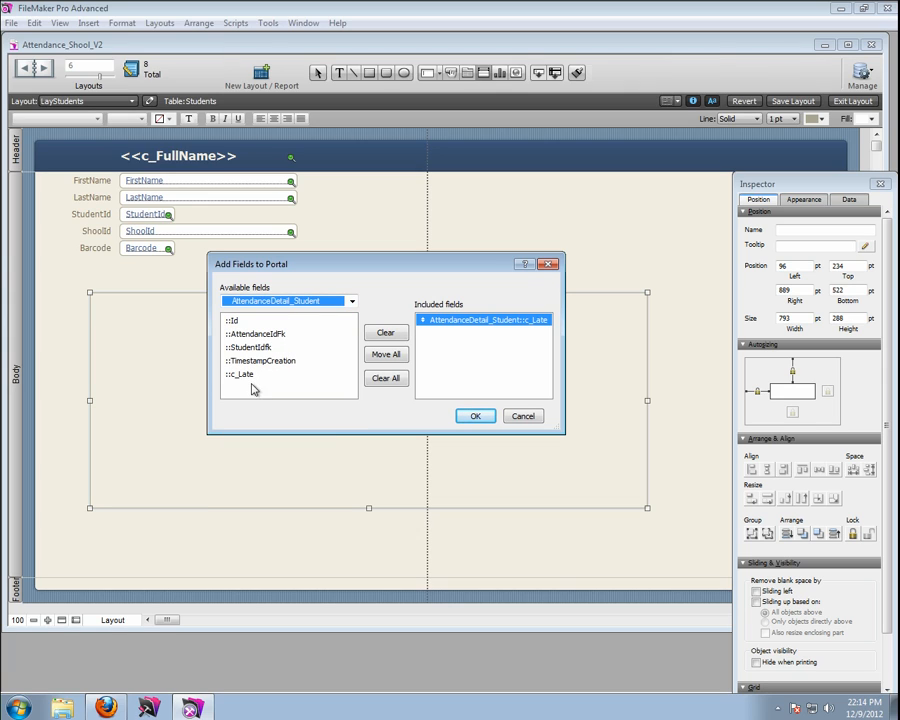
{"action": "left_click", "coordinate": [351, 302]}
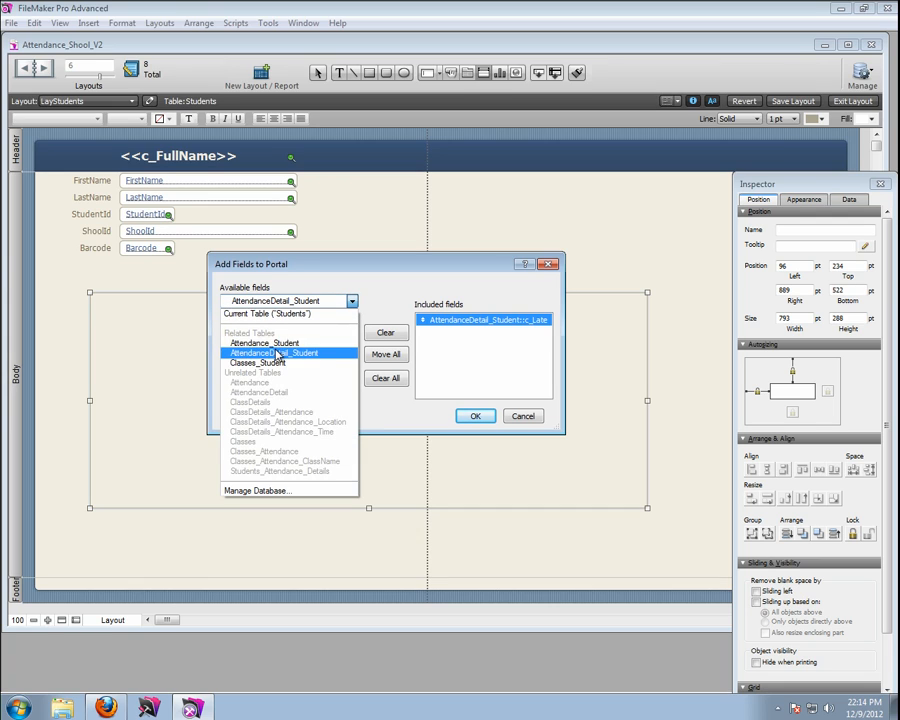
{"action": "left_click", "coordinate": [277, 345]}
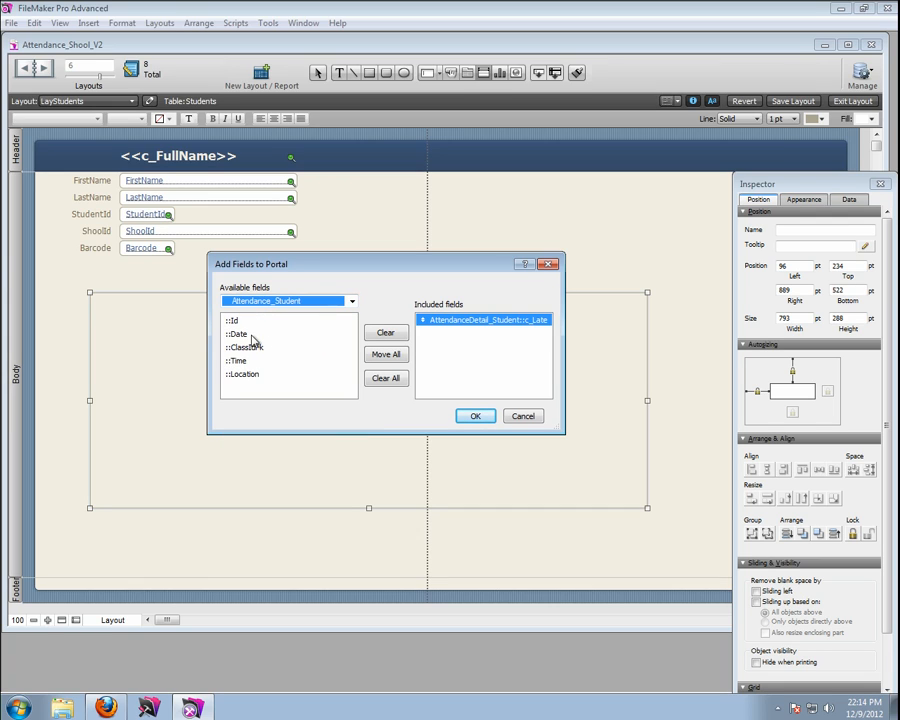
{"action": "double_click", "coordinate": [237, 336]}
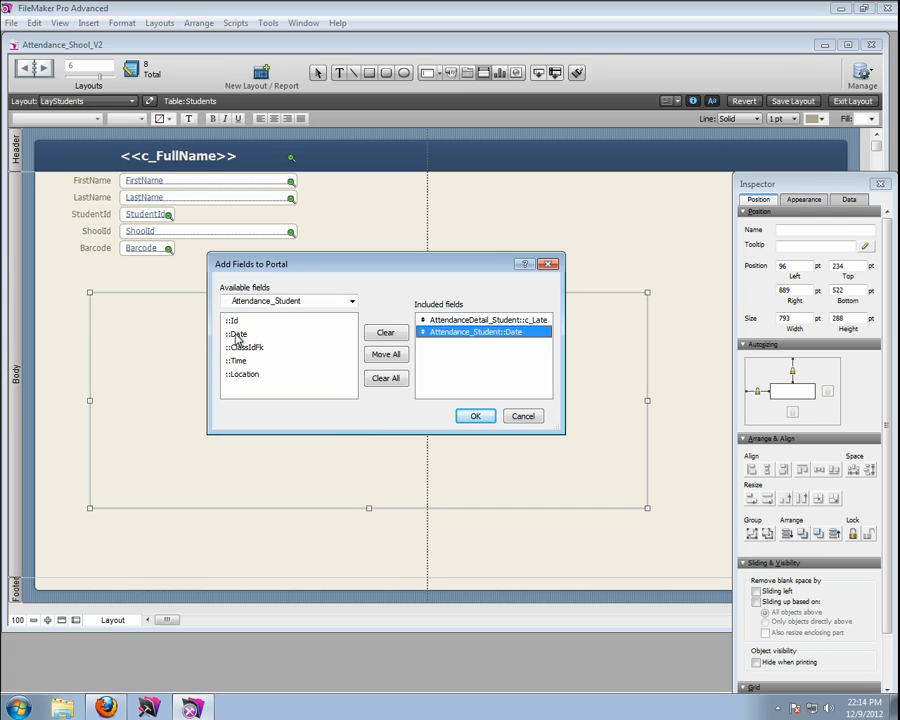
{"action": "double_click", "coordinate": [236, 362]}
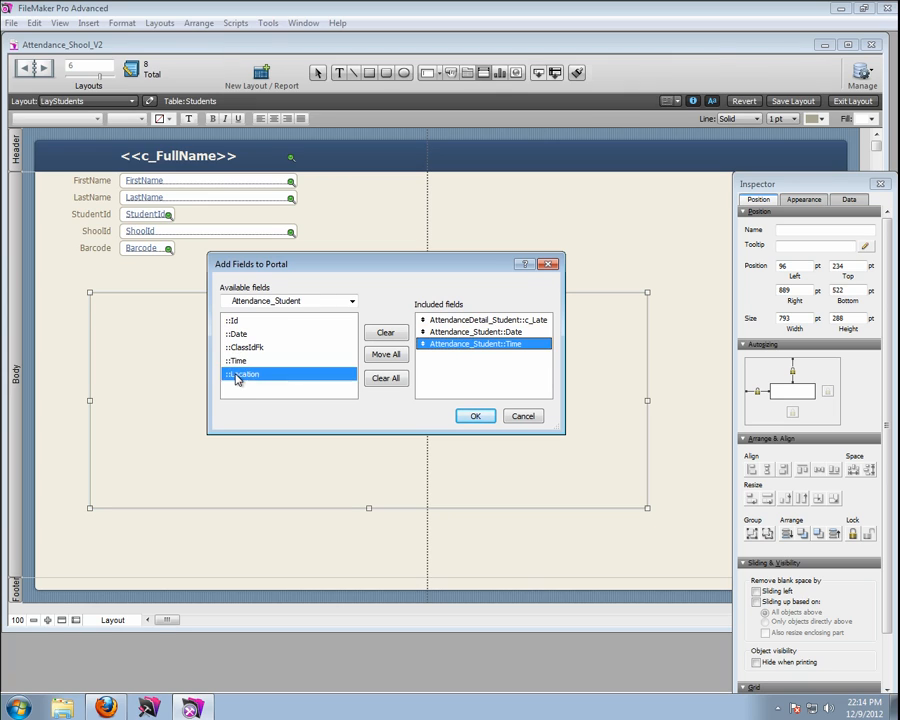
{"action": "double_click", "coordinate": [237, 375]}
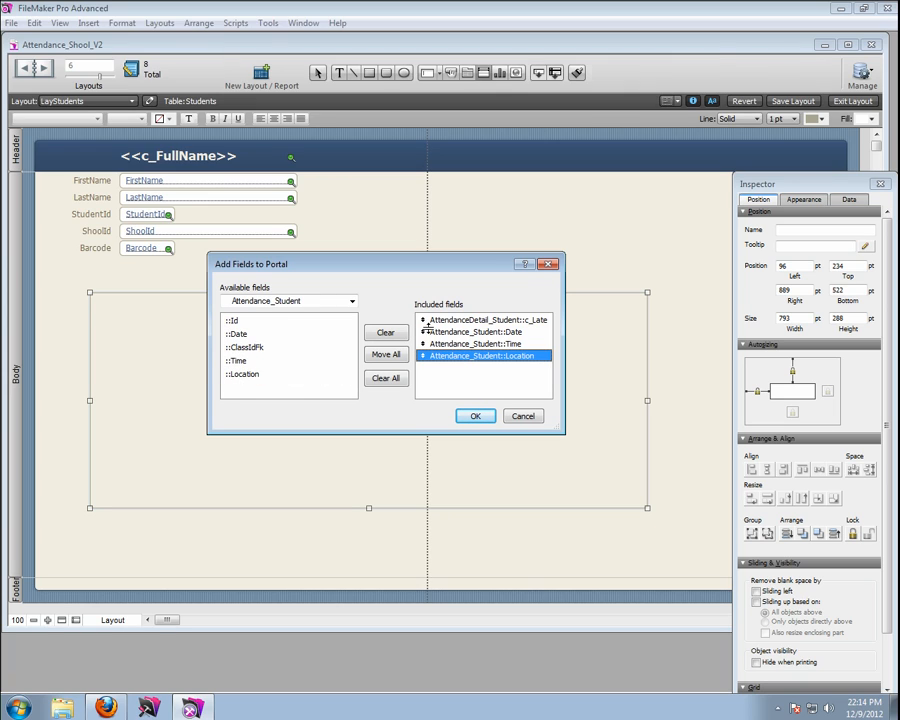
- Add Class from Classes_Student and place the portal fields in the order Class, Date, Time, Location, c_Late
{"action": "left_click", "coordinate": [352, 300]}
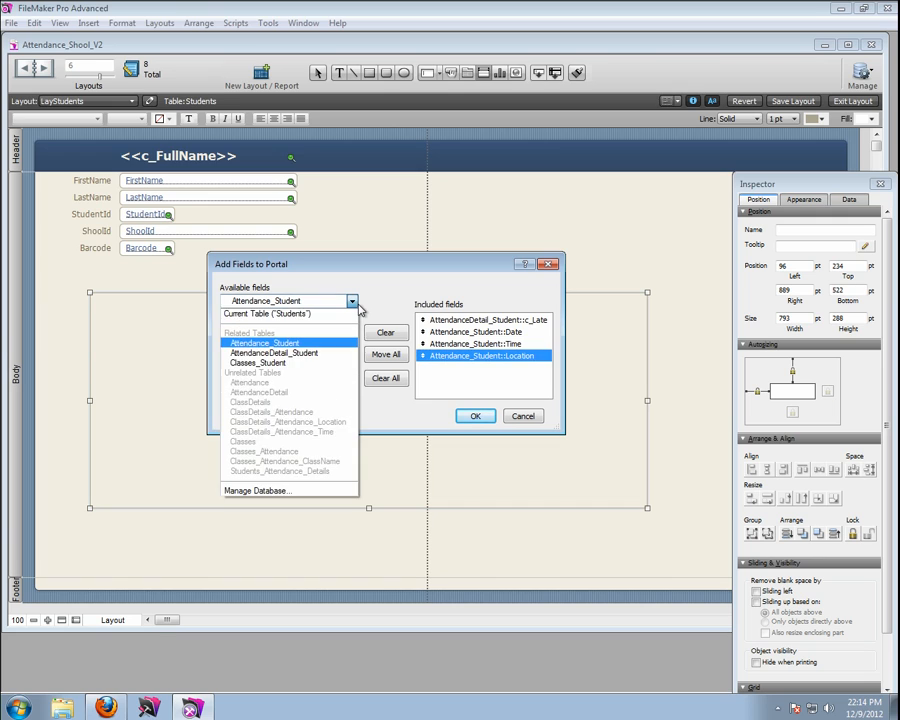
{"action": "left_click", "coordinate": [311, 363]}
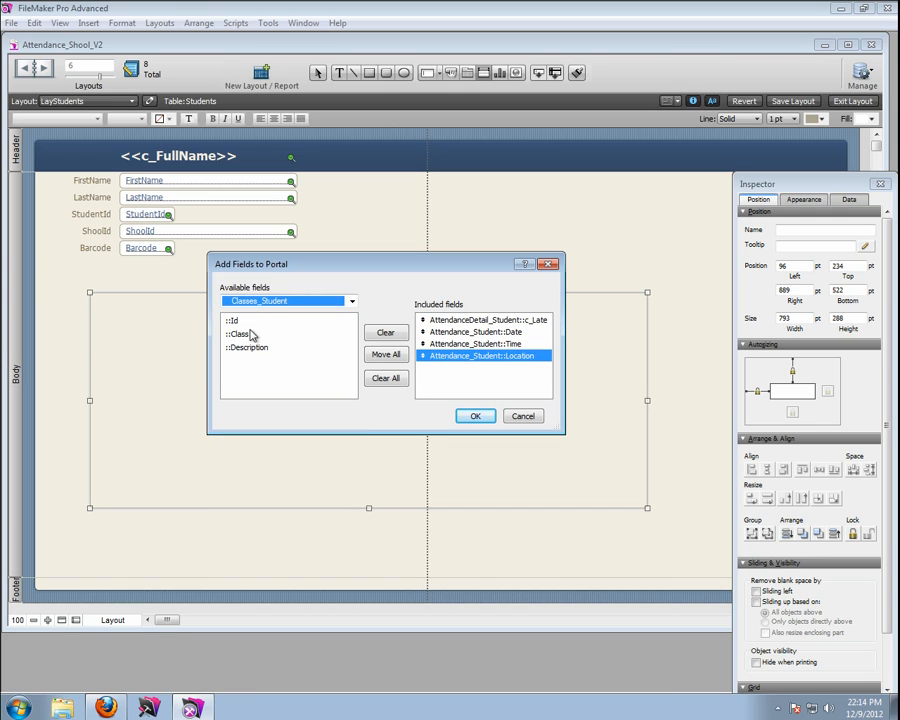
{"action": "double_click", "coordinate": [246, 334]}
{"action": "mouse_move", "coordinate": [421, 368]}
{"action": "left_mouse_down"}
{"action": "mouse_move", "coordinate": [421, 320]}
{"action": "mouse_move", "coordinate": [422, 356]}
{"action": "left_mouse_up"}
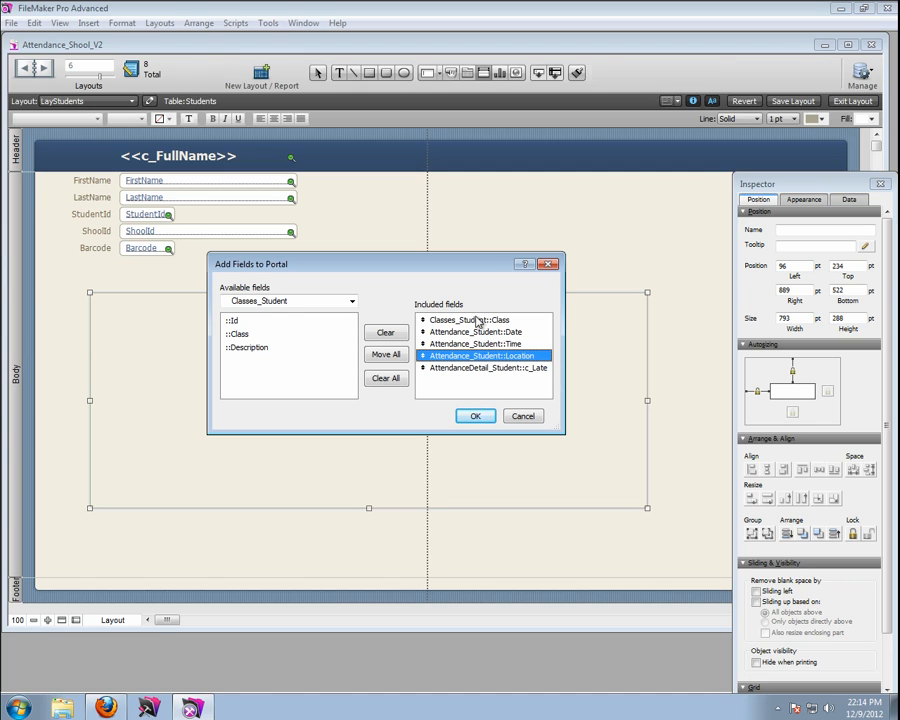
{"action": "left_click", "coordinate": [475, 416]}
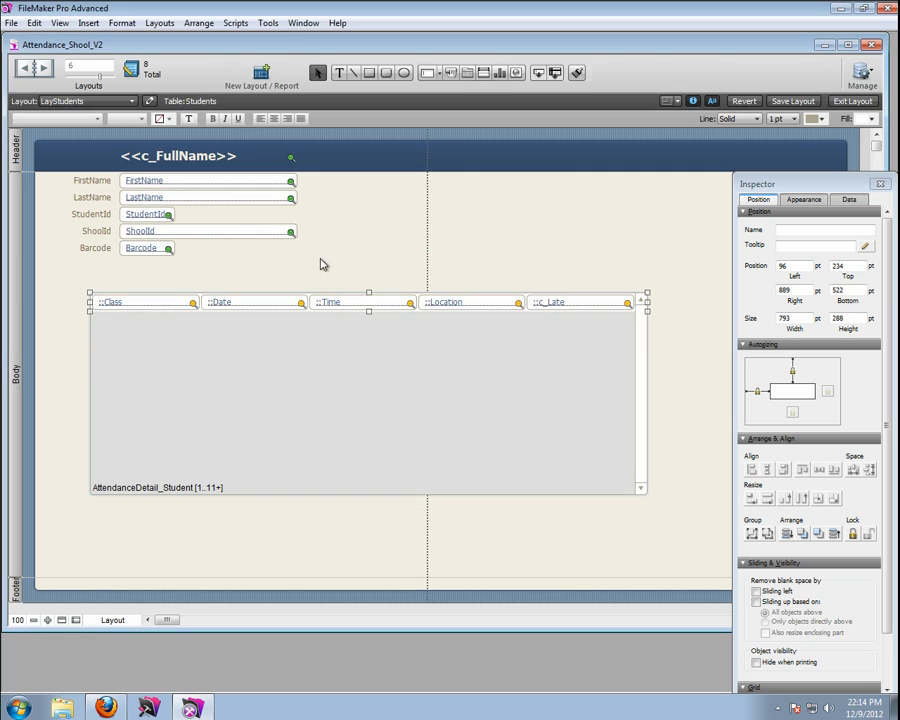
- Leave layout editing and check the attendance portal on both student records
{"action": "left_click", "coordinate": [852, 101]}
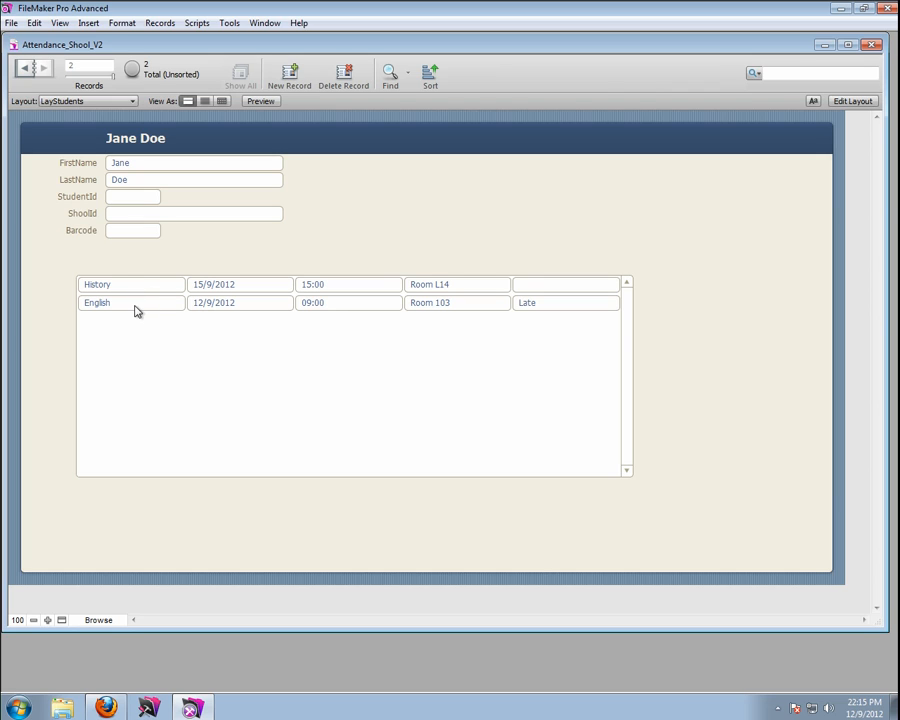
{"action": "left_click", "coordinate": [21, 67]}
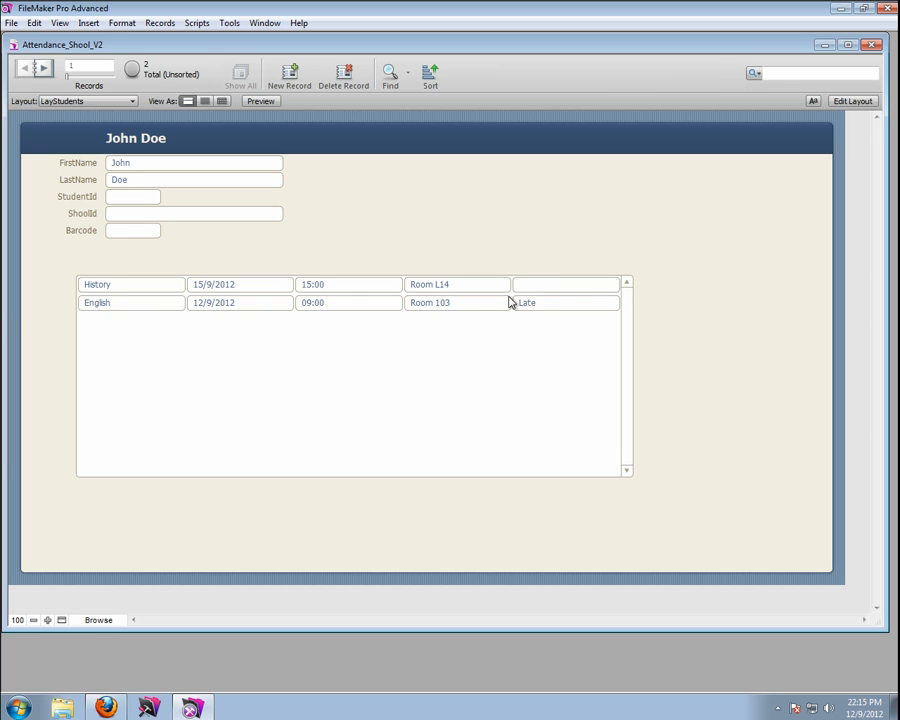
{"action": "left_click", "coordinate": [42, 68]}
{"action": "left_click", "coordinate": [25, 68]}
- On LayAttendance, create a History attendance record for 13/9/2012 at 13:00 in the Auditorium with one student
{"action": "left_click", "coordinate": [57, 103]}
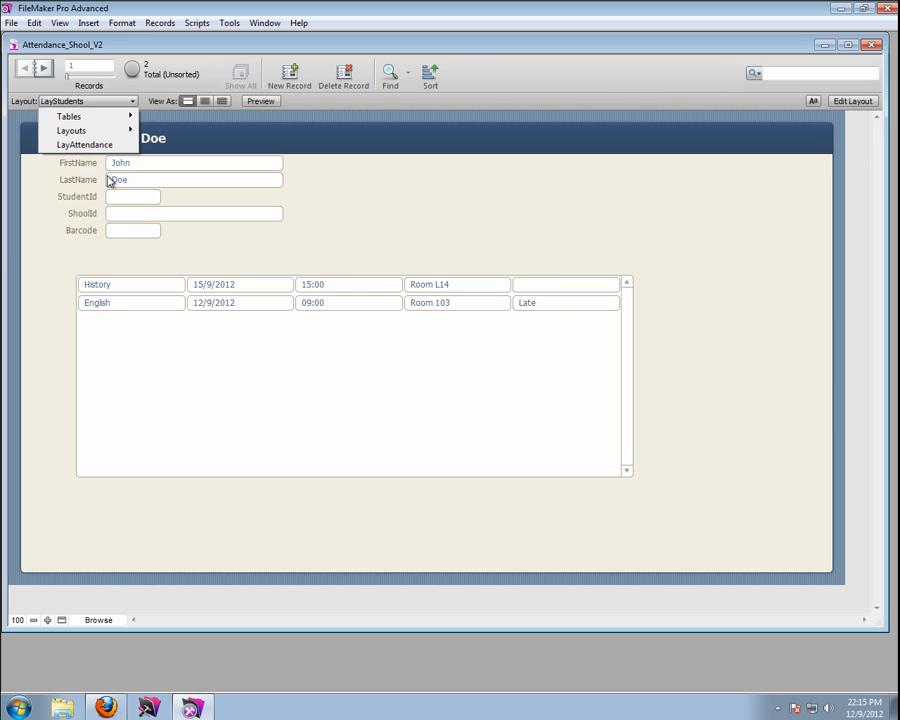
{"action": "left_click", "coordinate": [116, 145]}
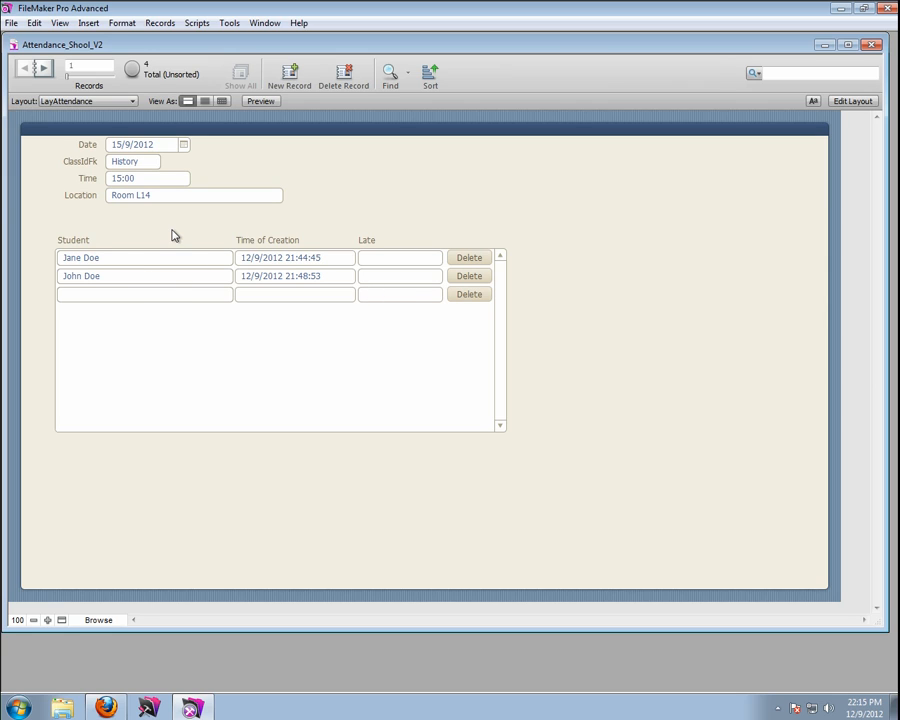
{"action": "left_click", "coordinate": [290, 76]}
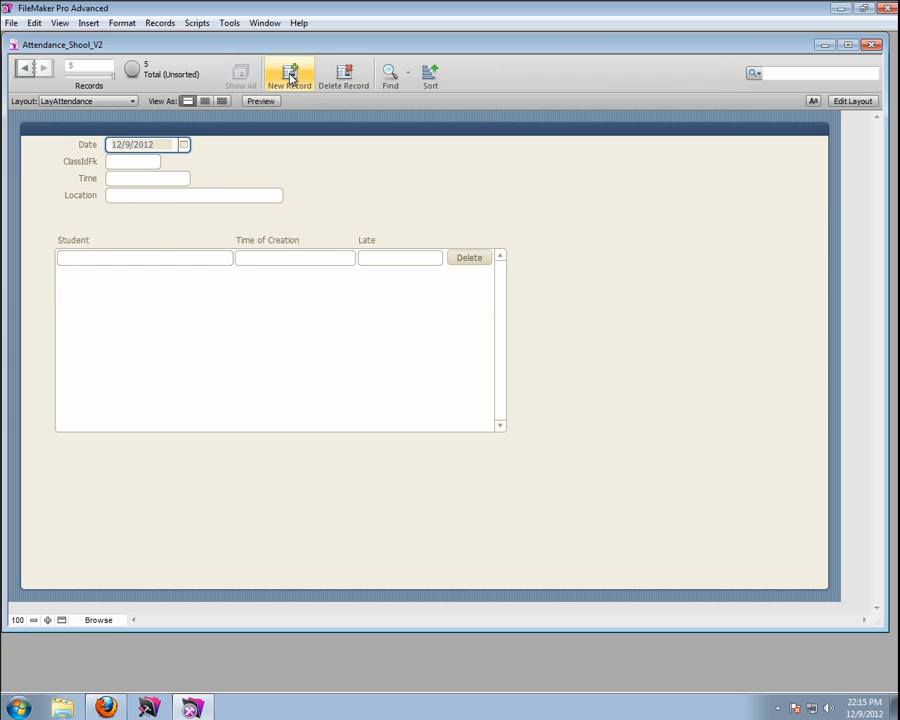
{"action": "left_click", "coordinate": [185, 147]}
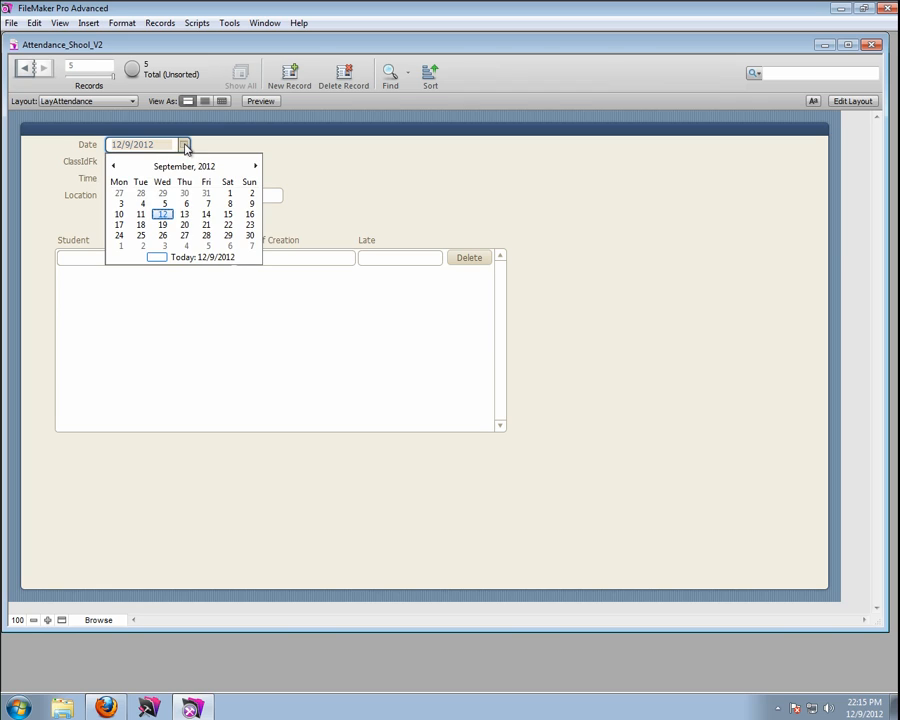
{"action": "left_click", "coordinate": [183, 213]}
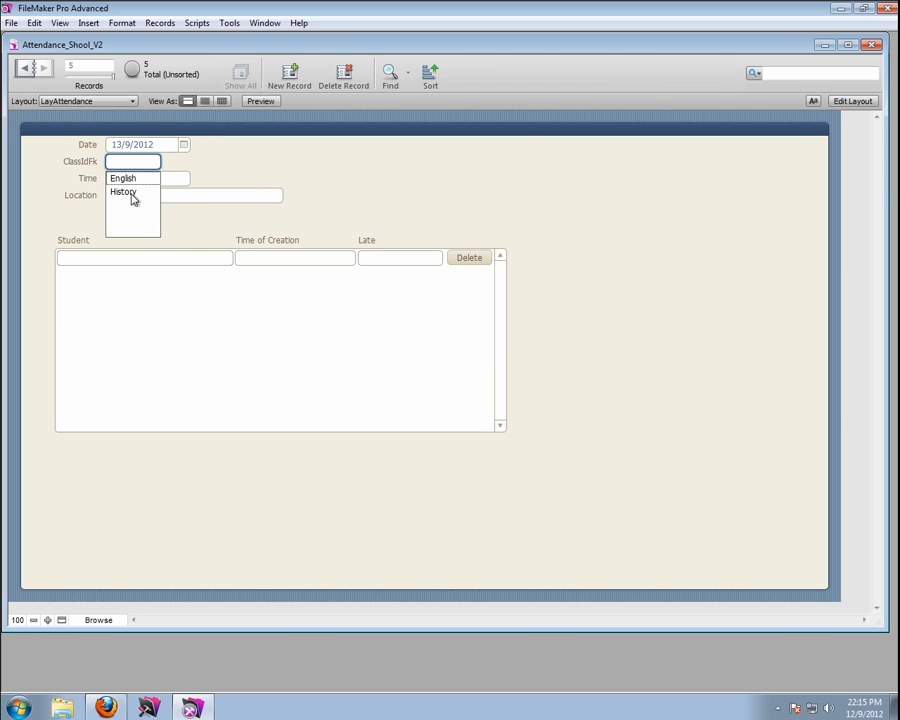
{"action": "left_click", "coordinate": [132, 193]}
{"action": "left_click", "coordinate": [129, 199]}
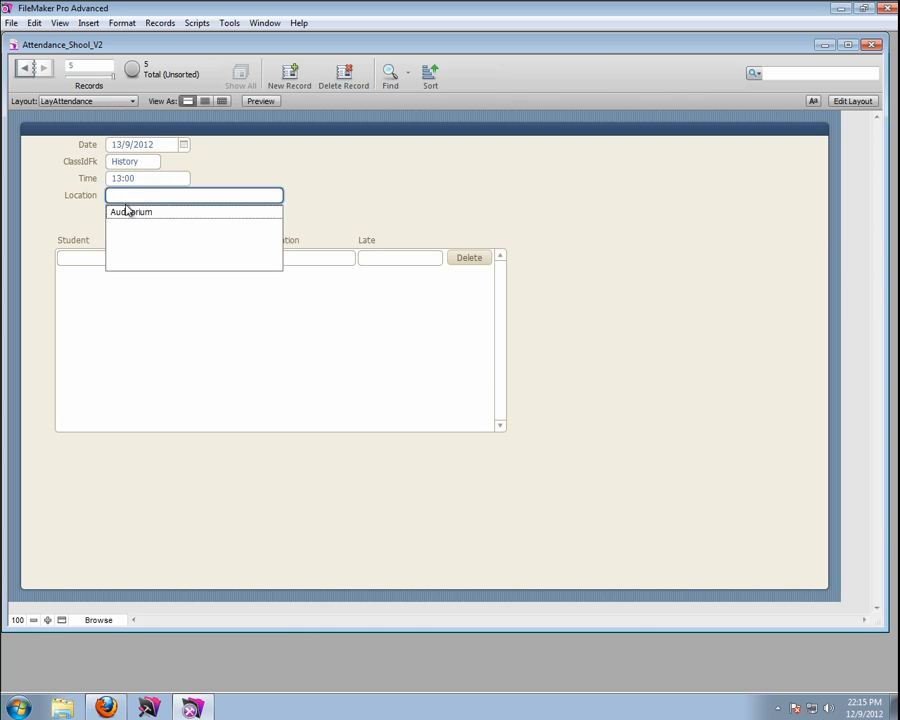
{"action": "left_click", "coordinate": [128, 214]}
{"action": "left_click", "coordinate": [90, 275]}
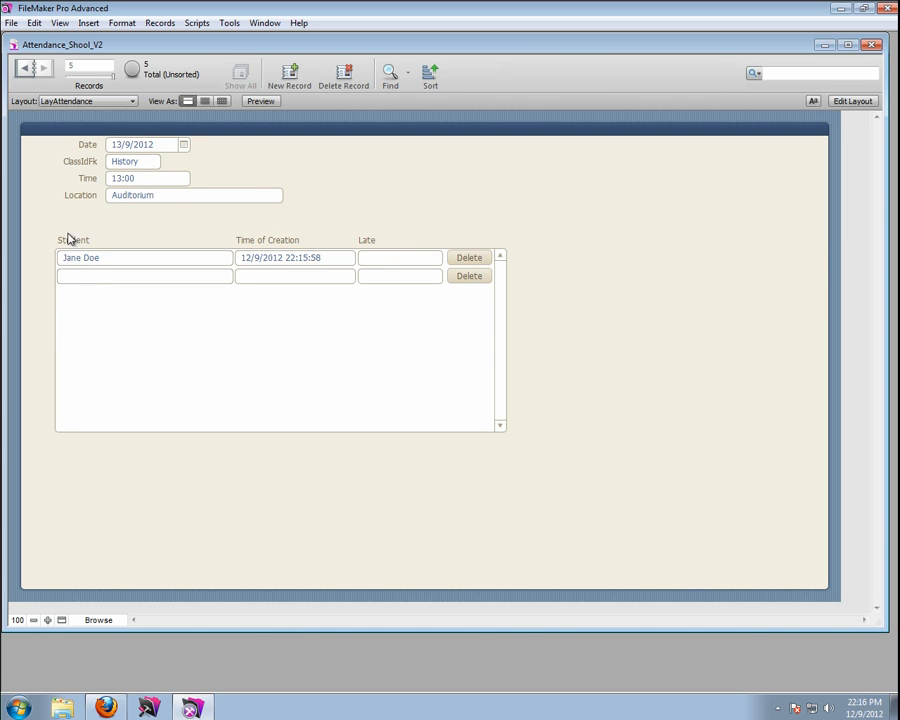
- Delete the 15/9/2012 History attendance record for Room L14 and browse the remaining records
{"action": "key", "text": "ctrl+Up"}
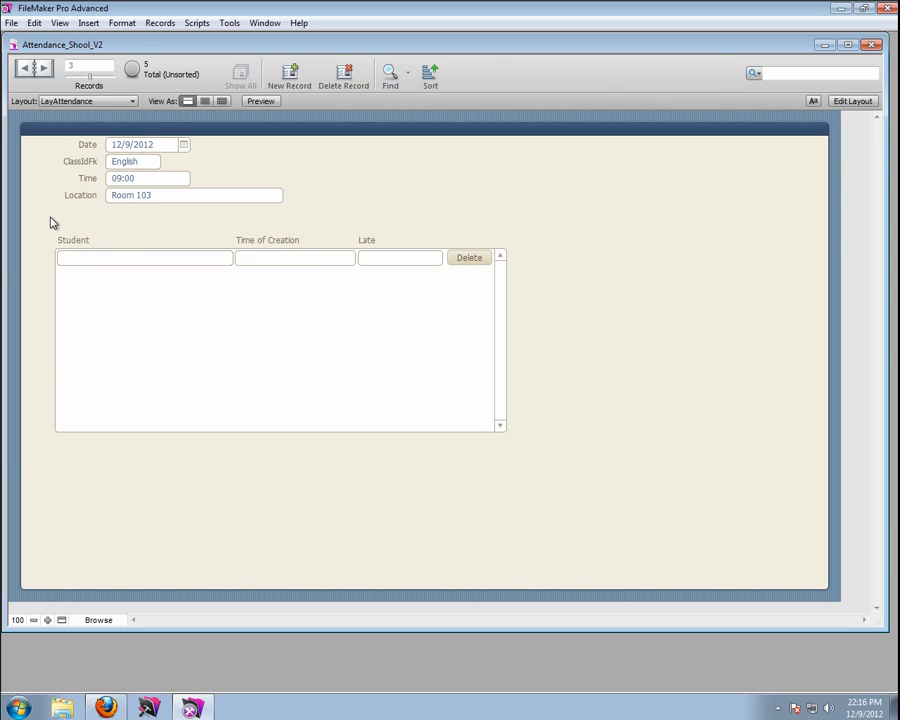
{"action": "key", "text": "ctrl+Up"}
{"action": "key", "text": "ctrl+Up"}
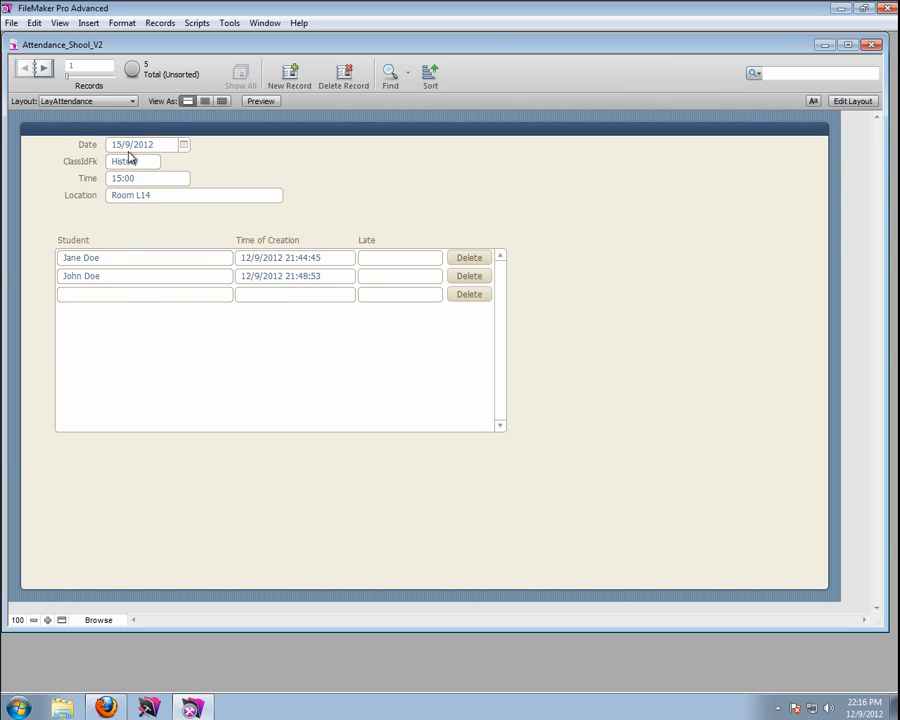
{"action": "left_click", "coordinate": [343, 76]}
{"action": "left_click", "coordinate": [499, 381]}
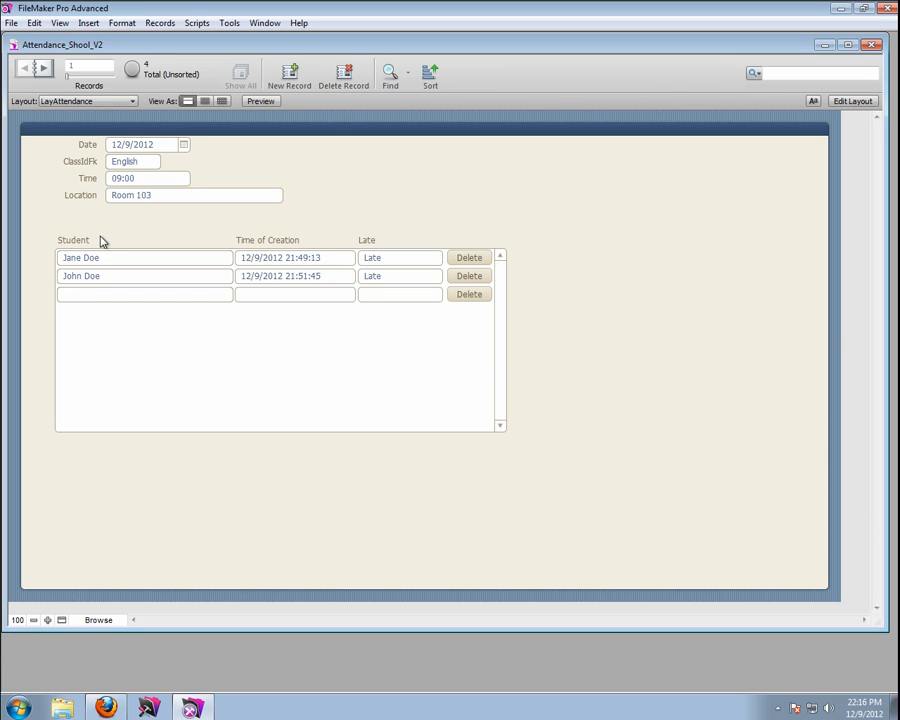
{"action": "key", "text": "ctrl+Down"}
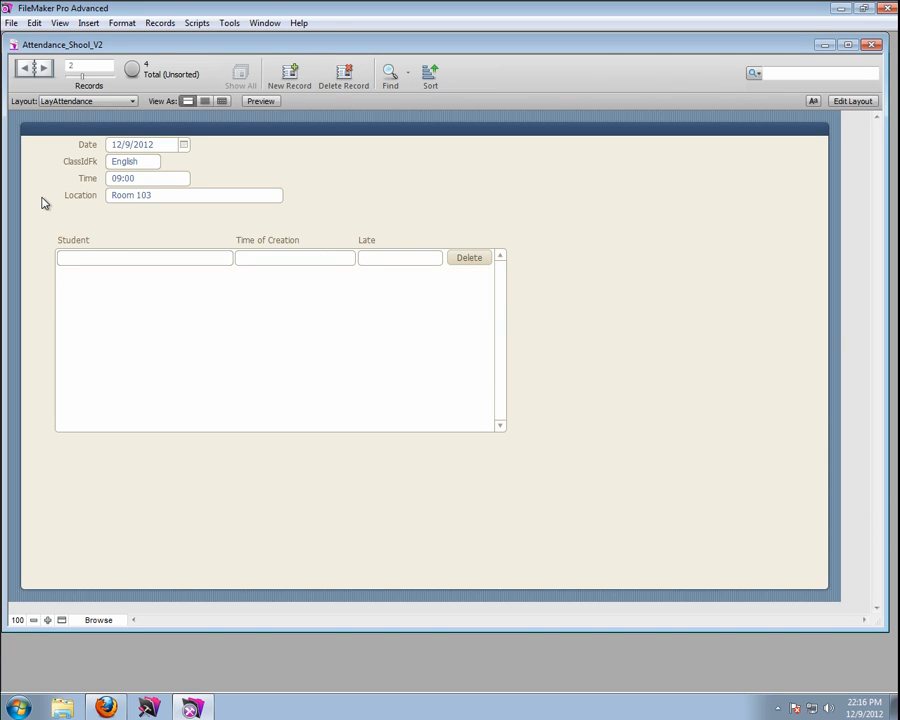
{"action": "key", "text": "ctrl+Down"}
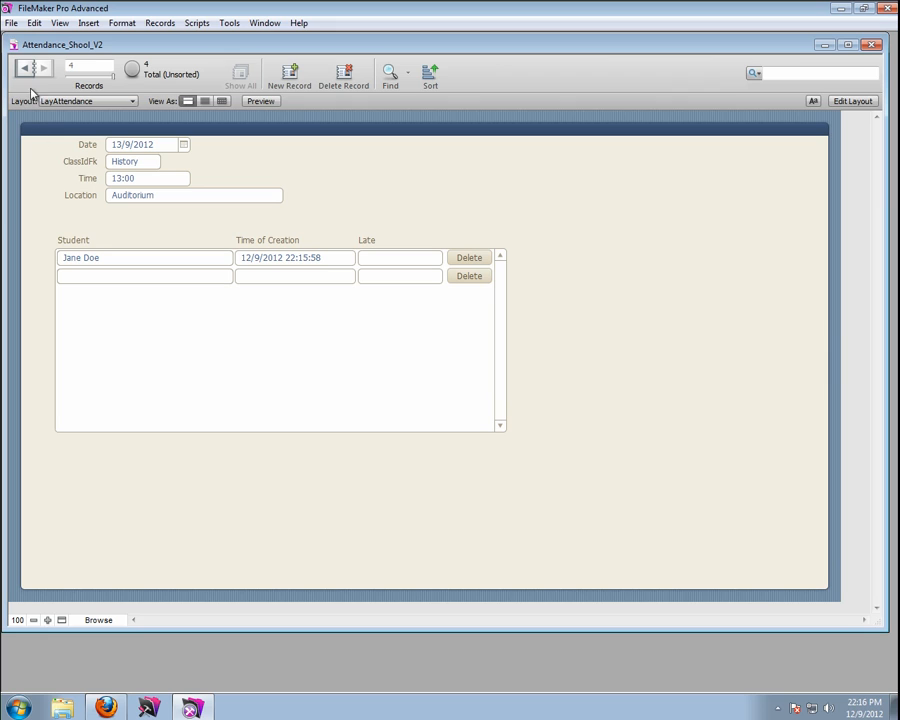
- Return to the LayStudents layout and compare the attendance rows of both student records
{"action": "left_click", "coordinate": [58, 101]}
{"action": "mouse_move", "coordinate": [119, 121]}
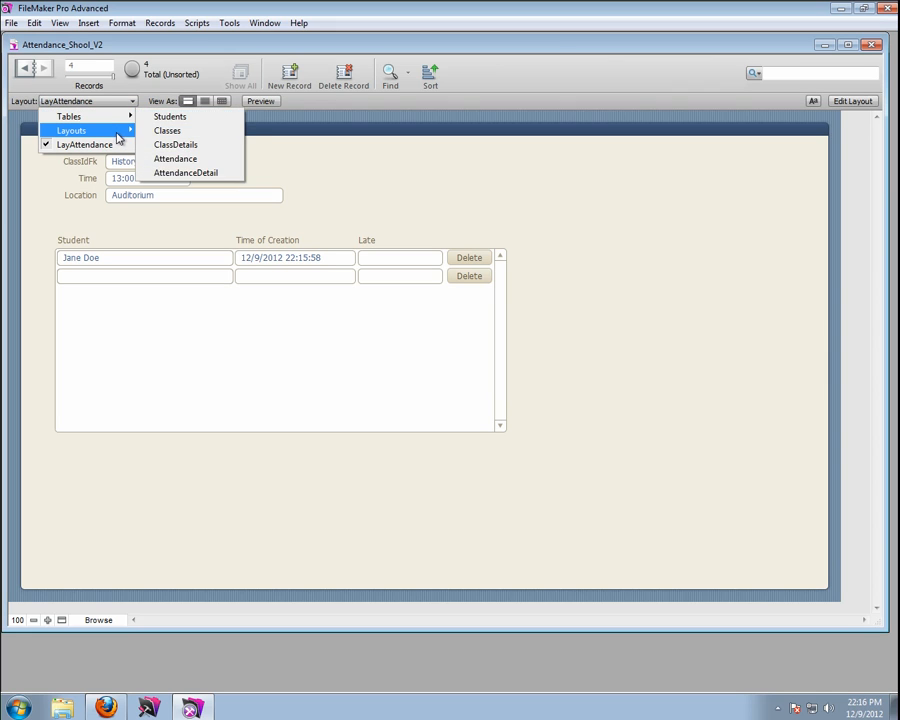
{"action": "left_click", "coordinate": [176, 131]}
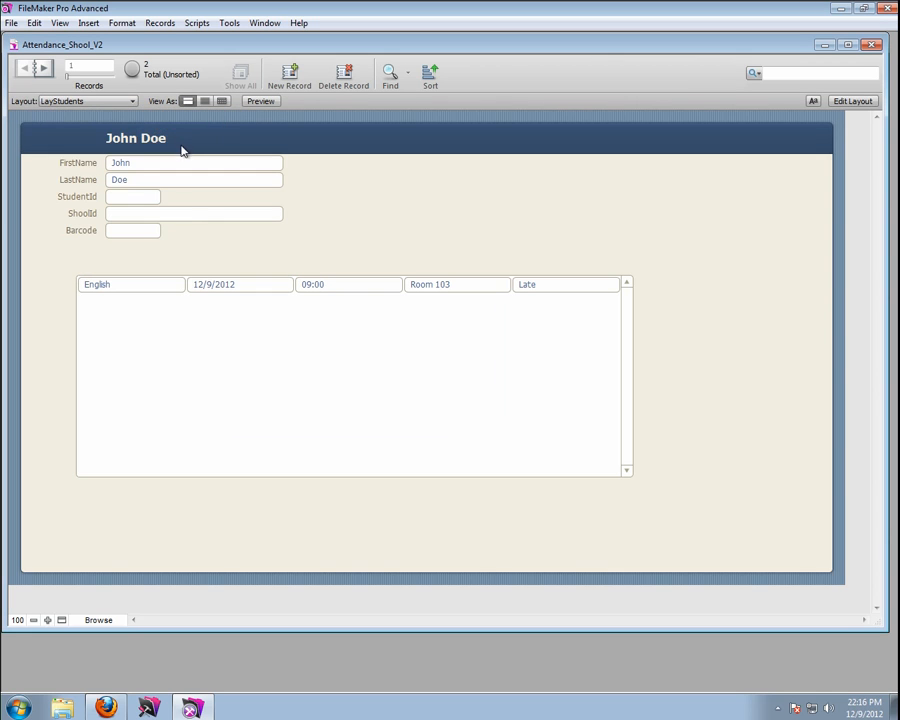
{"action": "key", "text": "ctrl+Down"}
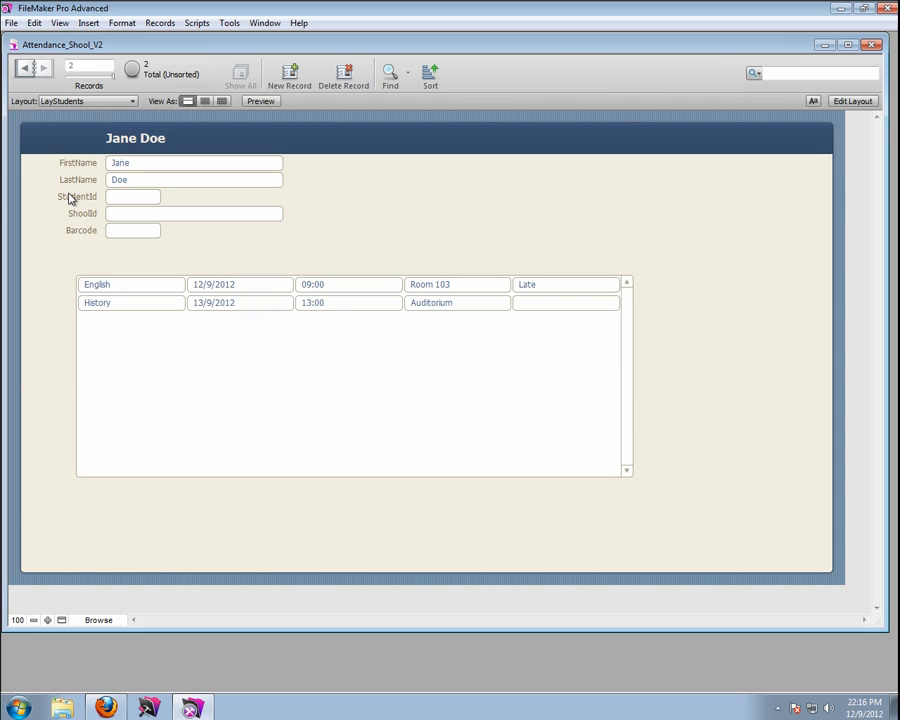
{"action": "key", "text": "ctrl+Up"}
{"action": "key", "text": "ctrl+Down"}
{"action": "key", "text": "ctrl+Up"}
{"action": "key", "text": "ctrl+Down"}
{"action": "key", "text": "ctrl+Up"}
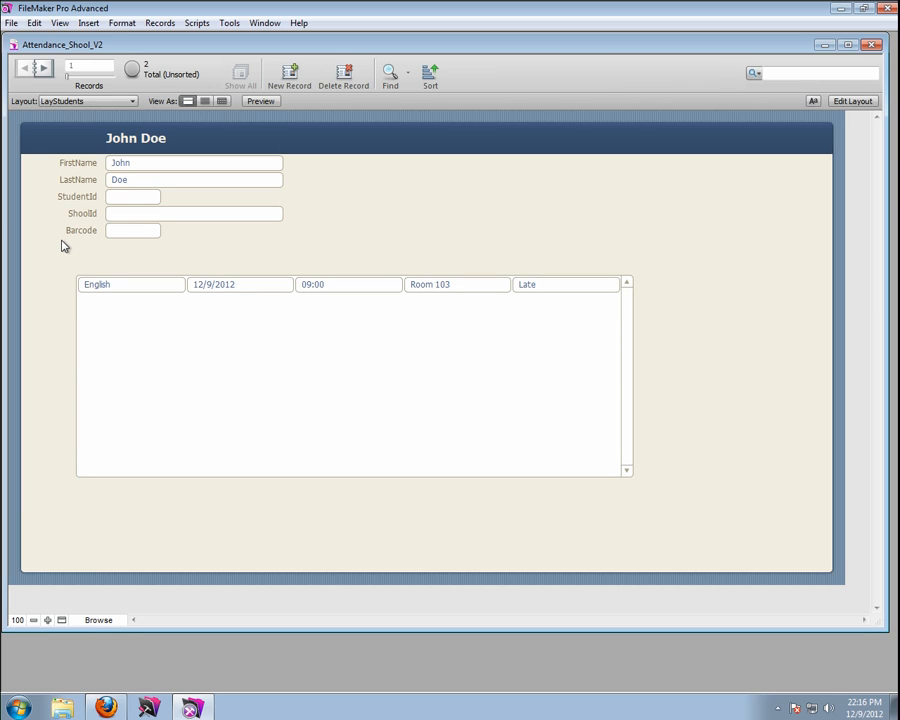
{"action": "key", "text": "ctrl+Down"}
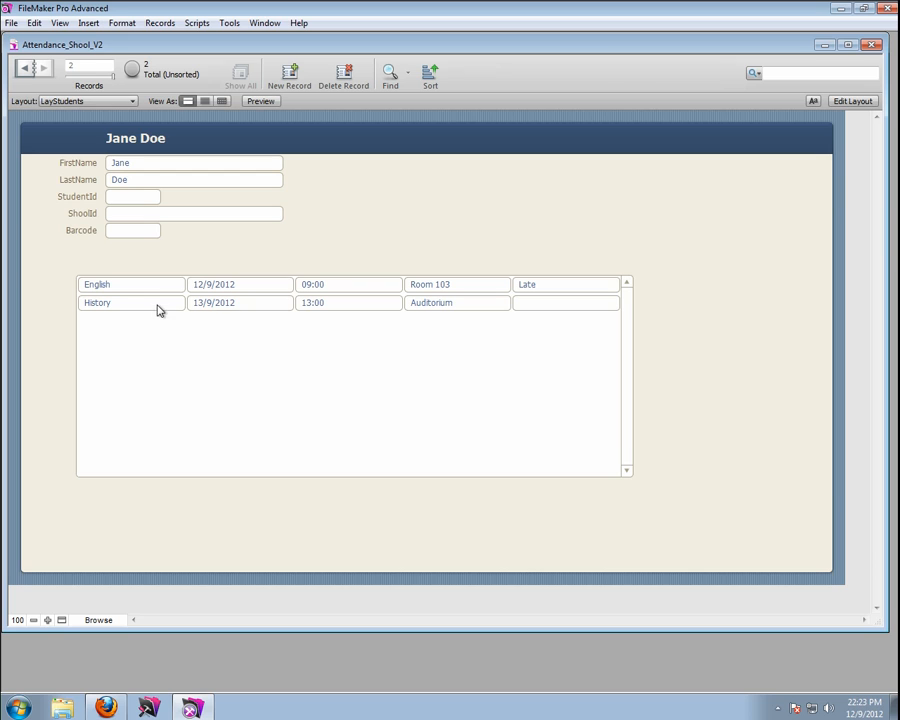
- Switch to the LayClasses layout and examine the date, time and location rows of the History class
{"action": "left_click", "coordinate": [74, 103]}
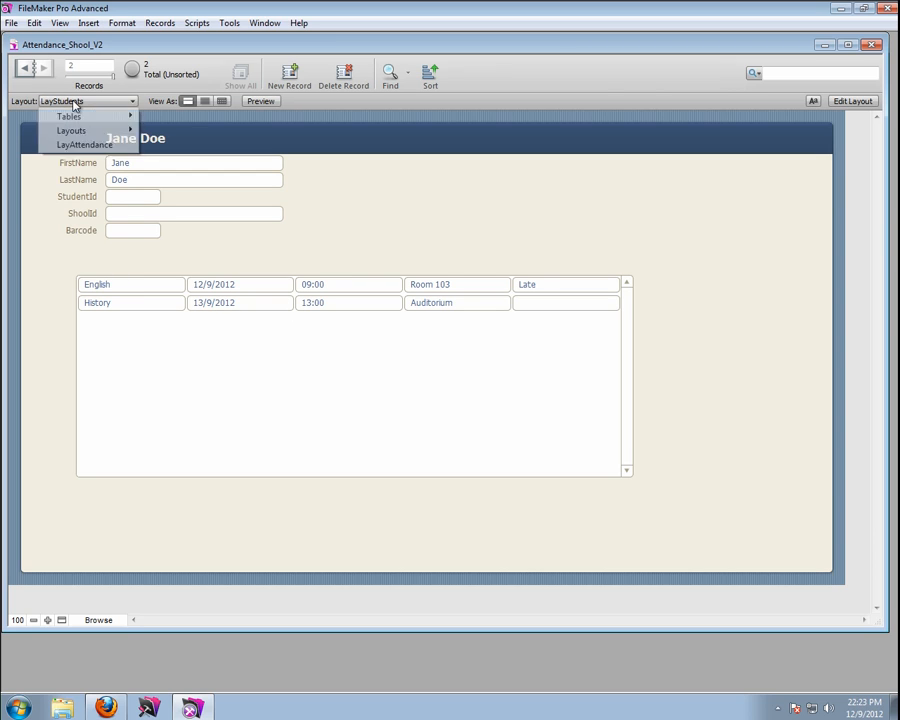
{"action": "mouse_move", "coordinate": [125, 132]}
{"action": "left_click", "coordinate": [170, 145]}
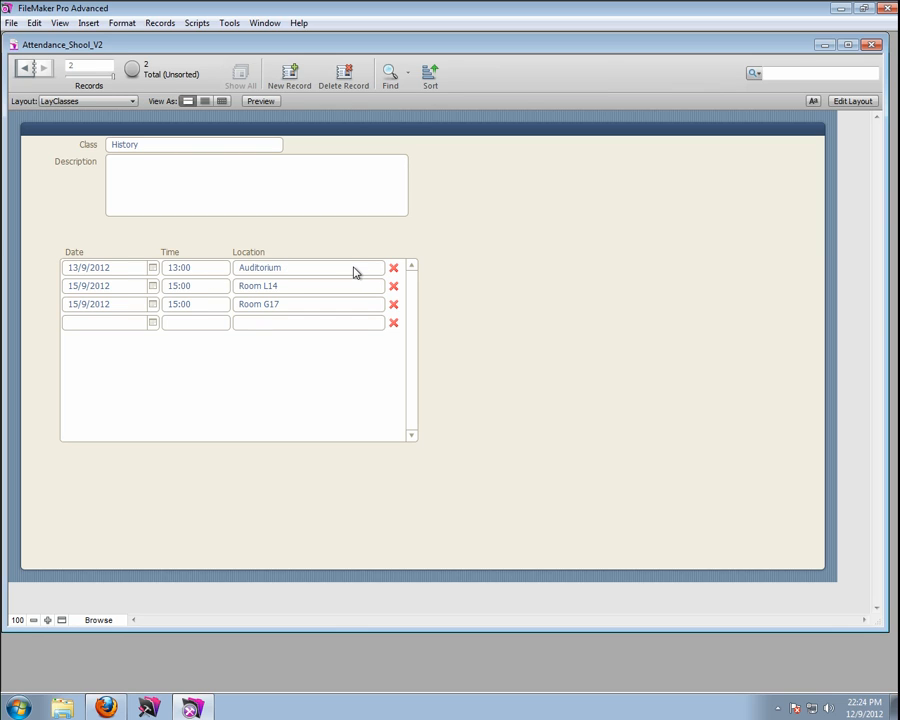
{"action": "left_click", "coordinate": [197, 271]}
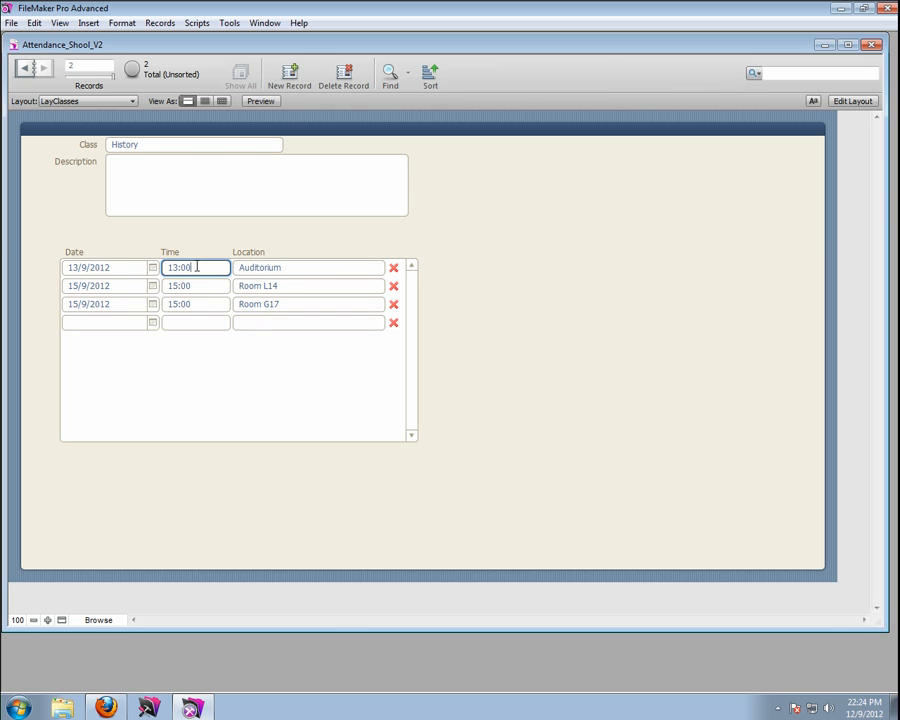
{"action": "left_click", "coordinate": [524, 268]}
{"action": "left_click", "coordinate": [10, 22]}
{"action": "mouse_move", "coordinate": [150, 144]}
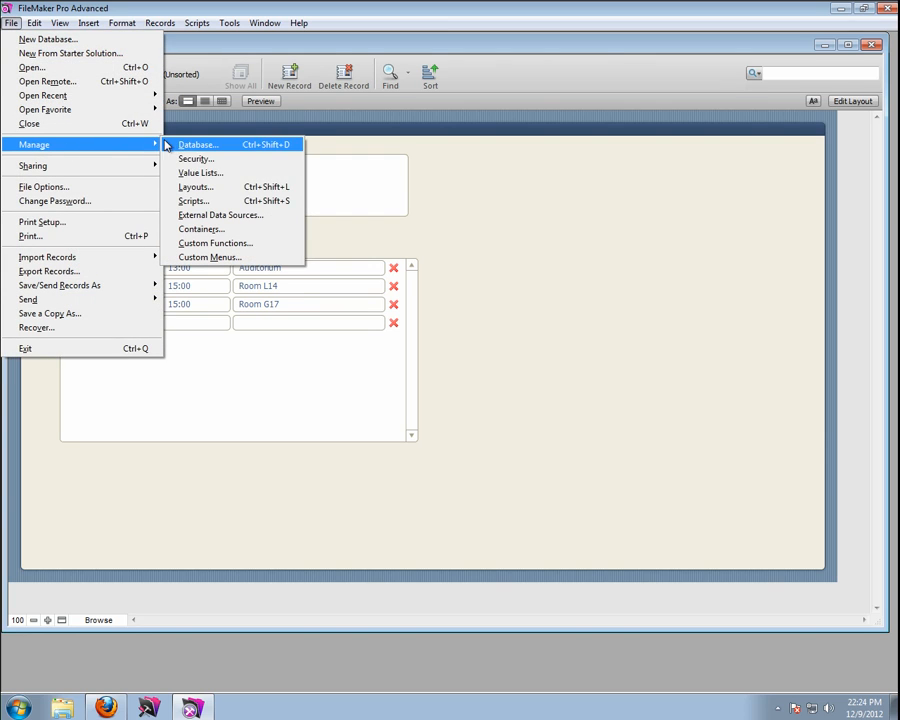
{"action": "left_click", "coordinate": [196, 188]}
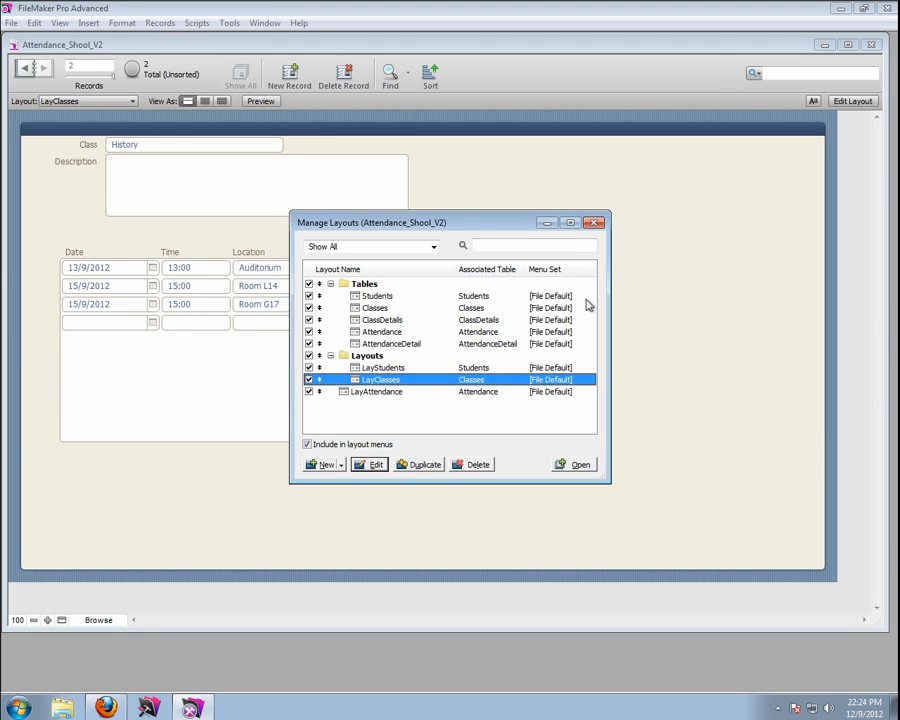
{"action": "left_click", "coordinate": [592, 224]}
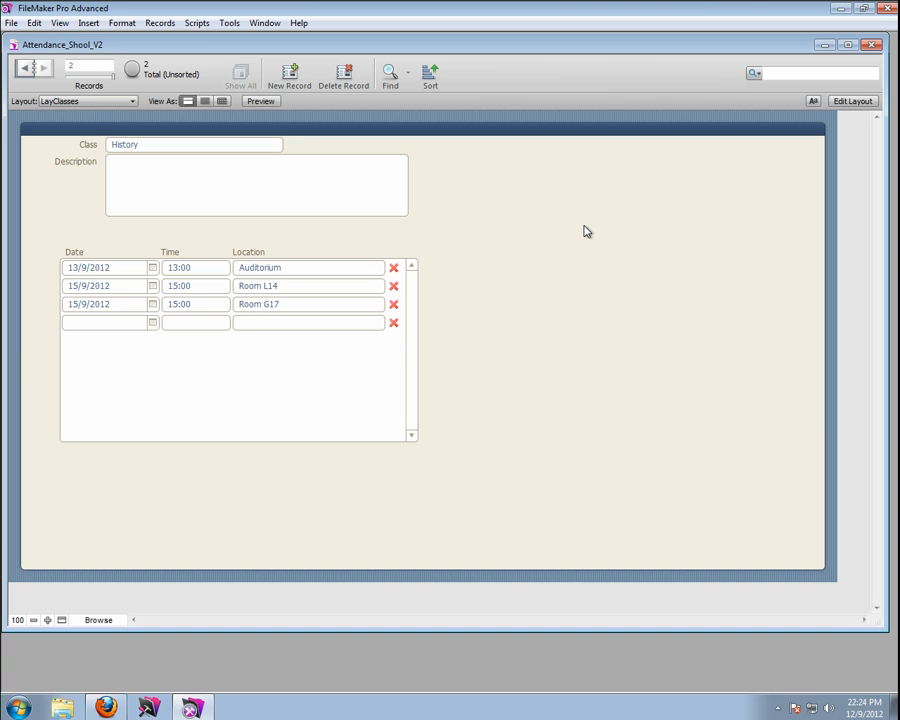
- Examine how the Classes and ClassDetails tables are linked in the database relationships graph
{"action": "key", "text": "ctrl+shift+d"}
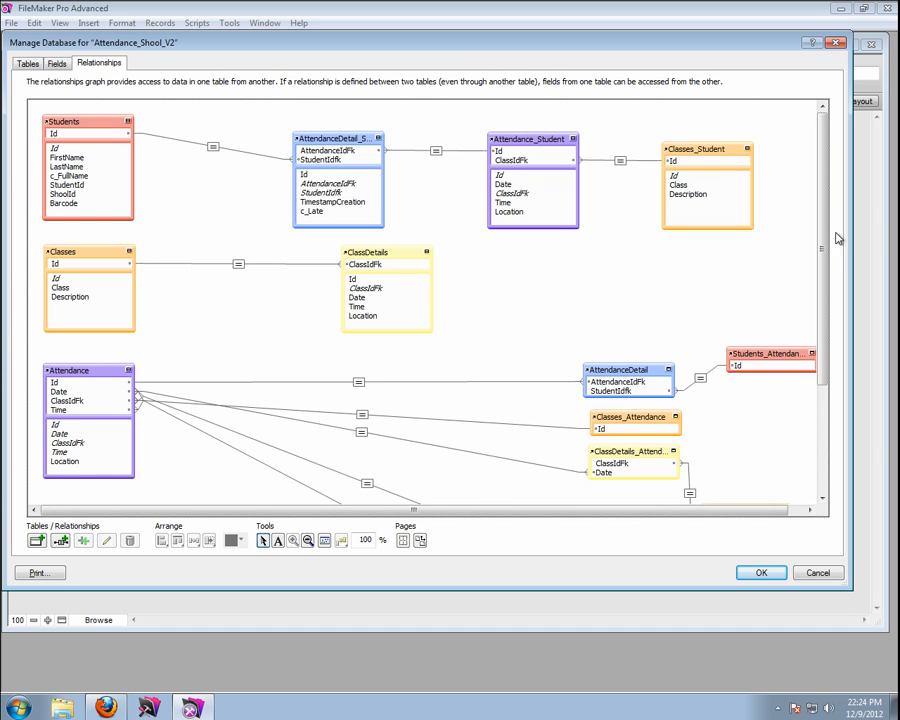
{"action": "left_click_drag", "start_coordinate": [823, 238], "coordinate": [825, 276]}
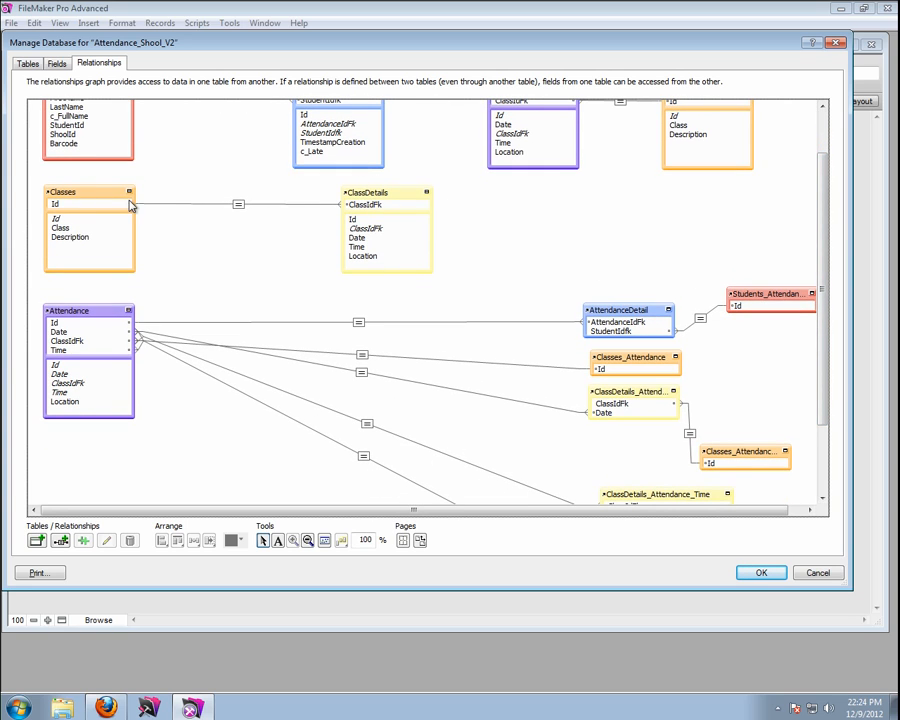
{"action": "left_click", "coordinate": [70, 194]}
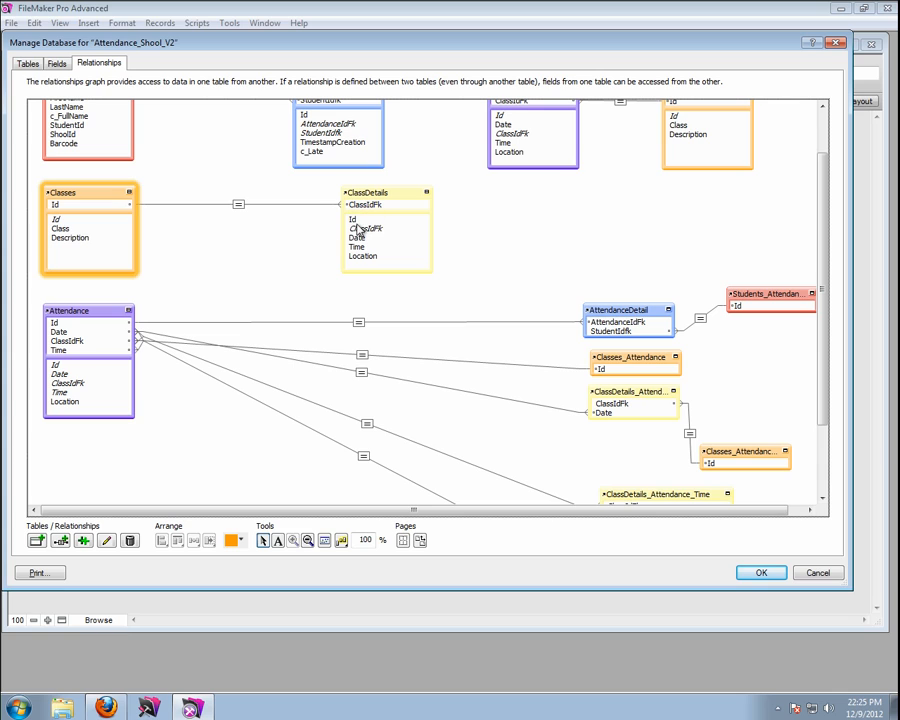
{"action": "left_click", "coordinate": [760, 572]}
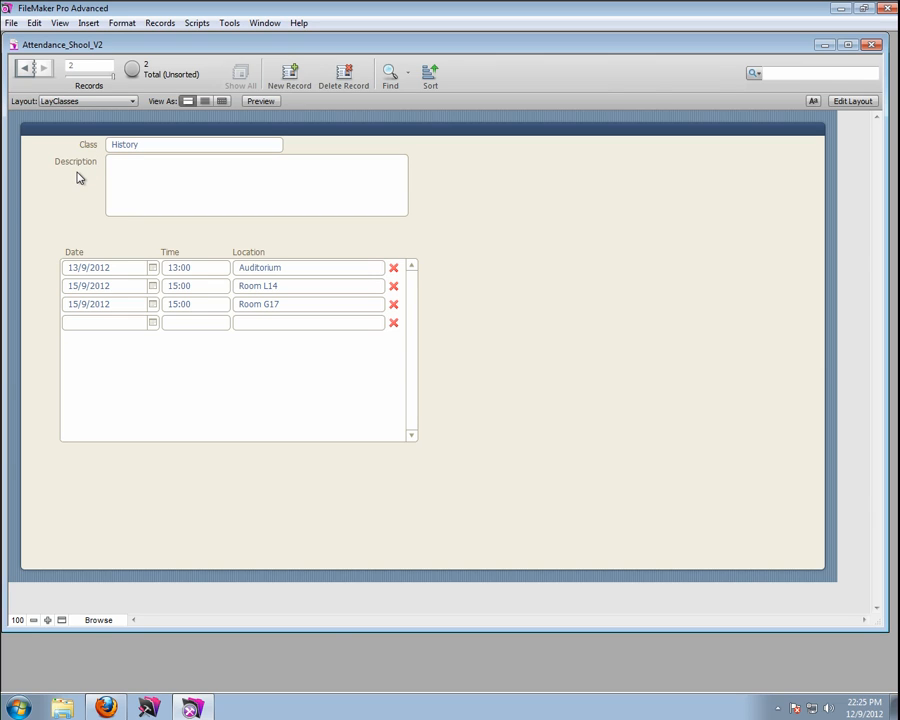
- Add a number field named SelectedClass to the Classes table and save the database definition
{"action": "left_click", "coordinate": [12, 23]}
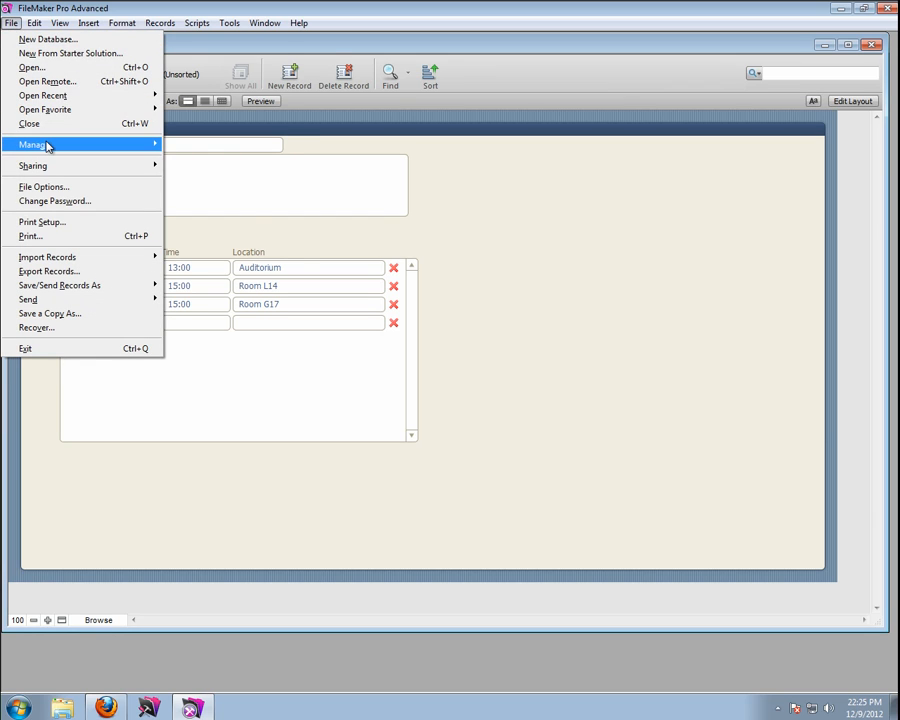
{"action": "mouse_move", "coordinate": [66, 145]}
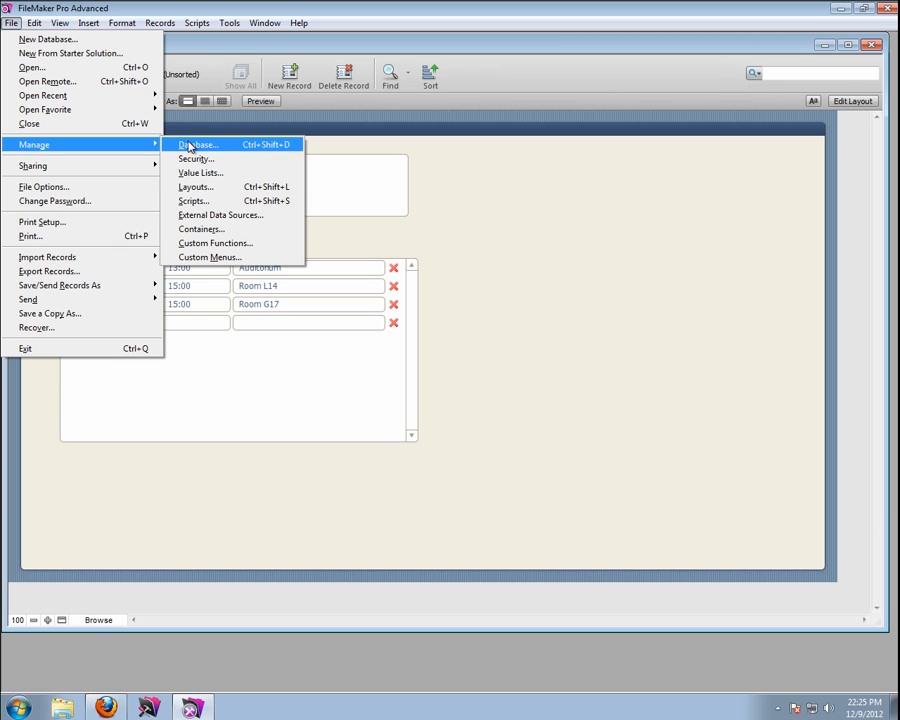
{"action": "left_click", "coordinate": [190, 146]}
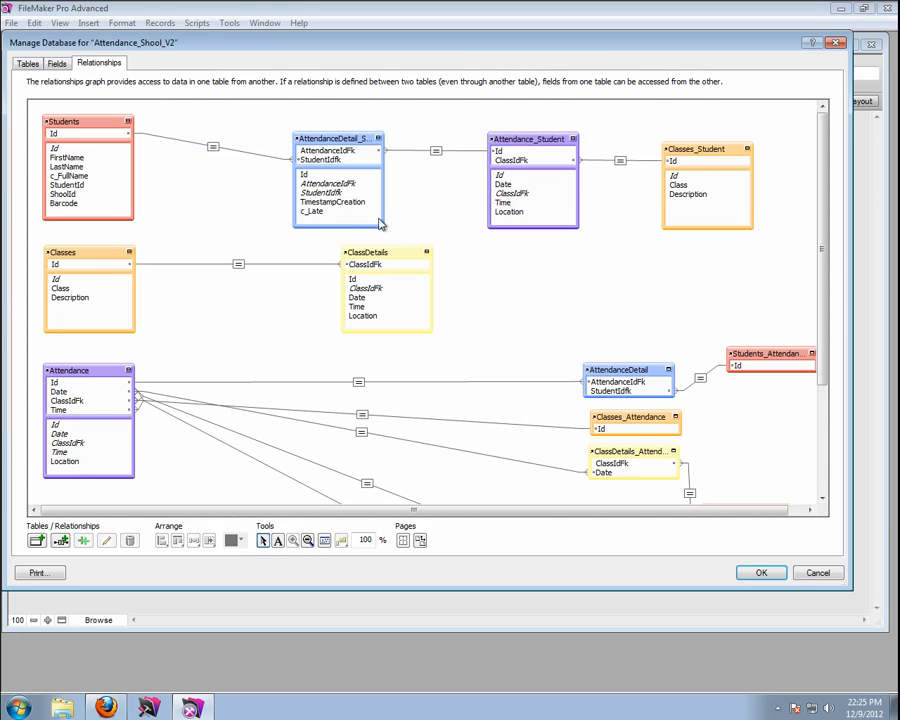
{"action": "left_click", "coordinate": [58, 62]}
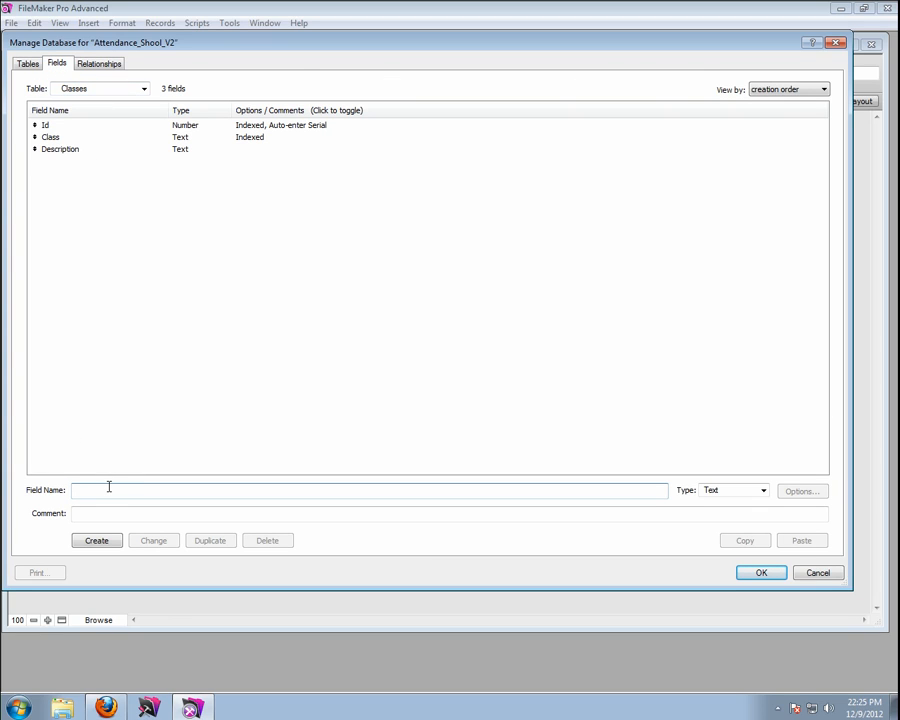
{"action": "type", "text": "SelectedClass"}
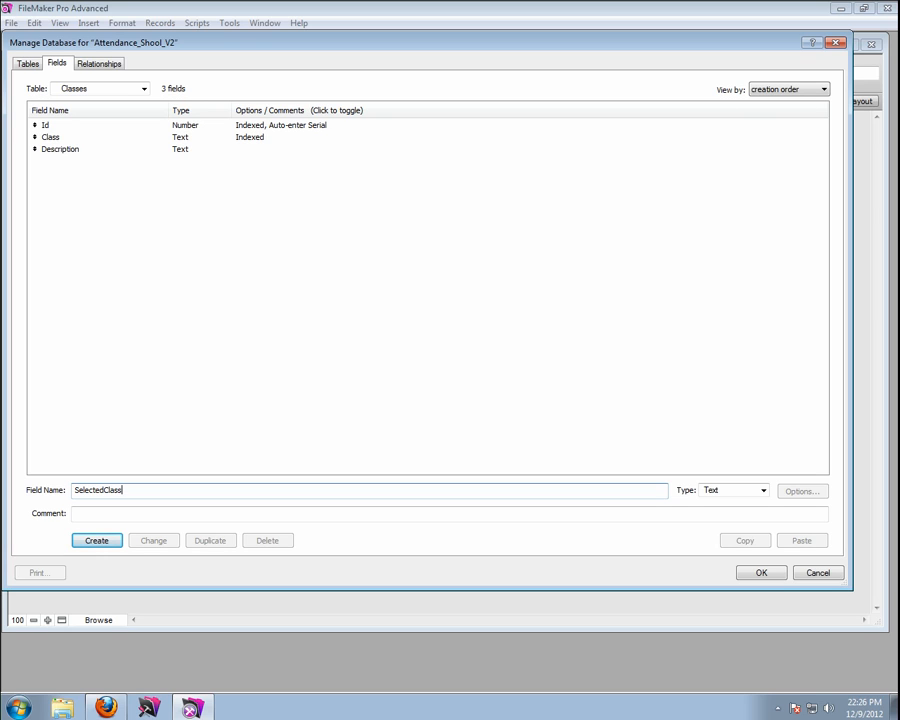
{"action": "key", "text": "Tab"}
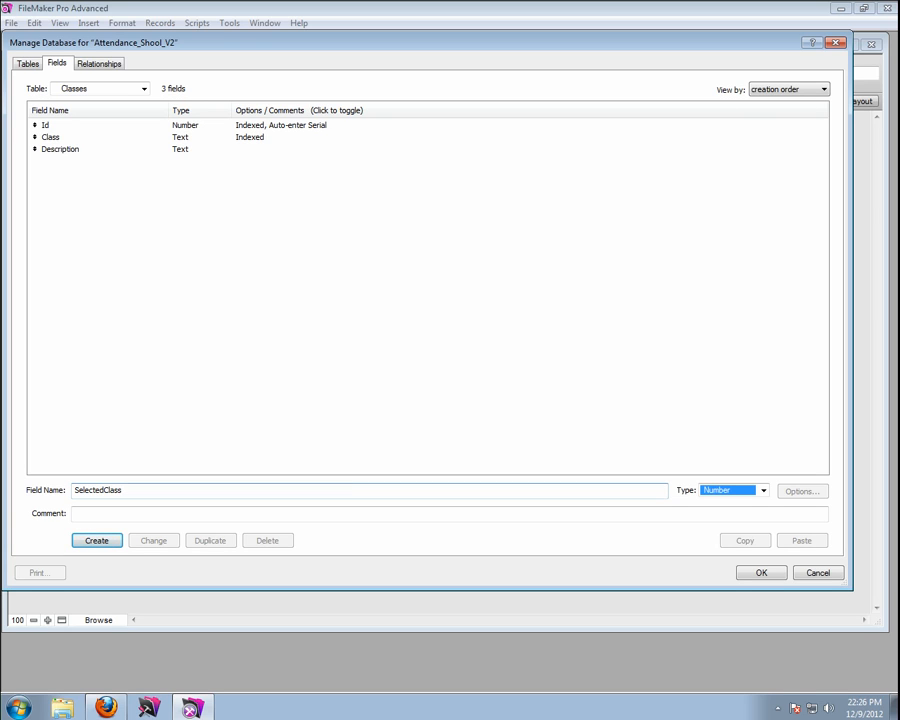
{"action": "key", "text": "Return"}
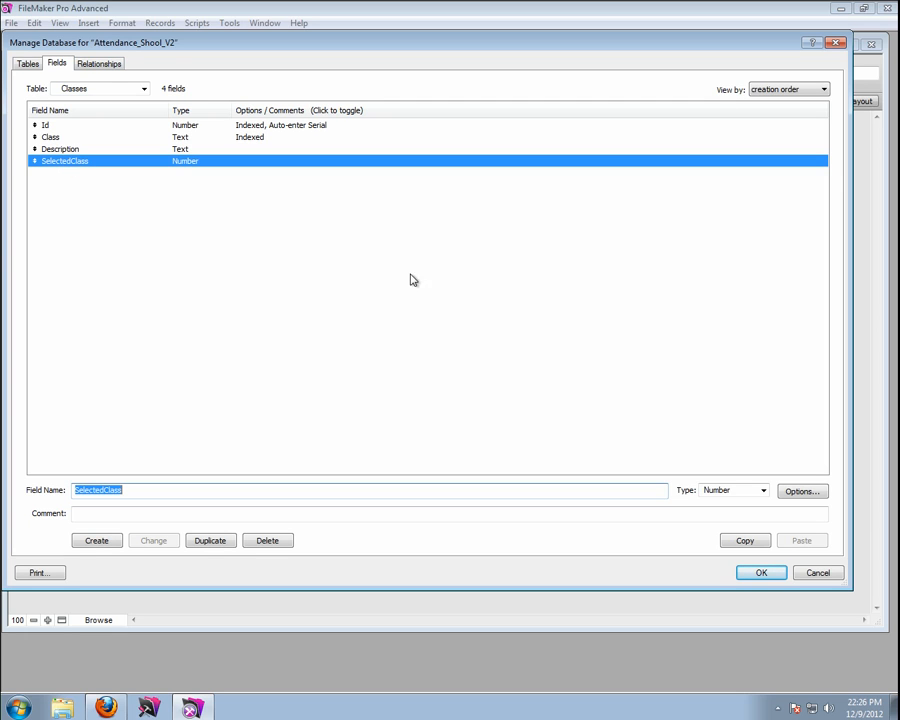
{"action": "left_click", "coordinate": [523, 515]}
{"action": "key", "text": "Return"}
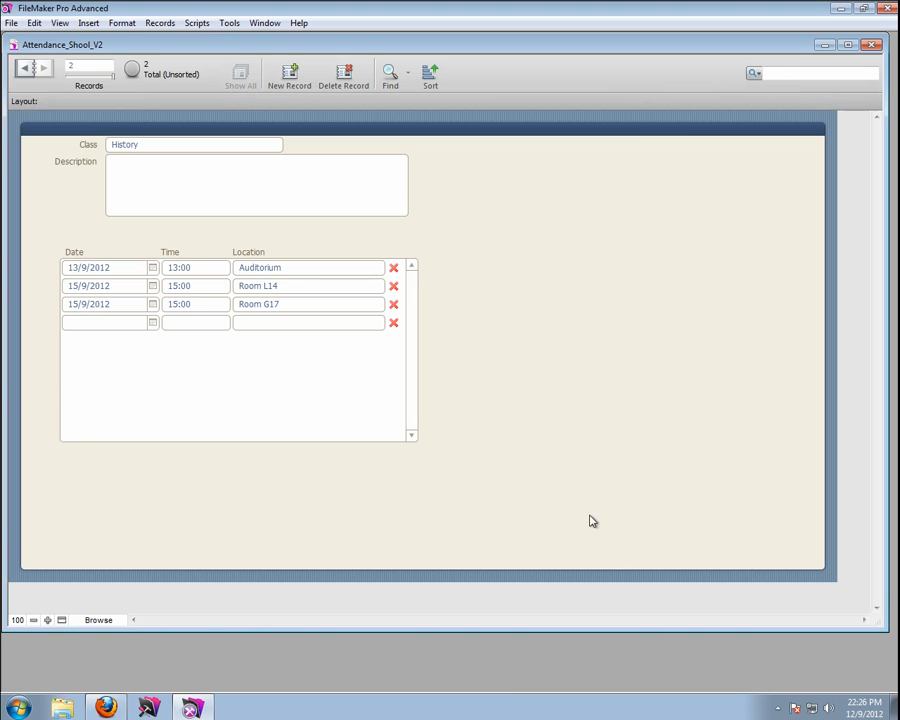
- Open LayClasses for layout editing and widen the ClassDetails portal rightward to about 525 pt
{"action": "left_click", "coordinate": [852, 101]}
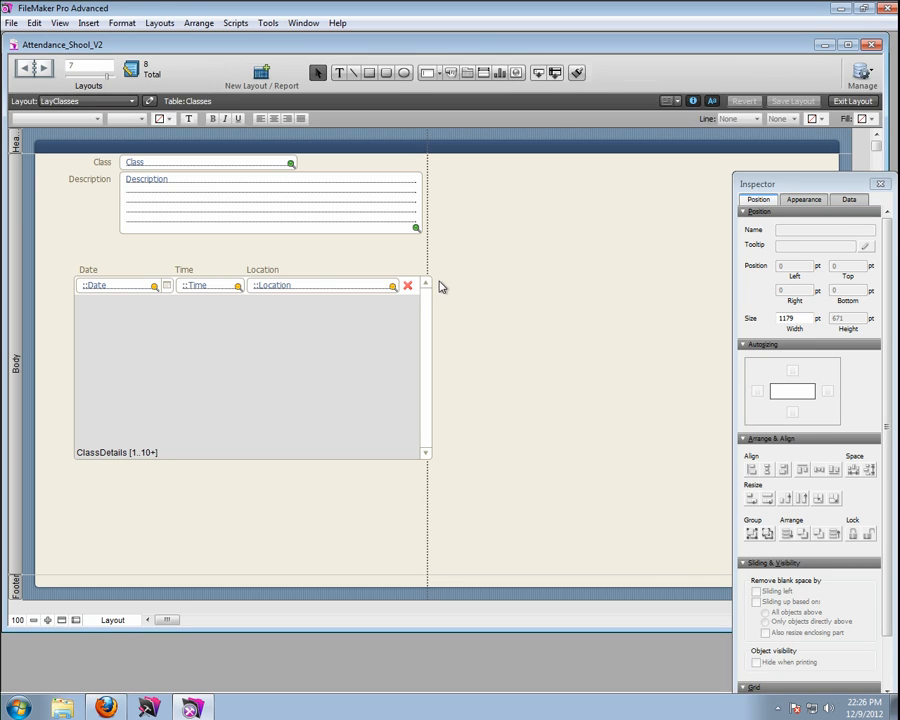
{"action": "left_click", "coordinate": [404, 311]}
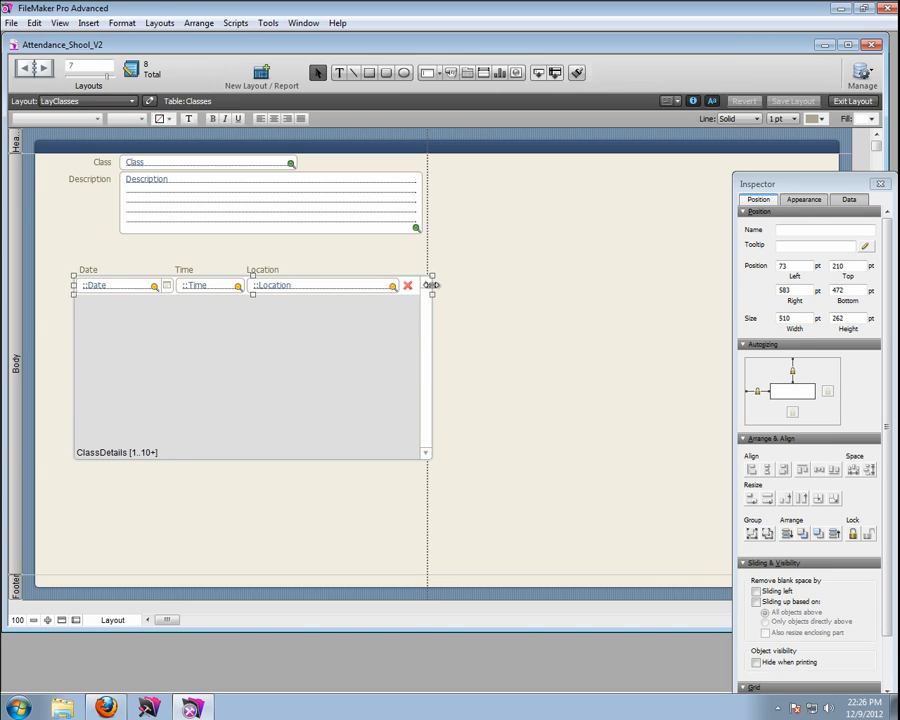
{"action": "left_click_drag", "start_coordinate": [431, 285], "coordinate": [443, 285]}
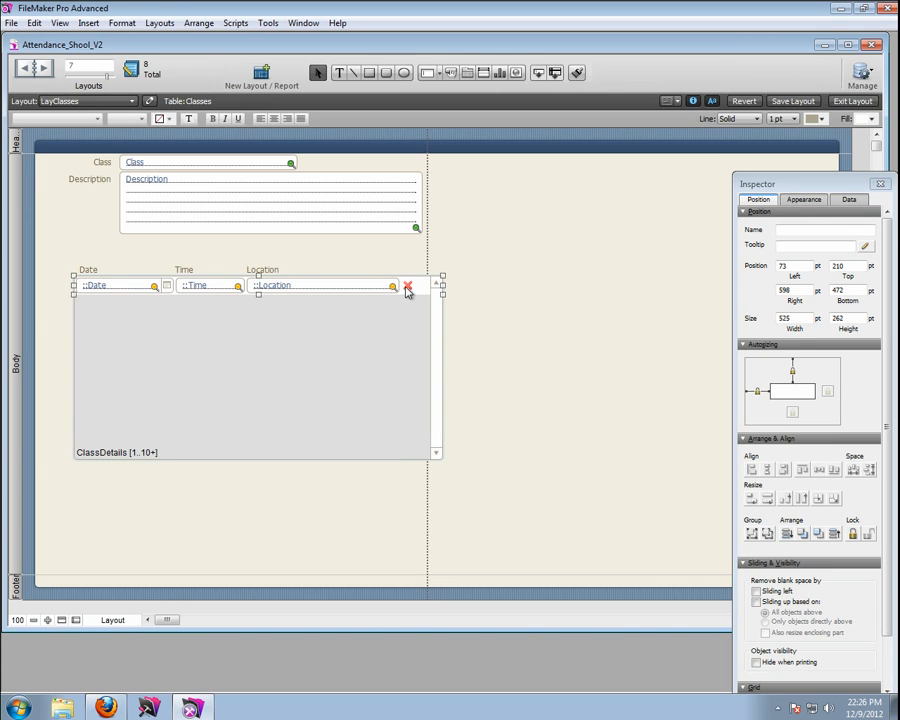
- Shift the portal's Date, Time and Location fields, their labels and the delete icon right, leaving a narrow gap at the row's start
{"action": "left_click", "coordinate": [407, 289]}
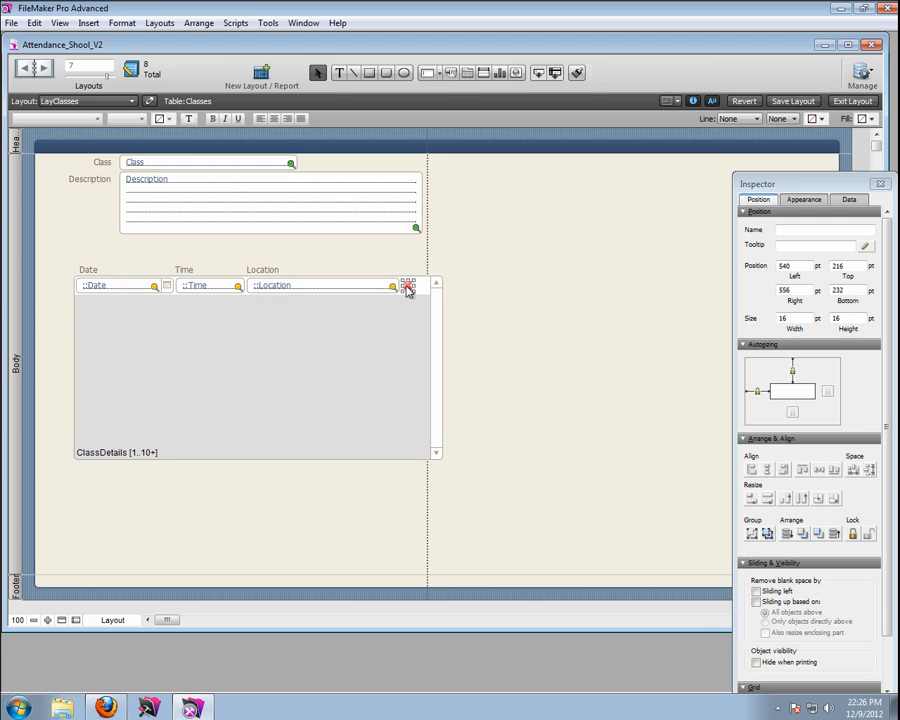
{"action": "left_click", "coordinate": [270, 287], "text": "shift"}
{"action": "left_click", "coordinate": [218, 287], "text": "shift"}
{"action": "left_click", "coordinate": [127, 287], "text": "shift"}
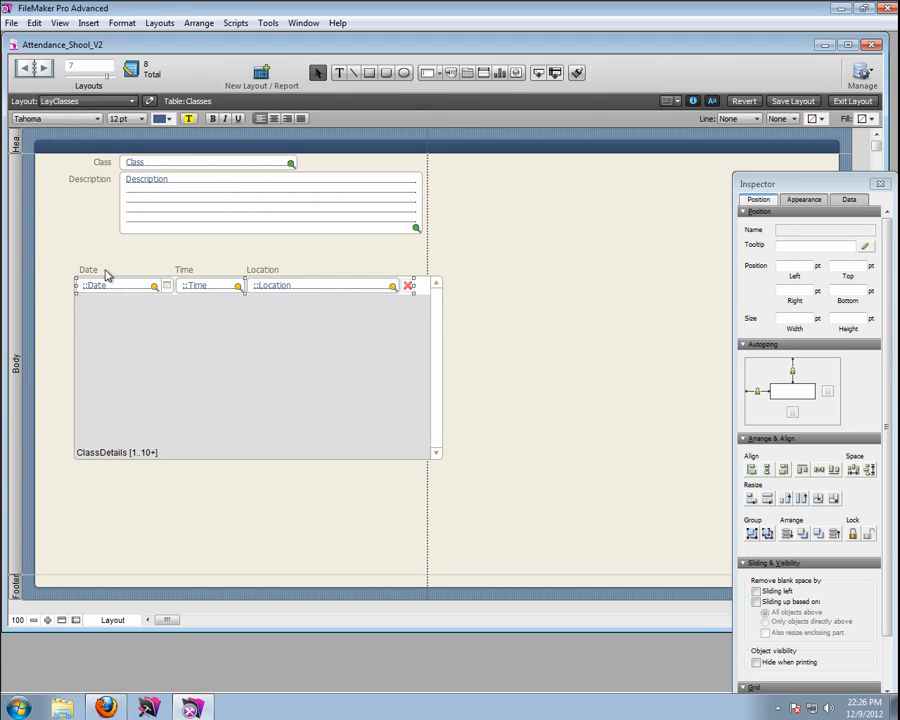
{"action": "left_click_drag", "start_coordinate": [68, 250], "coordinate": [290, 276]}
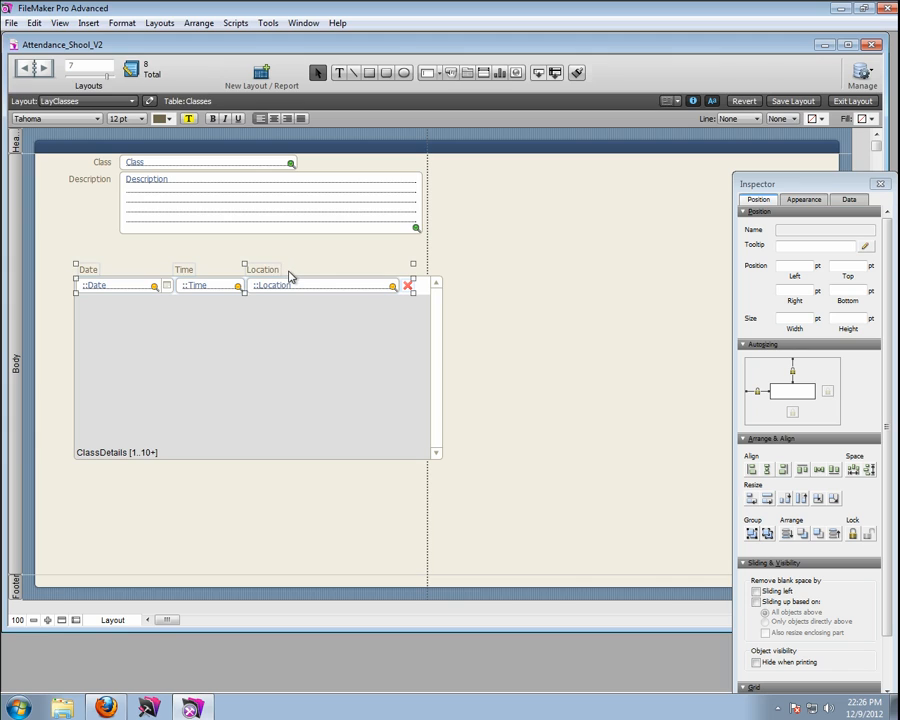
{"action": "key", "text": "Right"}
{"action": "key", "text": "Right"}
{"action": "key", "text": "Right"}
{"action": "key", "text": "Right"}
{"action": "key", "text": "Right"}
{"action": "key", "text": "Right"}
{"action": "key", "text": "Right"}
{"action": "key", "text": "Right"}
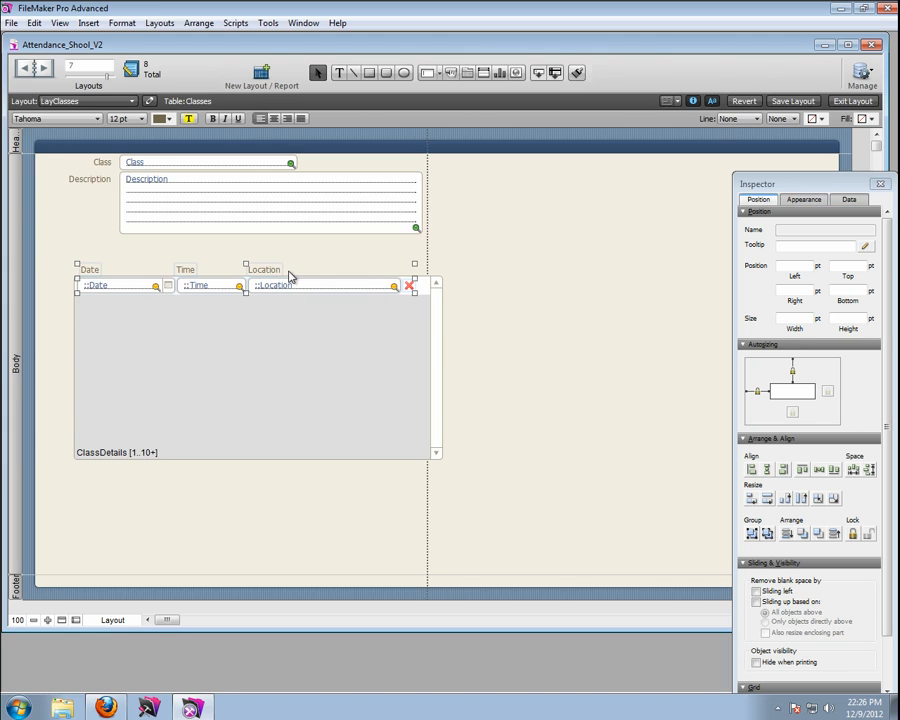
{"action": "key", "text": "Right"}
{"action": "key", "text": "Right"}
{"action": "key", "text": "Right"}
{"action": "key", "text": "Right"}
{"action": "key", "text": "Right"}
{"action": "key", "text": "Right"}
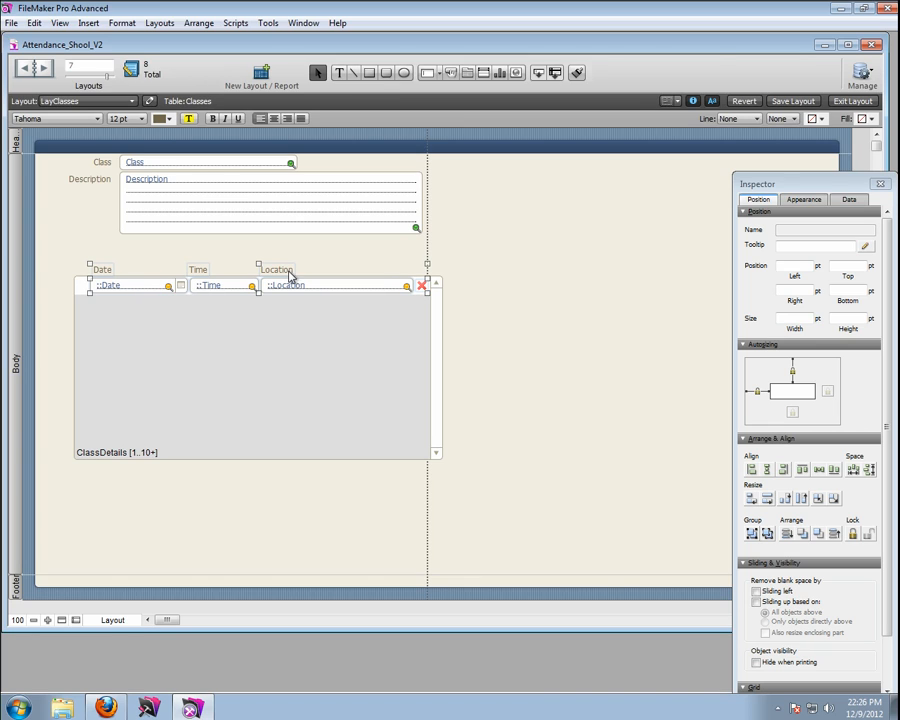
{"action": "key", "text": "Right"}
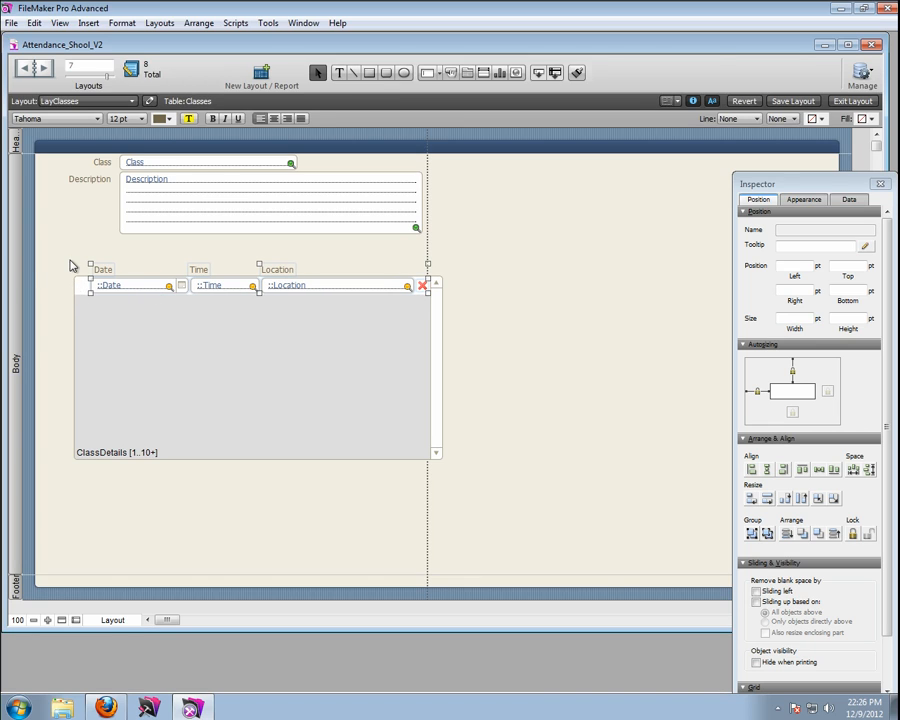
- Try extending the ClassDetails portal leftward to a width of about 536 pt, and undo the resize
{"action": "left_click", "coordinate": [70, 265]}
{"action": "left_click", "coordinate": [78, 288]}
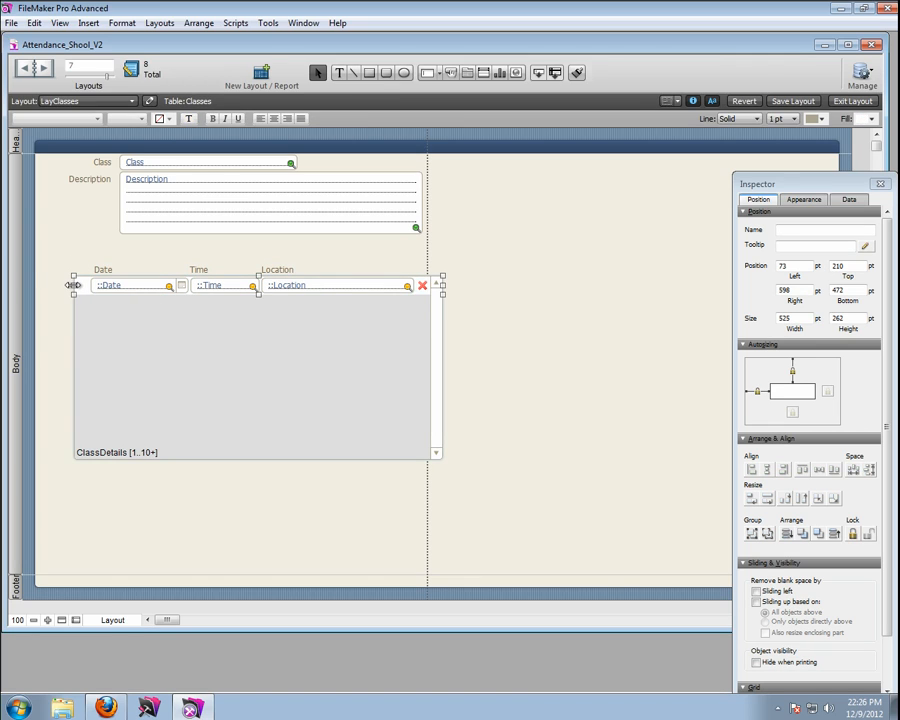
{"action": "left_click_drag", "start_coordinate": [75, 285], "coordinate": [67, 284]}
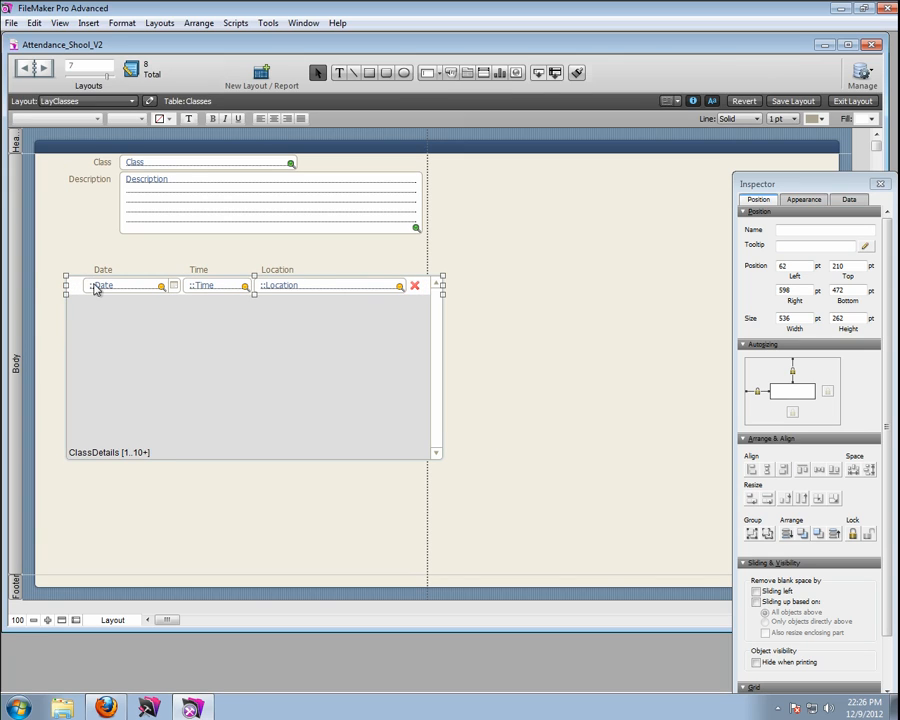
{"action": "key", "text": "ctrl+z"}
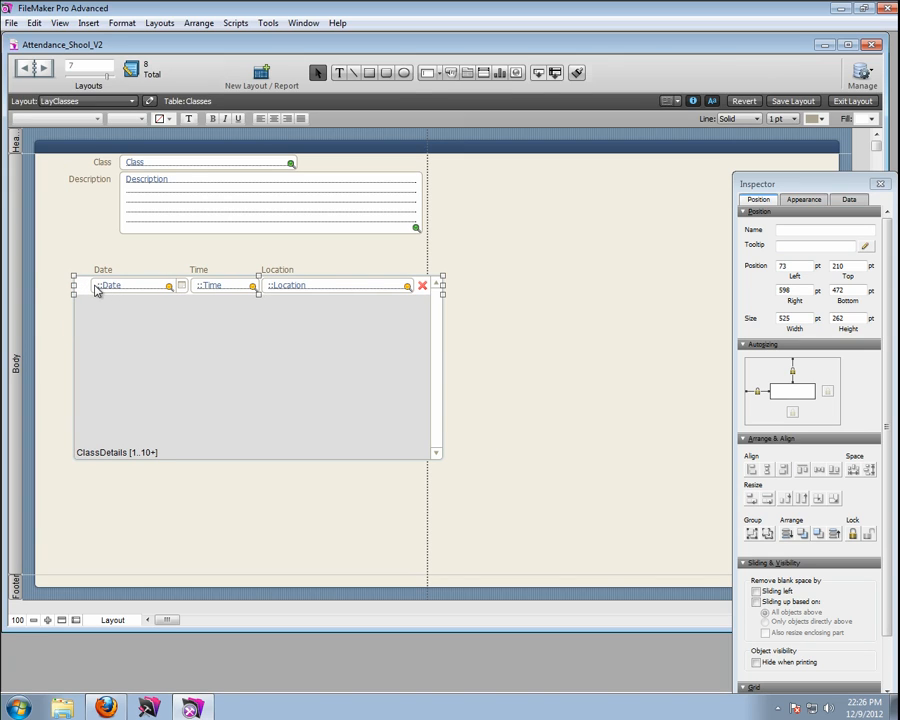
{"action": "left_click", "coordinate": [73, 262]}
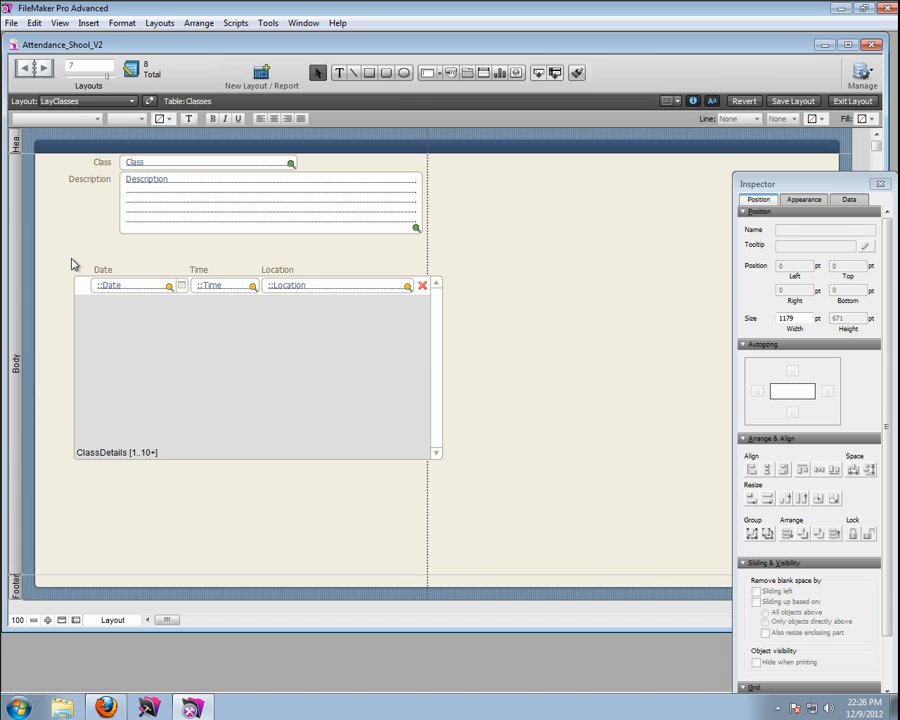
- Insert the picture Dot Green 16.png from the Images folder onto the LayClasses layout
{"action": "left_click", "coordinate": [36, 22]}
{"action": "mouse_move", "coordinate": [88, 22]}
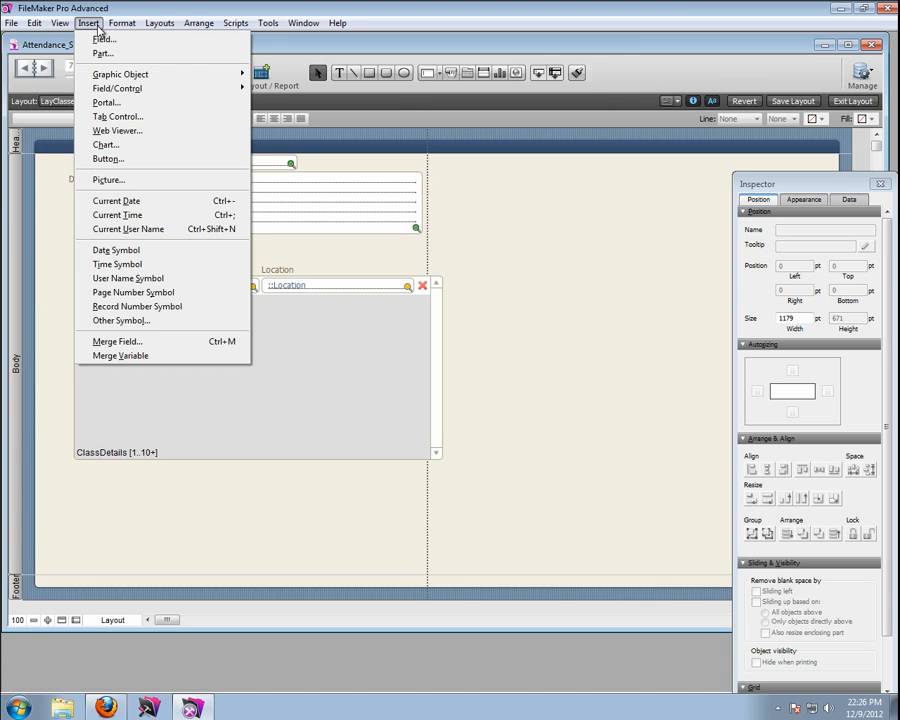
{"action": "left_click", "coordinate": [104, 181]}
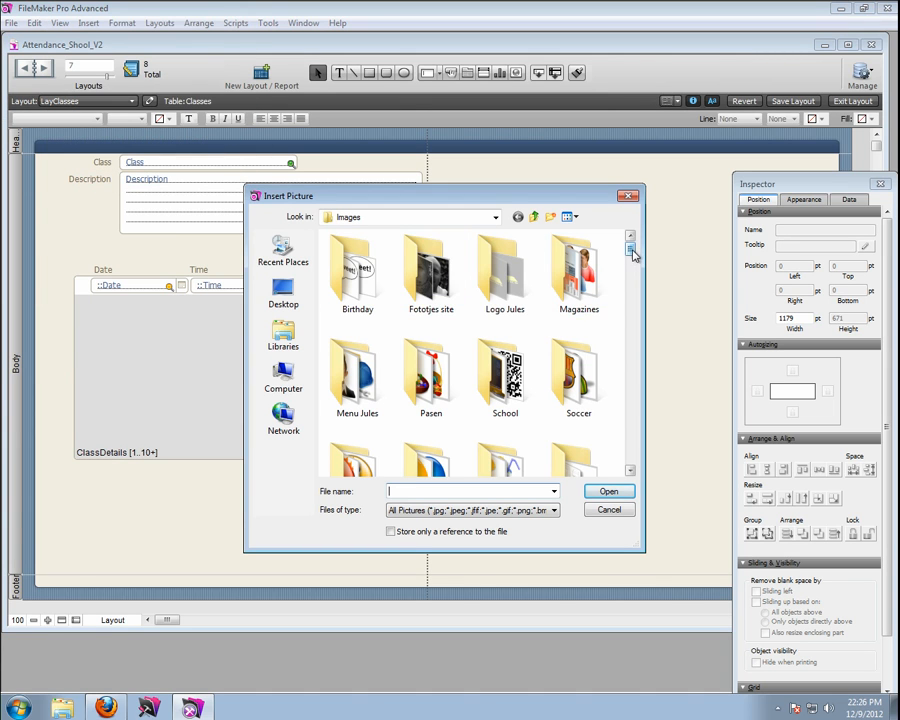
{"action": "left_click_drag", "start_coordinate": [630, 242], "coordinate": [636, 298]}
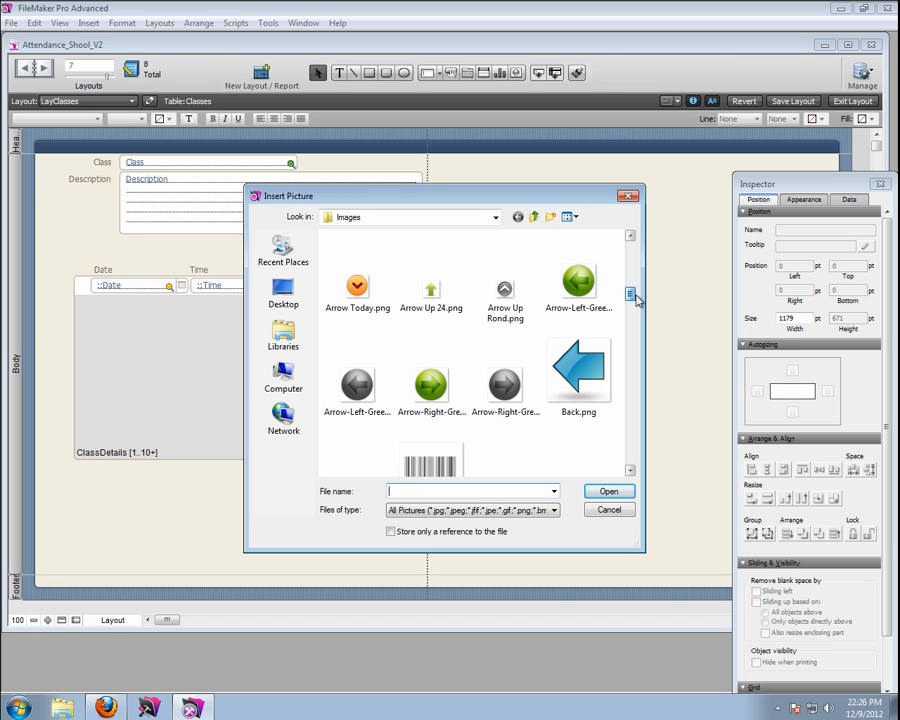
{"action": "mouse_move", "coordinate": [636, 303]}
{"action": "left_mouse_down"}
{"action": "mouse_move", "coordinate": [642, 325]}
{"action": "mouse_move", "coordinate": [632, 327]}
{"action": "left_mouse_up"}
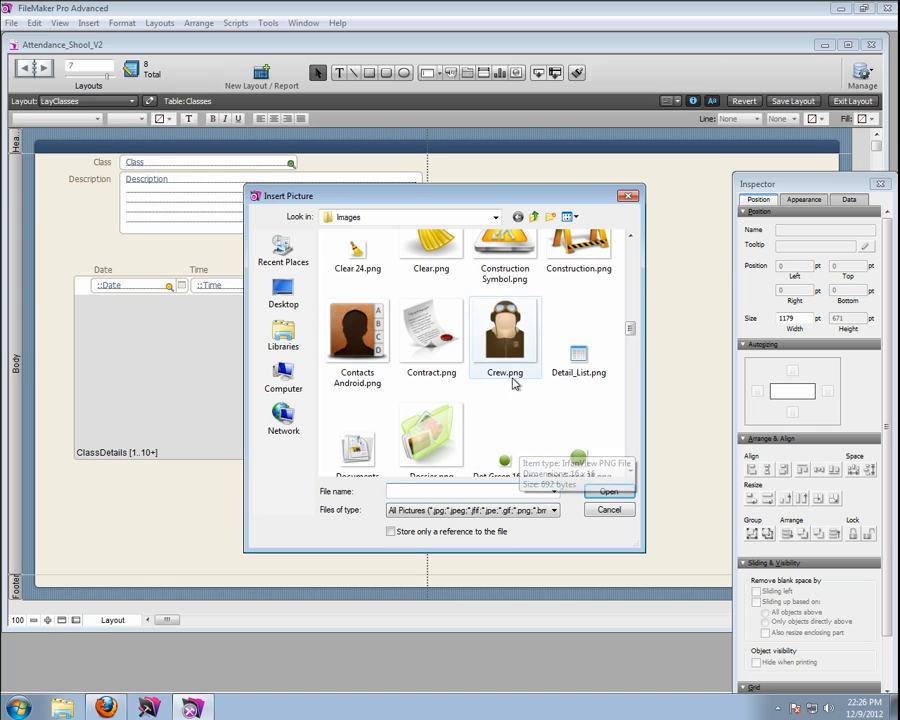
{"action": "left_click_drag", "start_coordinate": [630, 331], "coordinate": [629, 338]}
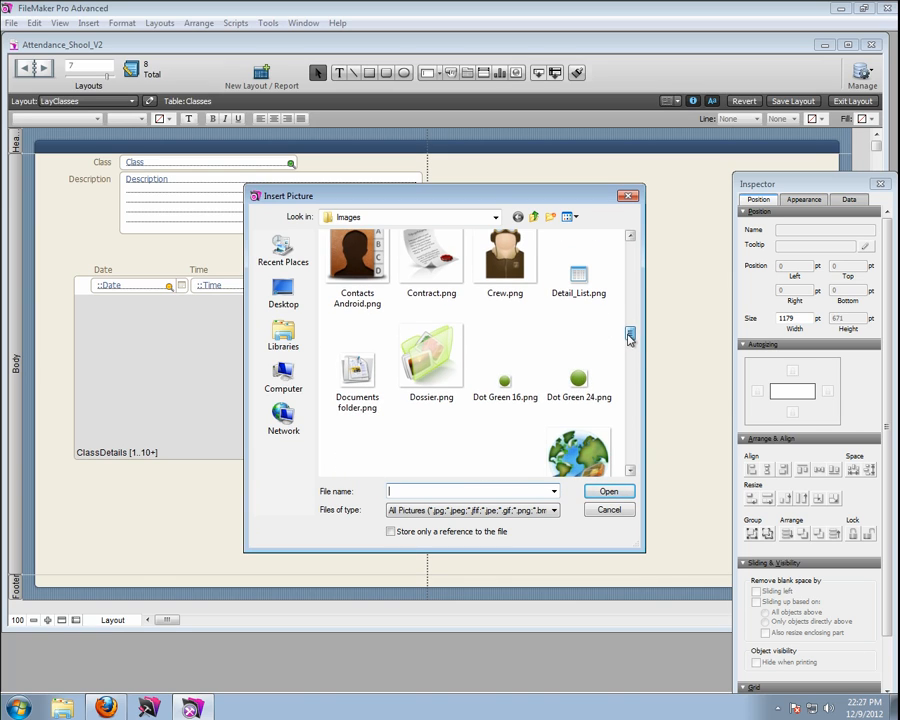
{"action": "left_click", "coordinate": [505, 386]}
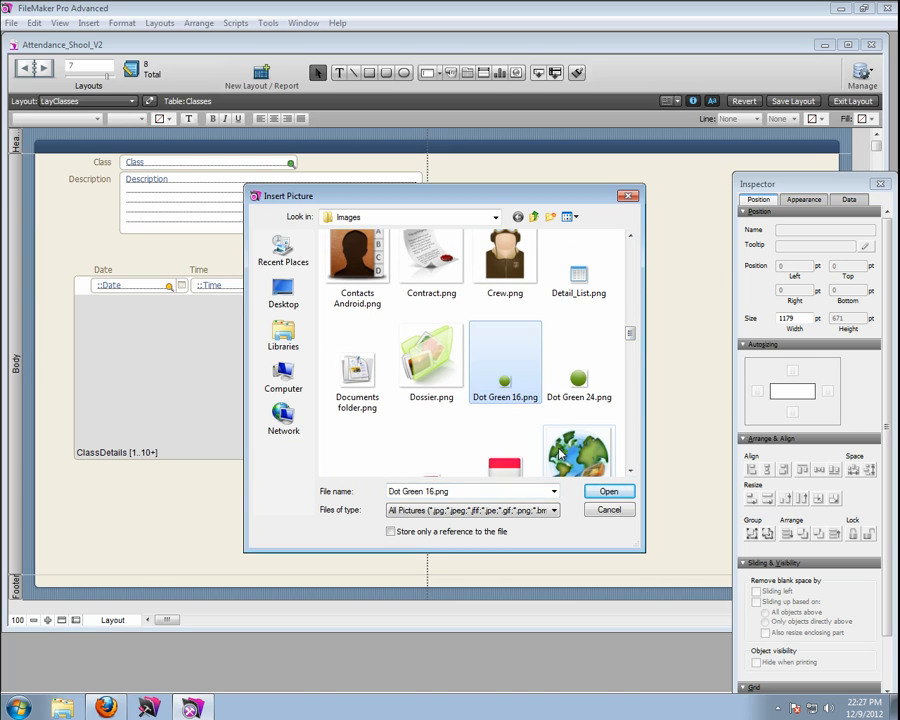
{"action": "left_click", "coordinate": [612, 492]}
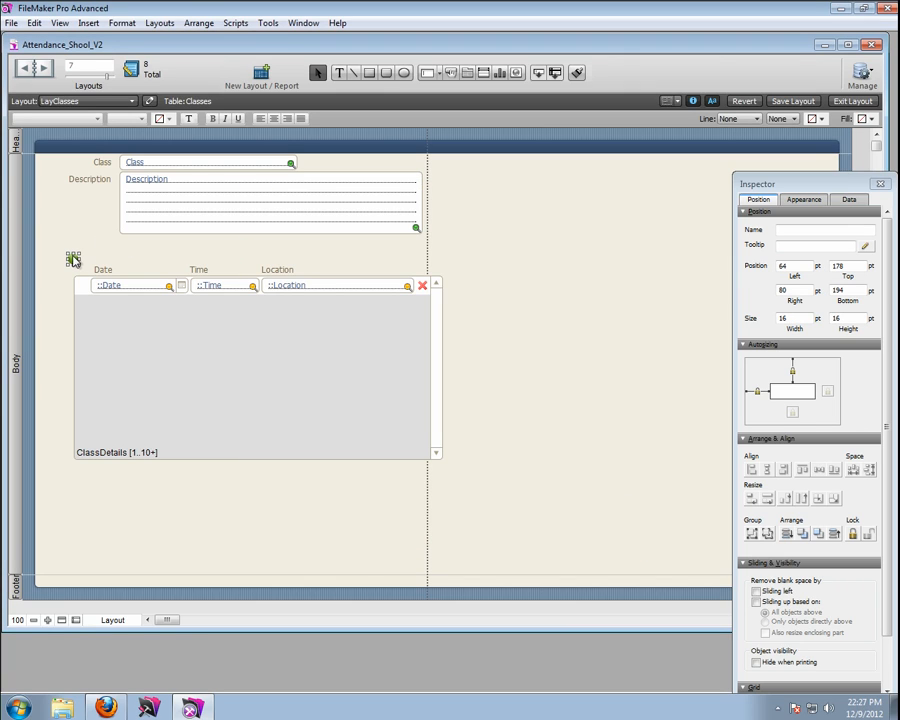
- Move the green dot picture into the gap at the start of the ClassDetails portal's first row
{"action": "left_click_drag", "start_coordinate": [73, 262], "coordinate": [85, 287]}
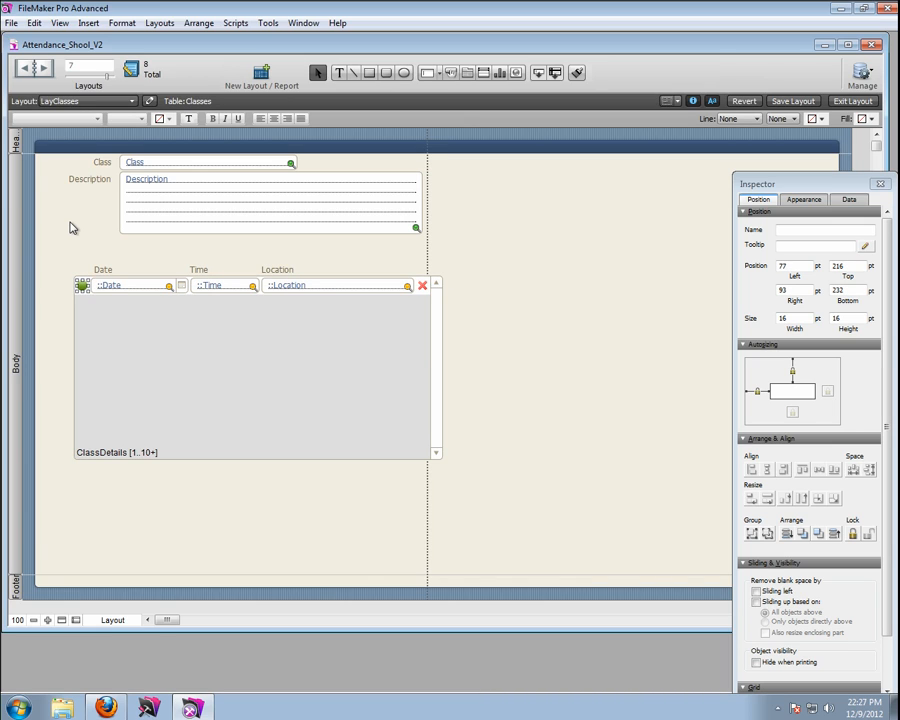
{"action": "left_click", "coordinate": [121, 275]}
{"action": "left_click", "coordinate": [83, 287]}
- Set up the green dot as a button with the Perform Script action
{"action": "right_click", "coordinate": [82, 288]}
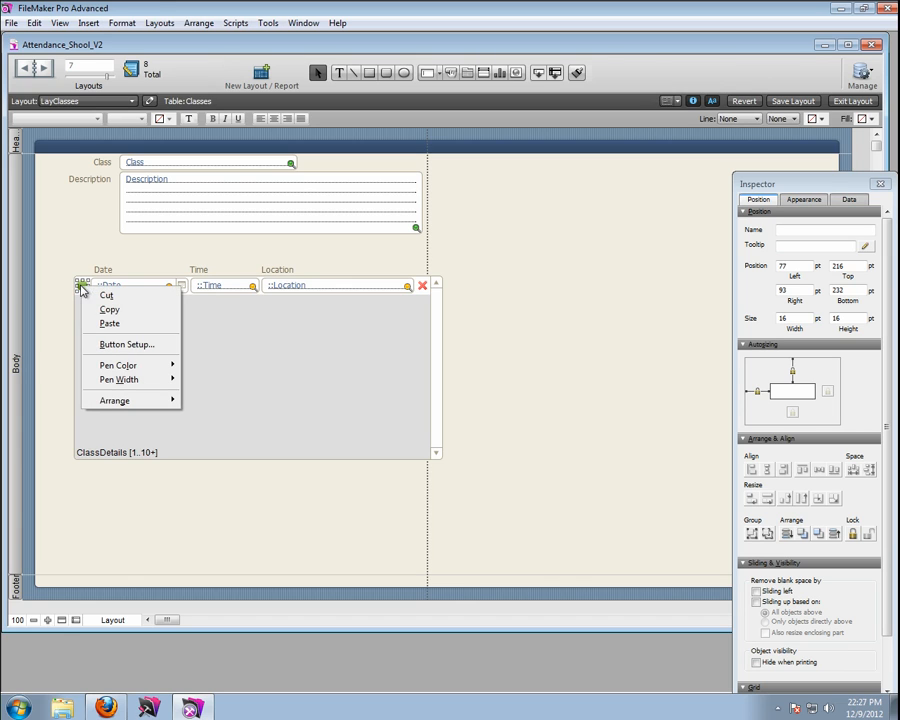
{"action": "left_click", "coordinate": [130, 344]}
{"action": "left_click_drag", "start_coordinate": [241, 317], "coordinate": [418, 214]}
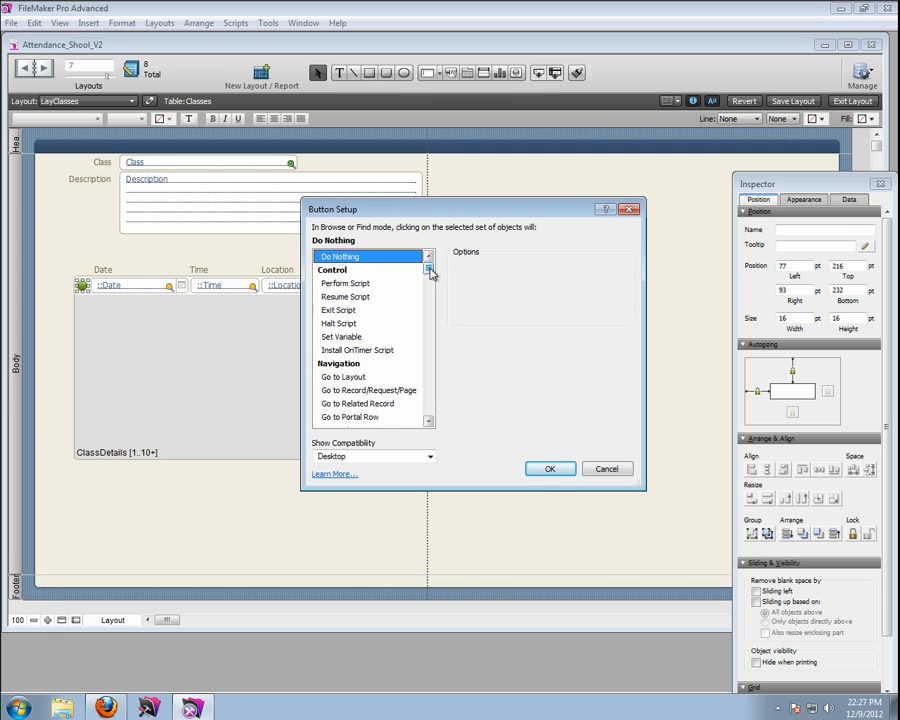
{"action": "left_click_drag", "start_coordinate": [430, 272], "coordinate": [381, 277]}
{"action": "left_click", "coordinate": [354, 286]}
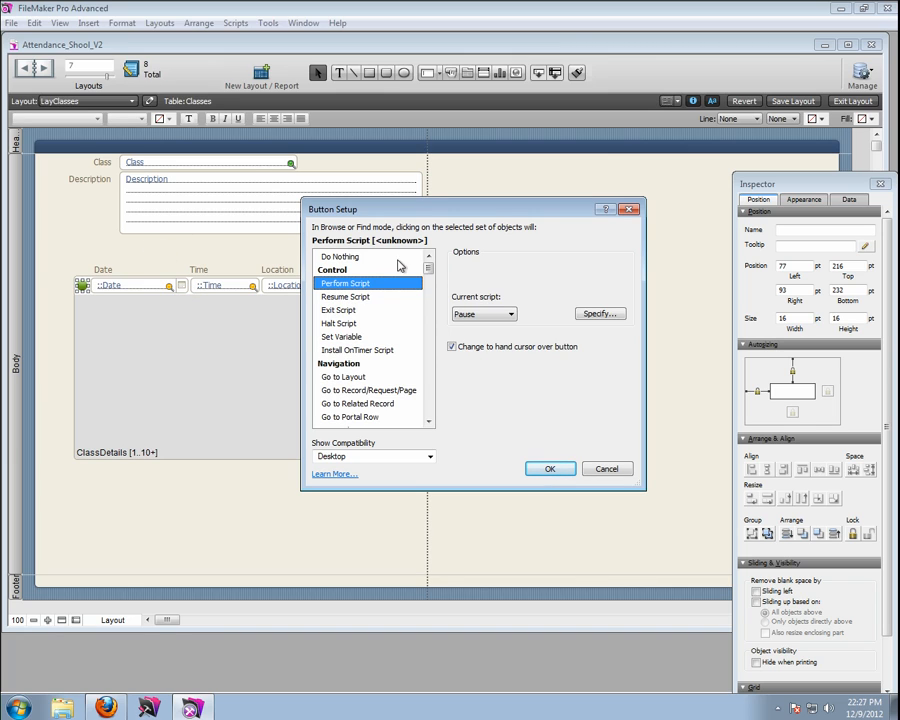
- Create a new script for the button named "Set Selected Class Detail on Class Table"
{"action": "left_click", "coordinate": [597, 314]}
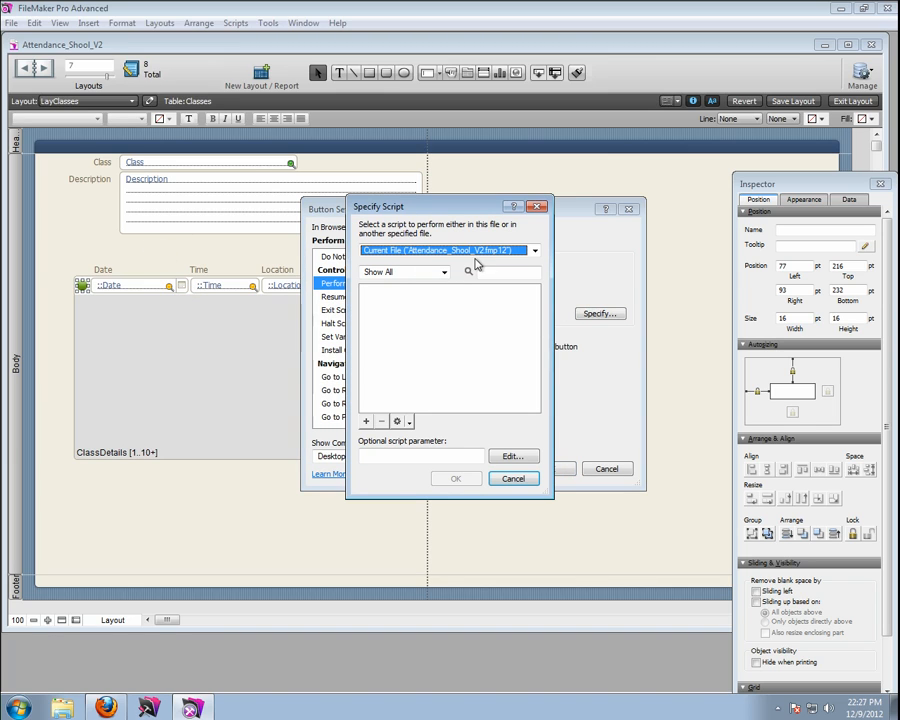
{"action": "left_click", "coordinate": [366, 421]}
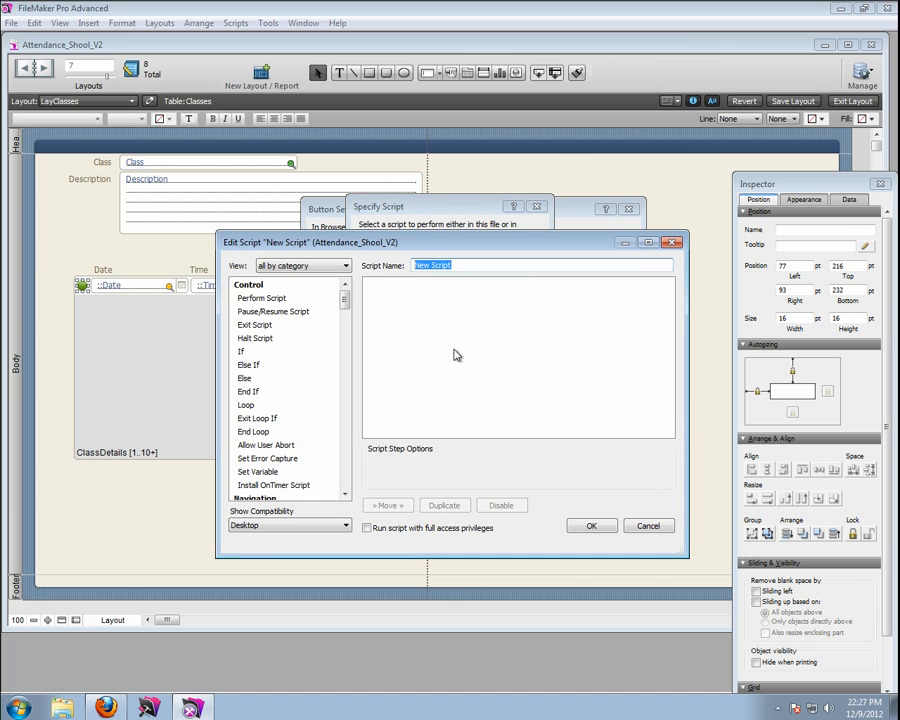
{"action": "type", "text": "Set"}
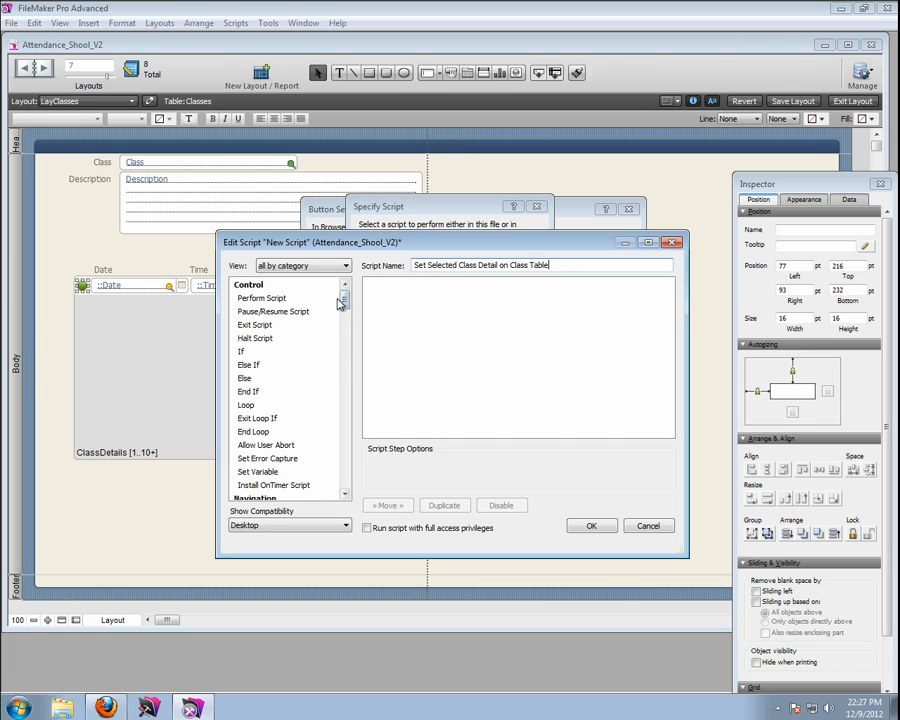
- Add a Set Field step to the script with Classes::SelectedClass as the target field
{"action": "left_click_drag", "start_coordinate": [345, 303], "coordinate": [346, 346]}
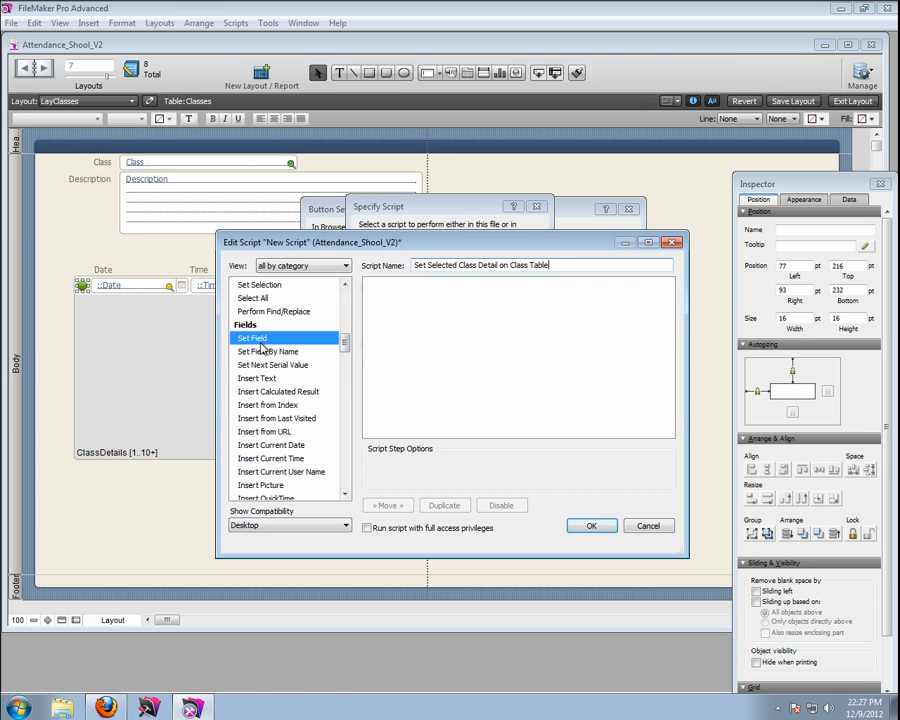
{"action": "double_click", "coordinate": [256, 340]}
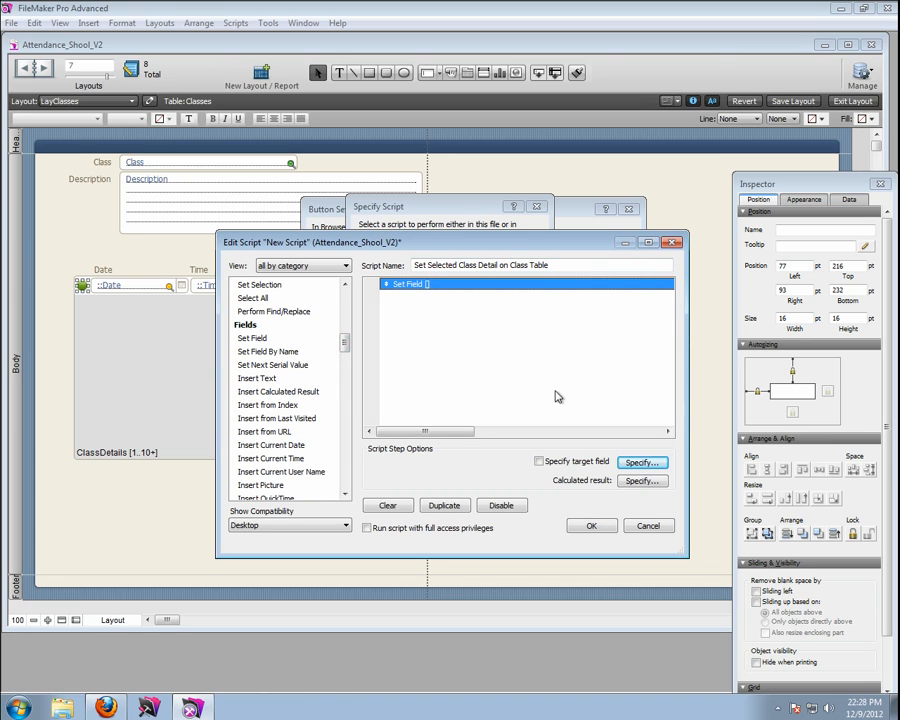
{"action": "left_click", "coordinate": [640, 464]}
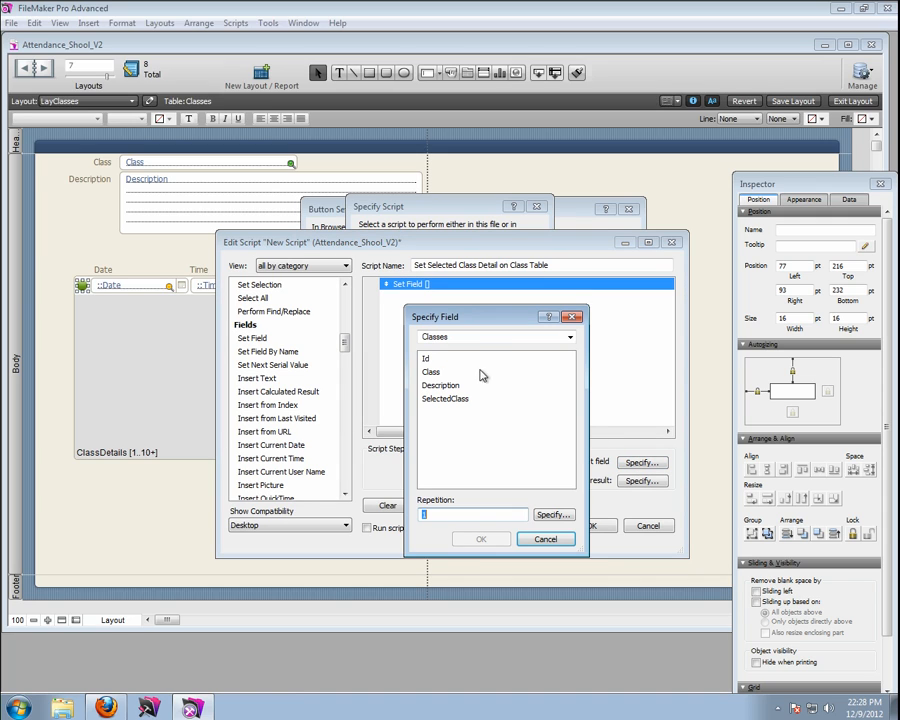
{"action": "left_click", "coordinate": [450, 399]}
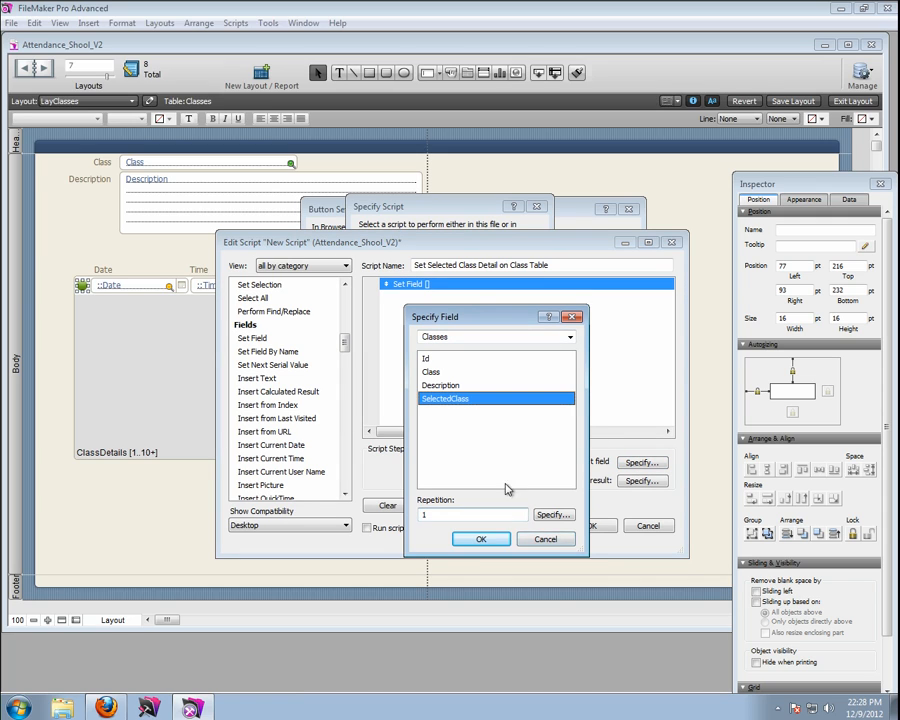
{"action": "left_click", "coordinate": [481, 539]}
- Set the Set Field step's calculated result to ClassDetails::Id and recheck its target field
{"action": "left_click", "coordinate": [646, 481]}
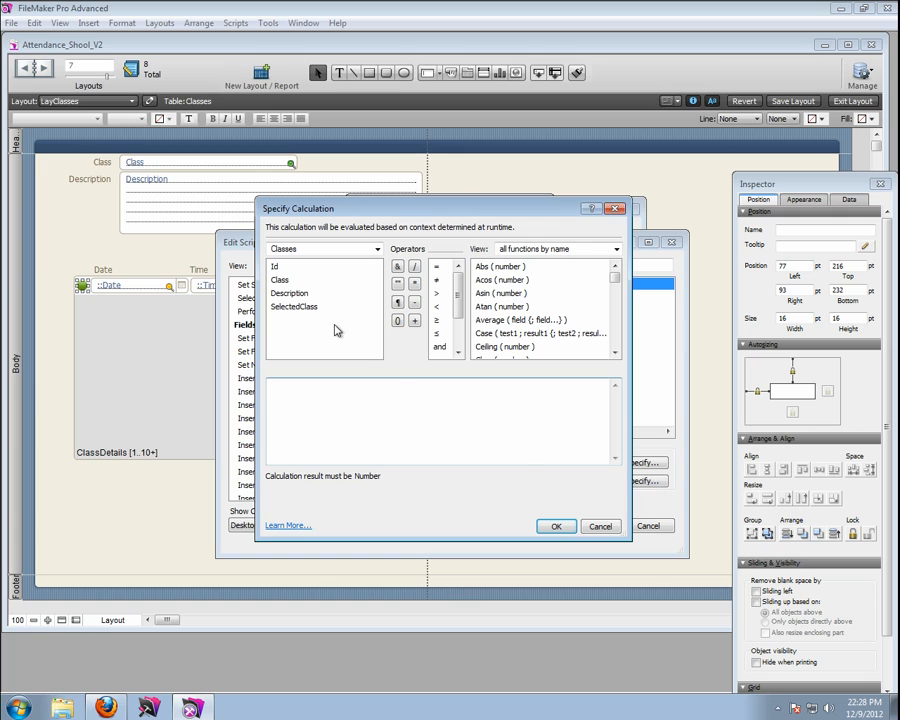
{"action": "left_click", "coordinate": [307, 249]}
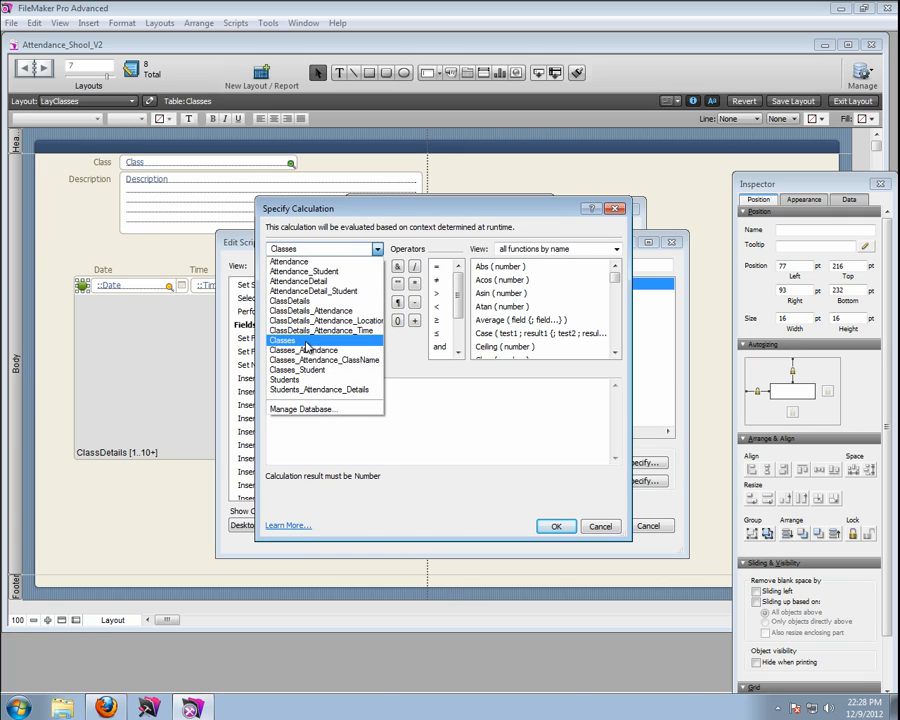
{"action": "left_click", "coordinate": [312, 290]}
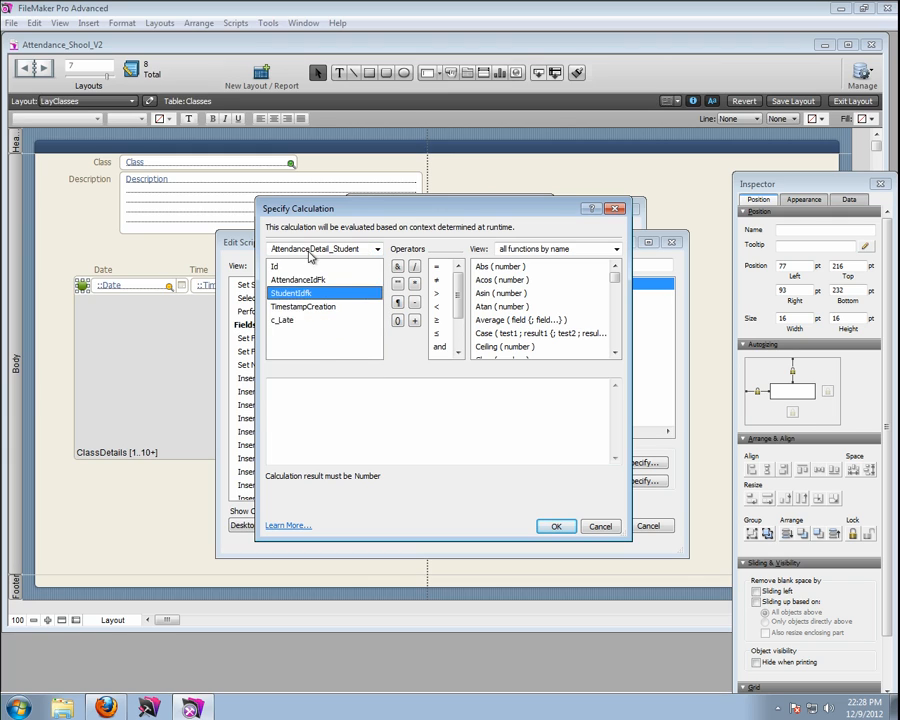
{"action": "left_click", "coordinate": [310, 249]}
{"action": "left_click", "coordinate": [300, 300]}
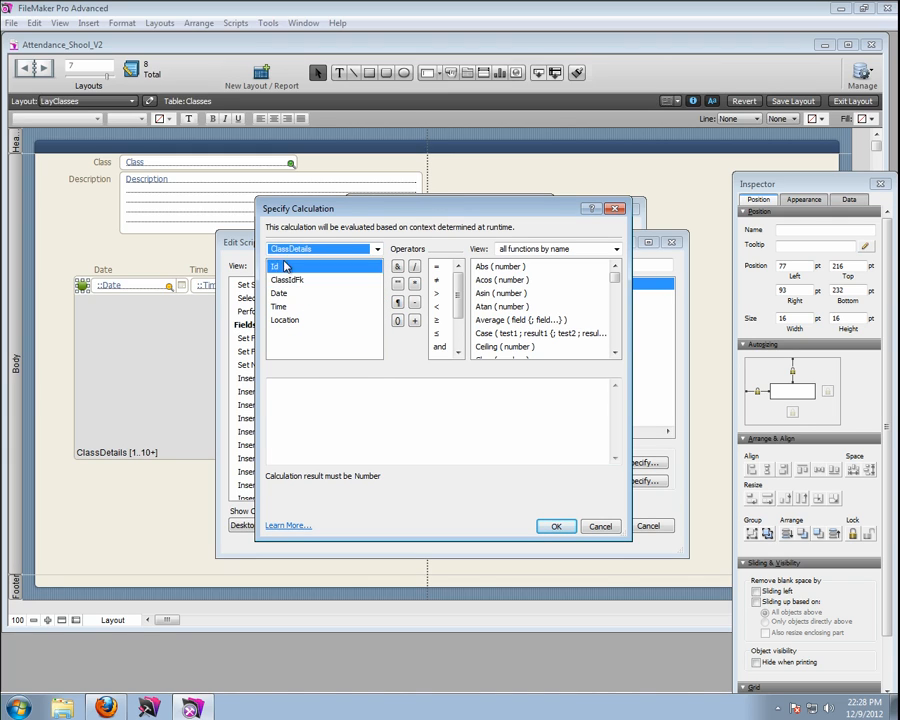
{"action": "double_click", "coordinate": [280, 266]}
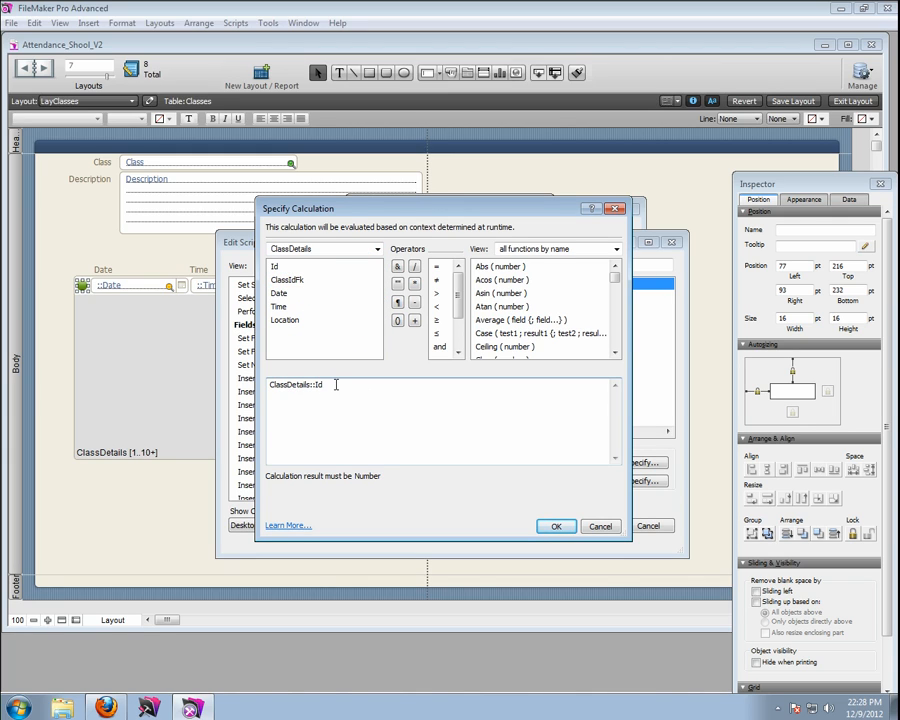
{"action": "left_click", "coordinate": [556, 526]}
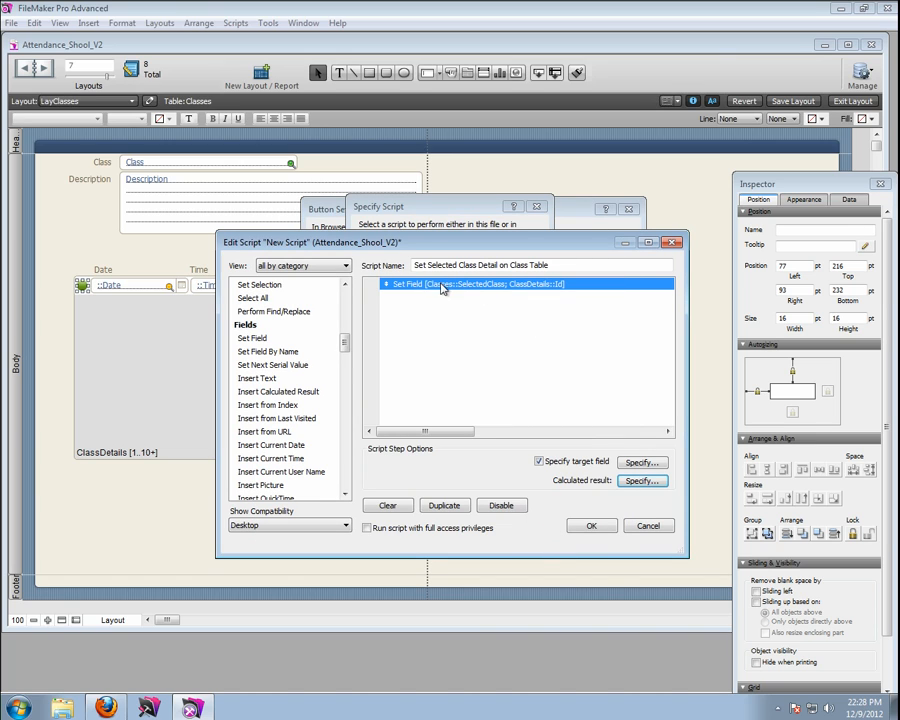
{"action": "left_click", "coordinate": [640, 463]}
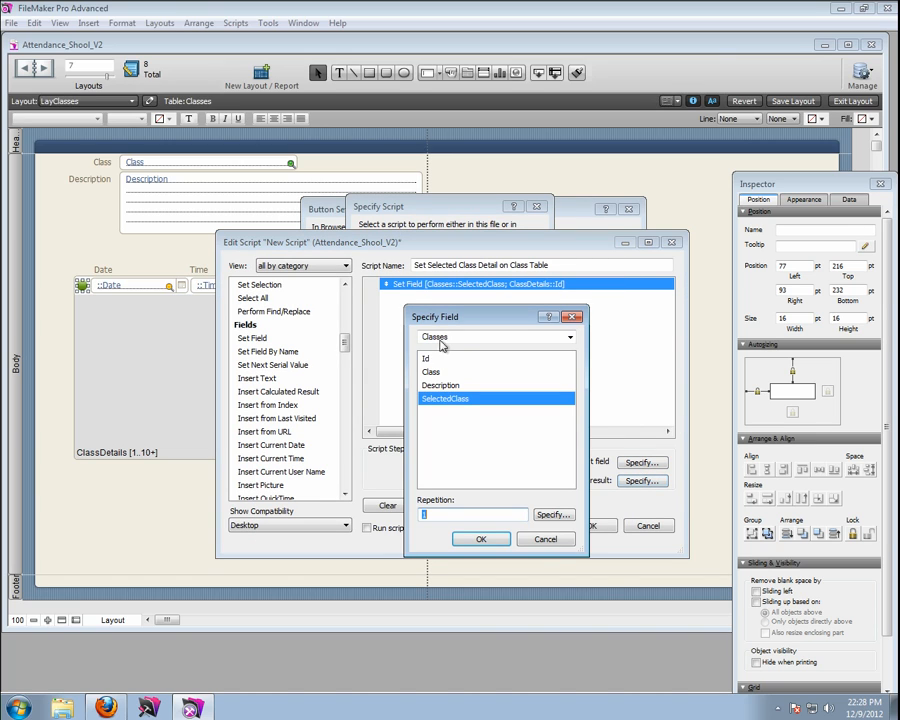
{"action": "left_click", "coordinate": [484, 540]}
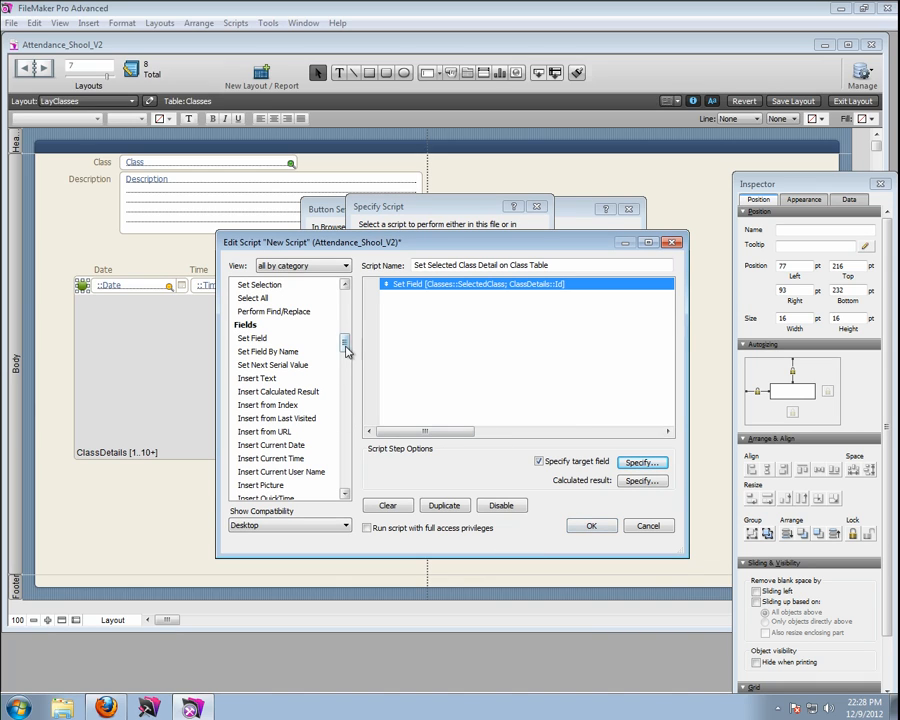
- Add a Commit Records/Requests step after Set Field and make it perform without dialog
{"action": "left_click_drag", "start_coordinate": [346, 344], "coordinate": [346, 368]}
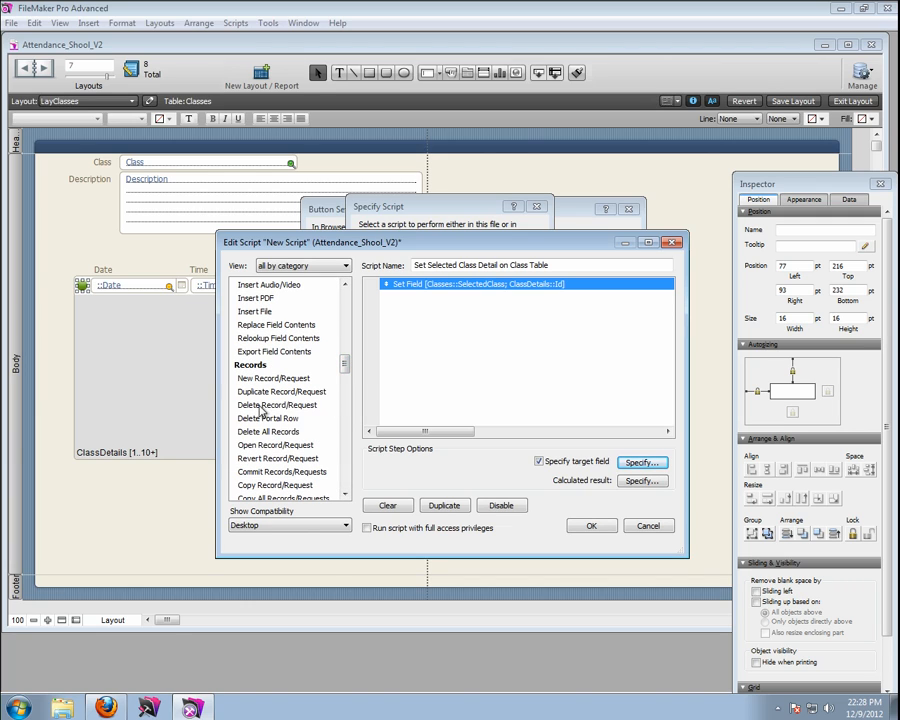
{"action": "double_click", "coordinate": [272, 473]}
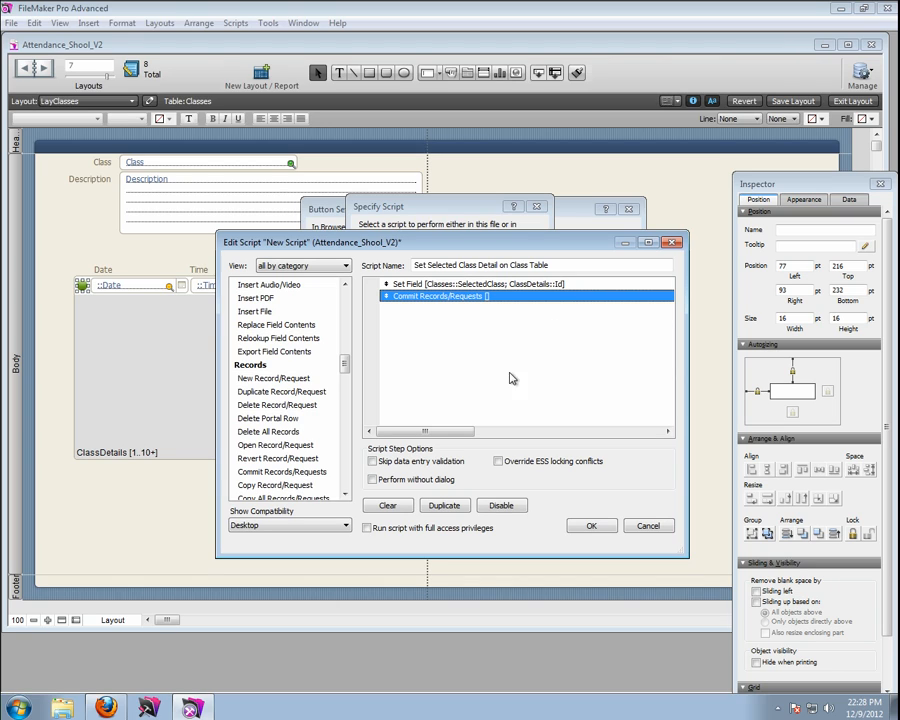
{"action": "left_click", "coordinate": [374, 481]}
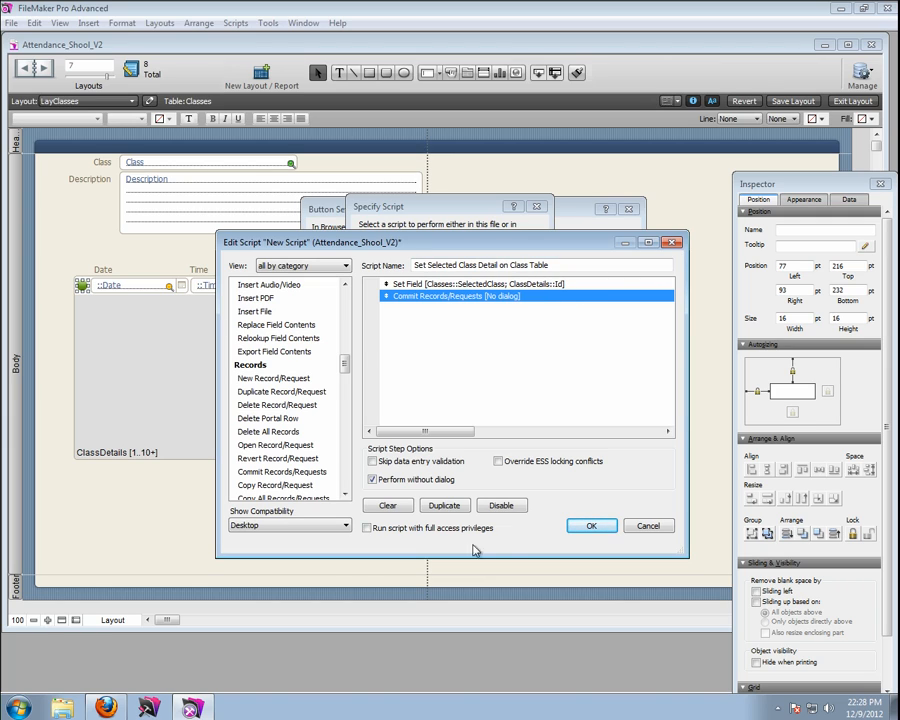
- Save the script, assign it to the green dot button, and switch LayClasses to Browse mode
{"action": "left_click", "coordinate": [580, 525]}
{"action": "left_click", "coordinate": [468, 478]}
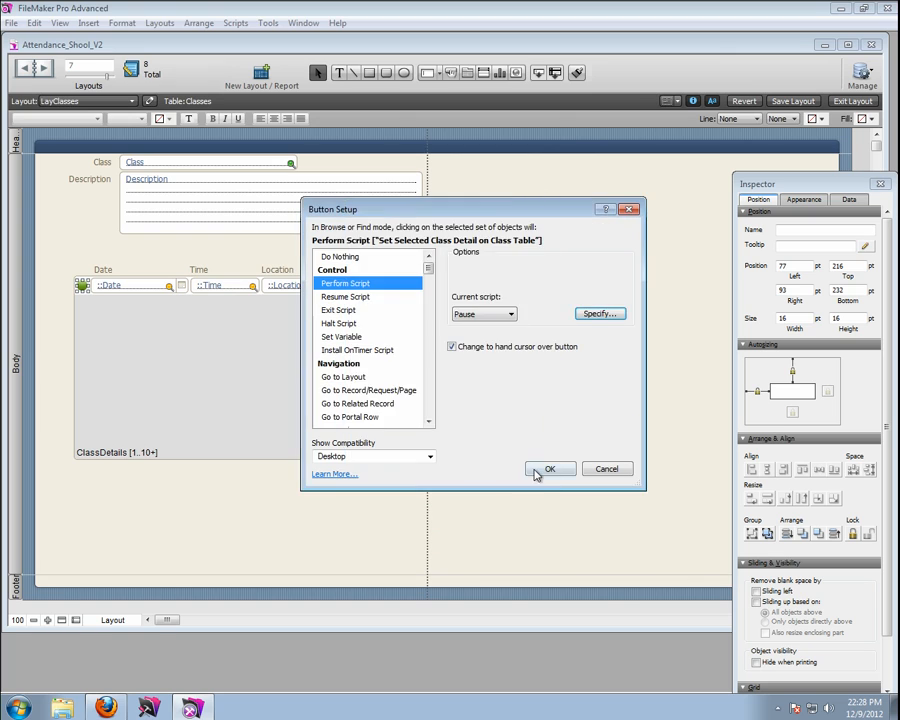
{"action": "left_click", "coordinate": [540, 468]}
{"action": "key", "text": "ctrl+b"}
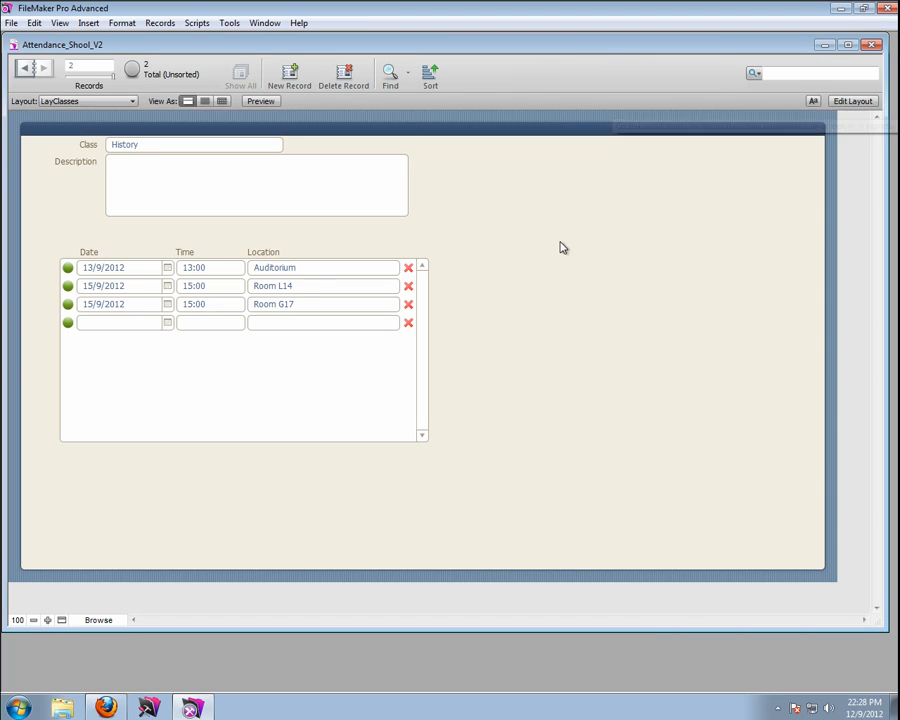
- Place the Classes table's SelectedClass field with a label above the ClassDetails portal, about 79 pt wide, and return to Browse mode
{"action": "left_click", "coordinate": [850, 101]}
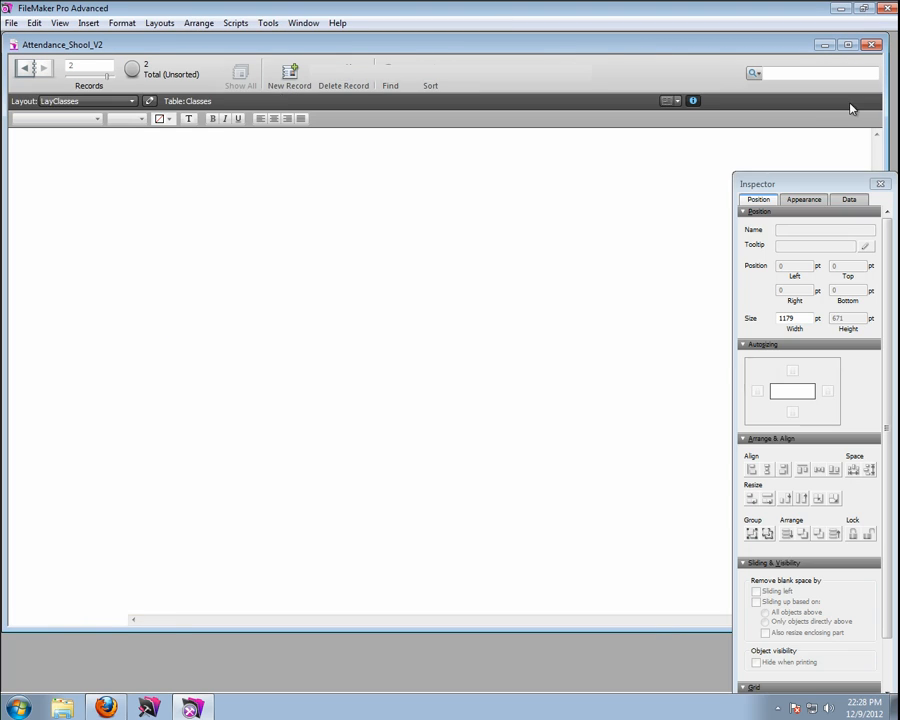
{"action": "left_click_drag", "start_coordinate": [539, 75], "coordinate": [120, 251]}
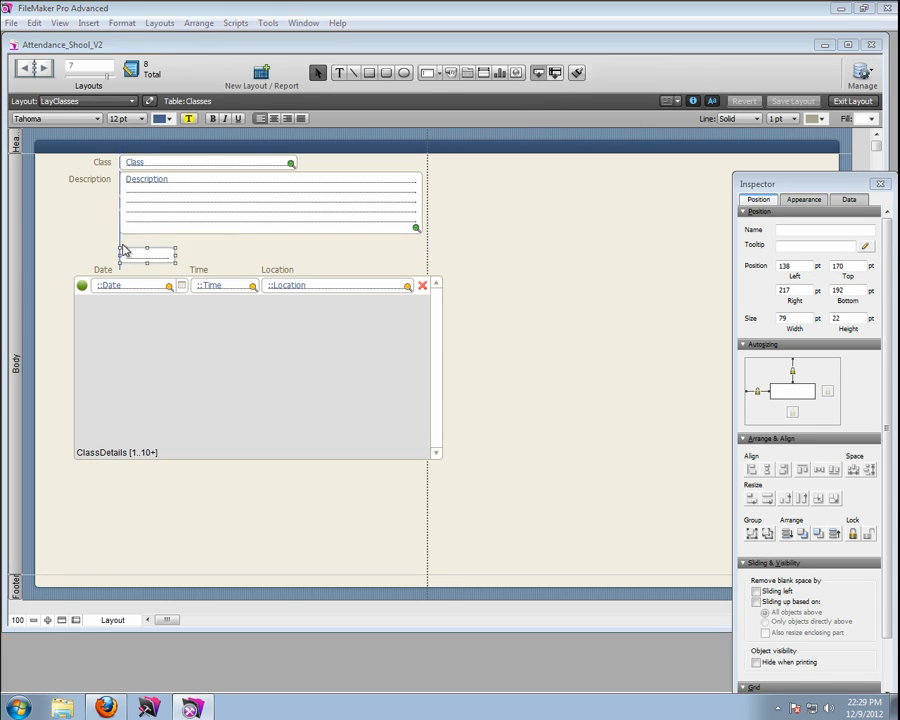
{"action": "left_click", "coordinate": [333, 279]}
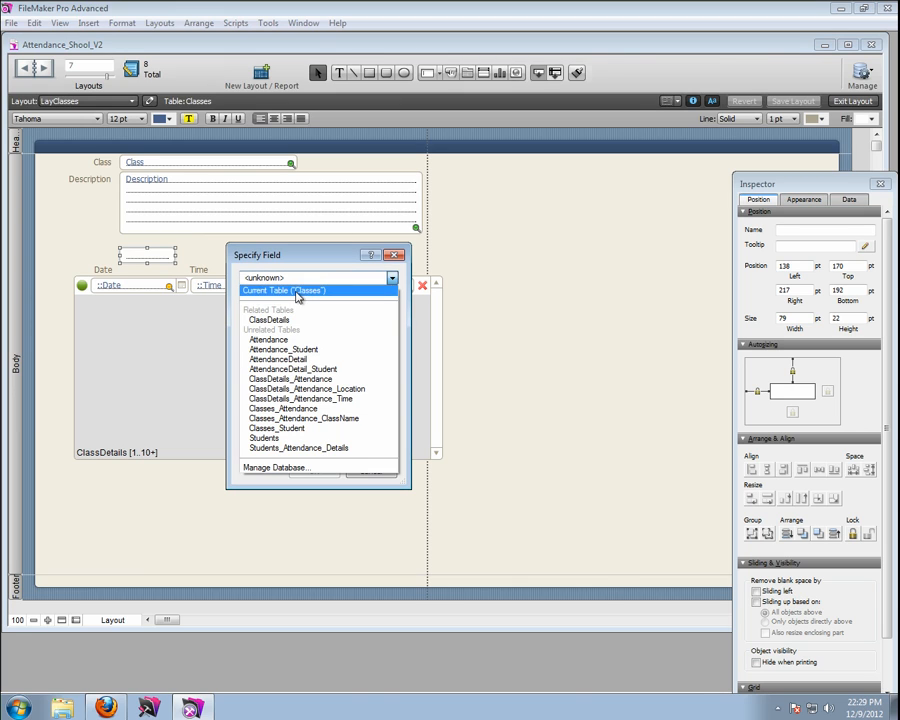
{"action": "left_click", "coordinate": [296, 291]}
{"action": "left_click", "coordinate": [270, 336]}
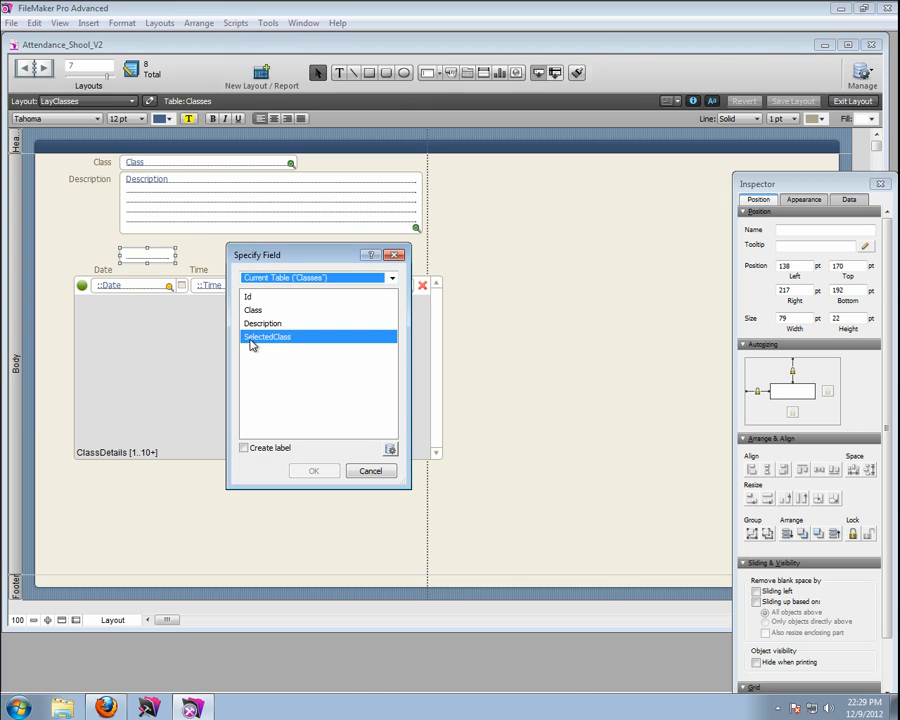
{"action": "left_click", "coordinate": [267, 452]}
{"action": "left_click", "coordinate": [314, 472]}
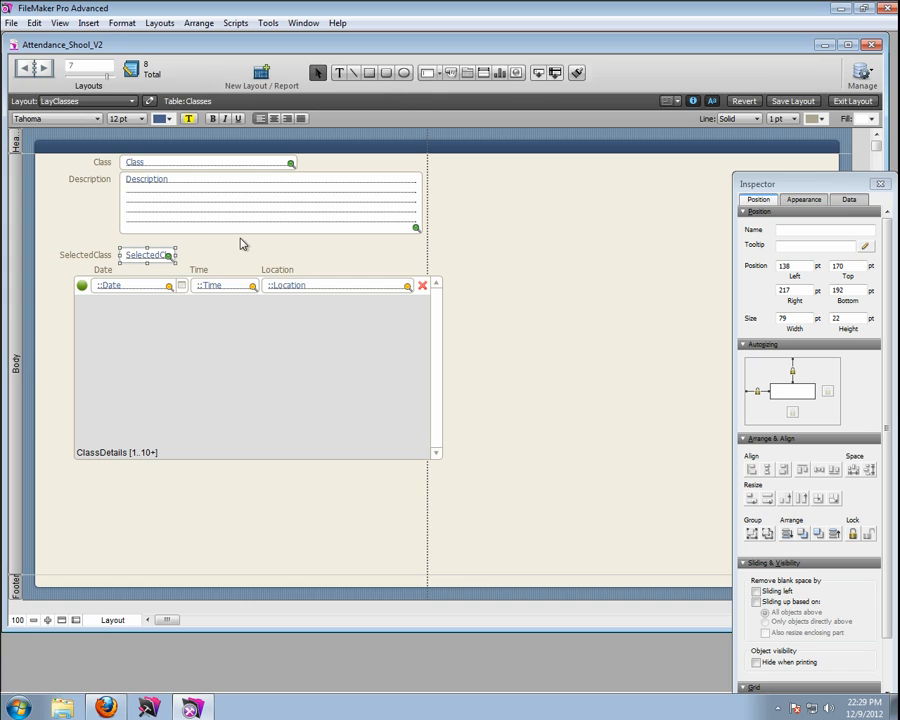
{"action": "left_click", "coordinate": [853, 101]}
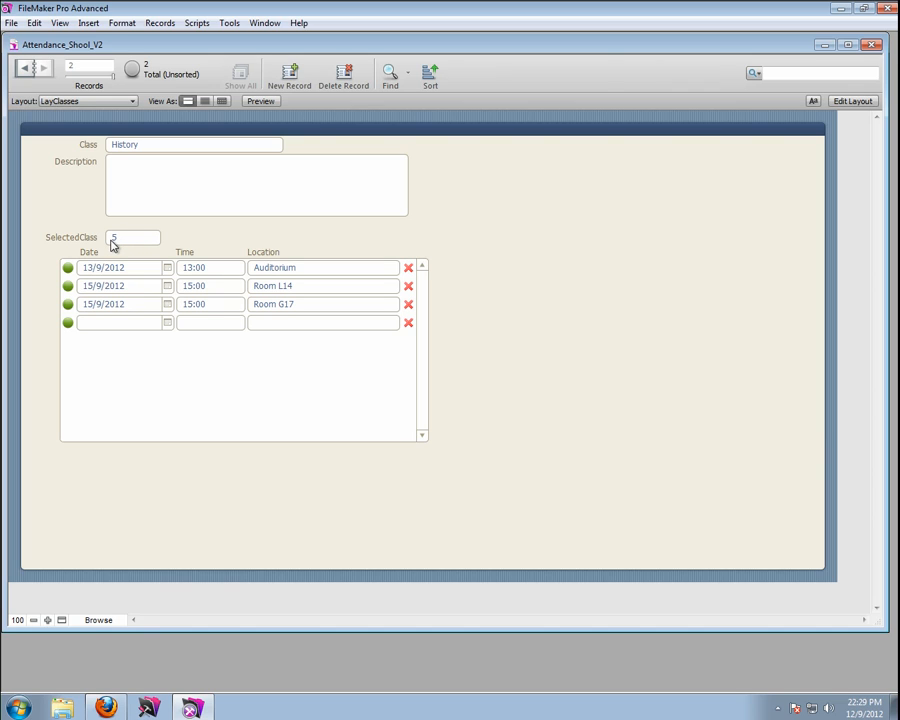
- Check the record Ids in the ClassDetails table against the SelectedClass value, and return to LayClasses
{"action": "left_click", "coordinate": [85, 101]}
{"action": "mouse_move", "coordinate": [95, 123]}
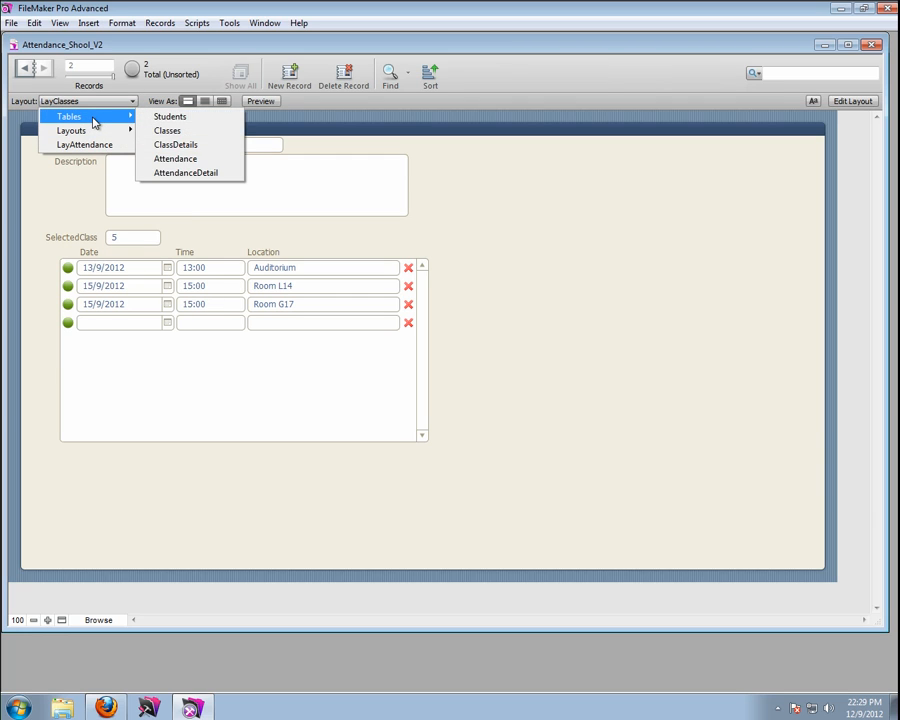
{"action": "left_click", "coordinate": [166, 146]}
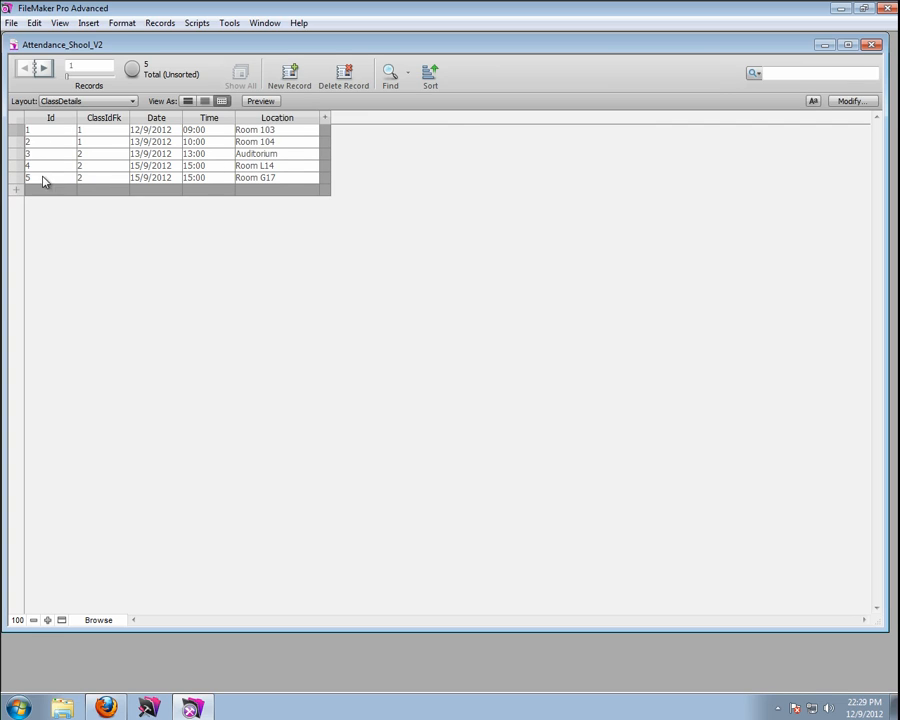
{"action": "left_click", "coordinate": [70, 102]}
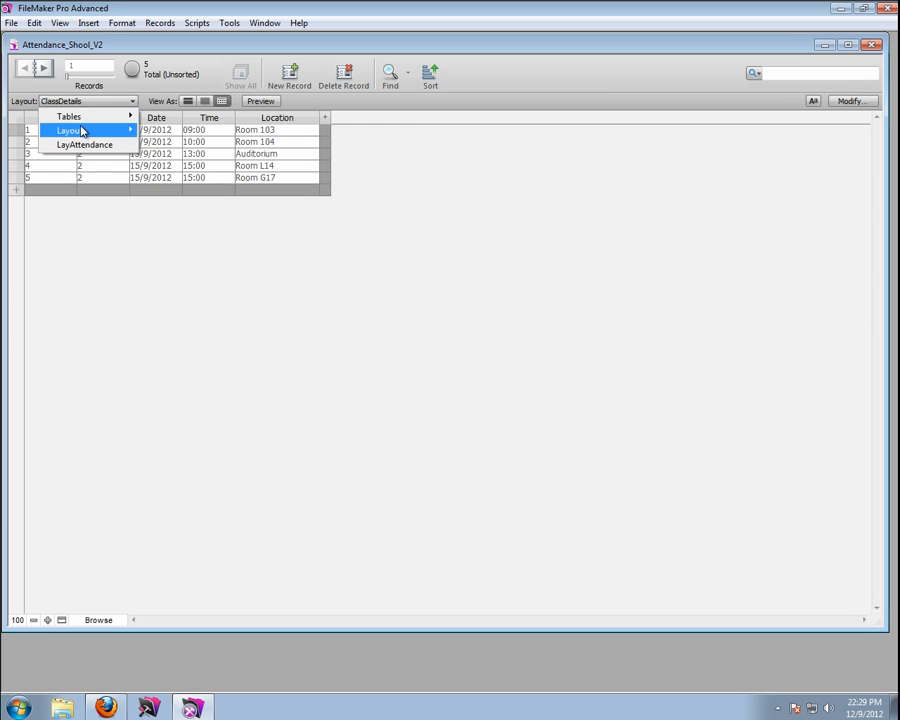
{"action": "mouse_move", "coordinate": [112, 132]}
{"action": "left_click", "coordinate": [161, 148]}
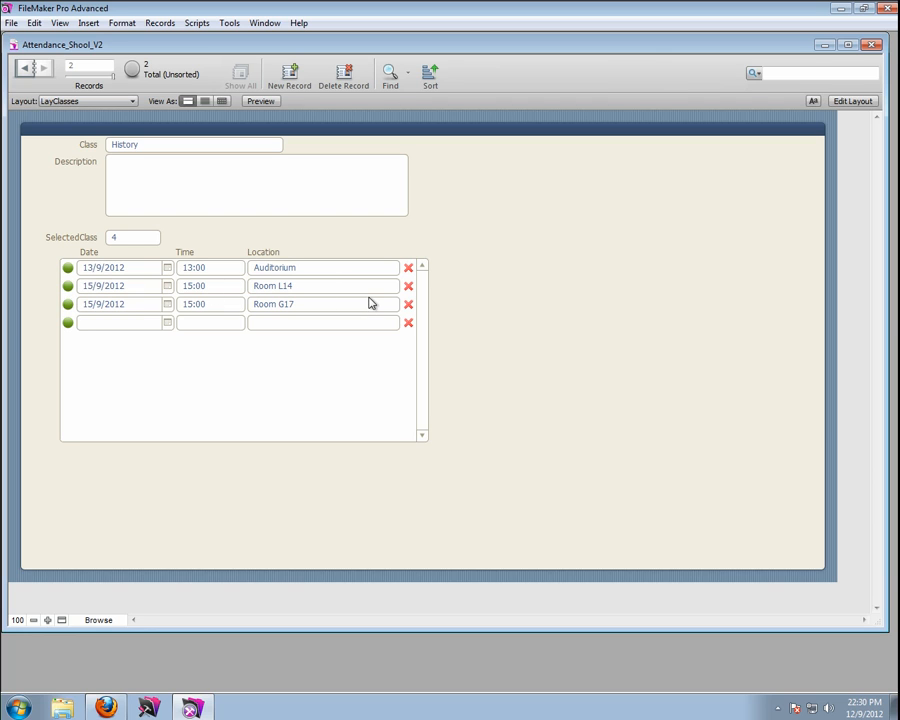
- In LayClasses' Layout mode, add a formula-based conditional formatting condition to the portal's Date, Time and Location fields
{"action": "left_click", "coordinate": [843, 103]}
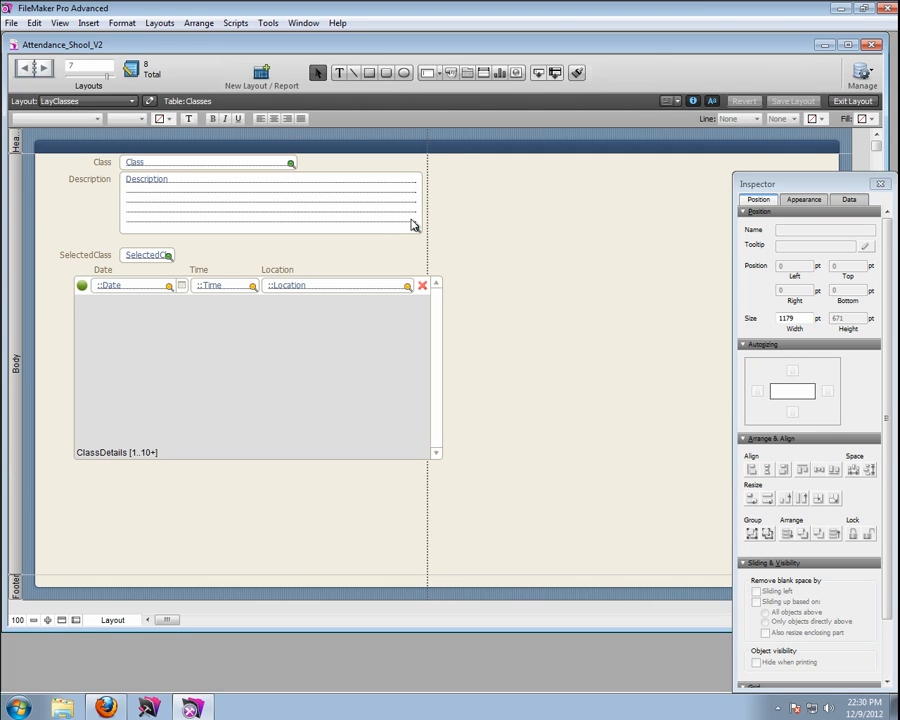
{"action": "left_click", "coordinate": [210, 288]}
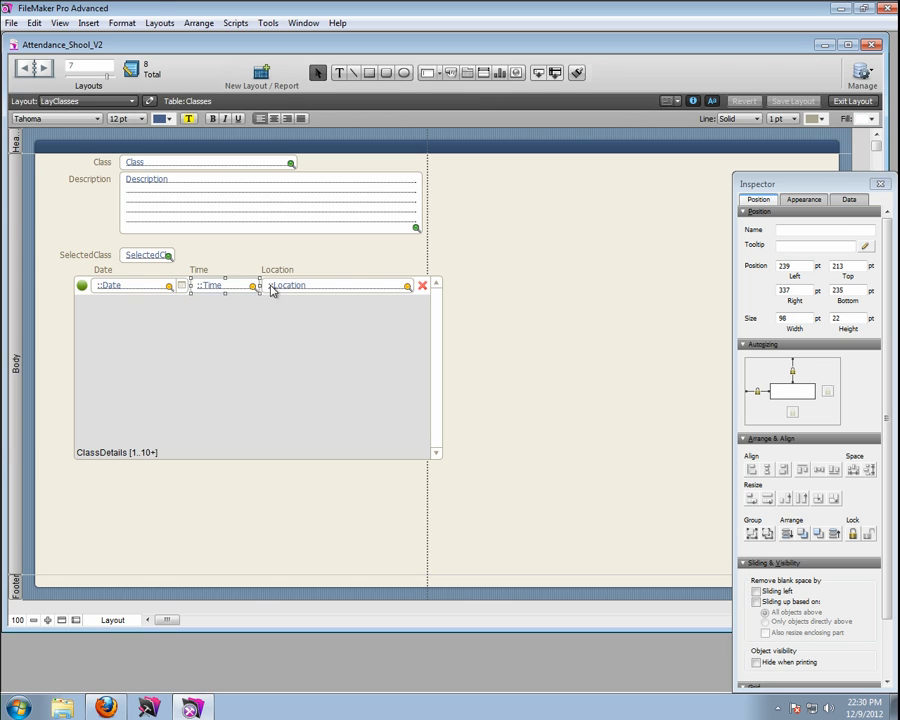
{"action": "left_click", "coordinate": [290, 287], "text": "shift"}
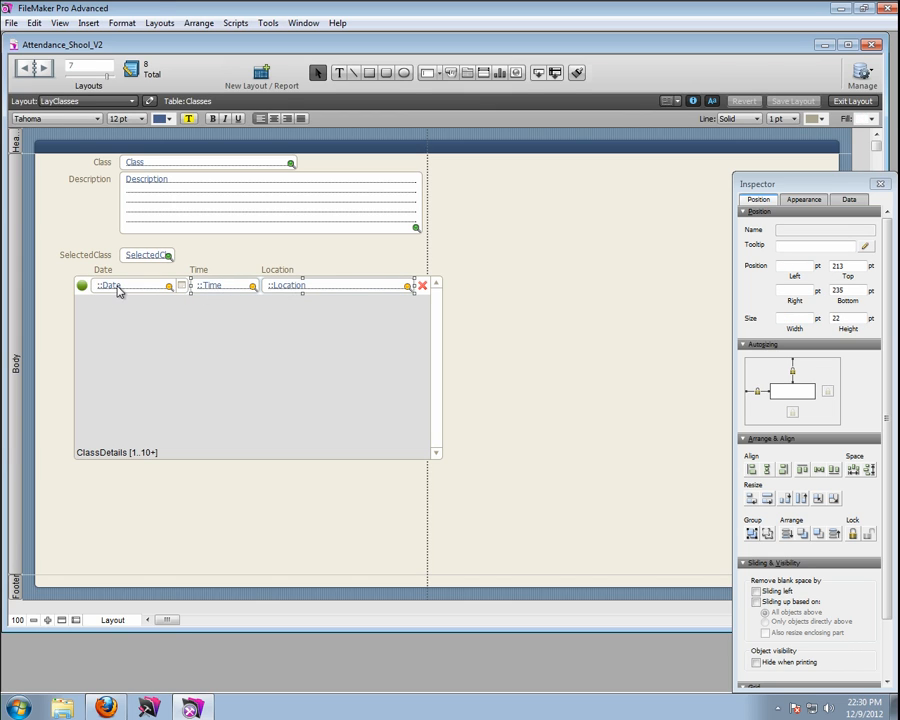
{"action": "right_click", "coordinate": [118, 291]}
{"action": "left_click", "coordinate": [135, 389]}
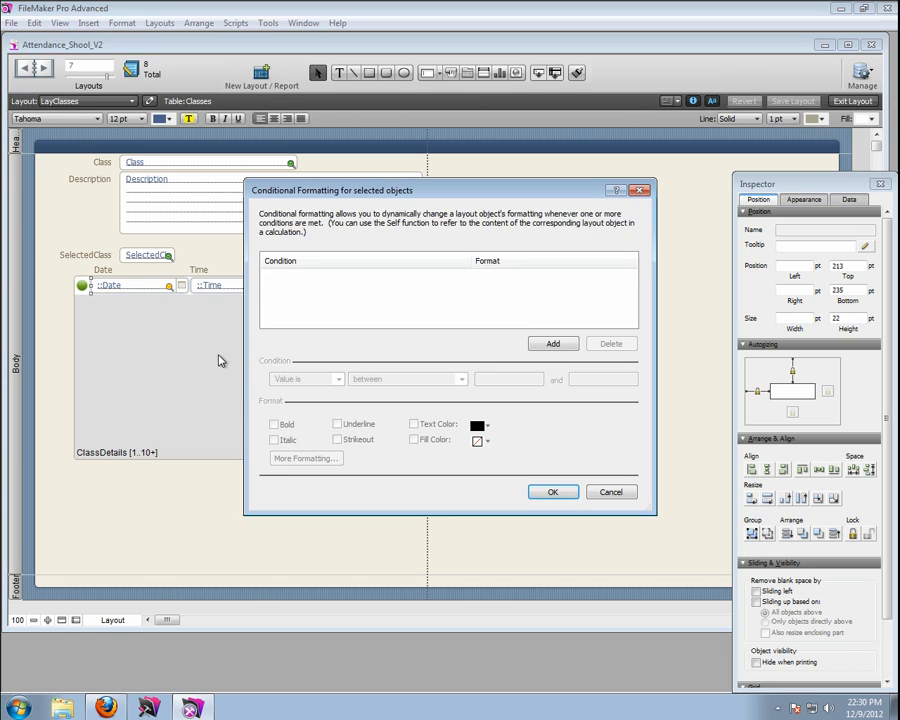
{"action": "left_click", "coordinate": [552, 343]}
{"action": "left_click", "coordinate": [338, 380]}
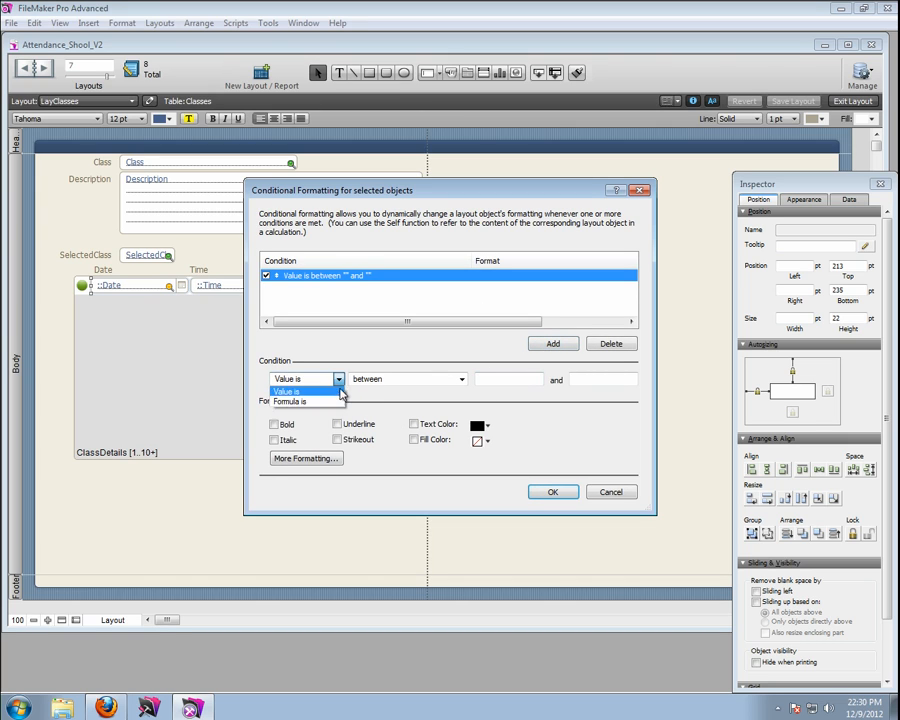
{"action": "left_click", "coordinate": [338, 401]}
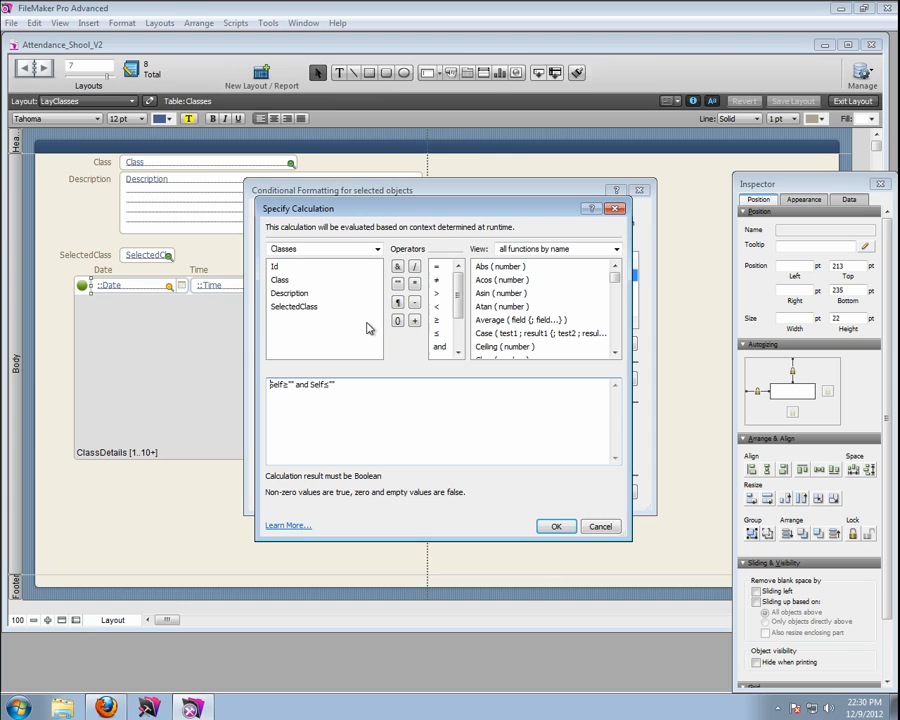
- Set the condition's formula to Classes::SelectedClass = ClassDetails::Id and accept the calculation
{"action": "left_click_drag", "start_coordinate": [353, 383], "coordinate": [272, 348]}
{"action": "double_click", "coordinate": [290, 306]}
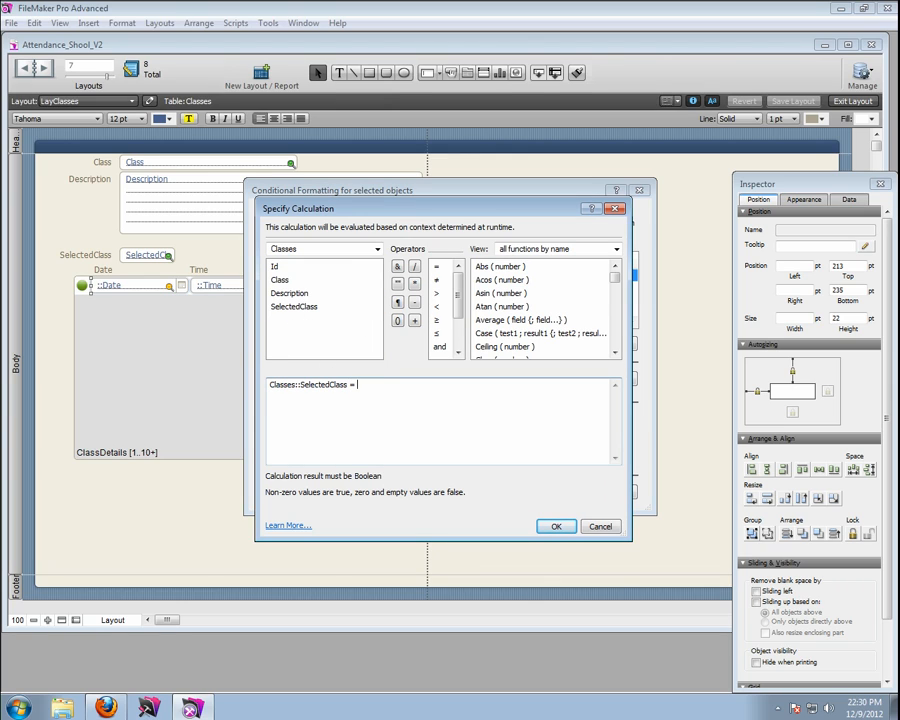
{"action": "left_click", "coordinate": [376, 248]}
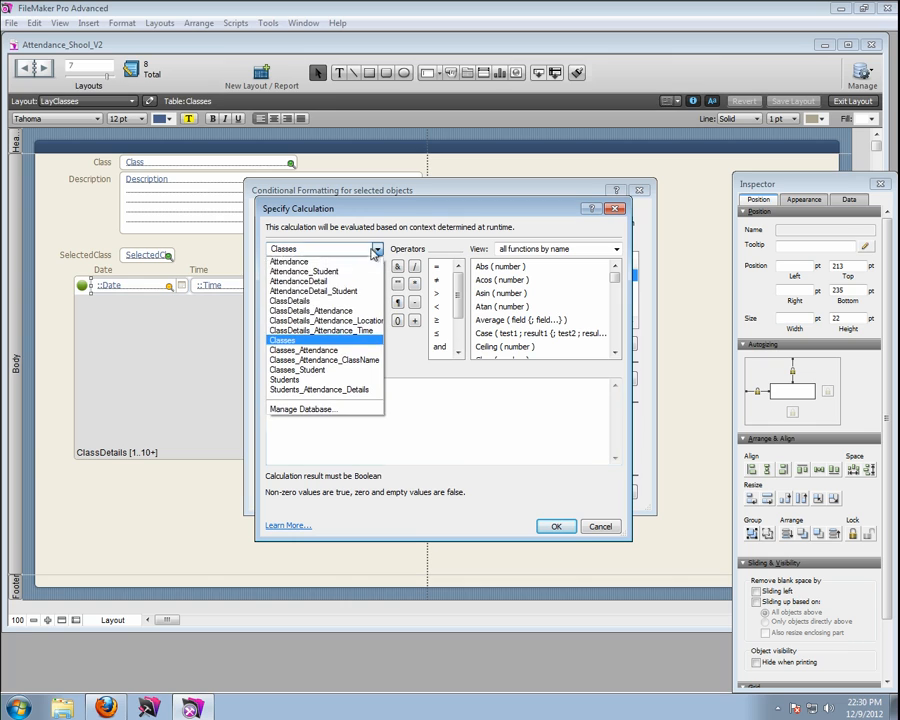
{"action": "left_click", "coordinate": [290, 300]}
{"action": "double_click", "coordinate": [280, 266]}
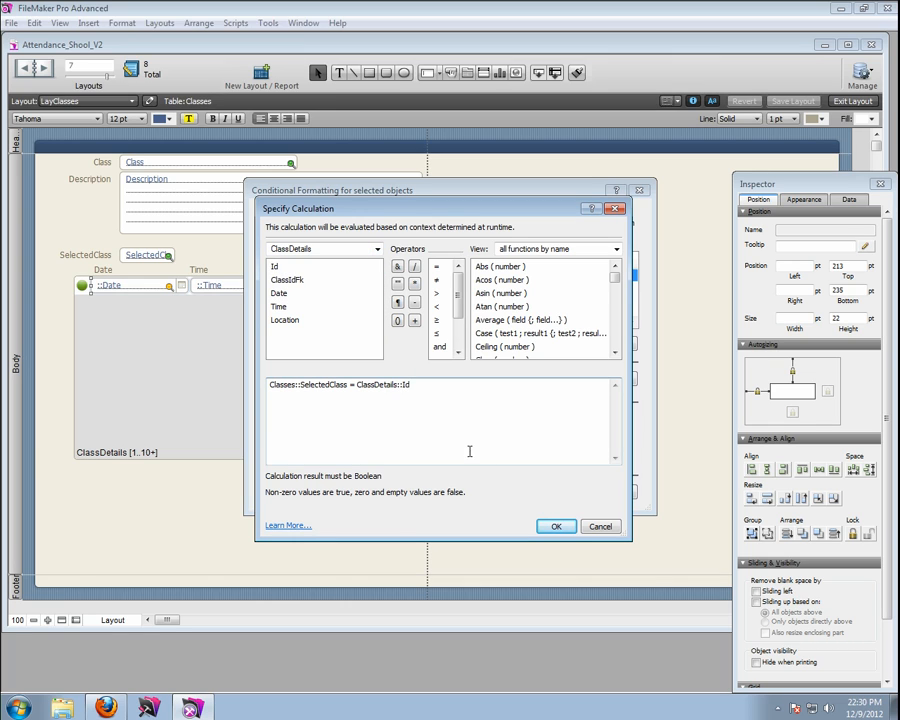
{"action": "left_click", "coordinate": [553, 526]}
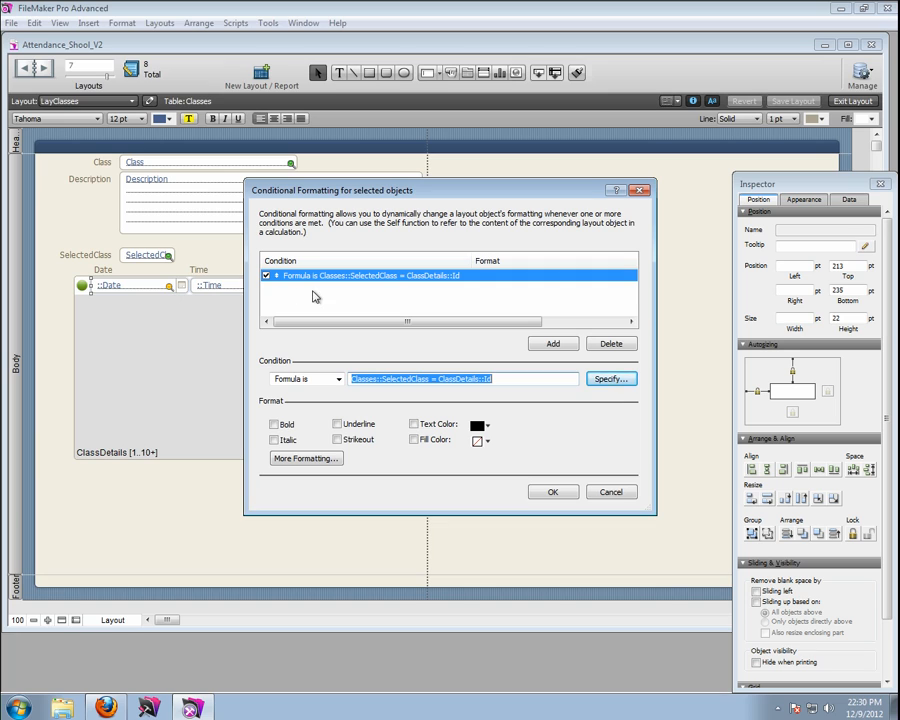
- Give the condition a light green fill color, accept the conditional formatting, and return to Browse mode
{"action": "left_click", "coordinate": [414, 439]}
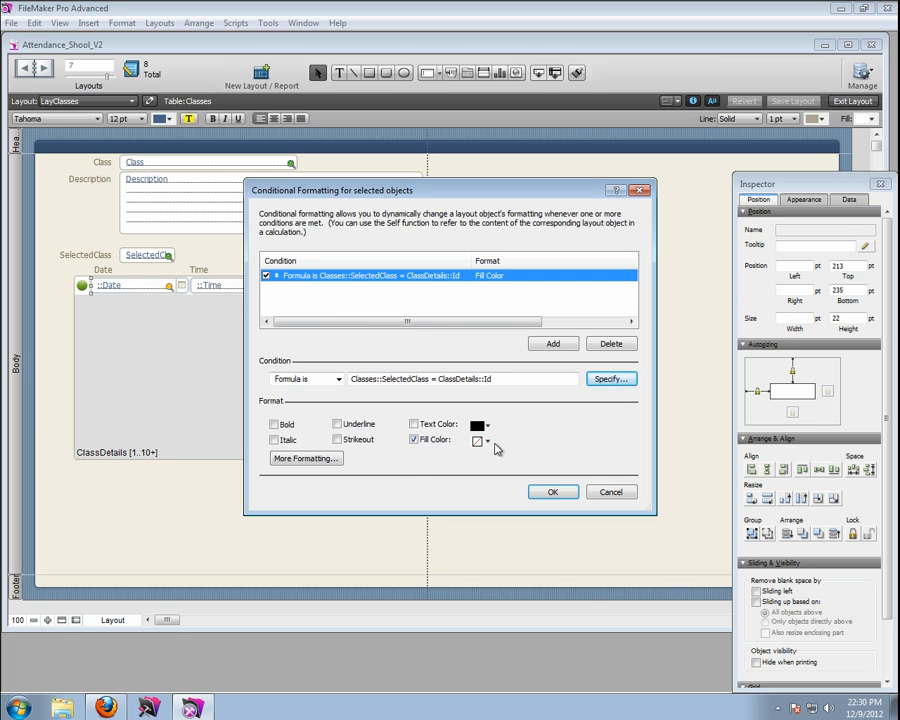
{"action": "left_click", "coordinate": [486, 441]}
{"action": "left_click", "coordinate": [588, 551]}
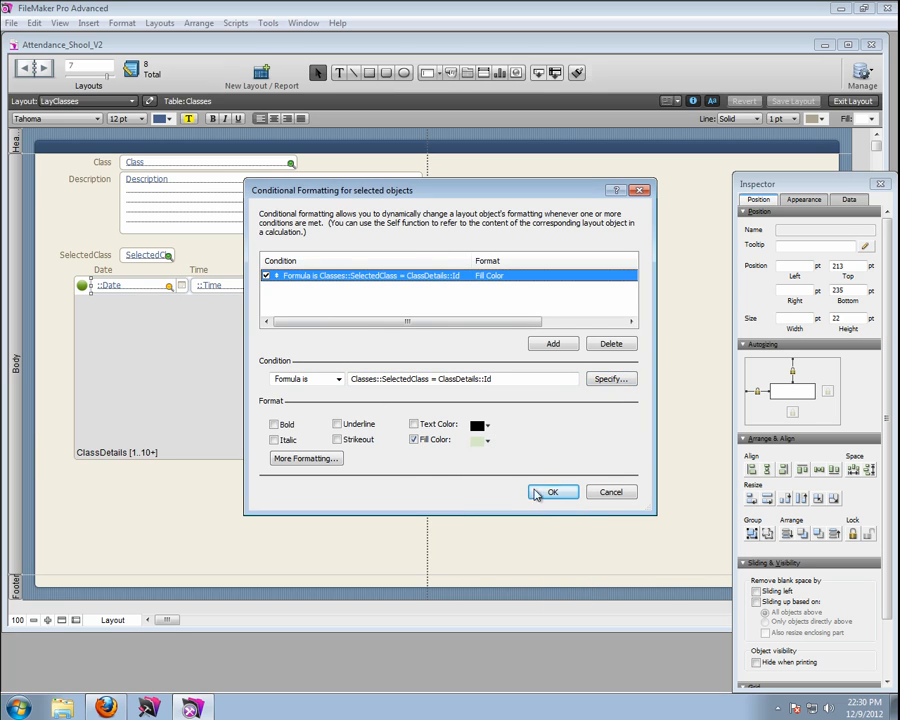
{"action": "left_click", "coordinate": [542, 491]}
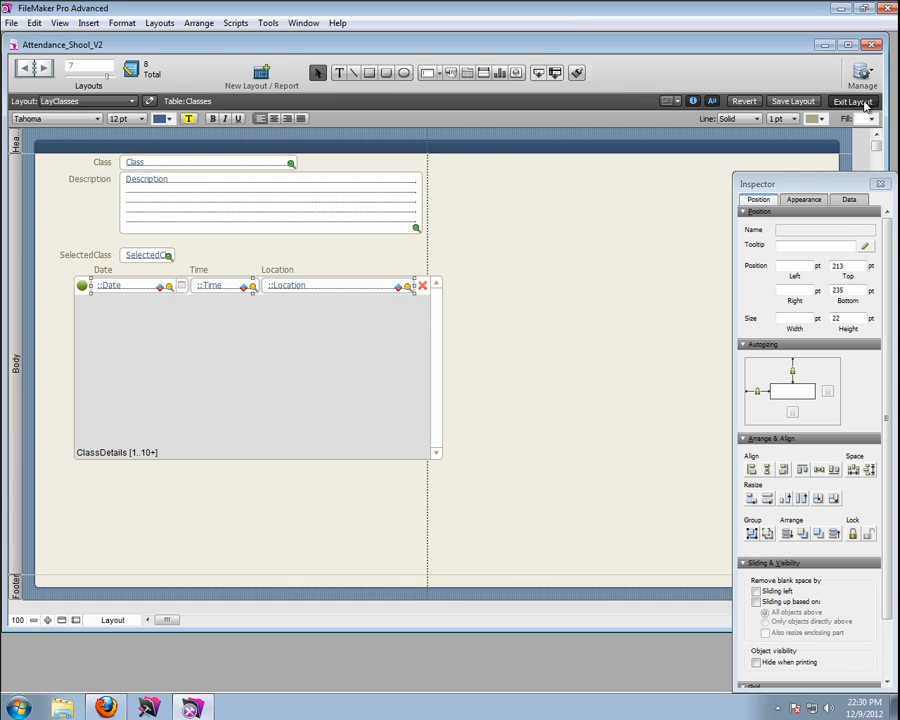
{"action": "left_click", "coordinate": [852, 101]}
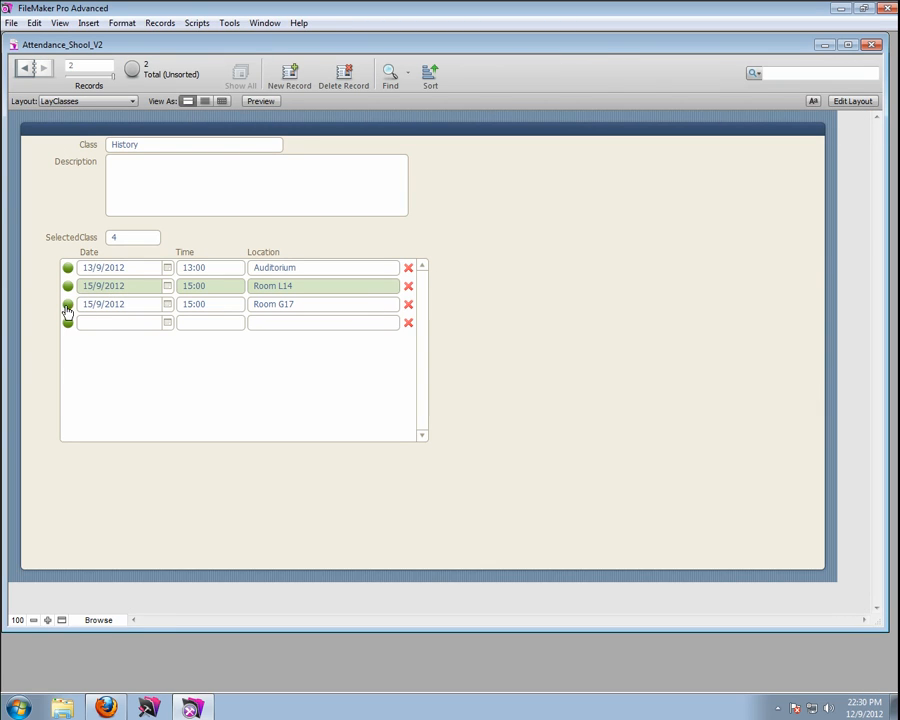
- Test the conditional highlight by selecting the Room G17, Room L14 and Auditorium rows with their green dots, ending on Auditorium
{"action": "left_click", "coordinate": [68, 306]}
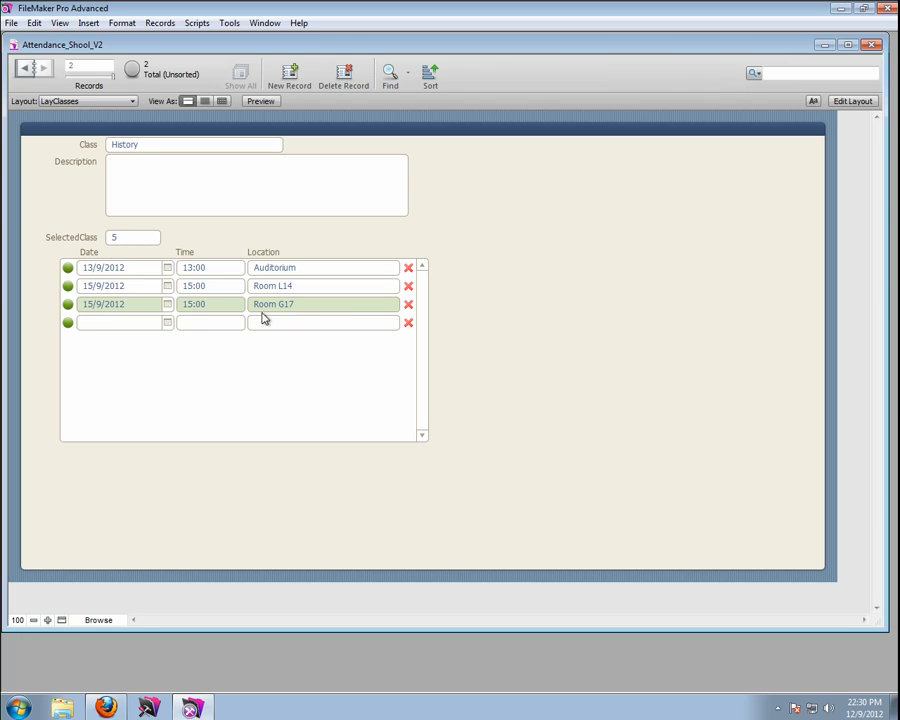
{"action": "left_click", "coordinate": [67, 284]}
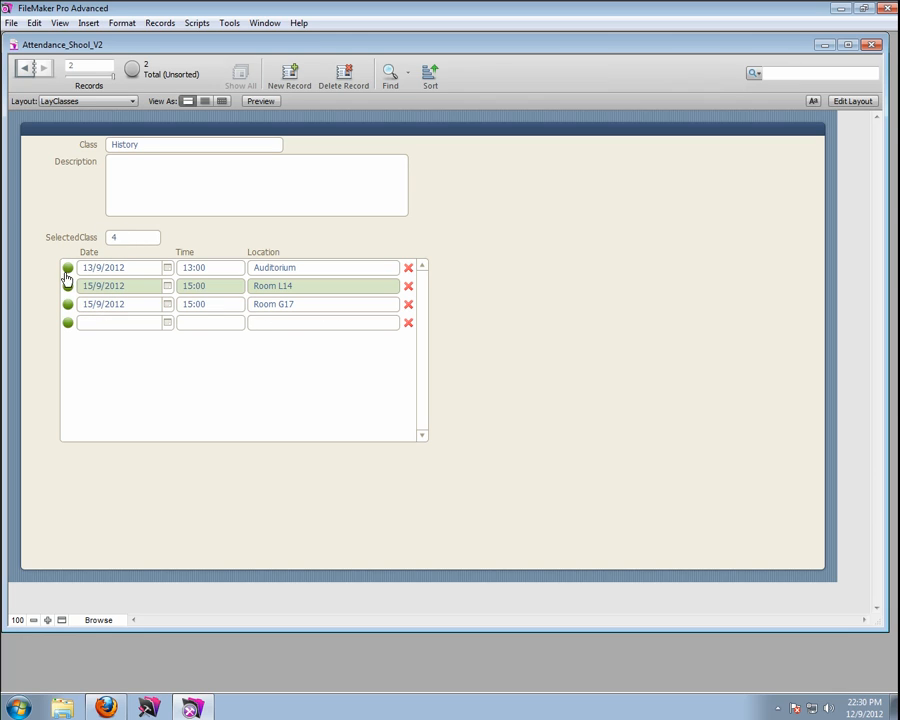
{"action": "left_click", "coordinate": [66, 270]}
{"action": "left_click", "coordinate": [67, 287]}
{"action": "left_click", "coordinate": [67, 305]}
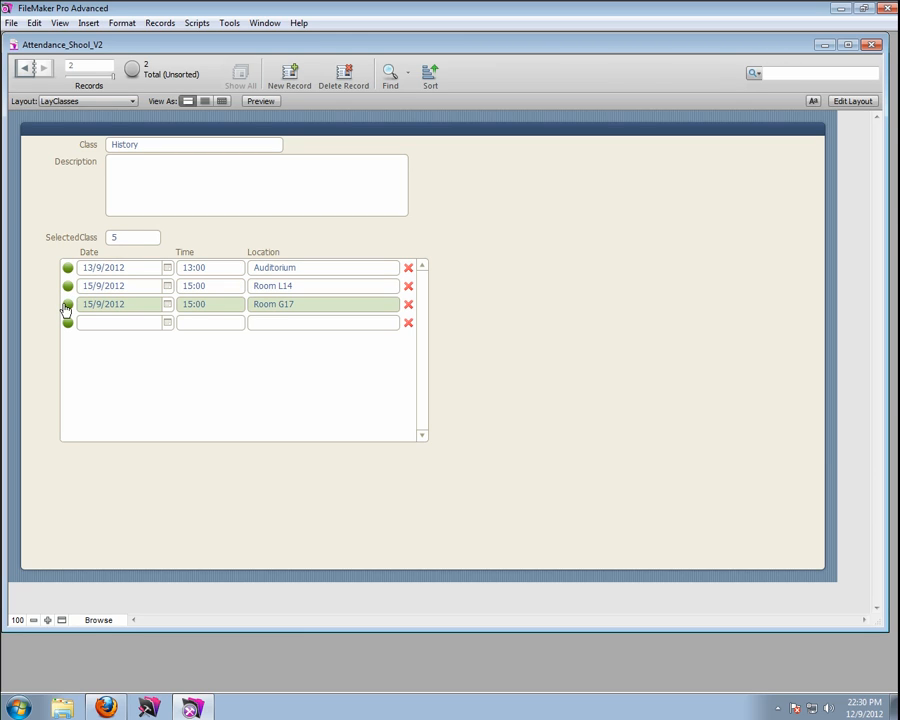
{"action": "left_click", "coordinate": [66, 286]}
{"action": "left_click", "coordinate": [67, 268]}
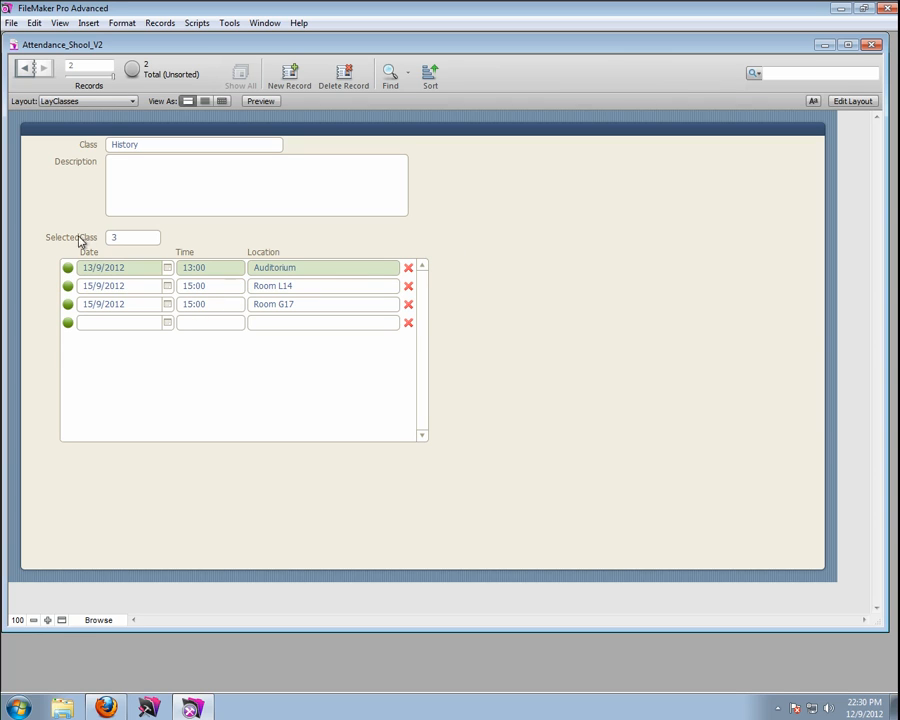
- Delete the SelectedClass label and field above the portal in LayClasses and return to Browse mode
{"action": "left_click", "coordinate": [856, 101]}
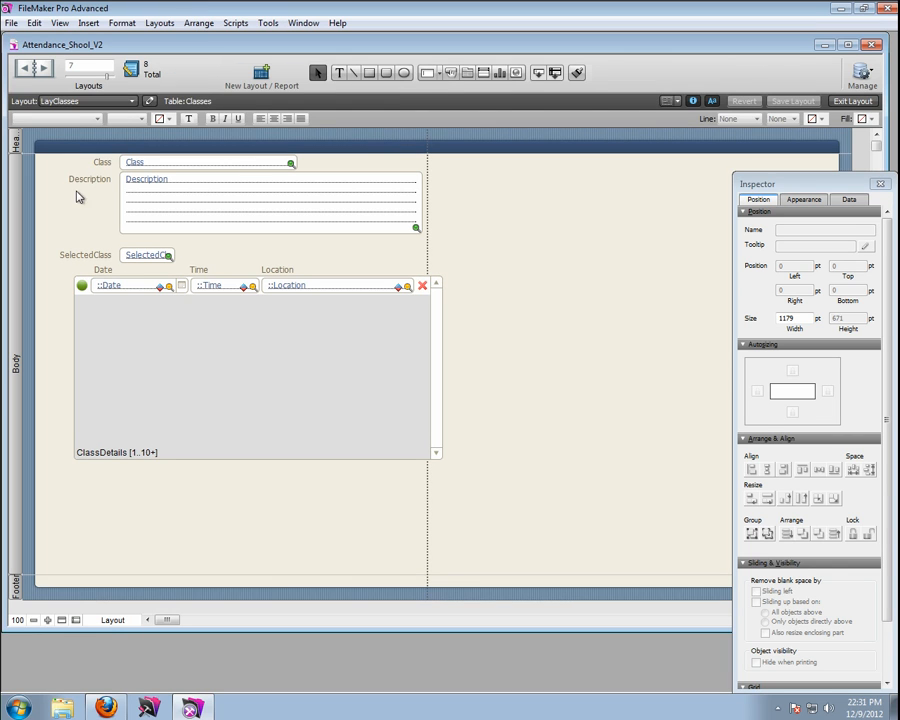
{"action": "left_click", "coordinate": [99, 258]}
{"action": "key", "text": "Delete"}
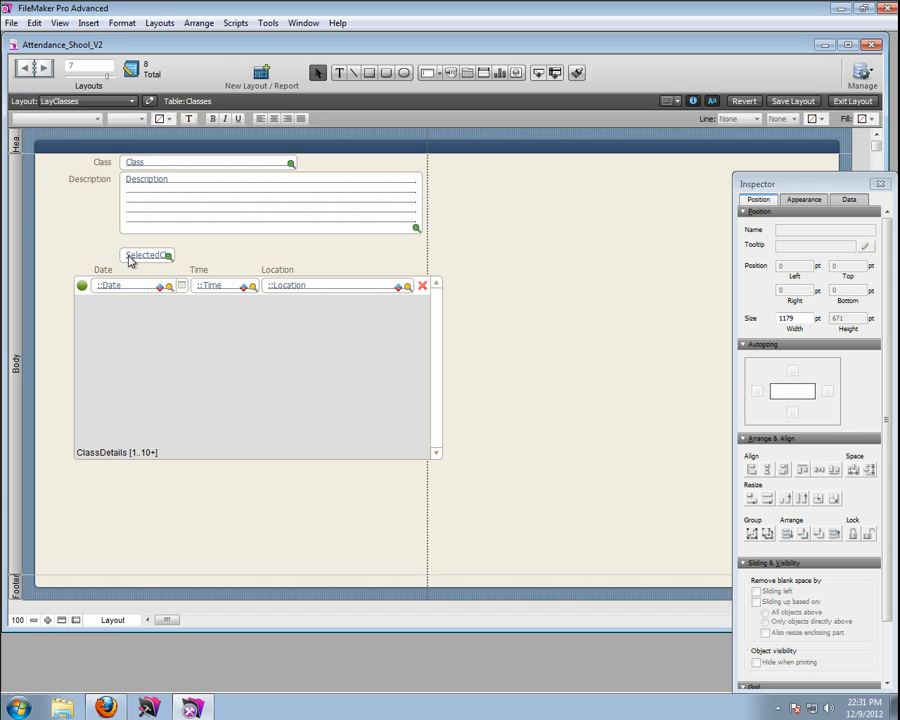
{"action": "left_click", "coordinate": [128, 257]}
{"action": "key", "text": "Delete"}
{"action": "key", "text": "ctrl+b"}
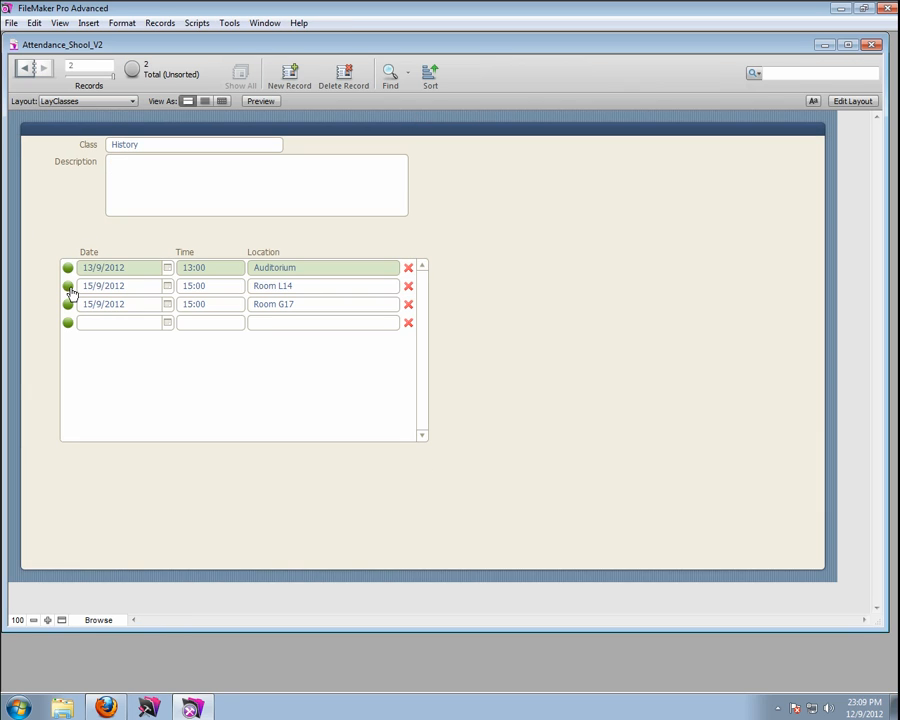
- Recheck the row highlighting without the SelectedClass field by selecting each class detail again, ending on Auditorium
{"action": "left_click", "coordinate": [67, 286]}
{"action": "left_click", "coordinate": [67, 304]}
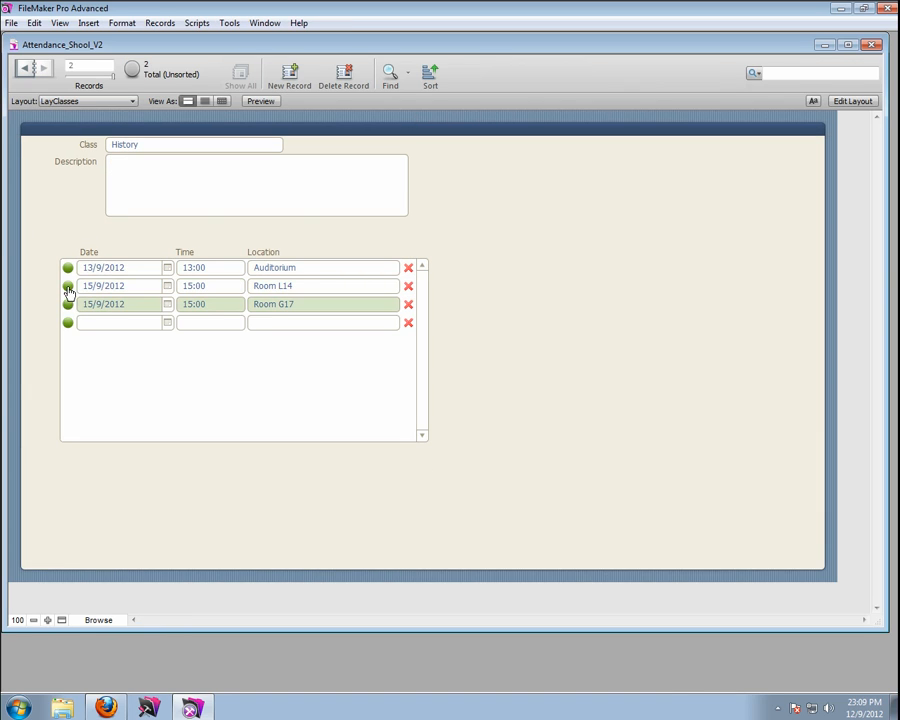
{"action": "left_click", "coordinate": [67, 286]}
{"action": "left_click", "coordinate": [67, 268]}
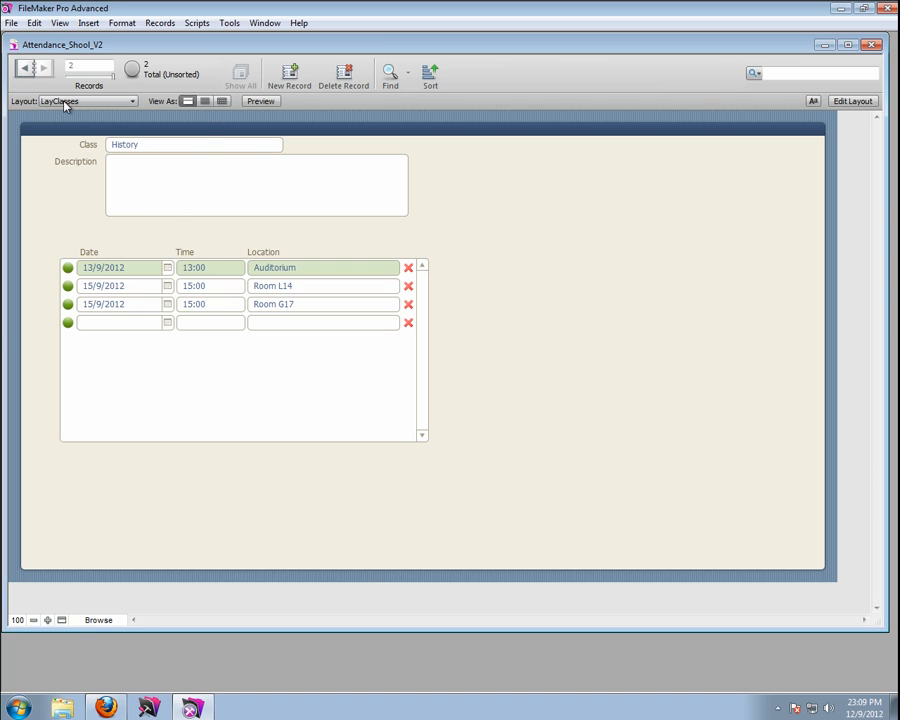
- Open the database's relationships graph, duplicate the ClassDetails table occurrence, and place the copy below and to the right of Attendance
{"action": "left_click", "coordinate": [11, 22]}
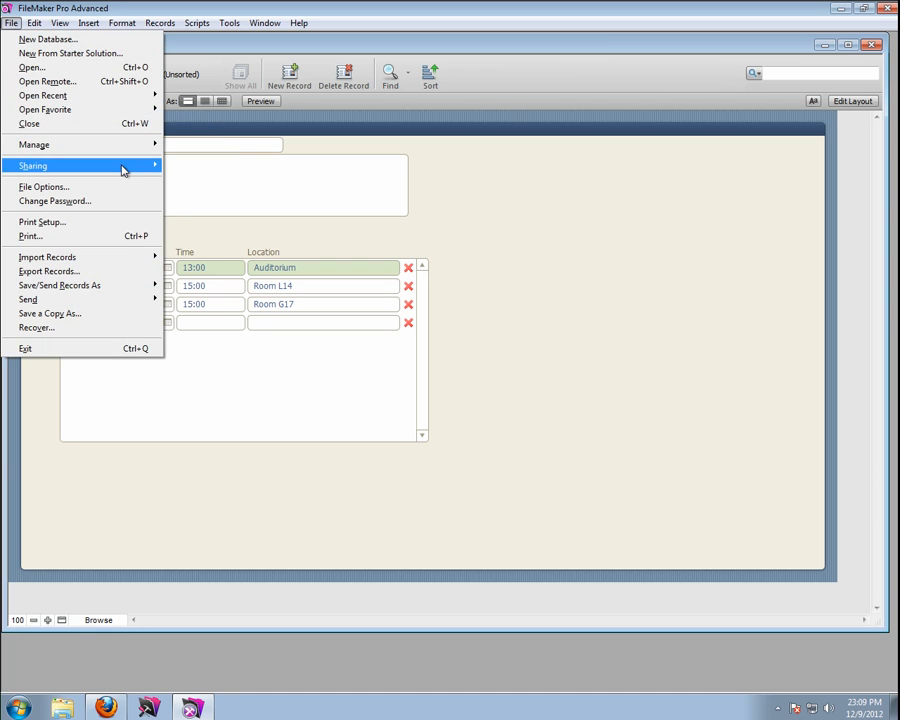
{"action": "mouse_move", "coordinate": [144, 143]}
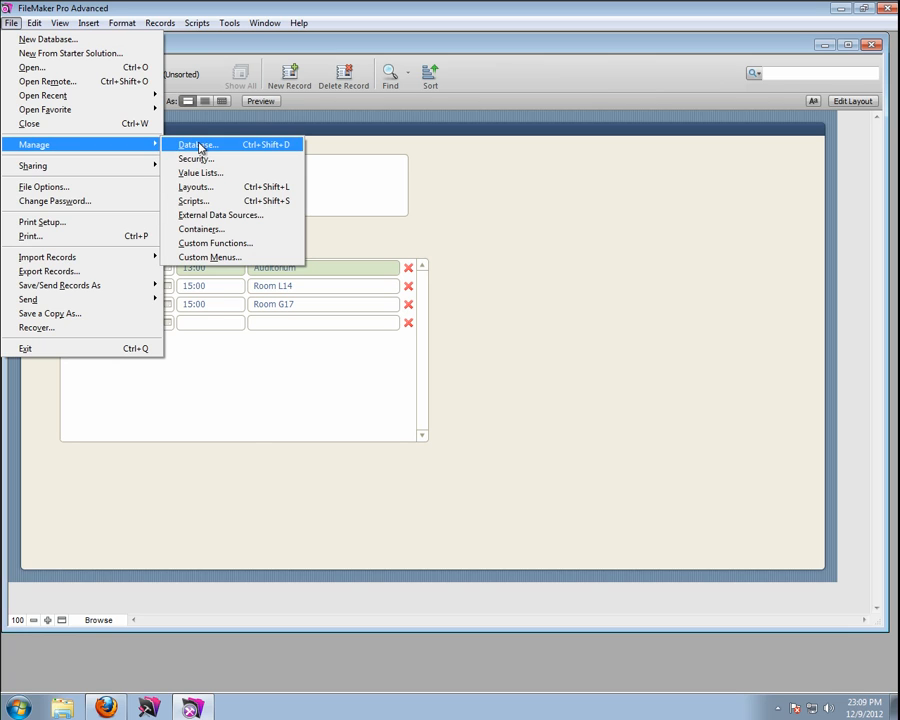
{"action": "left_click", "coordinate": [200, 146]}
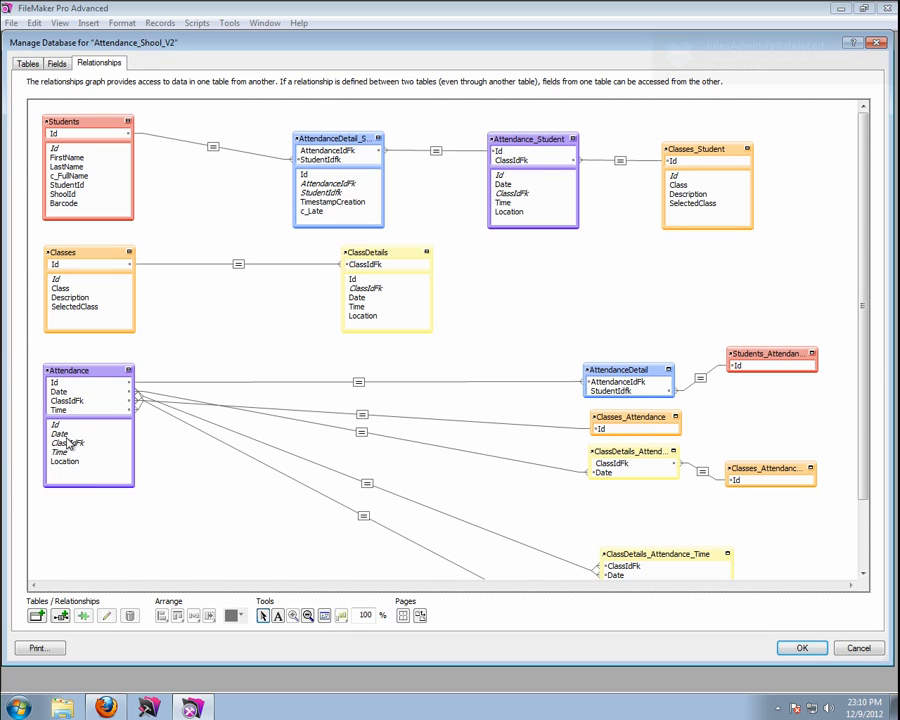
{"action": "left_click", "coordinate": [354, 253]}
{"action": "key", "text": "Delete"}
{"action": "key", "text": "ctrl+z"}
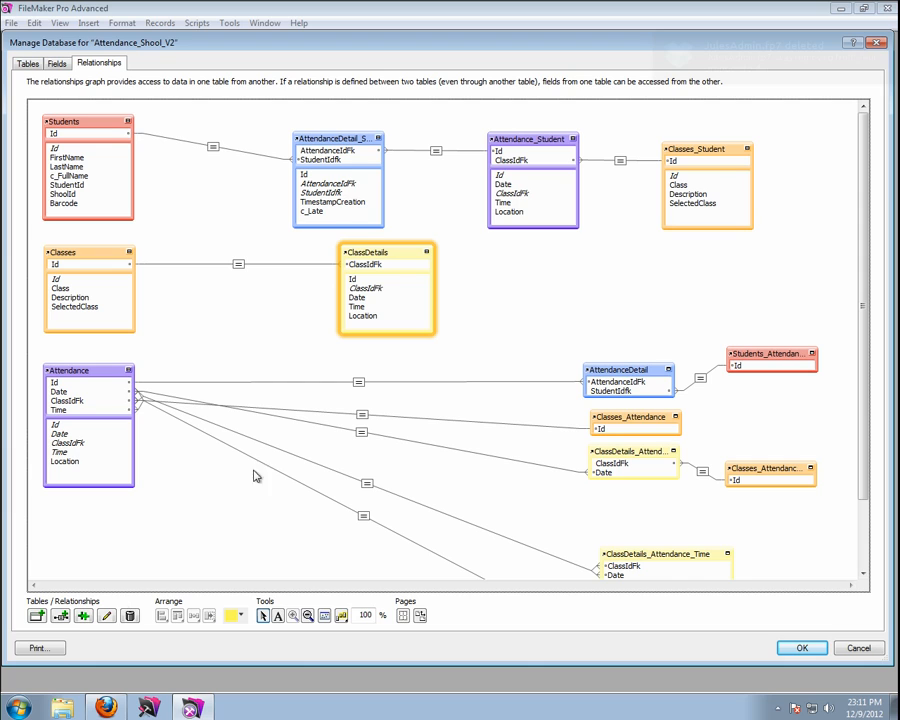
{"action": "left_click", "coordinate": [84, 616]}
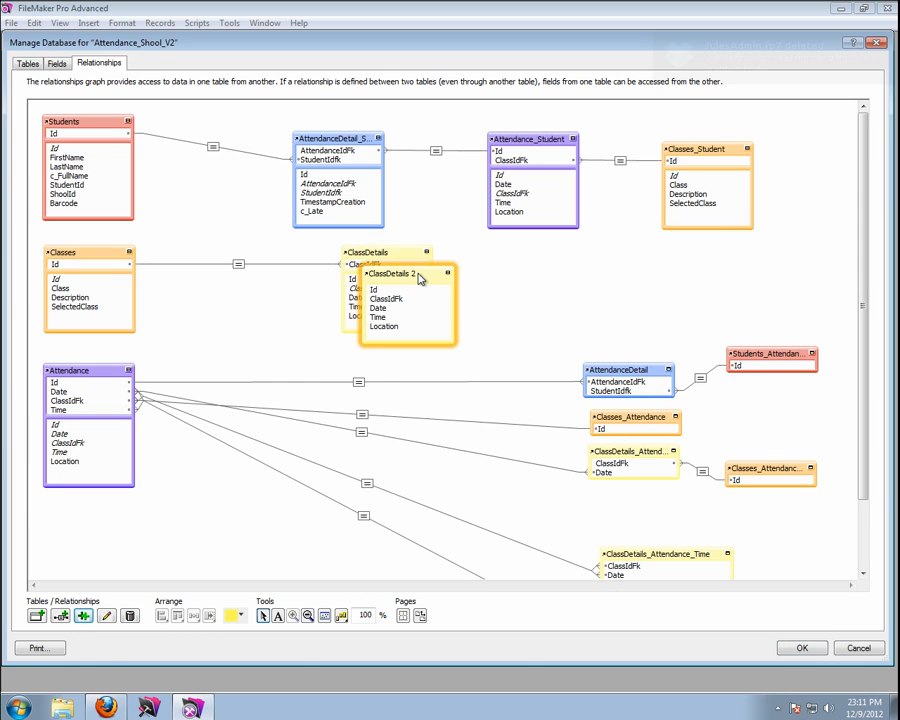
{"action": "left_click_drag", "start_coordinate": [420, 279], "coordinate": [296, 515]}
- Rename the duplicated occurrence ClassDetails_ID_Attendance, widen it to show its full name, and move it closer to Attendance
{"action": "double_click", "coordinate": [284, 516]}
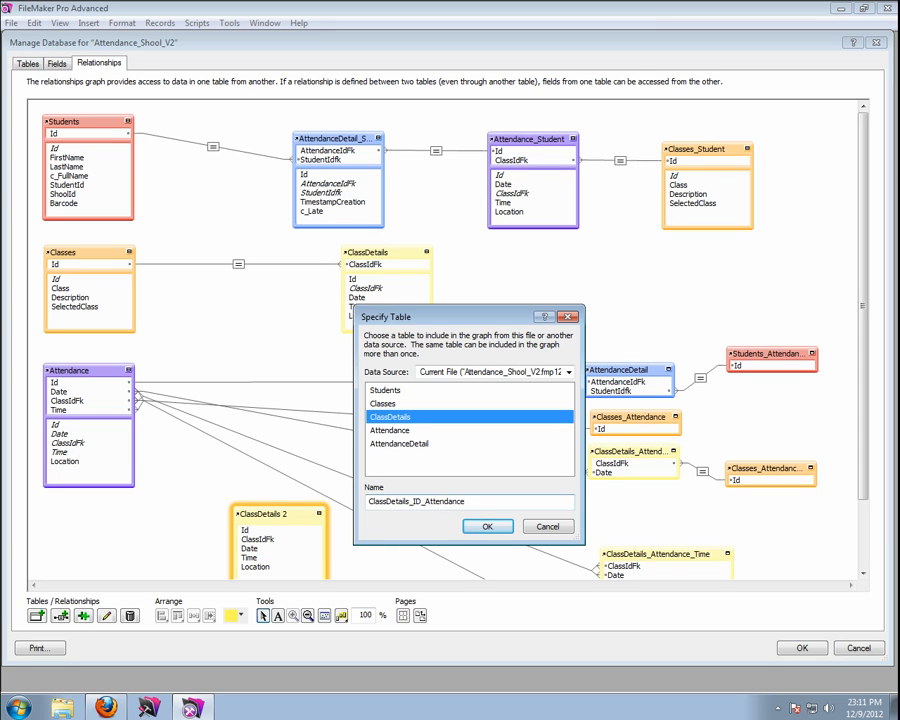
{"action": "key", "text": "Return"}
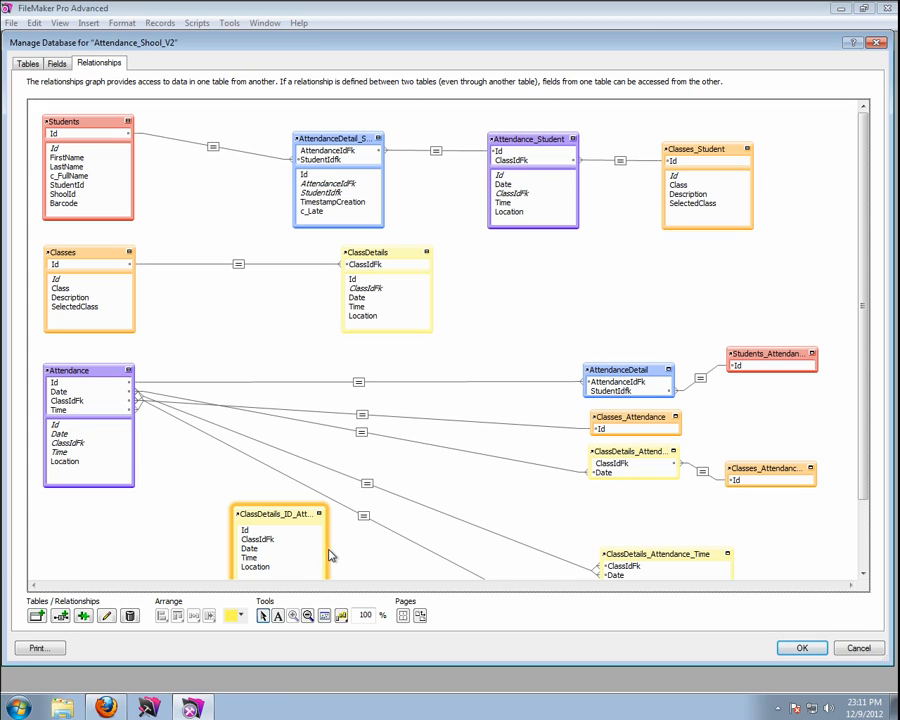
{"action": "left_click_drag", "start_coordinate": [323, 550], "coordinate": [356, 548]}
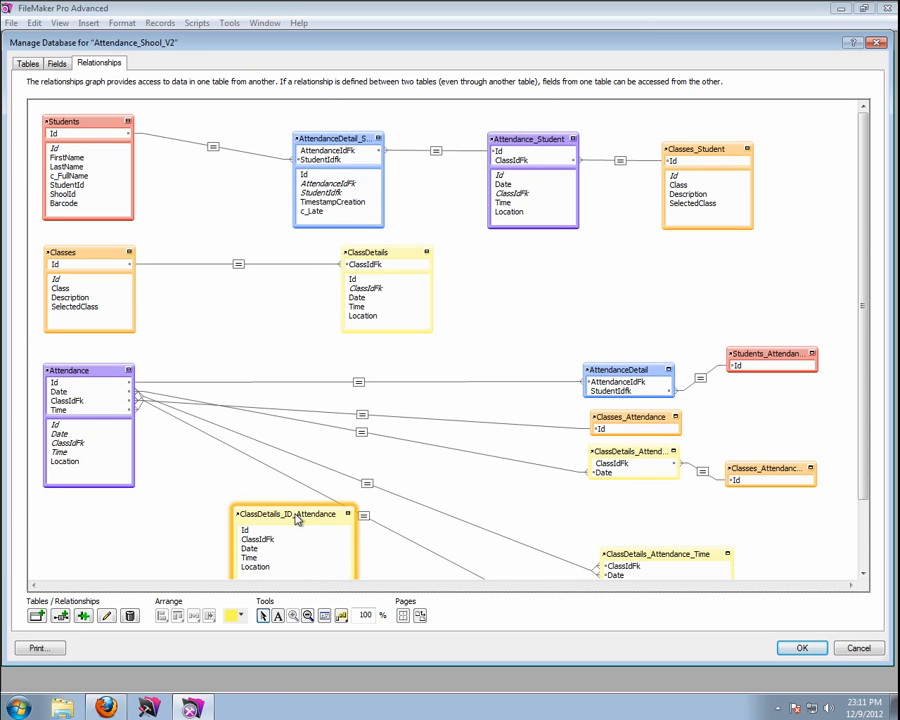
{"action": "left_click_drag", "start_coordinate": [297, 516], "coordinate": [255, 465]}
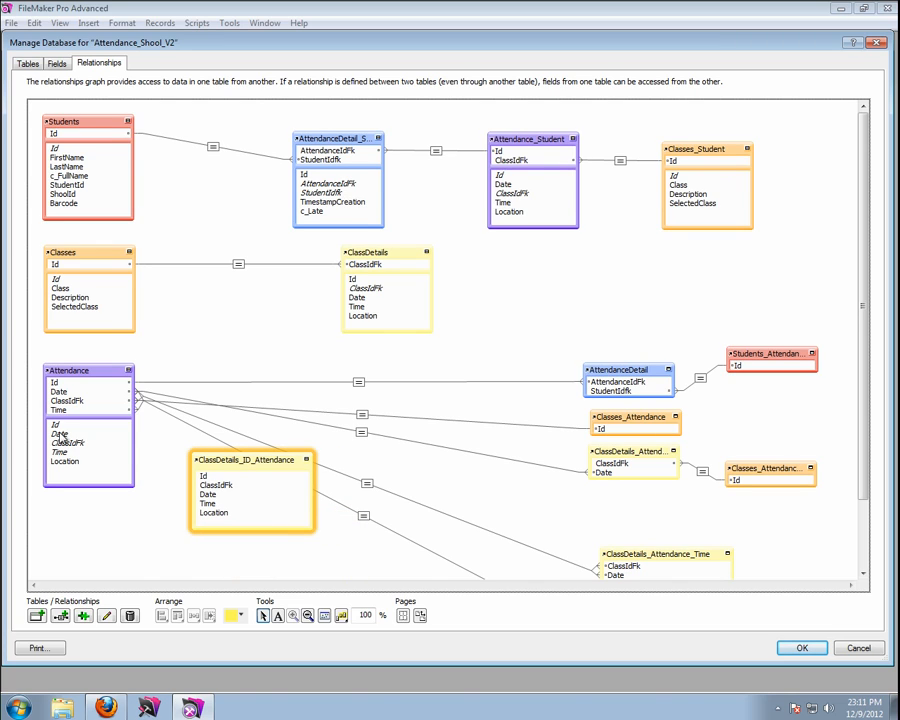
- Relate Attendance to ClassDetails_ID_Attendance by matching Date, ClassIdFk, Time and Location, and shift the occurrence slightly down and right
{"action": "left_click_drag", "start_coordinate": [92, 436], "coordinate": [203, 490]}
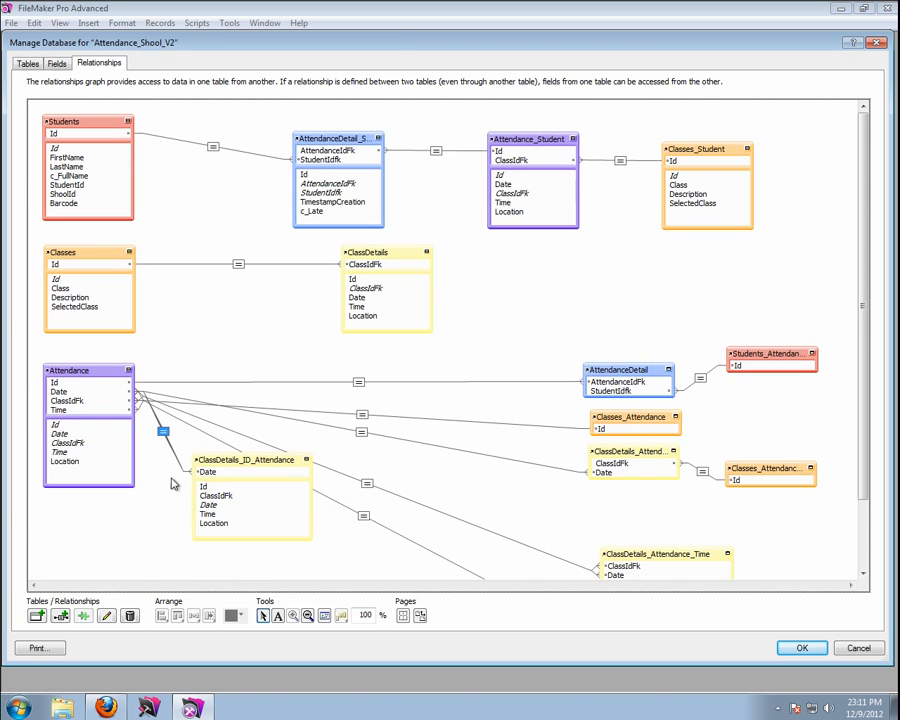
{"action": "left_click", "coordinate": [95, 447]}
{"action": "left_click_drag", "start_coordinate": [95, 447], "coordinate": [202, 495]}
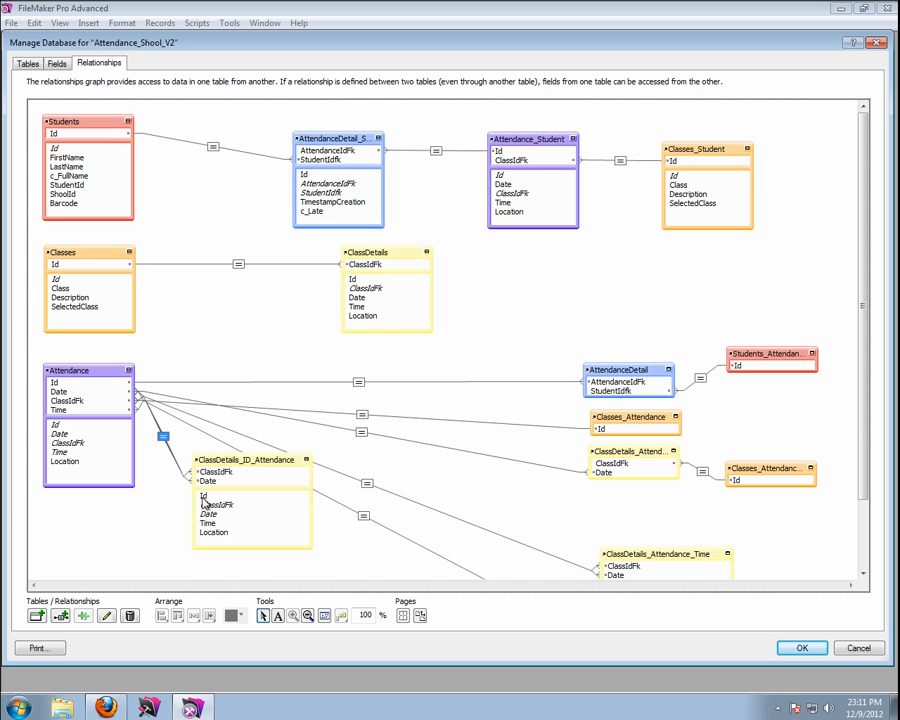
{"action": "left_click_drag", "start_coordinate": [58, 452], "coordinate": [203, 528]}
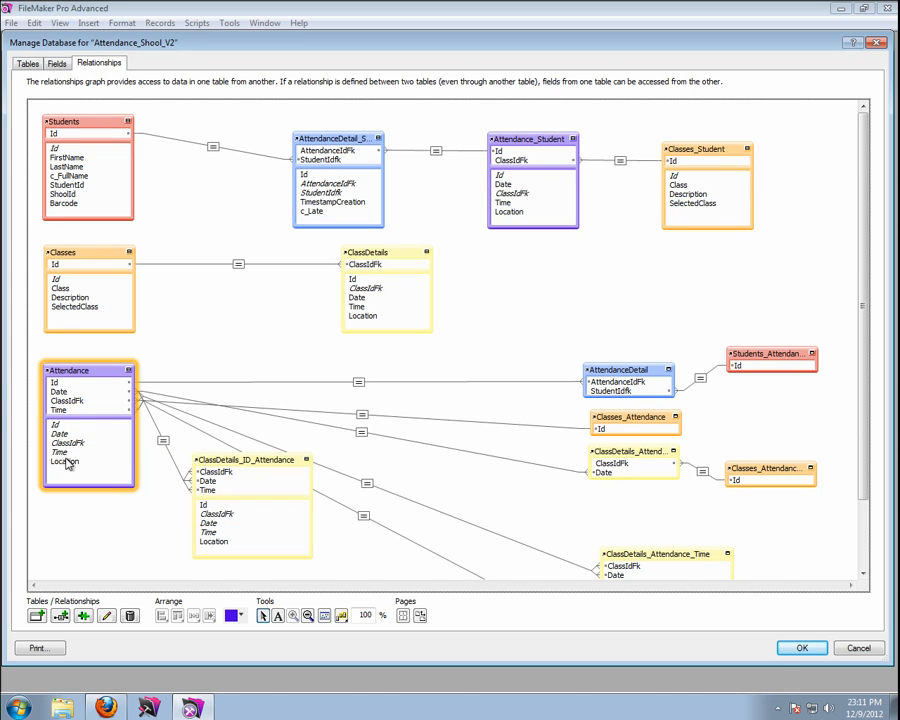
{"action": "left_click_drag", "start_coordinate": [67, 464], "coordinate": [212, 538]}
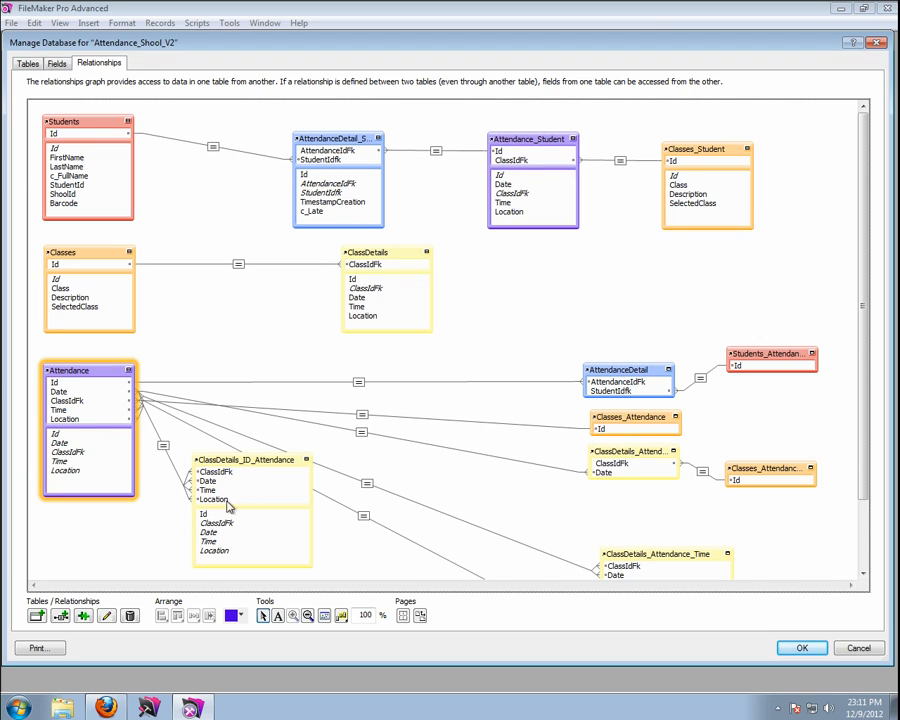
{"action": "left_click_drag", "start_coordinate": [237, 462], "coordinate": [249, 470]}
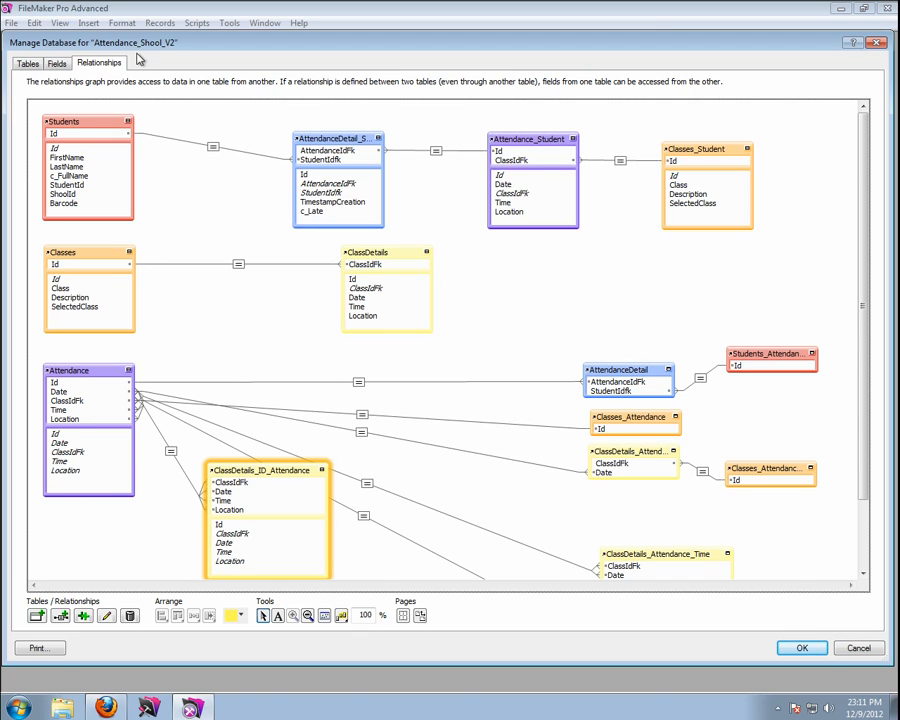
- Add a number field named ClassDetailIdFk to the Attendance table
{"action": "left_click", "coordinate": [56, 62]}
{"action": "left_click", "coordinate": [68, 86]}
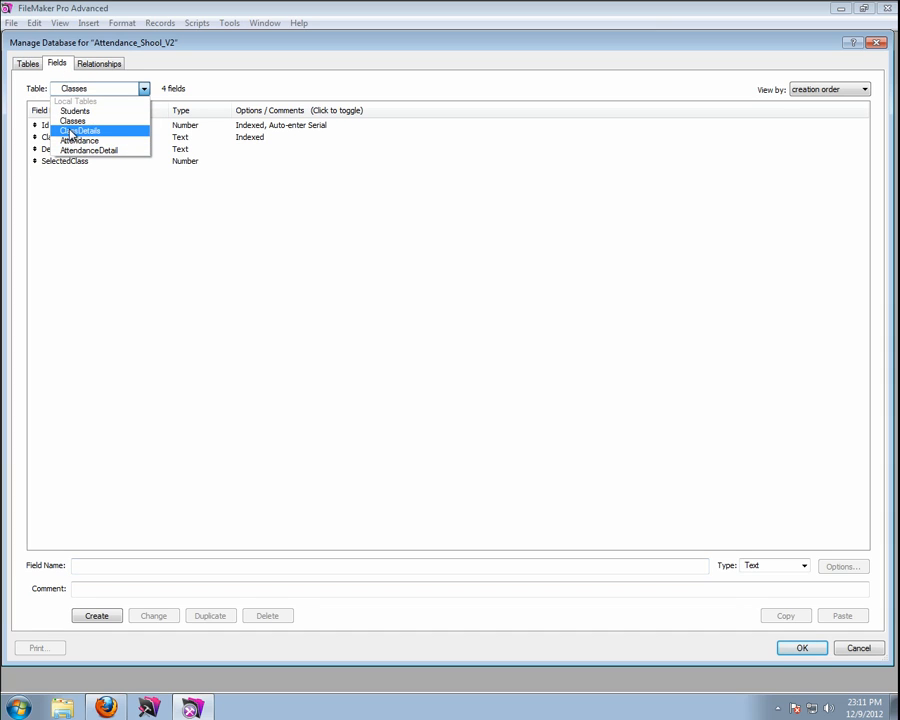
{"action": "left_click", "coordinate": [72, 140]}
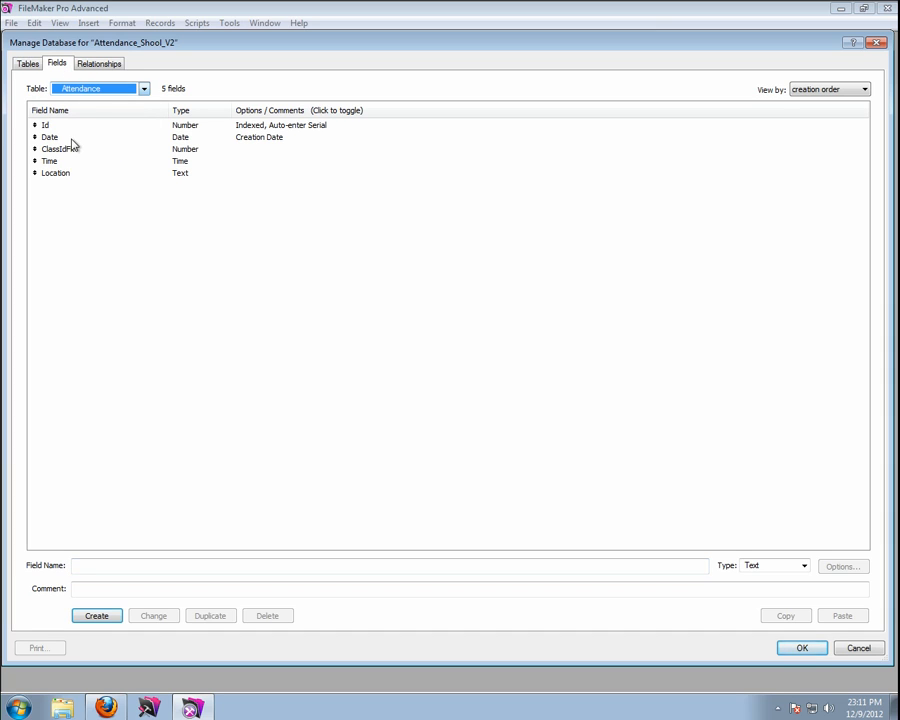
{"action": "left_click", "coordinate": [105, 564]}
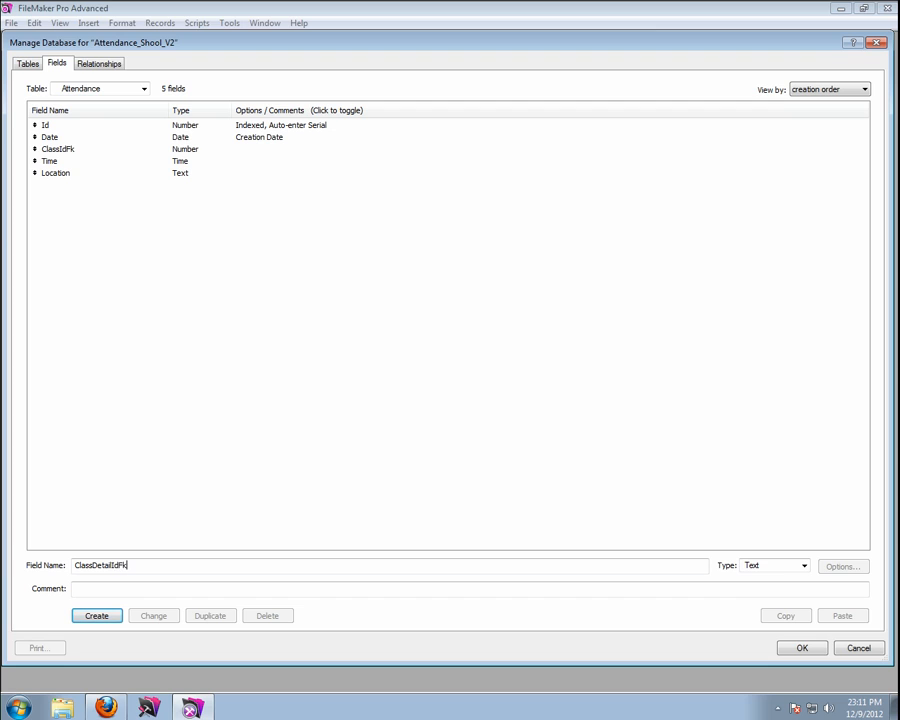
{"action": "type", "text": "ClassDetailIdFk"}
{"action": "key", "text": "Tab"}
{"action": "key", "text": "Return"}
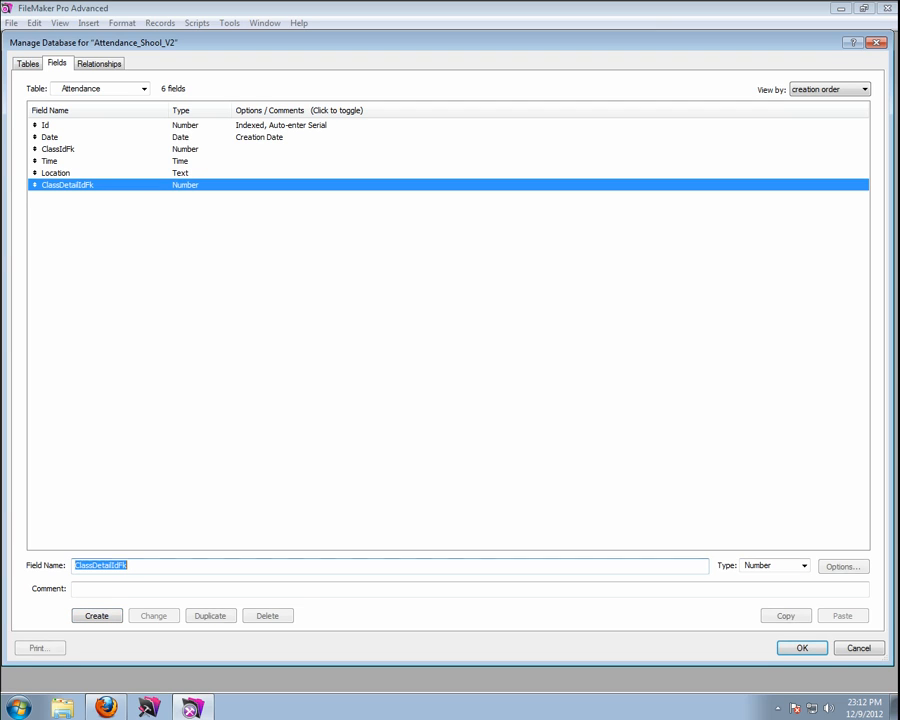
- Give ClassDetailIdFk an auto-enter calculation of ClassDetails_ID_Attendance::Id and save the database changes
{"action": "double_click", "coordinate": [140, 188]}
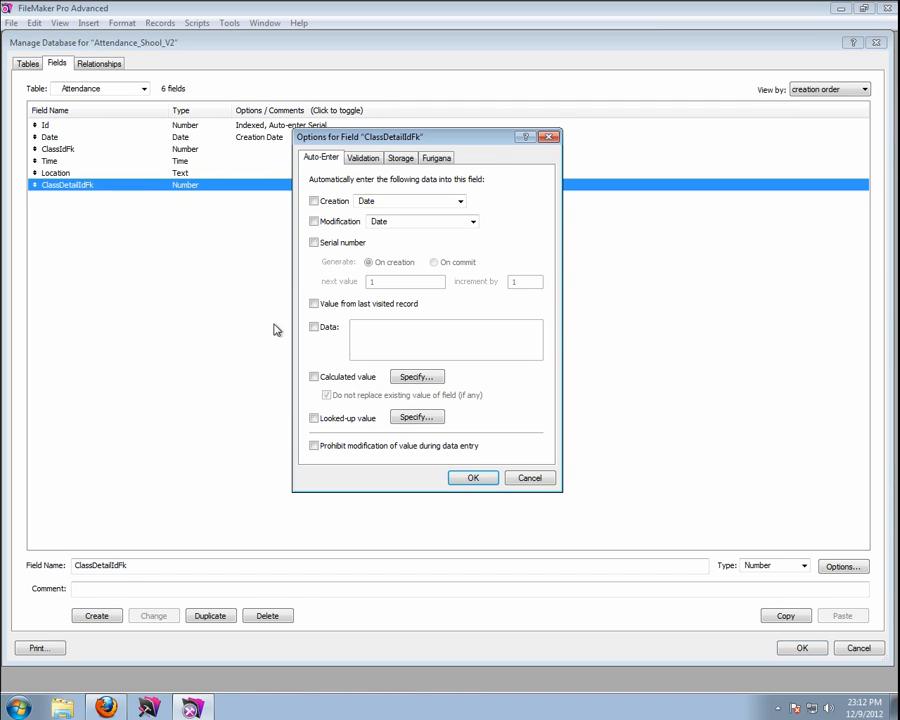
{"action": "left_click", "coordinate": [312, 375]}
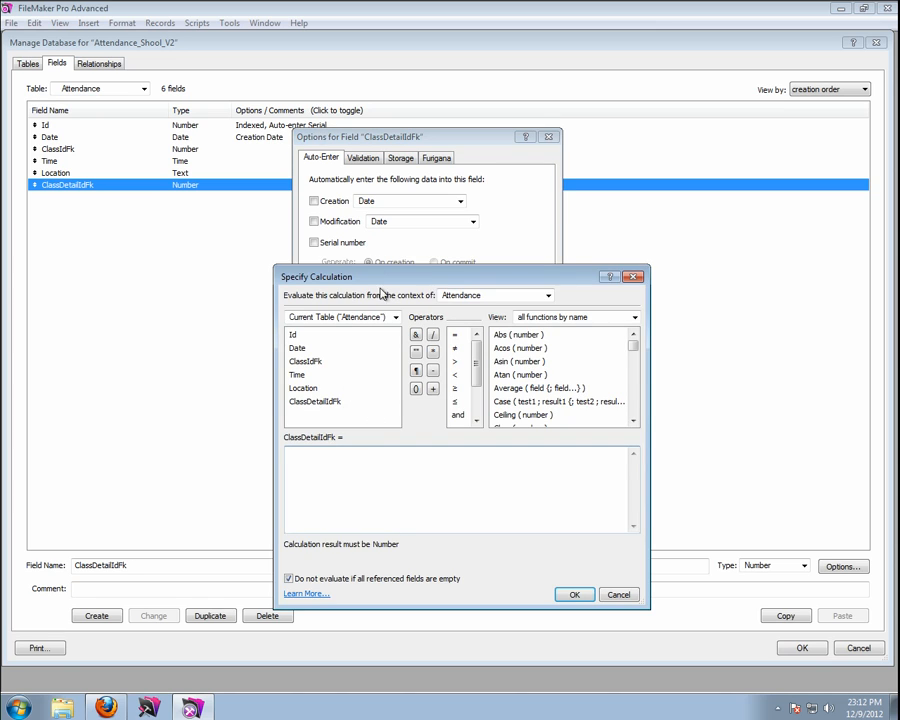
{"action": "left_click_drag", "start_coordinate": [388, 282], "coordinate": [533, 305]}
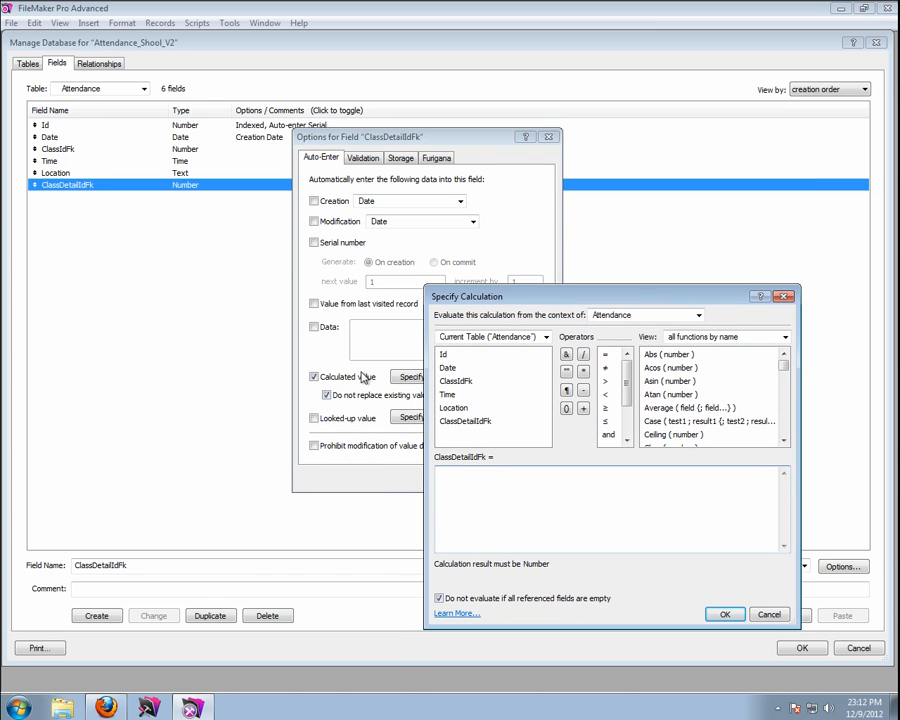
{"action": "left_click", "coordinate": [545, 337]}
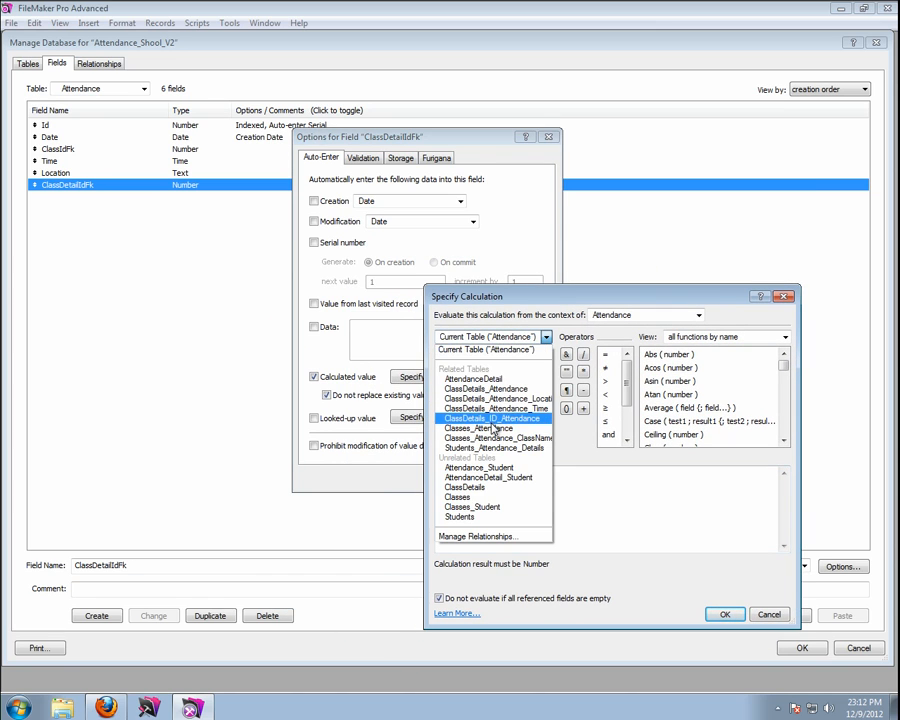
{"action": "left_click", "coordinate": [490, 418]}
{"action": "double_click", "coordinate": [456, 358]}
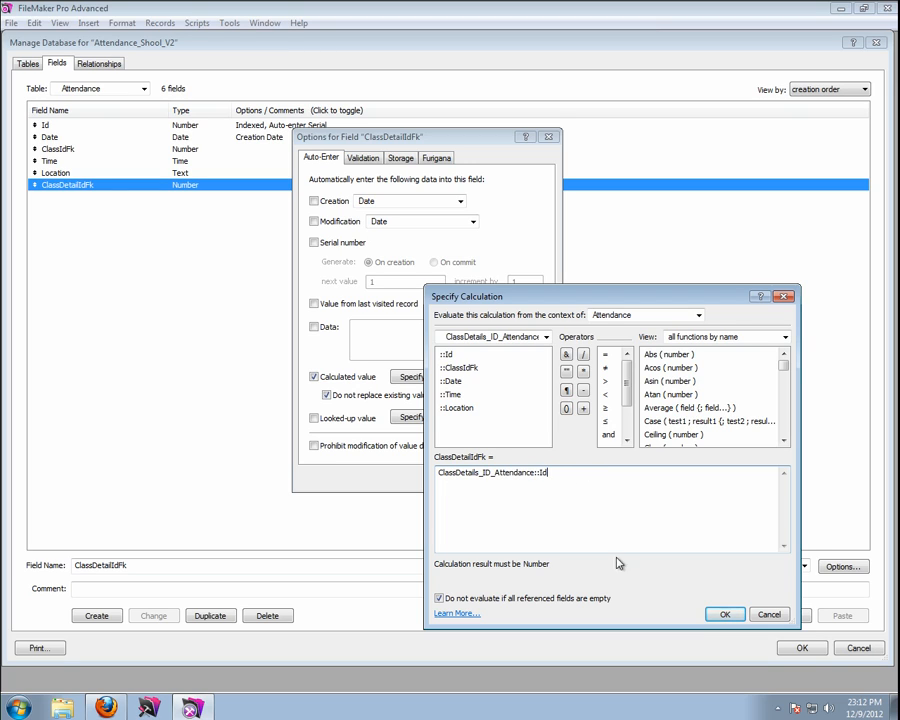
{"action": "left_click", "coordinate": [725, 614]}
{"action": "left_click", "coordinate": [466, 475]}
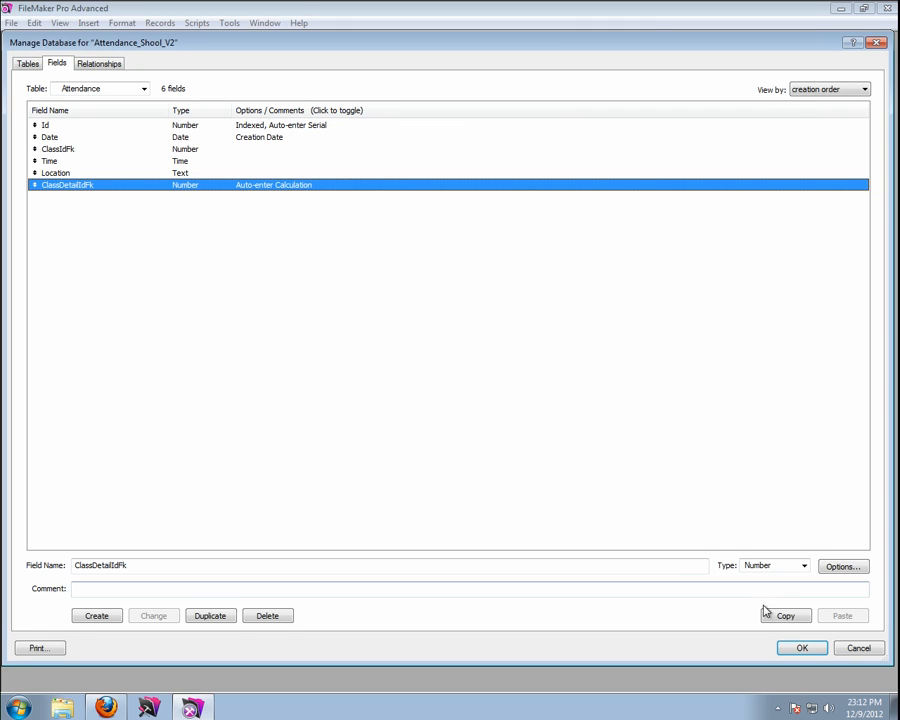
{"action": "left_click", "coordinate": [800, 650]}
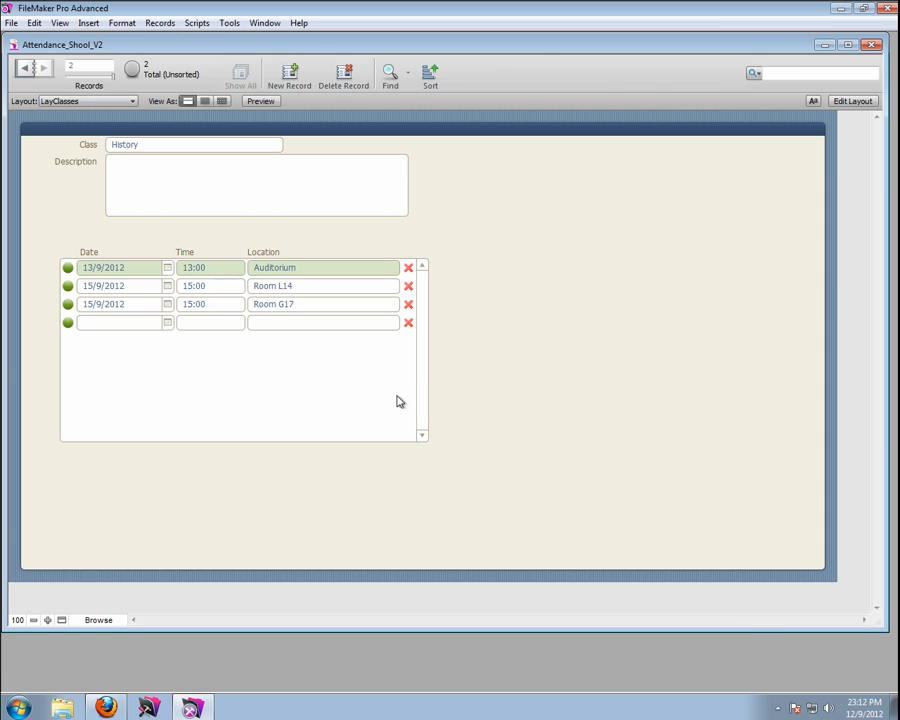
- Place the ClassDetailIdFk field with its label on LayAttendance, right of the Time field, and return to Browse mode
{"action": "left_click", "coordinate": [110, 101]}
{"action": "left_click", "coordinate": [81, 146]}
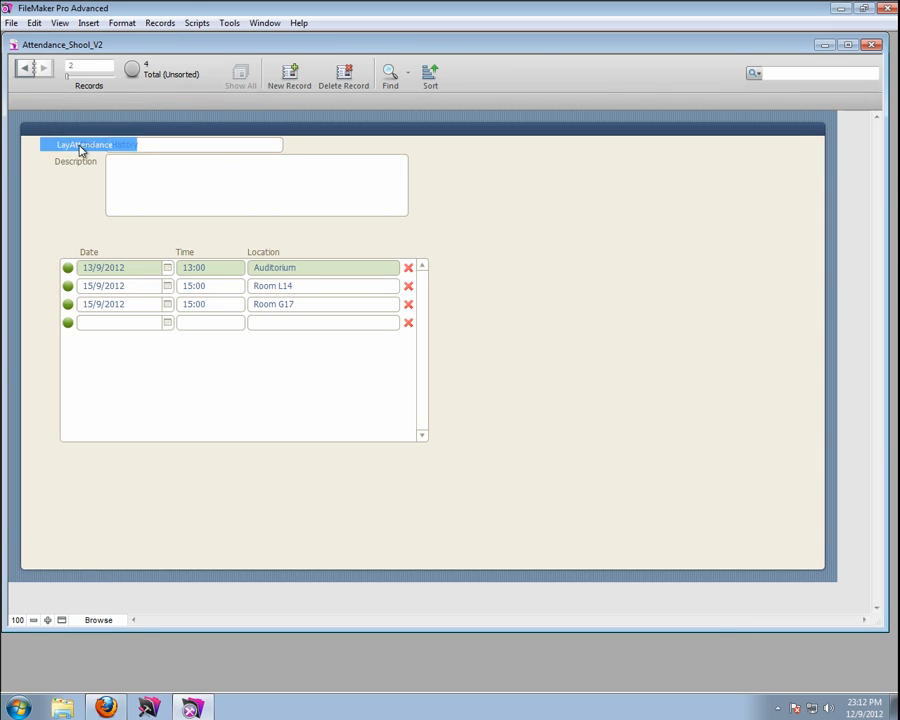
{"action": "left_click", "coordinate": [832, 104]}
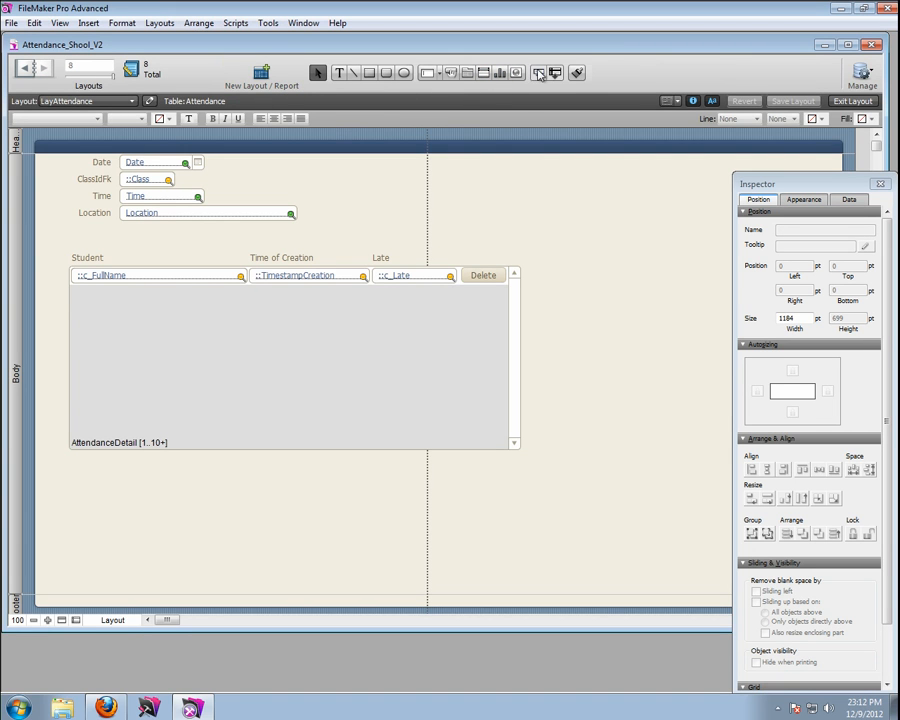
{"action": "left_click_drag", "start_coordinate": [540, 73], "coordinate": [418, 192]}
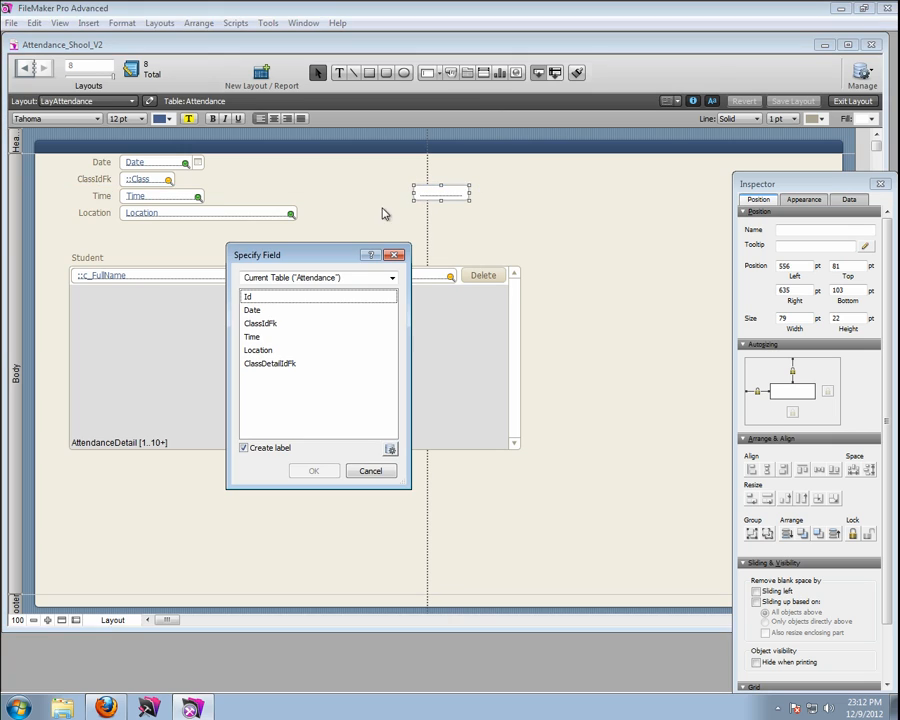
{"action": "left_click", "coordinate": [268, 365]}
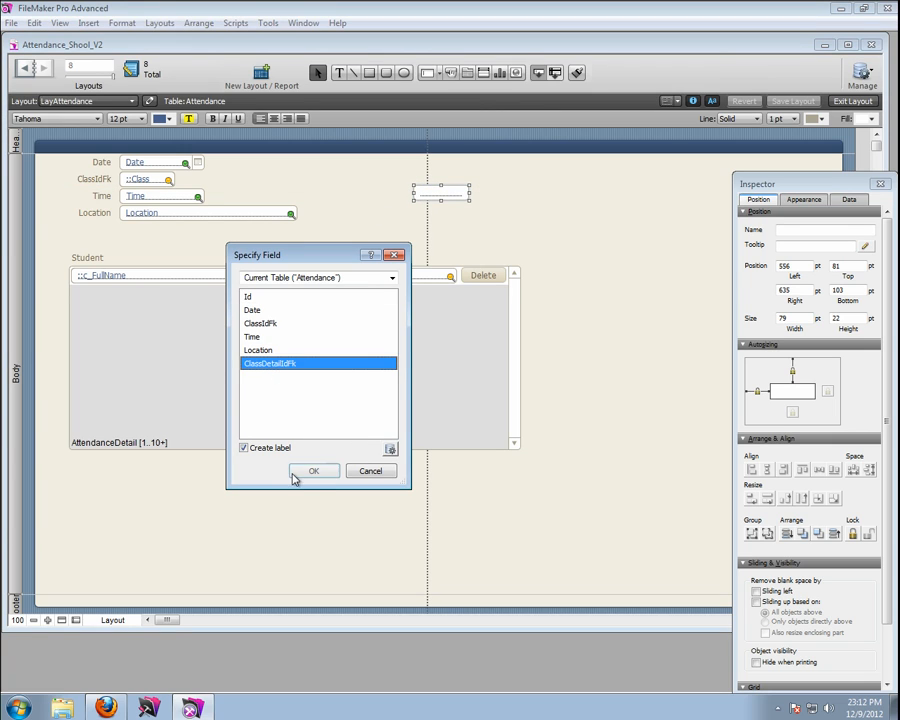
{"action": "left_click", "coordinate": [309, 473]}
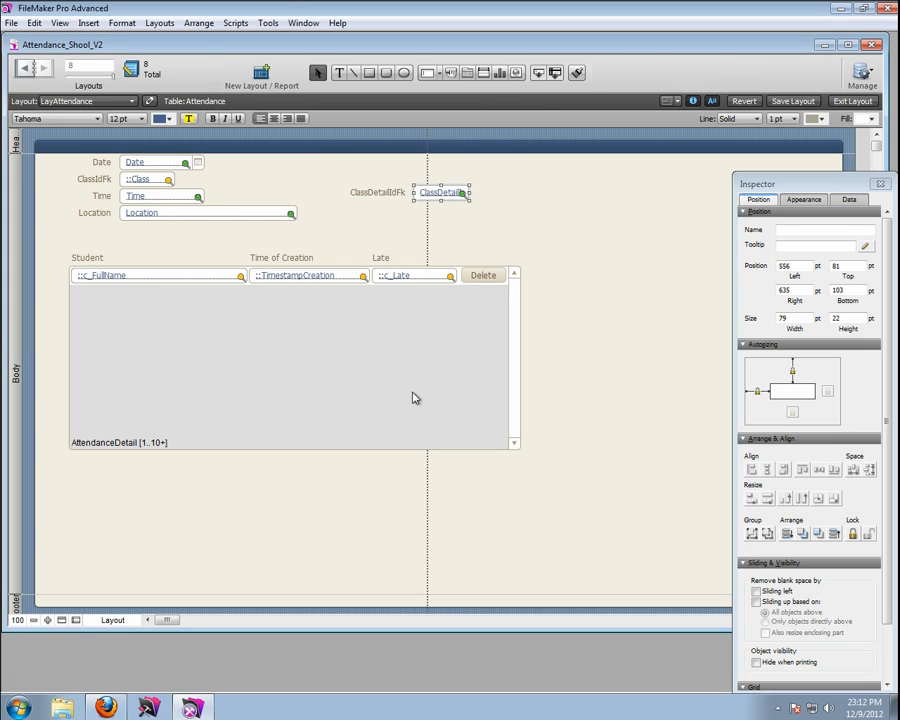
{"action": "left_click", "coordinate": [852, 101]}
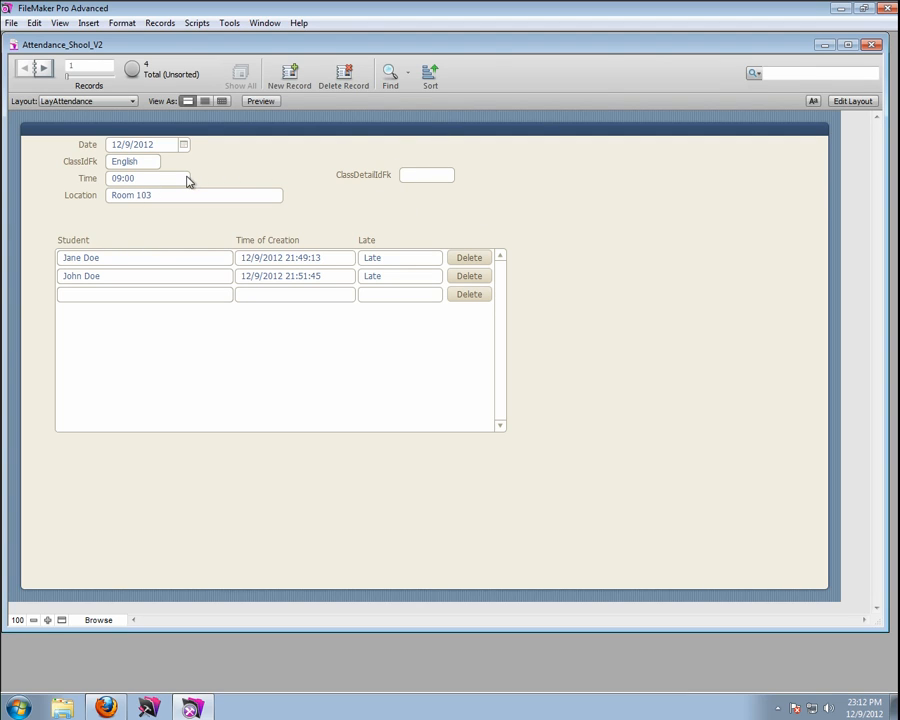
- Reselect Room 103 as the location in the first and second attendance records to trigger the ClassDetailIdFk calculation
{"action": "left_click", "coordinate": [164, 195]}
{"action": "left_click", "coordinate": [152, 214]}
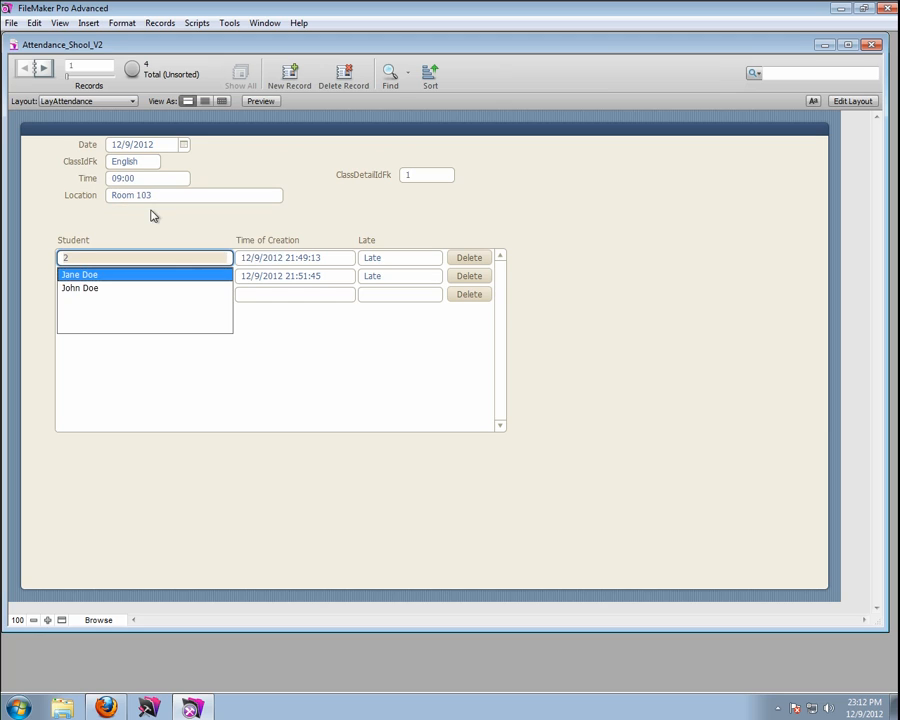
{"action": "left_click", "coordinate": [388, 199]}
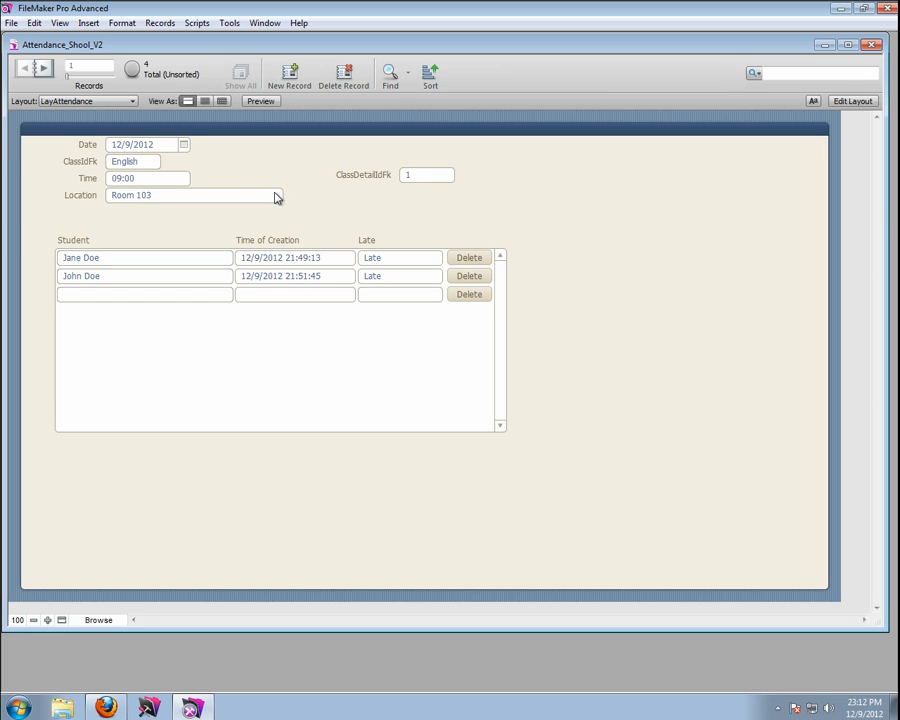
{"action": "left_click", "coordinate": [40, 67]}
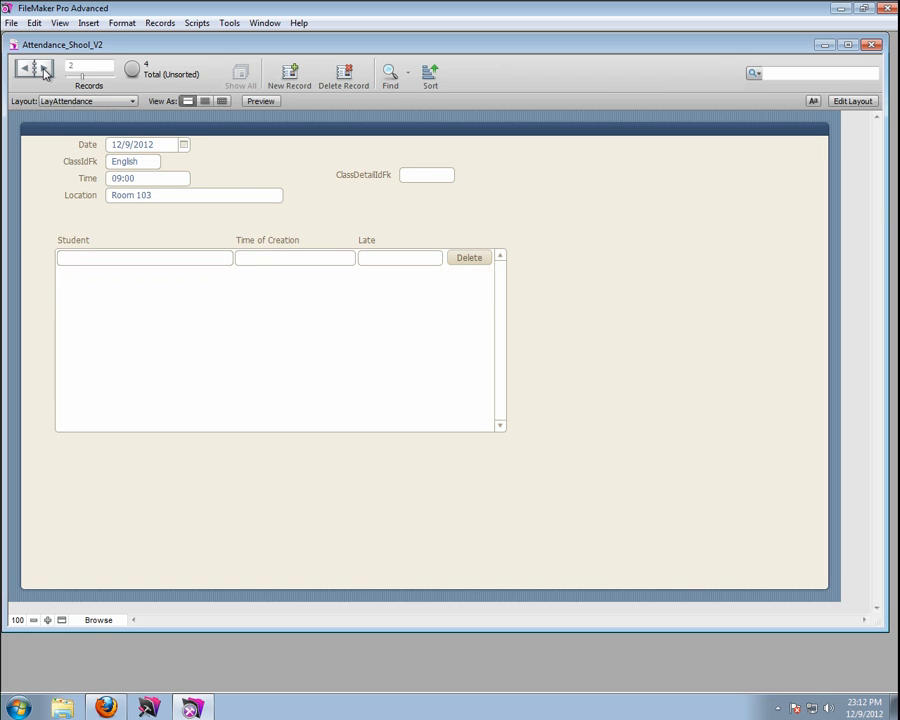
{"action": "left_click", "coordinate": [163, 197]}
{"action": "left_click", "coordinate": [153, 213]}
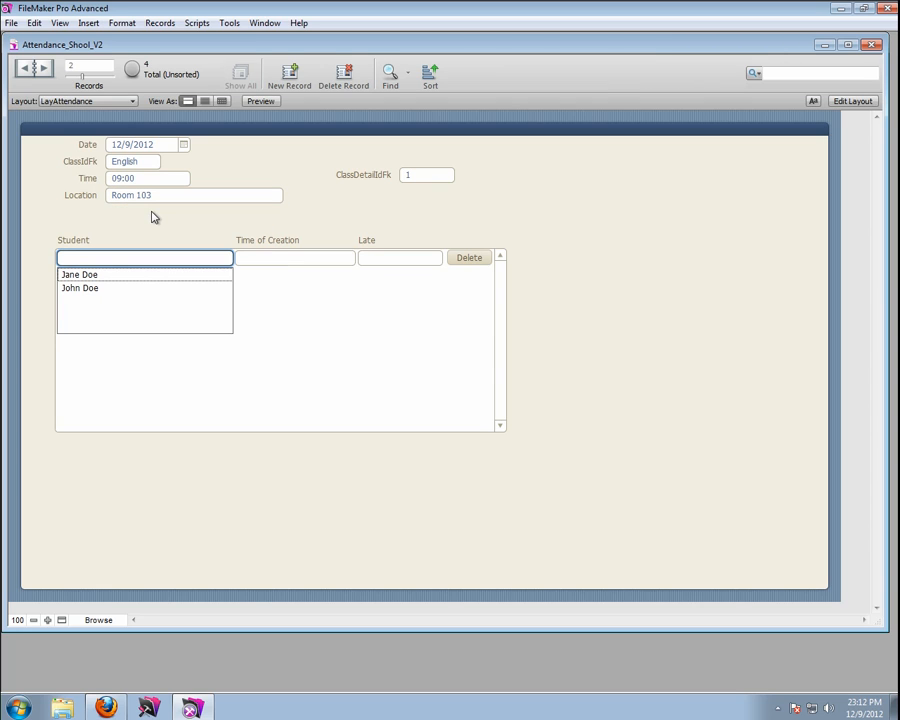
- Compare the first two attendance records and check the time and location choices offered in the second
{"action": "scroll", "coordinate": [138, 206], "scroll_direction": "up", "scroll_amount": 1}
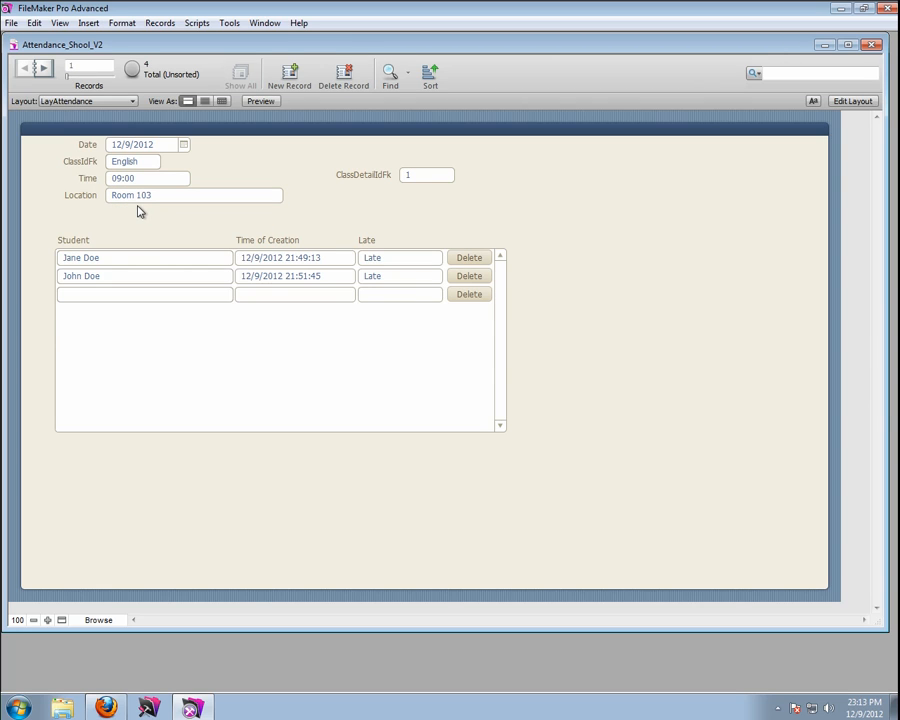
{"action": "scroll", "coordinate": [138, 210], "scroll_direction": "down", "scroll_amount": 1}
{"action": "left_click", "coordinate": [146, 177]}
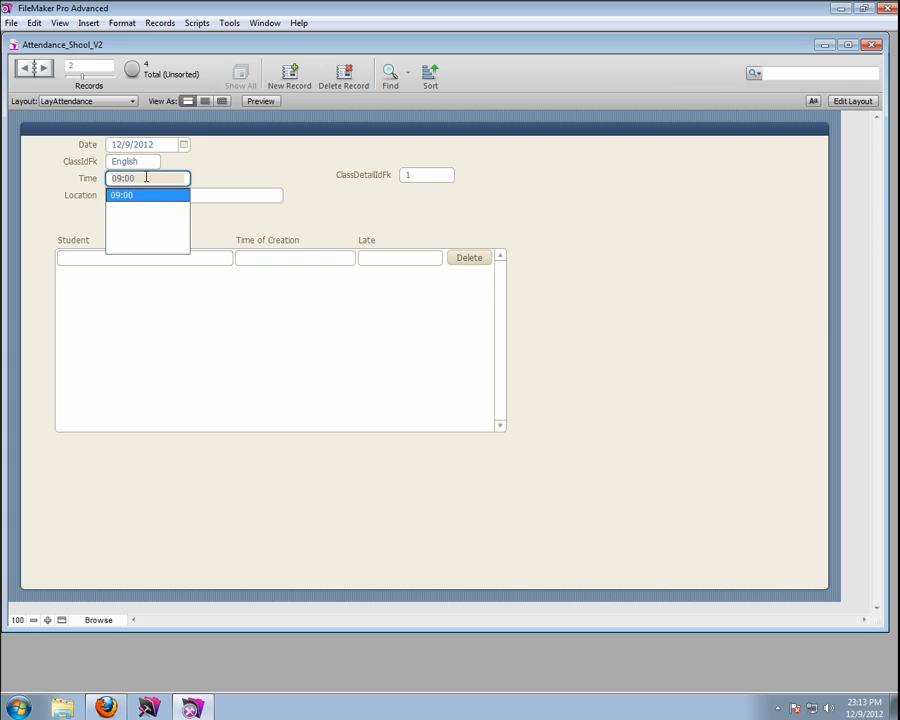
{"action": "left_click", "coordinate": [185, 196]}
{"action": "left_click", "coordinate": [197, 200]}
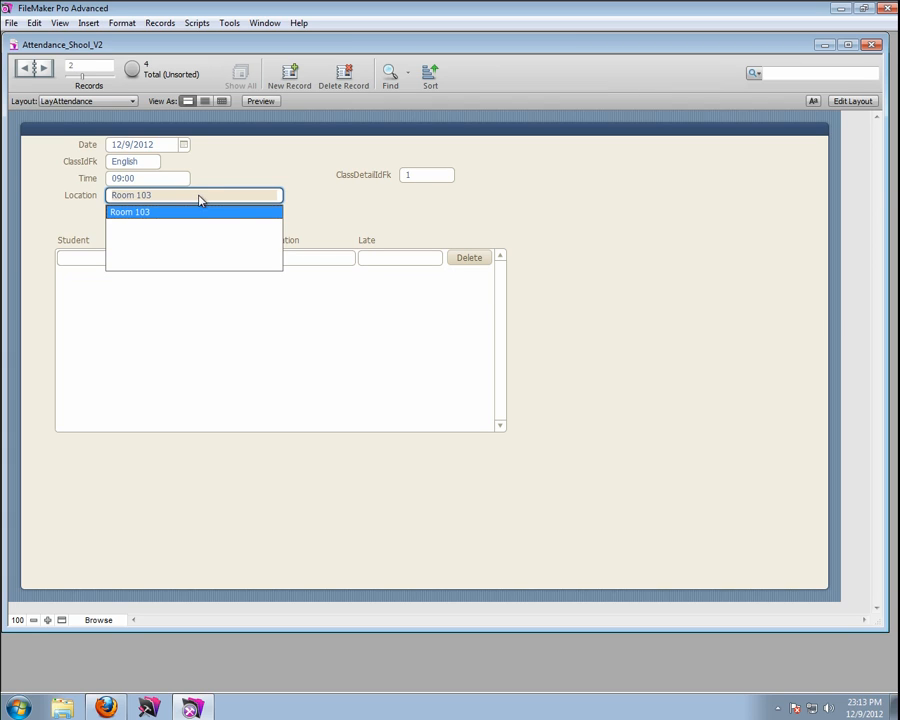
{"action": "left_click", "coordinate": [199, 200]}
{"action": "left_click", "coordinate": [207, 168]}
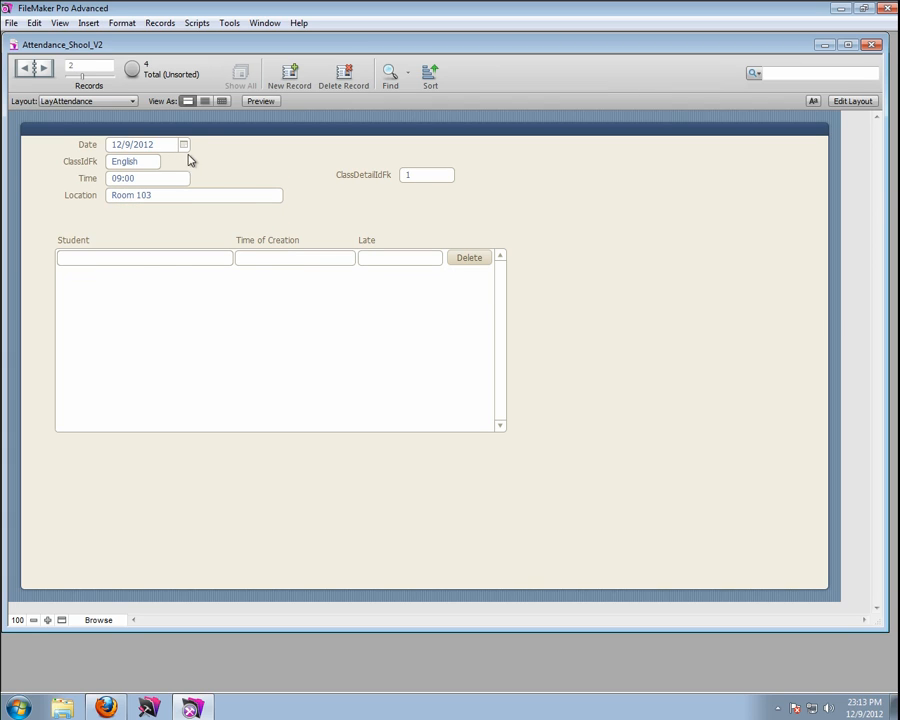
- Change the second attendance record to date 13/9/2012, class English, time 10:00 and location Room 104
{"action": "left_click", "coordinate": [184, 145]}
{"action": "left_click", "coordinate": [184, 218]}
{"action": "key", "text": "Tab"}
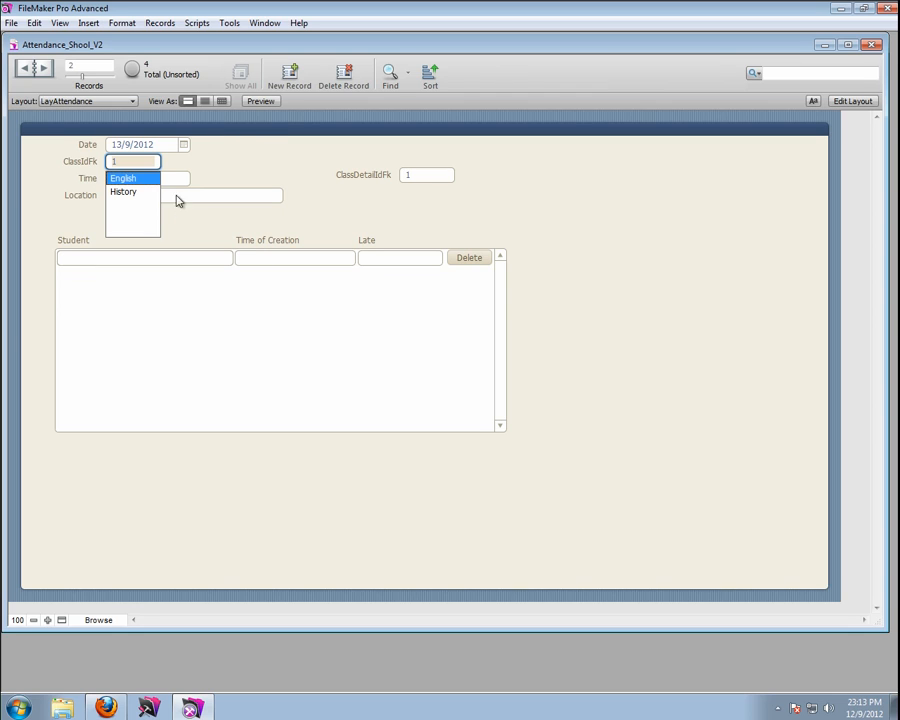
{"action": "left_click", "coordinate": [133, 179]}
{"action": "left_click", "coordinate": [144, 180]}
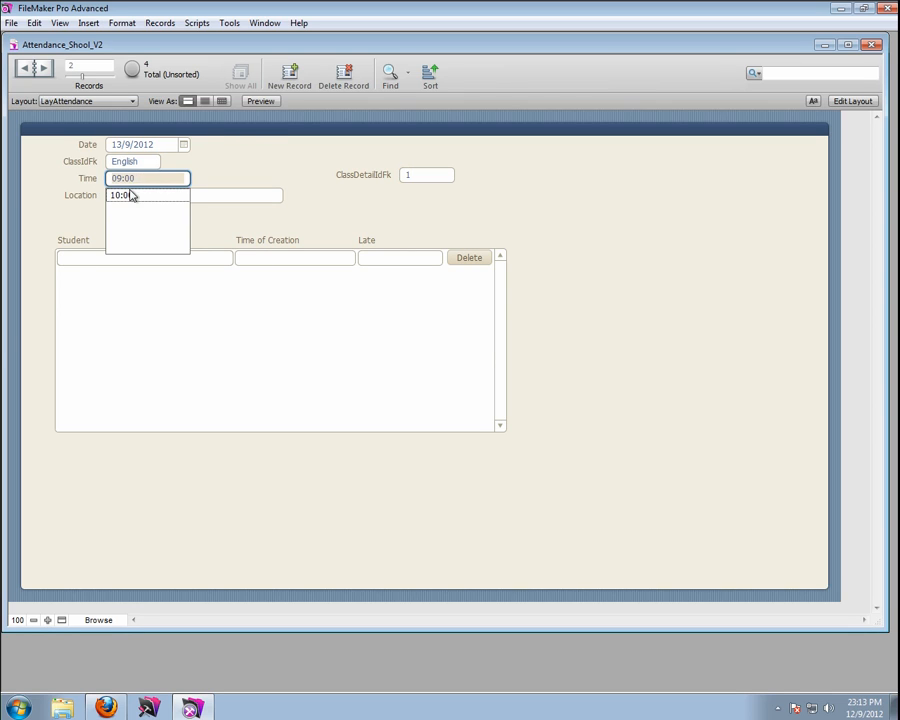
{"action": "left_click", "coordinate": [130, 194]}
{"action": "left_click", "coordinate": [143, 198]}
{"action": "left_click", "coordinate": [144, 212]}
{"action": "key", "text": "Tab"}
{"action": "left_click", "coordinate": [206, 214]}
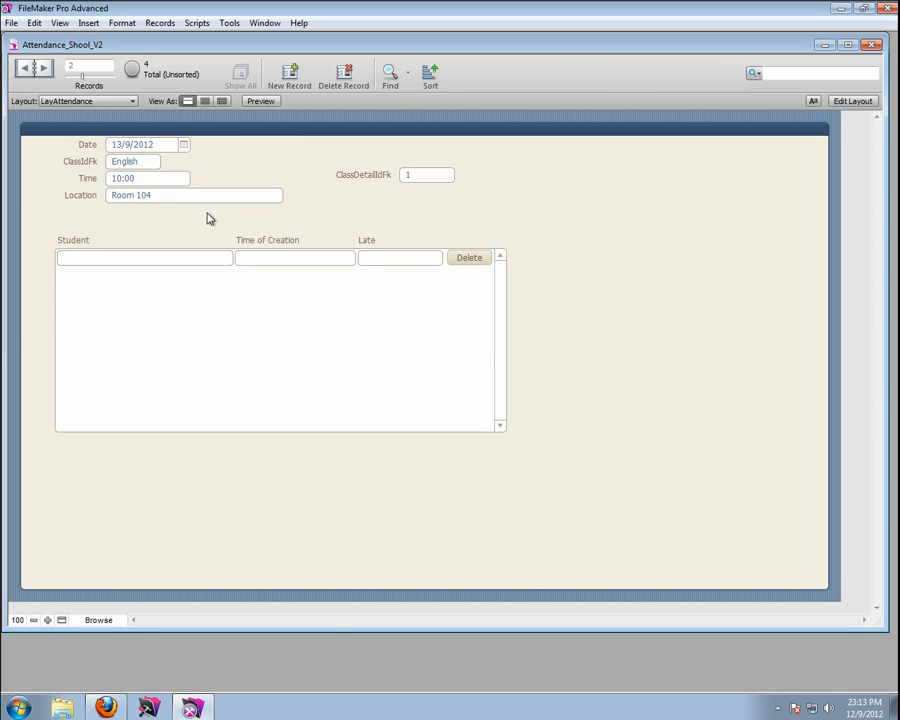
- Check the second record's ClassDetailIdFk value against the first record's, ending on the second record
{"action": "left_click", "coordinate": [431, 175]}
{"action": "left_click", "coordinate": [352, 205]}
{"action": "key", "text": "ctrl+Up"}
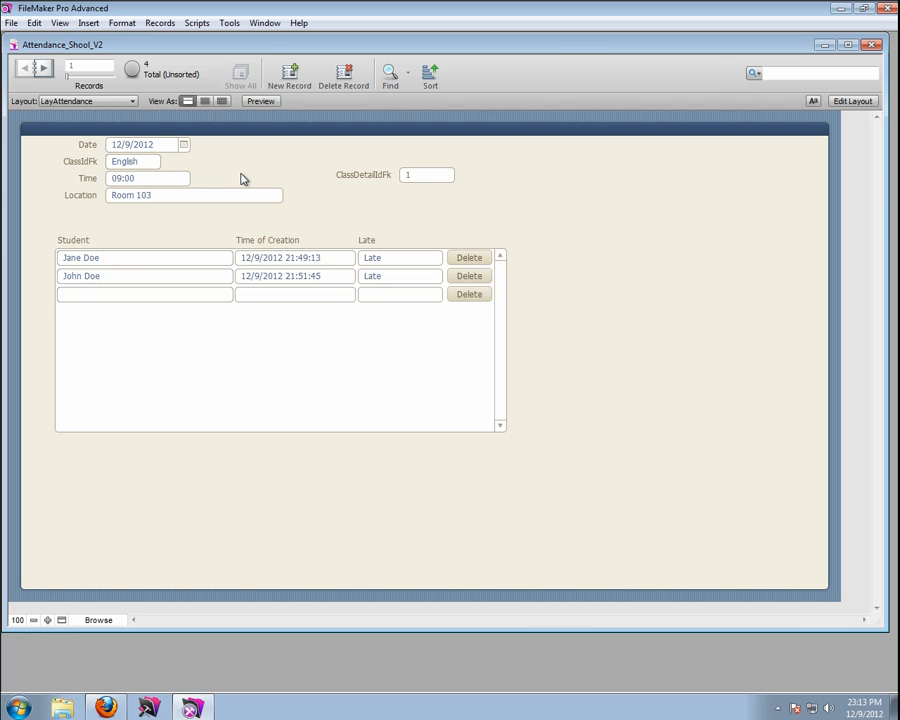
{"action": "key", "text": "ctrl+Down"}
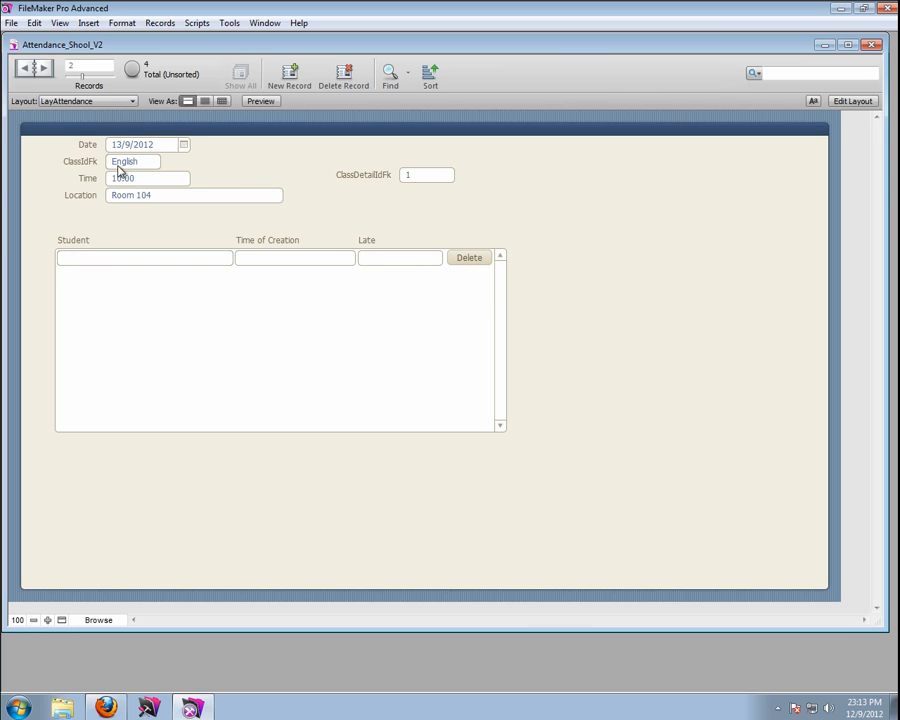
- Change the second attendance record to class History, time 13:00 and location Auditorium
{"action": "left_click", "coordinate": [154, 164]}
{"action": "left_click", "coordinate": [151, 177]}
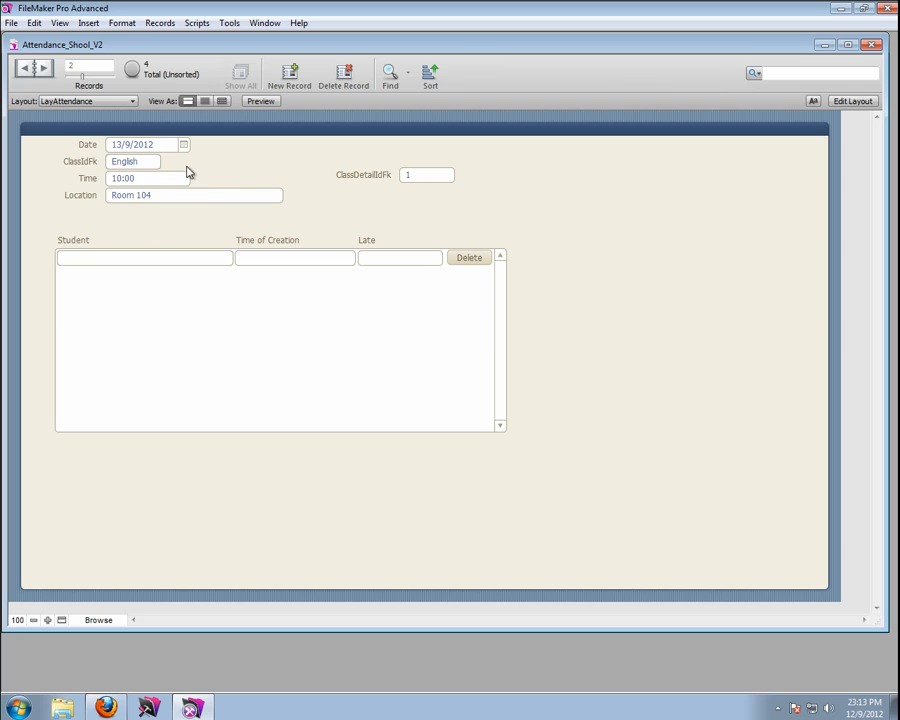
{"action": "left_click", "coordinate": [155, 163]}
{"action": "left_click", "coordinate": [150, 189]}
{"action": "left_click", "coordinate": [145, 180]}
{"action": "left_click", "coordinate": [133, 196]}
{"action": "left_click", "coordinate": [145, 196]}
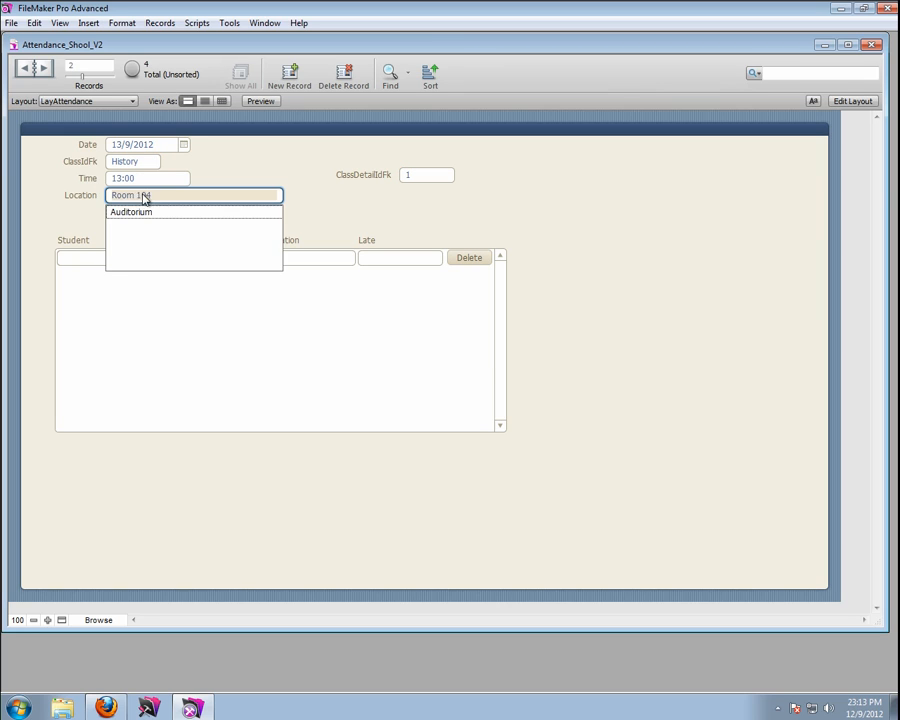
{"action": "left_click", "coordinate": [141, 197]}
{"action": "left_click", "coordinate": [136, 210]}
{"action": "left_click", "coordinate": [210, 222]}
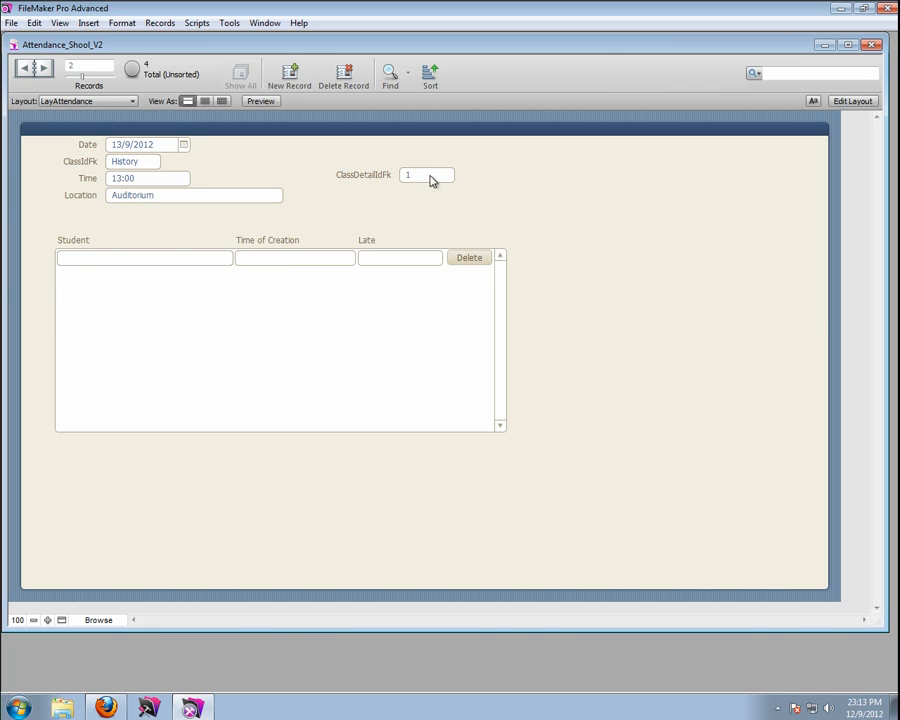
- Let the Attendance table's ClassDetailIdFk auto-enter calculation replace existing values, and save the database definition
{"action": "left_click", "coordinate": [11, 22]}
{"action": "mouse_move", "coordinate": [130, 146]}
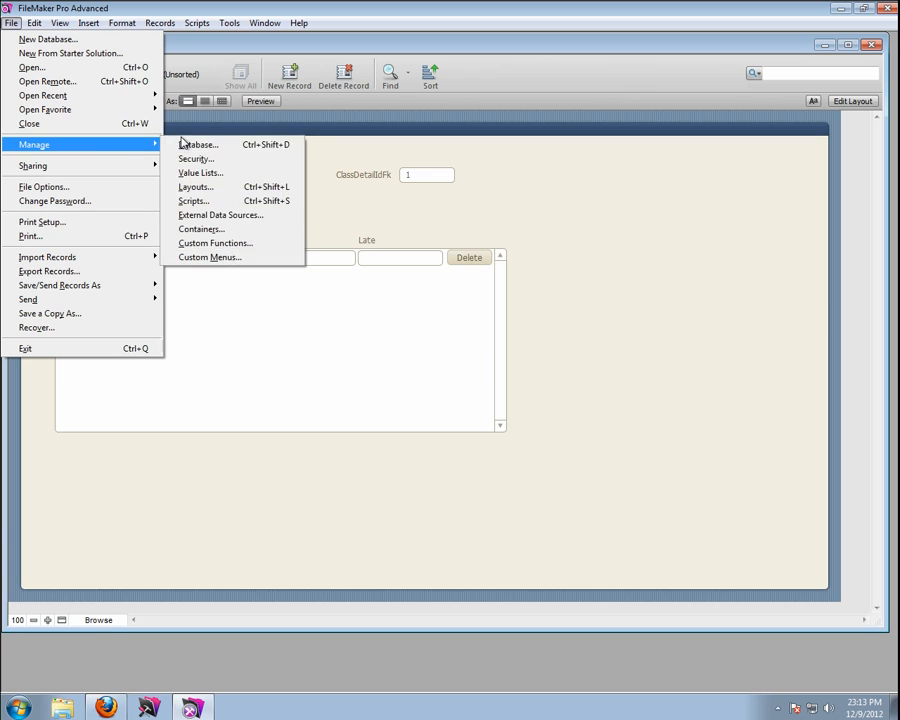
{"action": "left_click", "coordinate": [190, 144]}
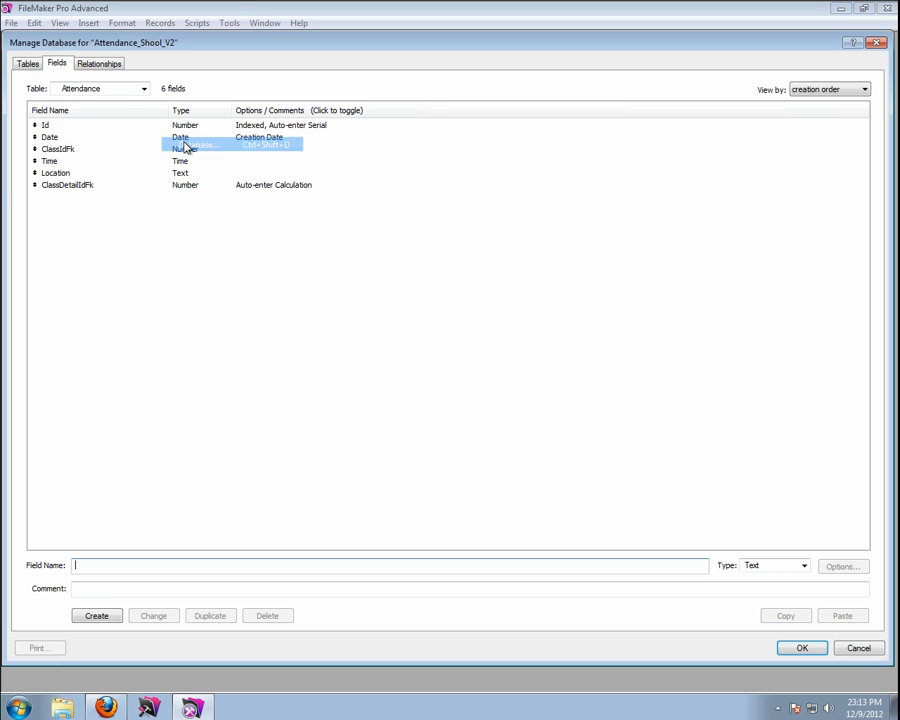
{"action": "double_click", "coordinate": [62, 186]}
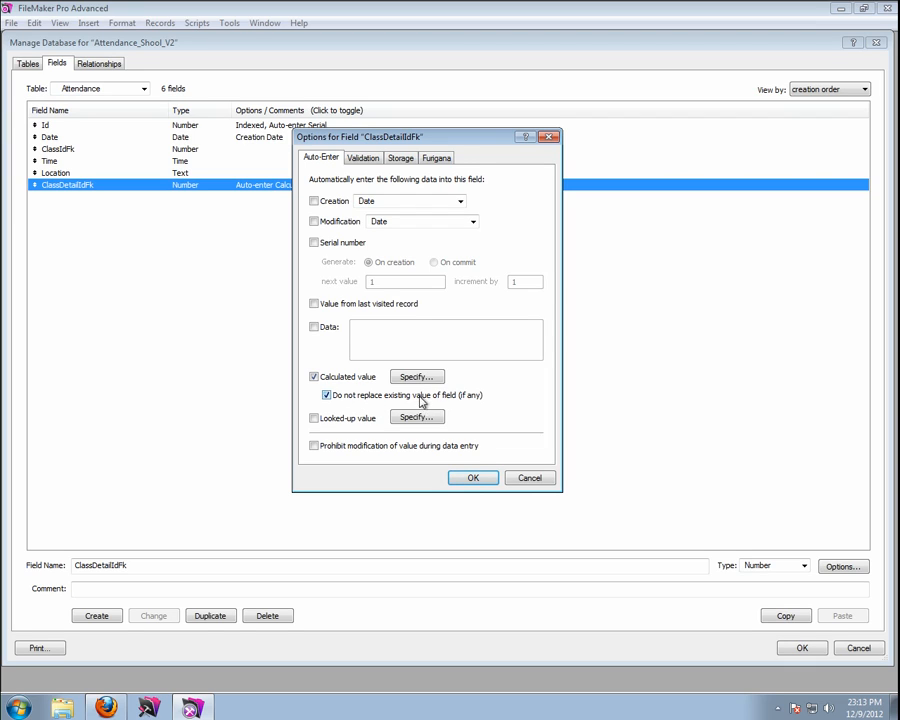
{"action": "left_click", "coordinate": [327, 396]}
{"action": "left_click", "coordinate": [473, 477]}
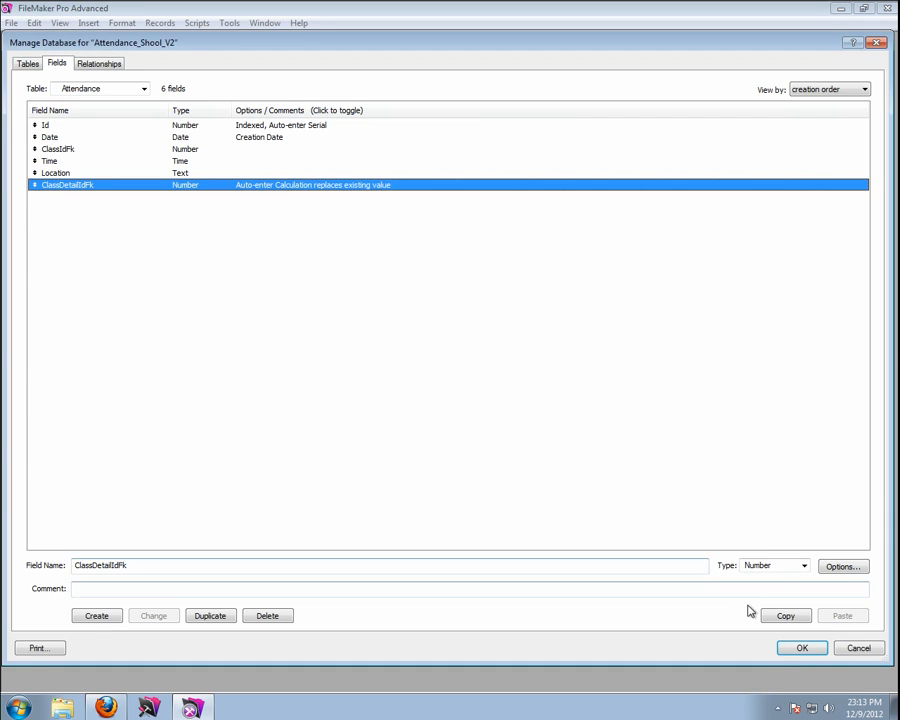
{"action": "left_click", "coordinate": [802, 648]}
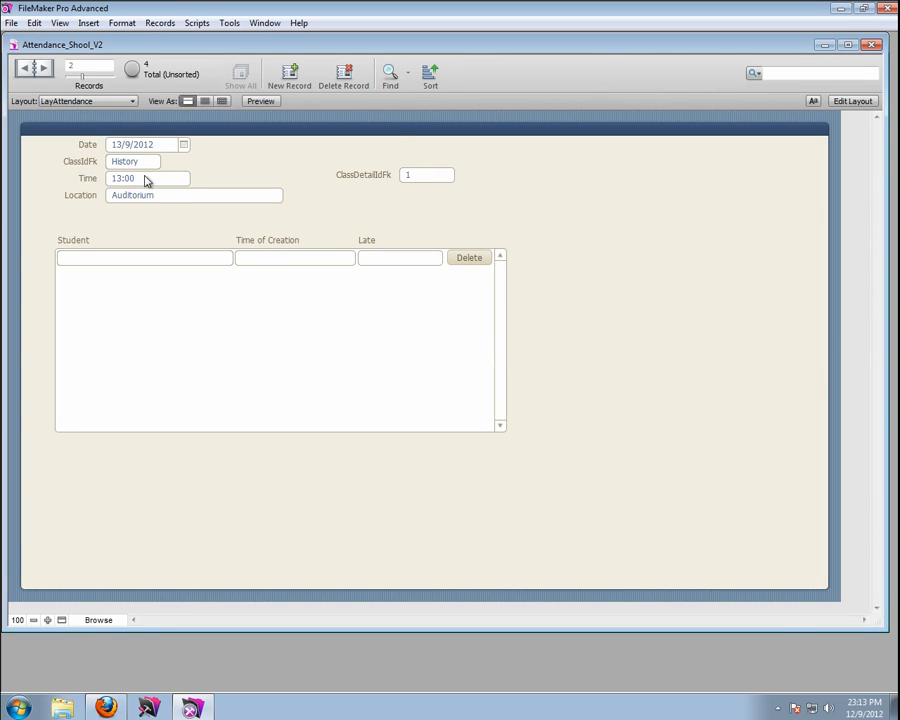
- Reselect Auditorium in the second attendance record and Room 103 in the first to recalculate ClassDetailIdFk
{"action": "left_click", "coordinate": [160, 203]}
{"action": "left_click", "coordinate": [157, 217]}
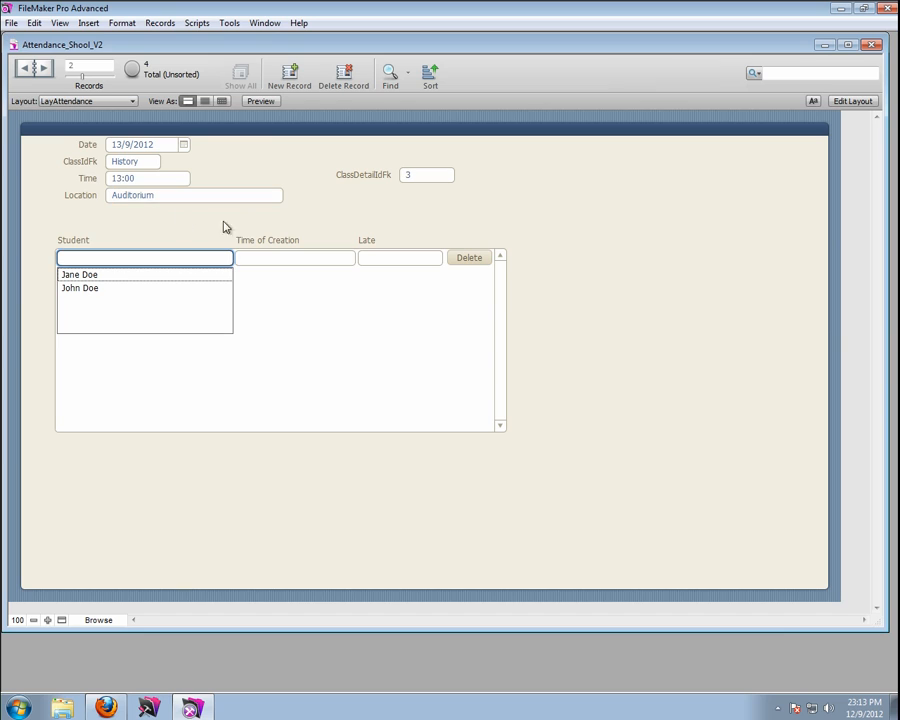
{"action": "left_click", "coordinate": [245, 222]}
{"action": "key", "text": "ctrl+Up"}
{"action": "left_click", "coordinate": [170, 199]}
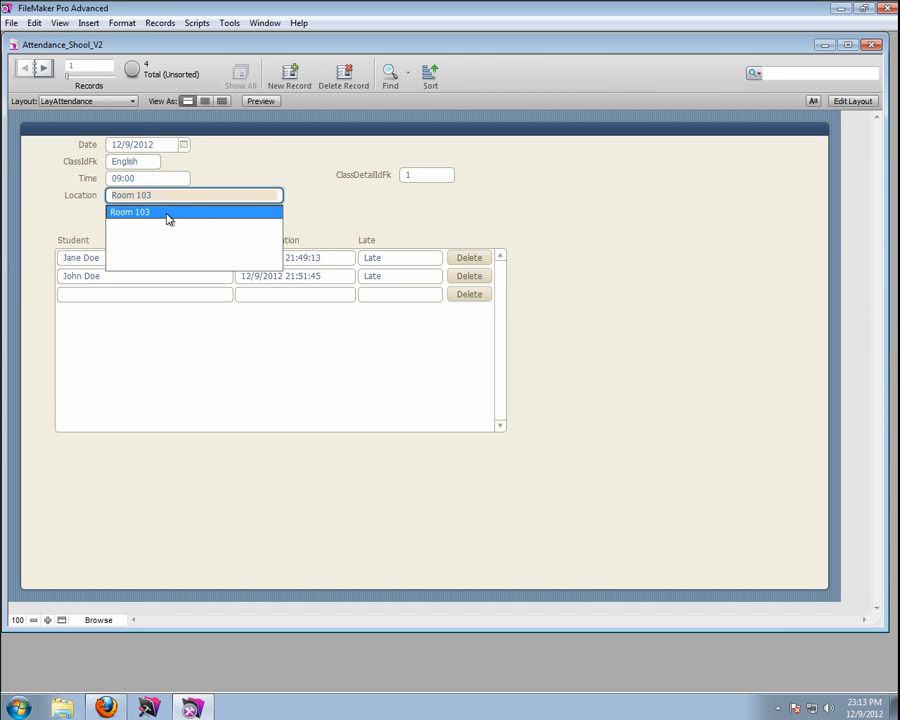
{"action": "left_click", "coordinate": [167, 213]}
{"action": "left_click", "coordinate": [185, 219]}
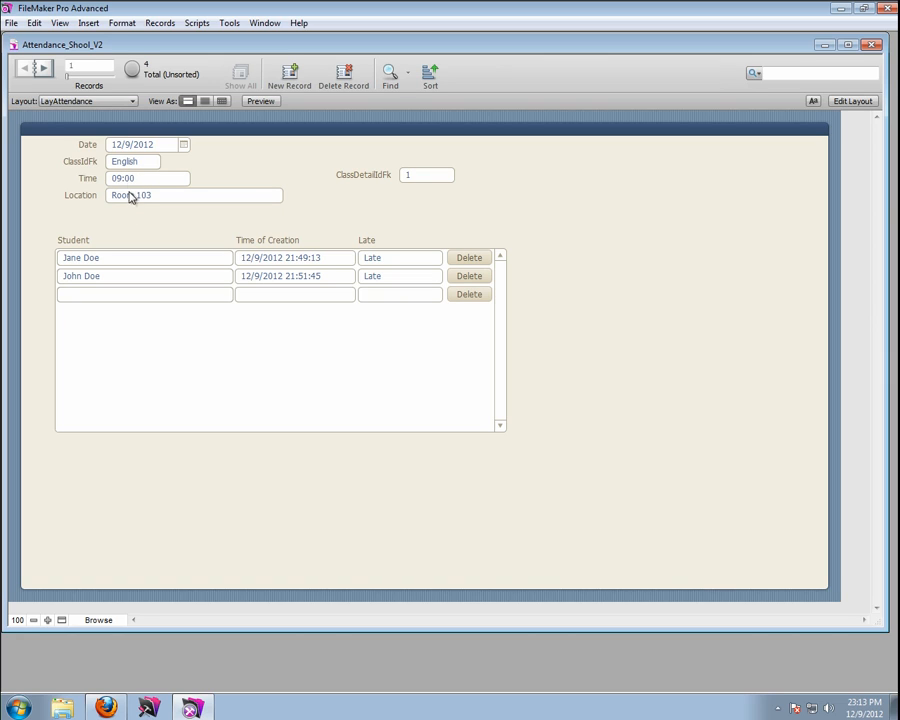
- Reselect Room 103 as the location in the third attendance record
{"action": "key", "text": "ctrl+Down"}
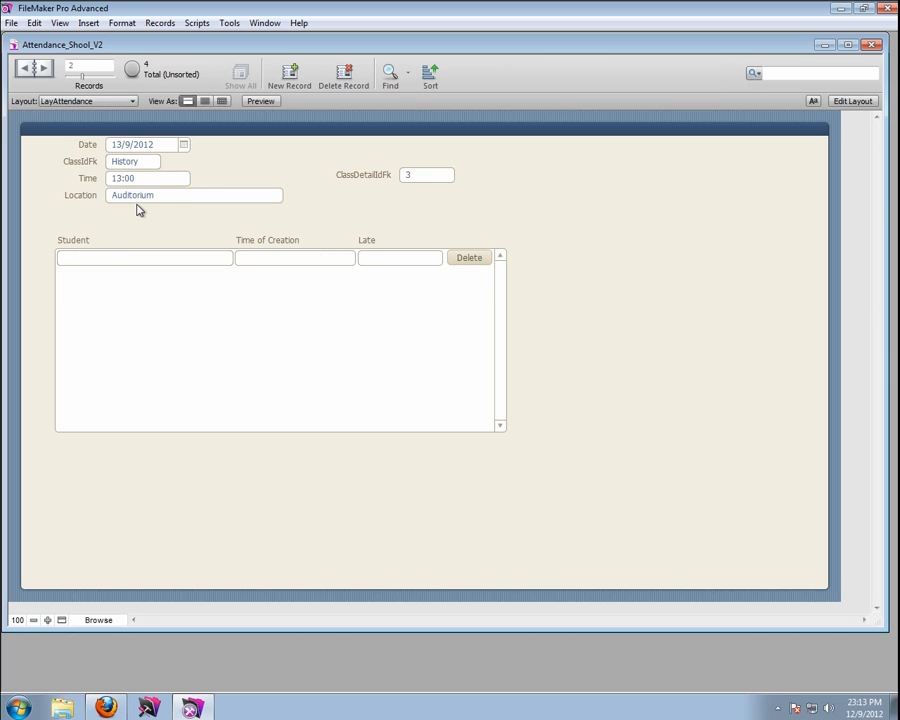
{"action": "key", "text": "ctrl+Down"}
{"action": "left_click", "coordinate": [166, 197]}
{"action": "left_click", "coordinate": [155, 214]}
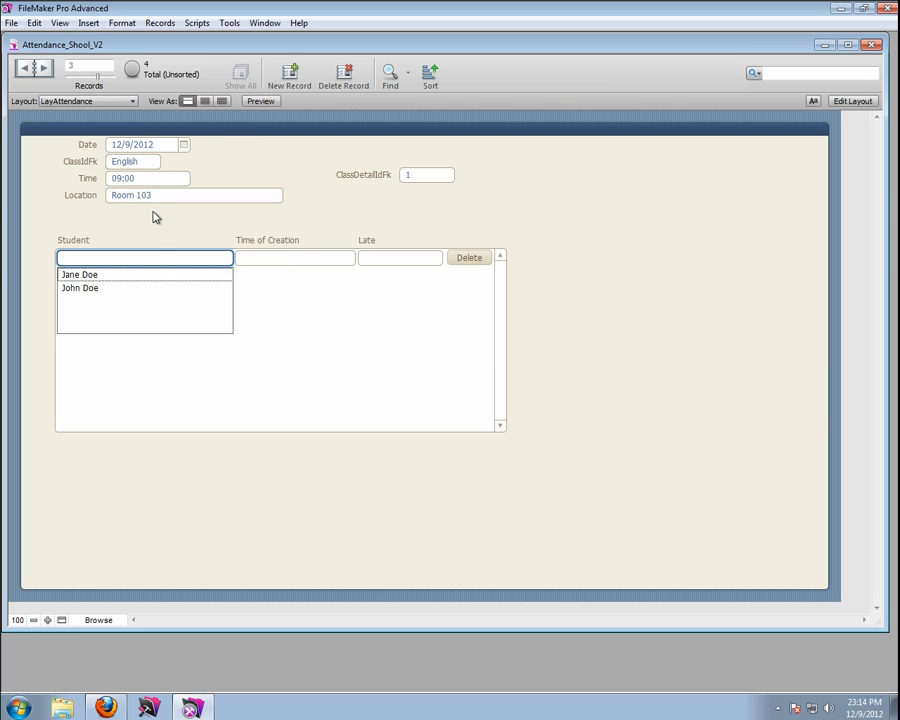
{"action": "left_click", "coordinate": [154, 231]}
- Change the third attendance record to date 15/9/2012, class History, time 15:00 and location Room G17
{"action": "left_click", "coordinate": [140, 162]}
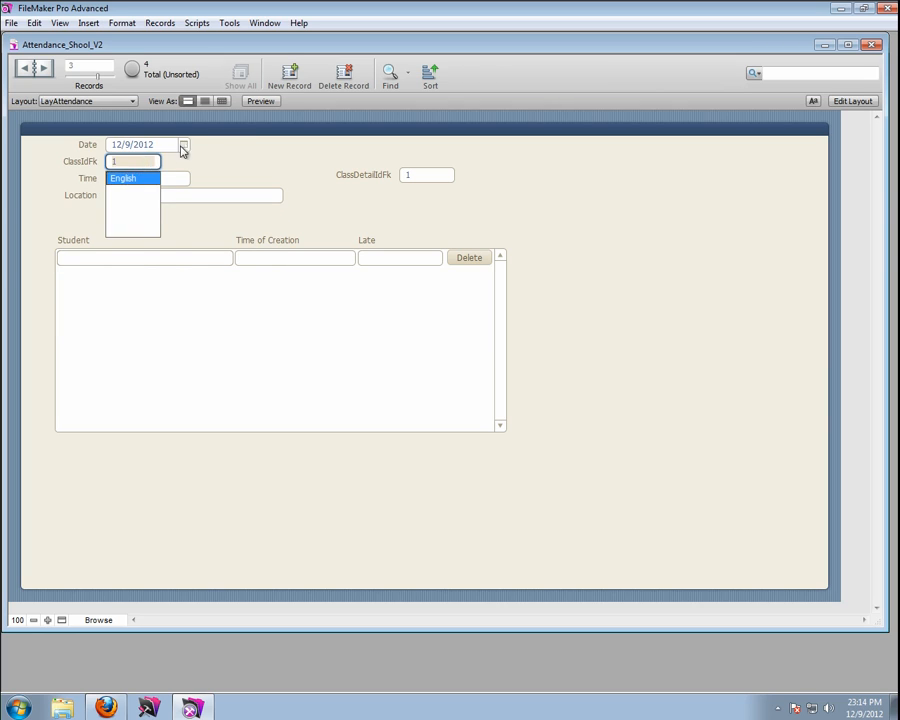
{"action": "left_click", "coordinate": [183, 145]}
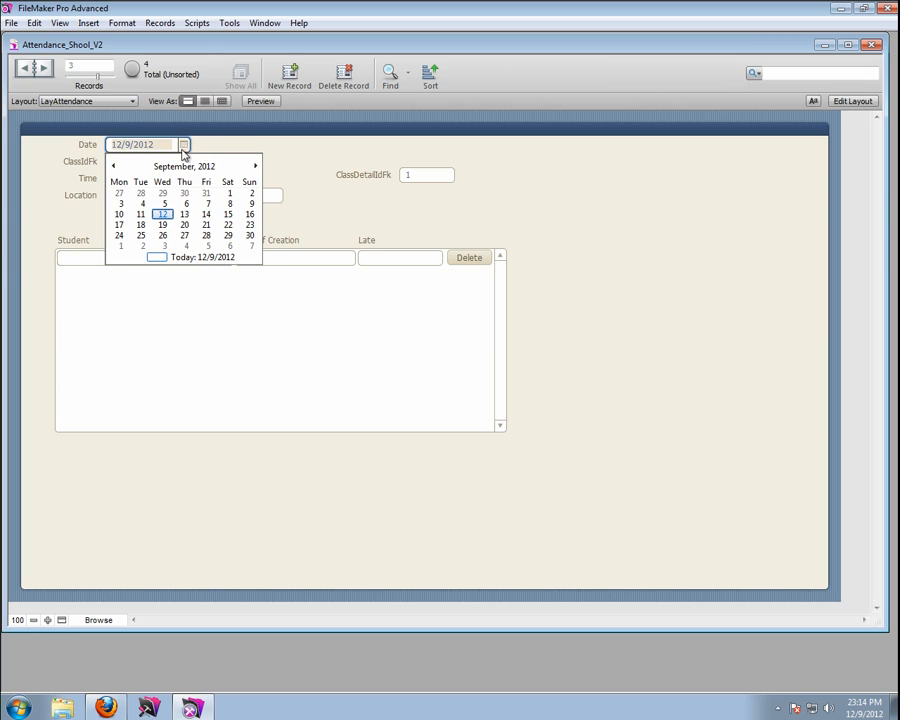
{"action": "left_click", "coordinate": [228, 214]}
{"action": "key", "text": "Tab"}
{"action": "left_click", "coordinate": [143, 179]}
{"action": "left_click", "coordinate": [150, 178]}
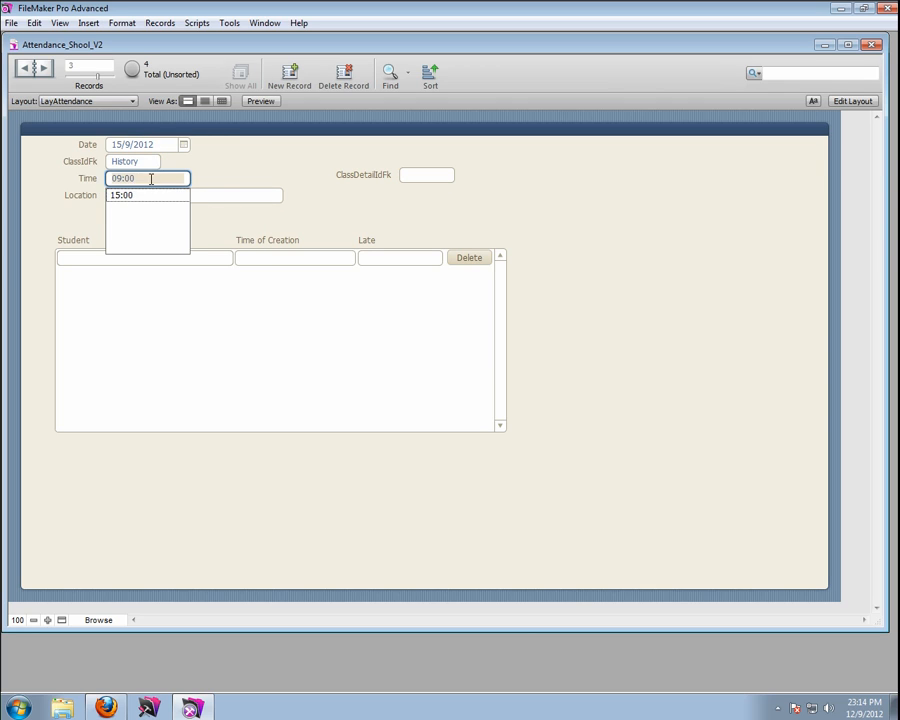
{"action": "left_click", "coordinate": [136, 196]}
{"action": "left_click", "coordinate": [145, 212]}
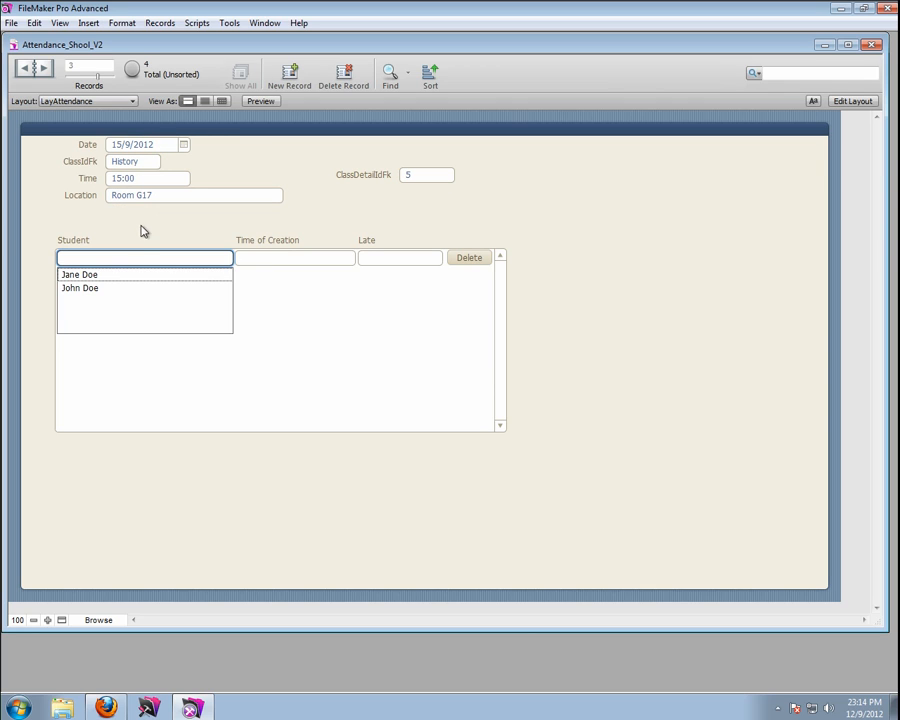
{"action": "left_click", "coordinate": [141, 228]}
- Reselect Auditorium as the location in the fourth attendance record to fill its ClassDetailIdFk
{"action": "scroll", "coordinate": [240, 222], "scroll_direction": "down", "scroll_amount": 1}
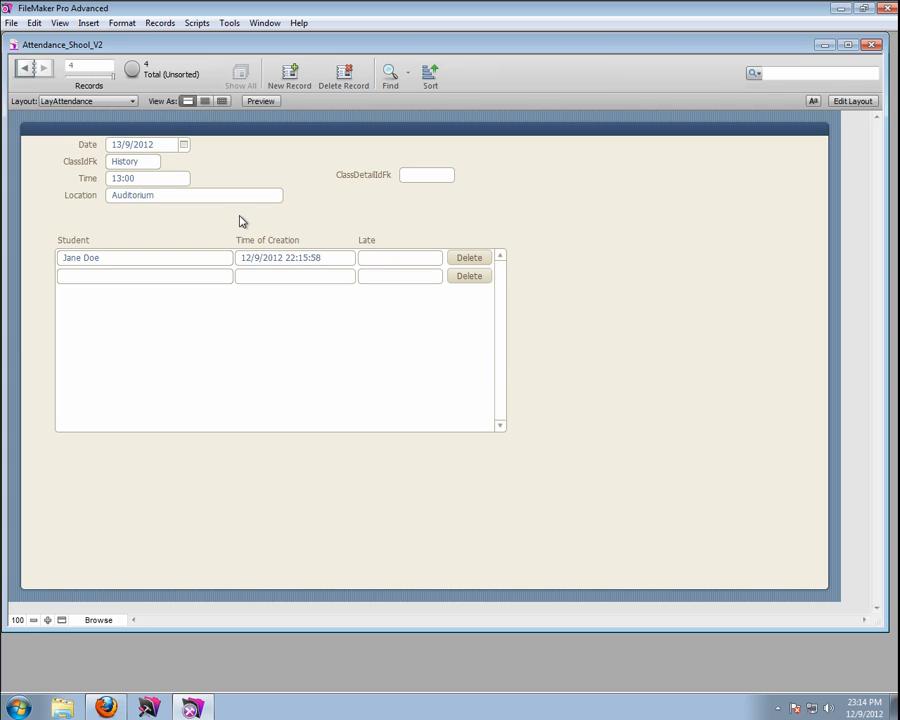
{"action": "left_click", "coordinate": [190, 196]}
{"action": "left_click", "coordinate": [158, 213]}
{"action": "left_click", "coordinate": [161, 224]}
- Page through all the attendance records and compare their ClassDetailIdFk values, ending on the last record
{"action": "scroll", "coordinate": [228, 233], "scroll_direction": "up", "scroll_amount": 2}
{"action": "scroll", "coordinate": [227, 232], "scroll_direction": "up", "scroll_amount": 1}
{"action": "scroll", "coordinate": [227, 232], "scroll_direction": "down", "scroll_amount": 3}
{"action": "scroll", "coordinate": [460, 197], "scroll_direction": "up", "scroll_amount": 3}
{"action": "scroll", "coordinate": [460, 197], "scroll_direction": "down", "scroll_amount": 3}
{"action": "scroll", "coordinate": [460, 197], "scroll_direction": "up", "scroll_amount": 3}
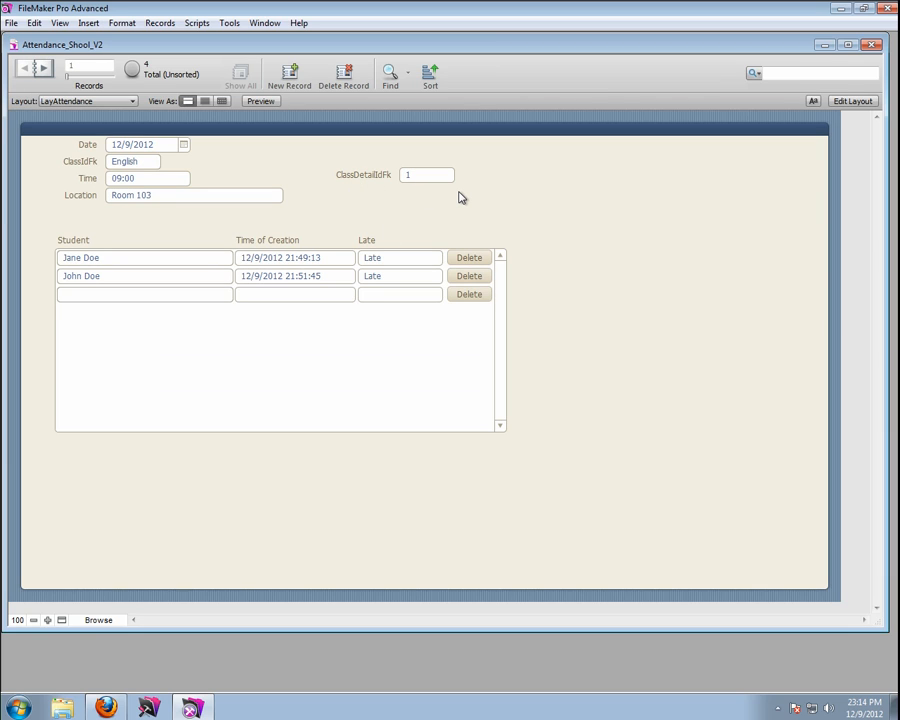
{"action": "scroll", "coordinate": [460, 197], "scroll_direction": "down", "scroll_amount": 3}
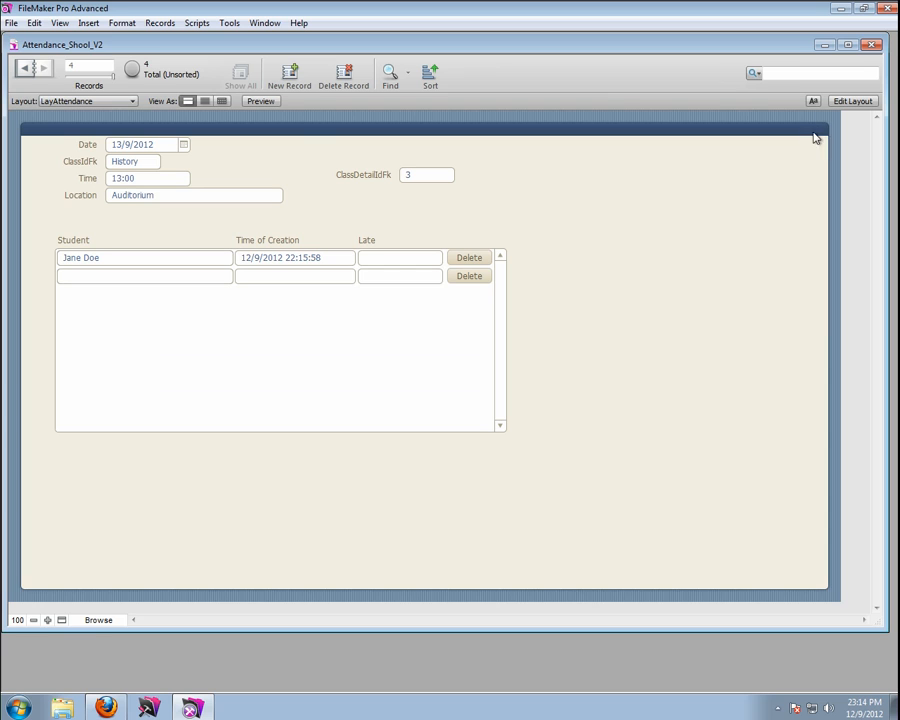
- Switch to the LayClasses layout
{"action": "left_click", "coordinate": [70, 101]}
{"action": "mouse_move", "coordinate": [116, 130]}
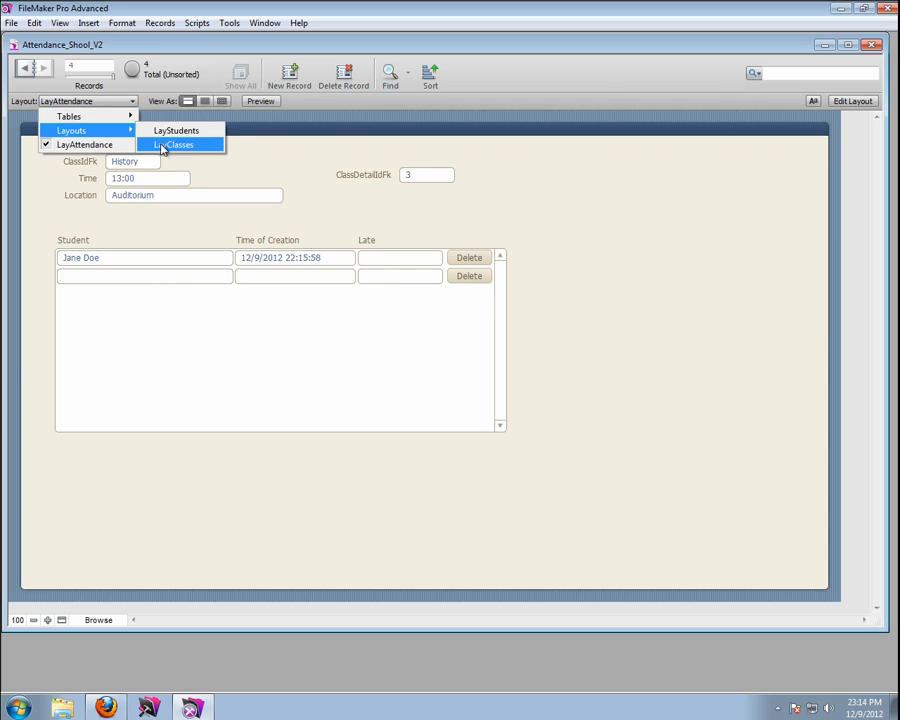
{"action": "left_click", "coordinate": [170, 145]}
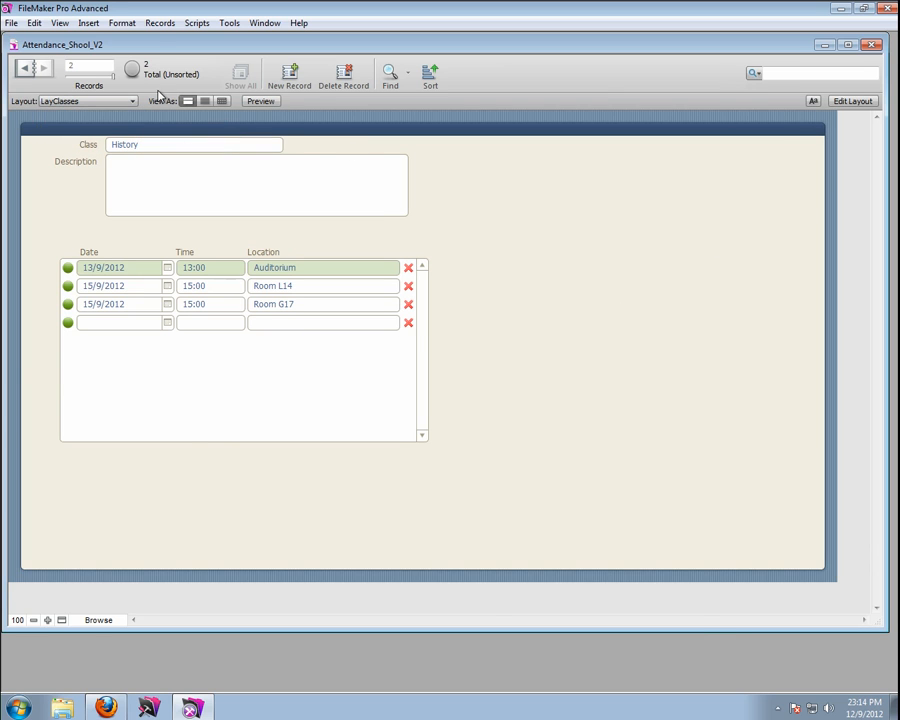
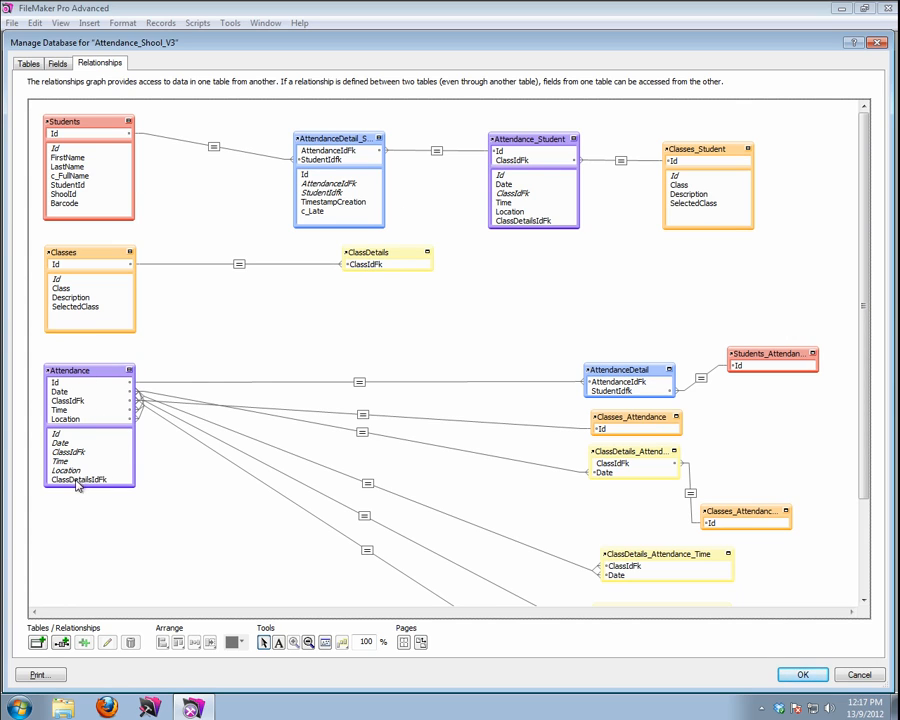
- Duplicate the Attendance, AttendanceDetail and related Students table occurrences together, and place the copies in the space just below ClassDetails
{"action": "left_click", "coordinate": [87, 375]}
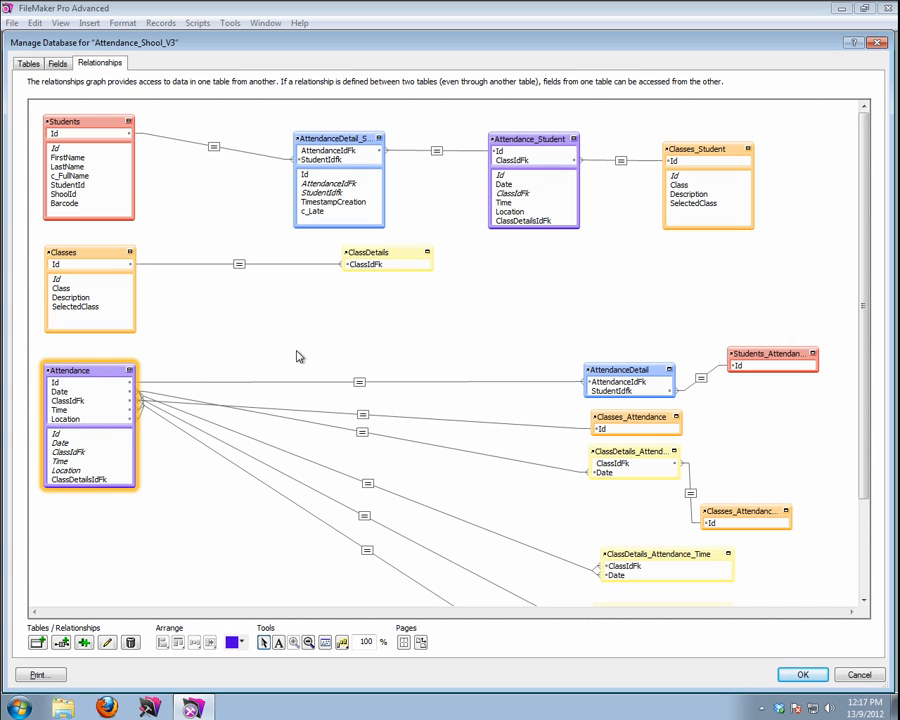
{"action": "left_click", "coordinate": [776, 356], "text": "shift"}
{"action": "left_click", "coordinate": [614, 372], "text": "shift"}
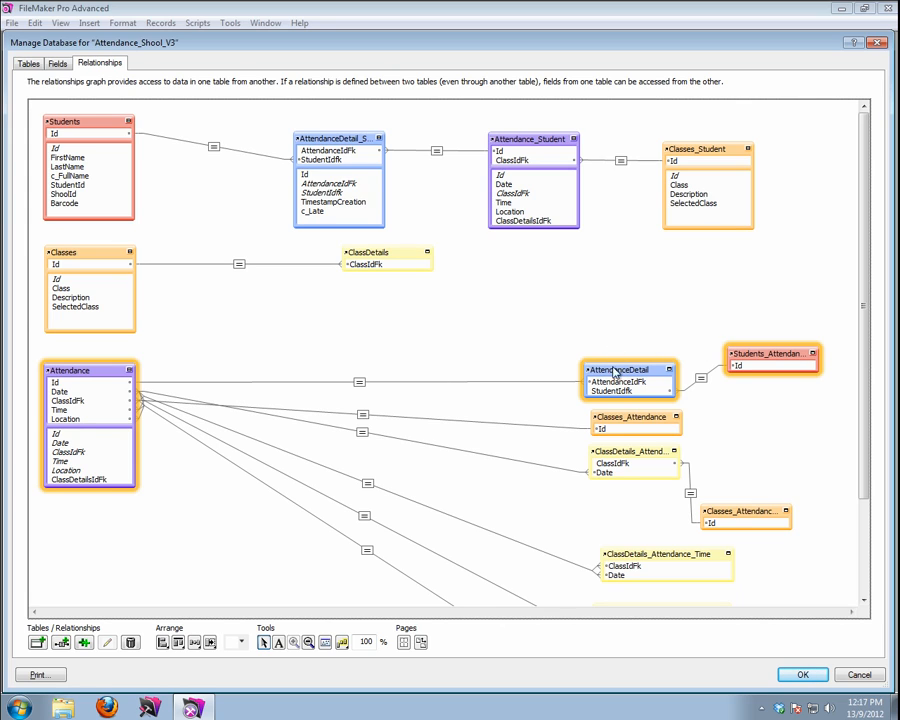
{"action": "left_click", "coordinate": [84, 647]}
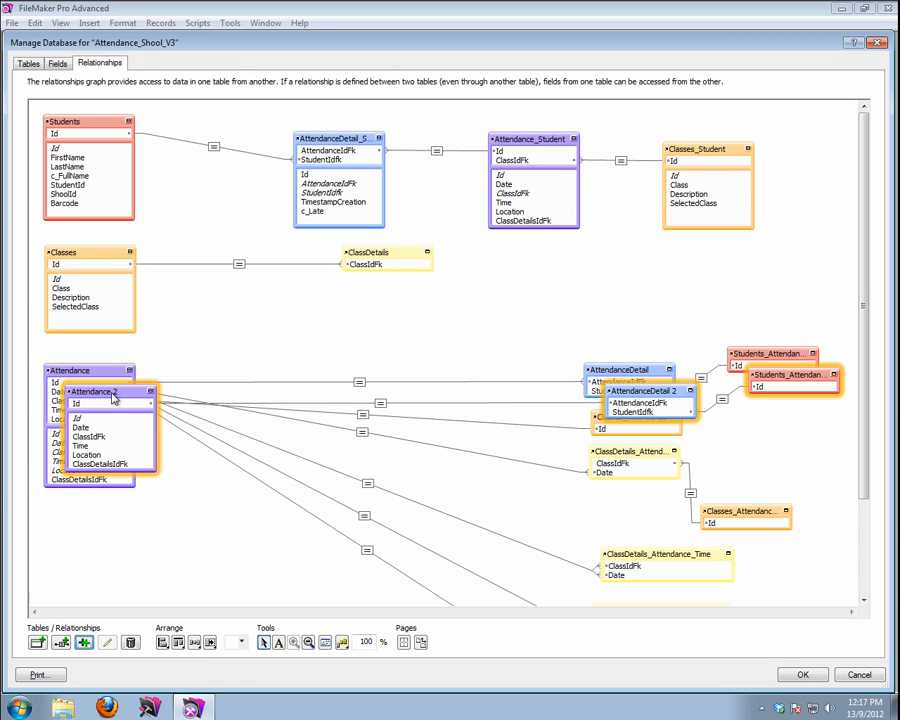
{"action": "left_click_drag", "start_coordinate": [112, 395], "coordinate": [368, 296]}
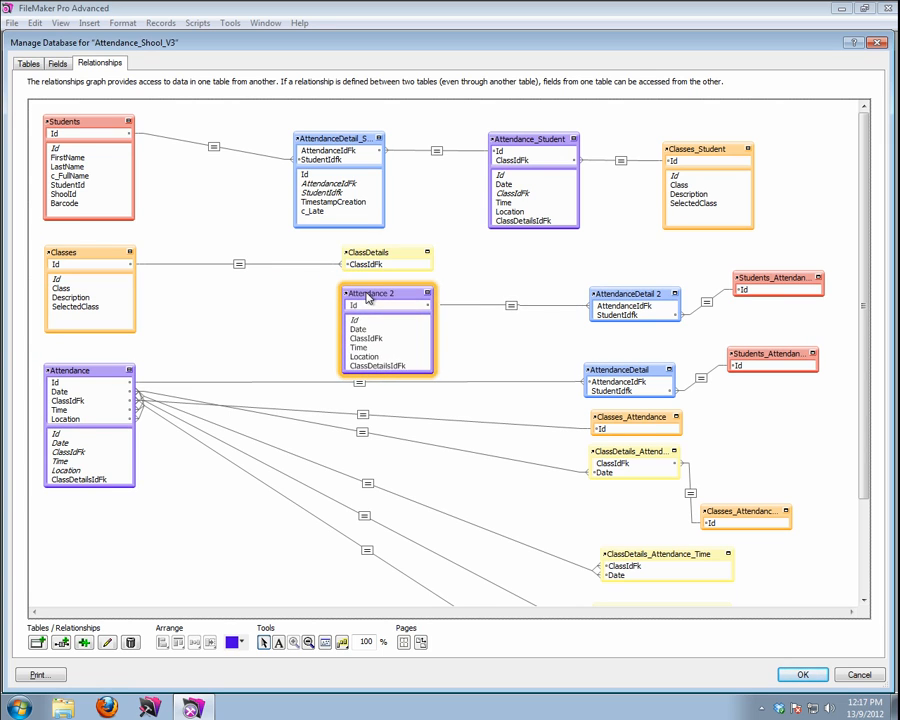
- Rename the copied Attendance occurrence Attendance_Classes and the copied AttendanceDetail occurrence AttendanceDetail_Classes
{"action": "double_click", "coordinate": [368, 296]}
{"action": "left_click", "coordinate": [420, 498]}
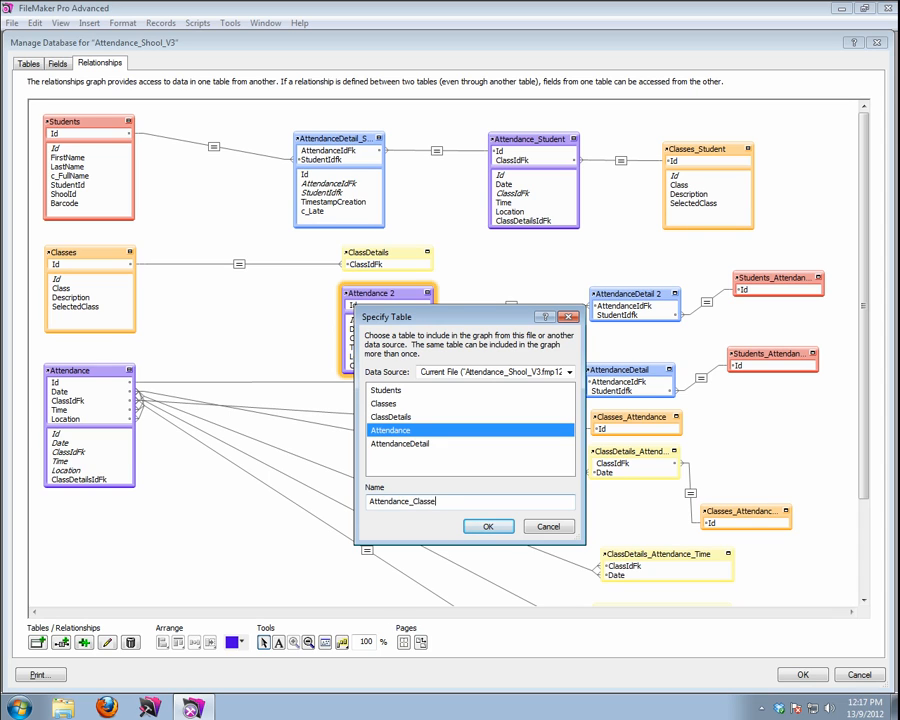
{"action": "key", "text": "Return"}
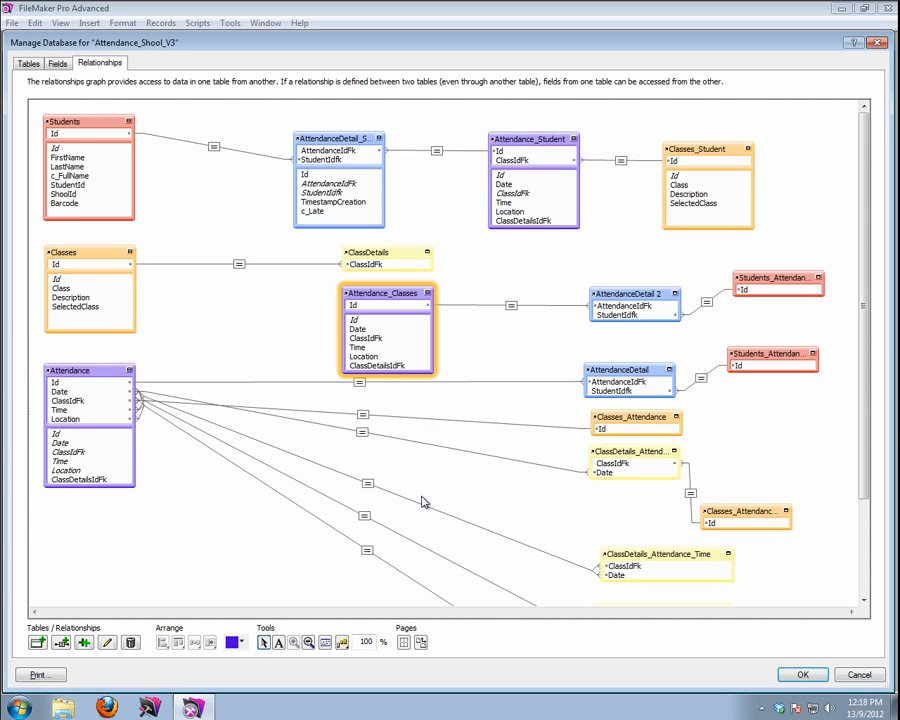
{"action": "double_click", "coordinate": [631, 292]}
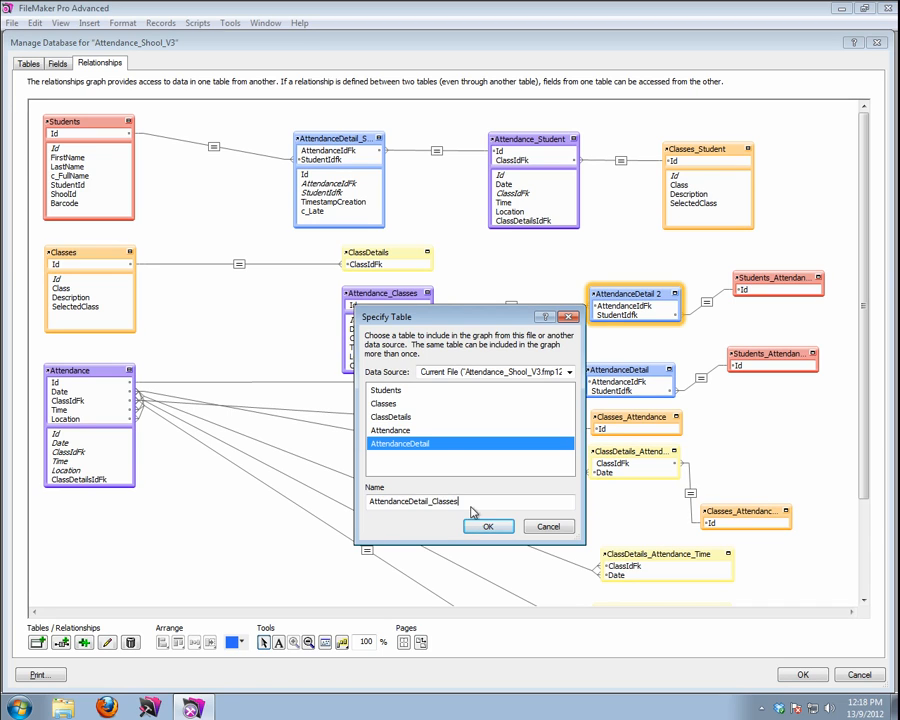
{"action": "left_click", "coordinate": [484, 525]}
- Rename the copied Students occurrence, replacing the trailing 2 after Students_Attendance_Details with an underscore suffix
{"action": "double_click", "coordinate": [765, 278]}
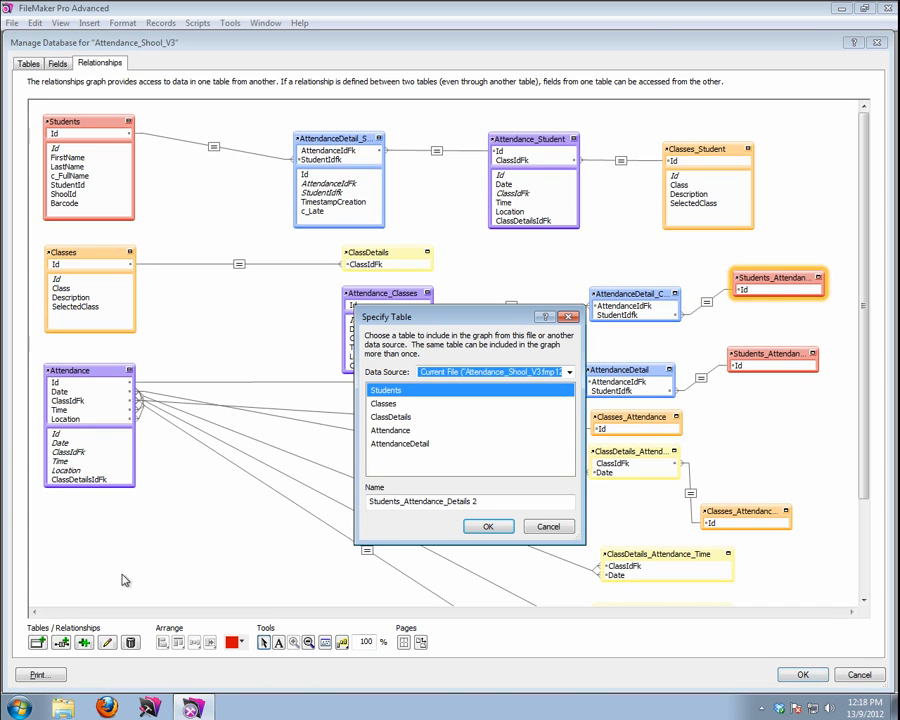
{"action": "left_click", "coordinate": [487, 501]}
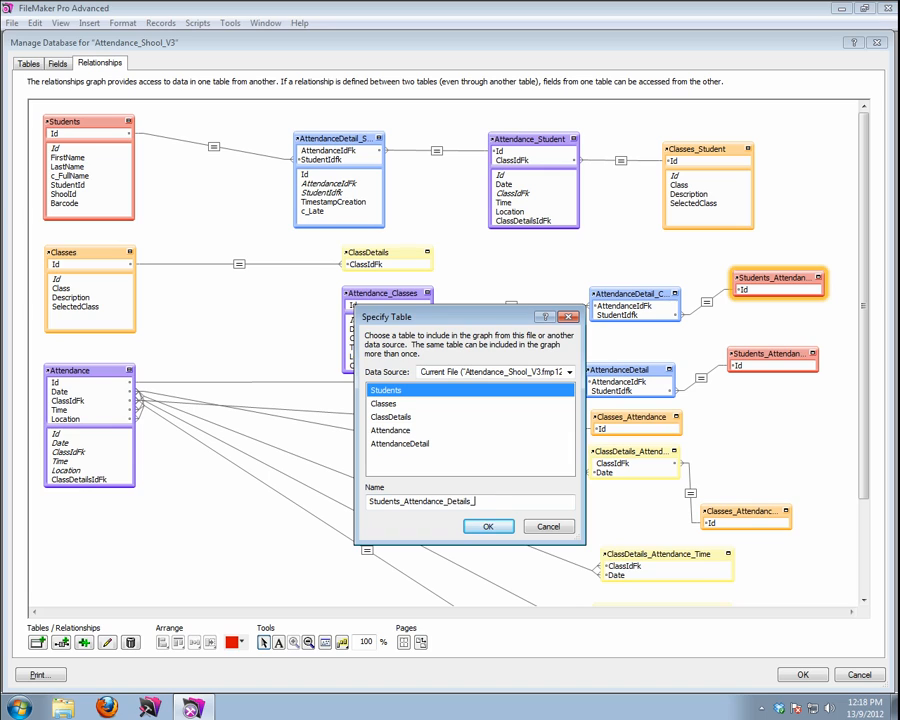
{"action": "key", "text": "Return"}
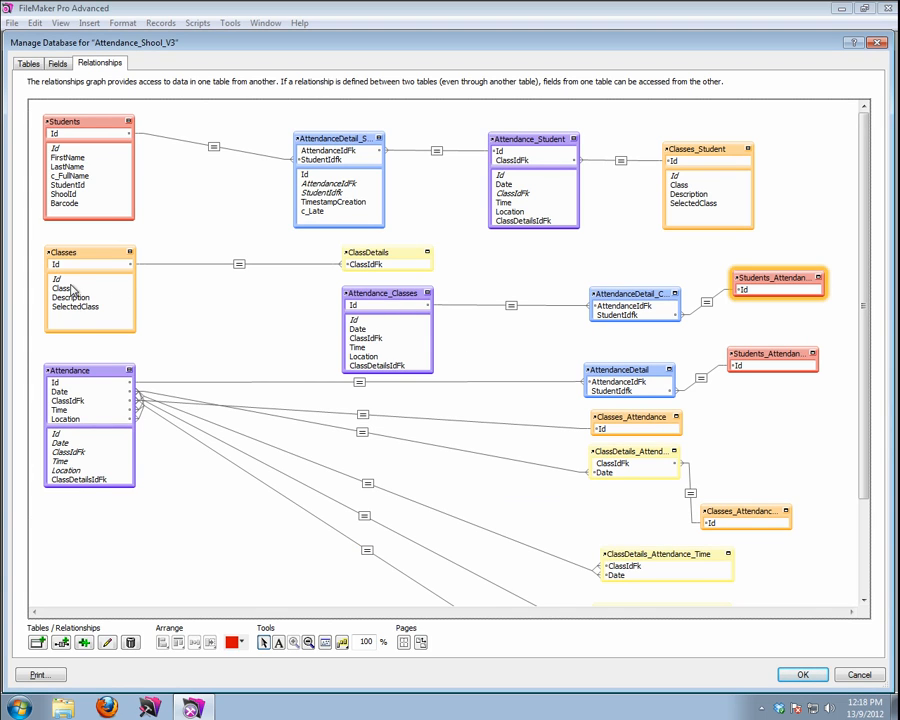
- Relate SelectedClass in Classes to ClassDetailsIdFk in Attendance_Classes, and select the Attendance_Classes occurrence
{"action": "mouse_move", "coordinate": [76, 312]}
{"action": "left_mouse_down"}
{"action": "mouse_move", "coordinate": [165, 307]}
{"action": "mouse_move", "coordinate": [267, 329]}
{"action": "mouse_move", "coordinate": [357, 368]}
{"action": "left_mouse_up"}
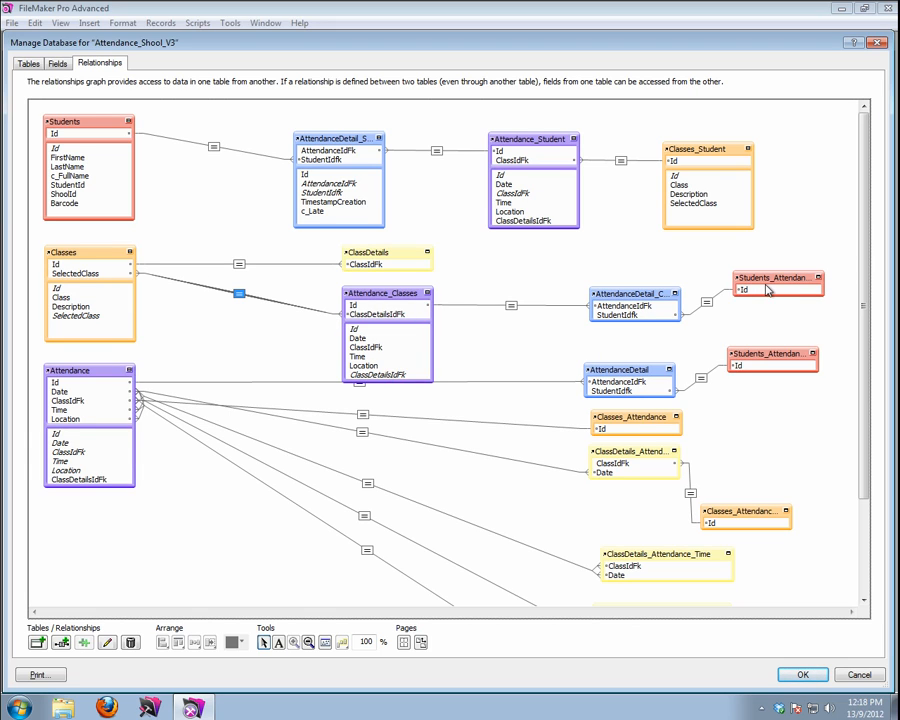
{"action": "left_click", "coordinate": [426, 294]}
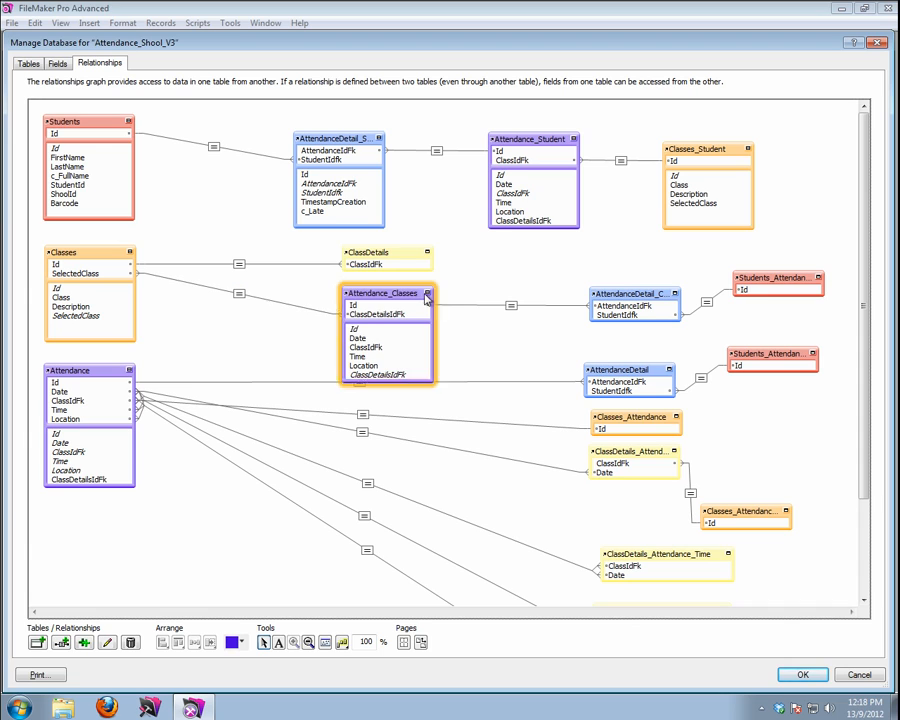
- Save the relationships and draw a portal about 372 by 417 pt beside the ClassDetails portal, showing AttendanceDetail_Classes records with a vertical scroll bar
{"action": "left_click", "coordinate": [804, 676]}
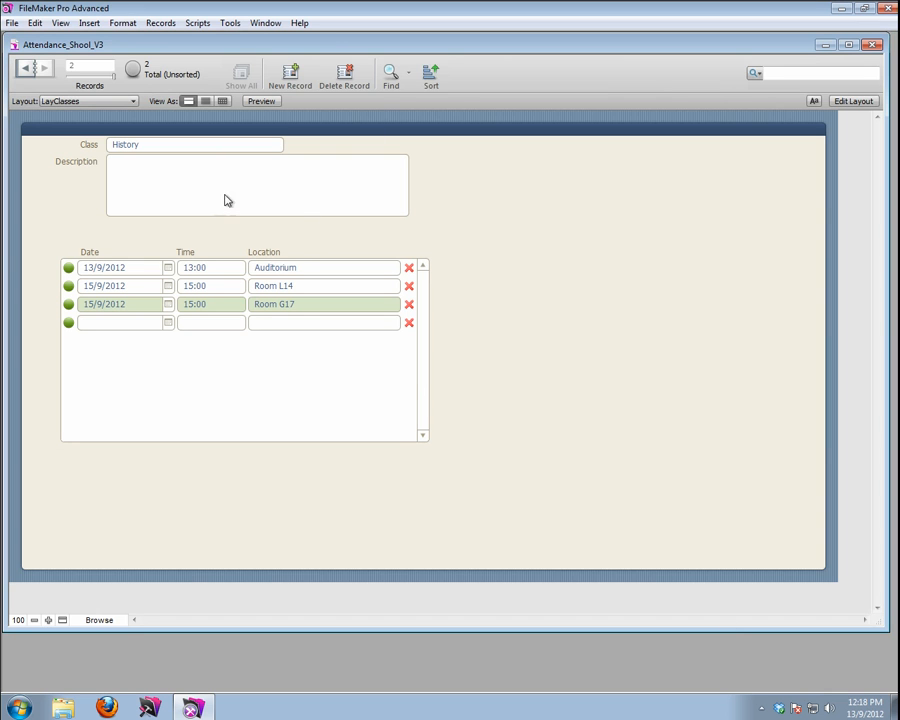
{"action": "left_click", "coordinate": [853, 101]}
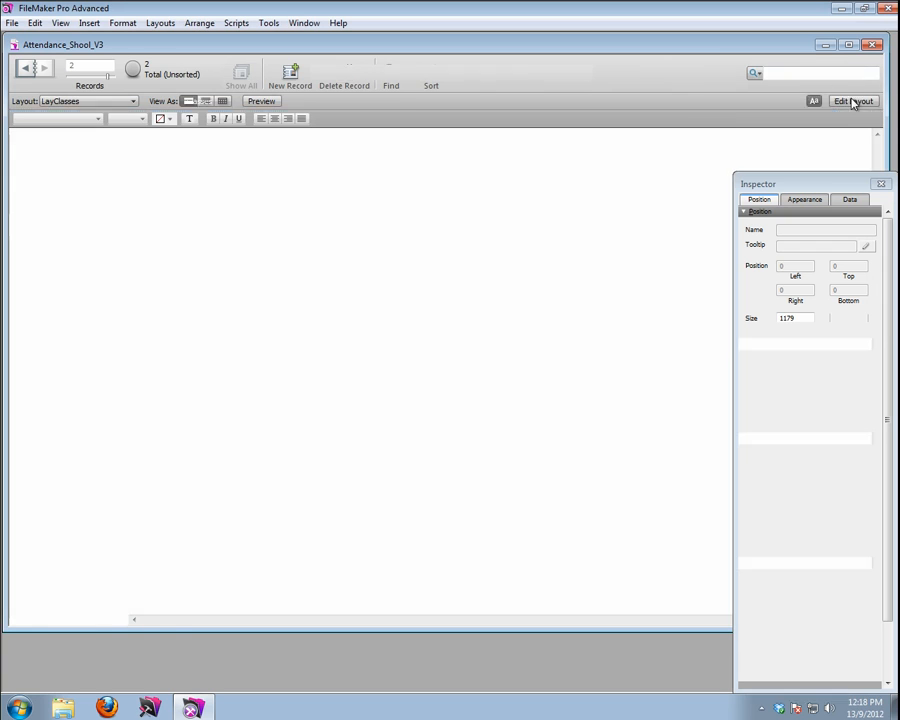
{"action": "left_click", "coordinate": [481, 75]}
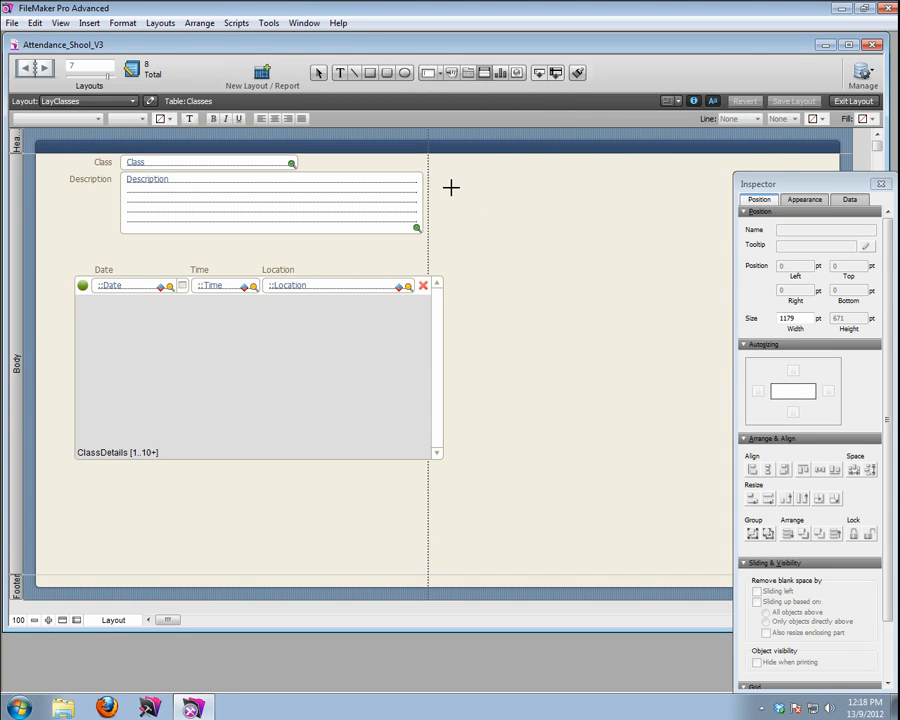
{"action": "left_click_drag", "start_coordinate": [455, 173], "coordinate": [717, 465]}
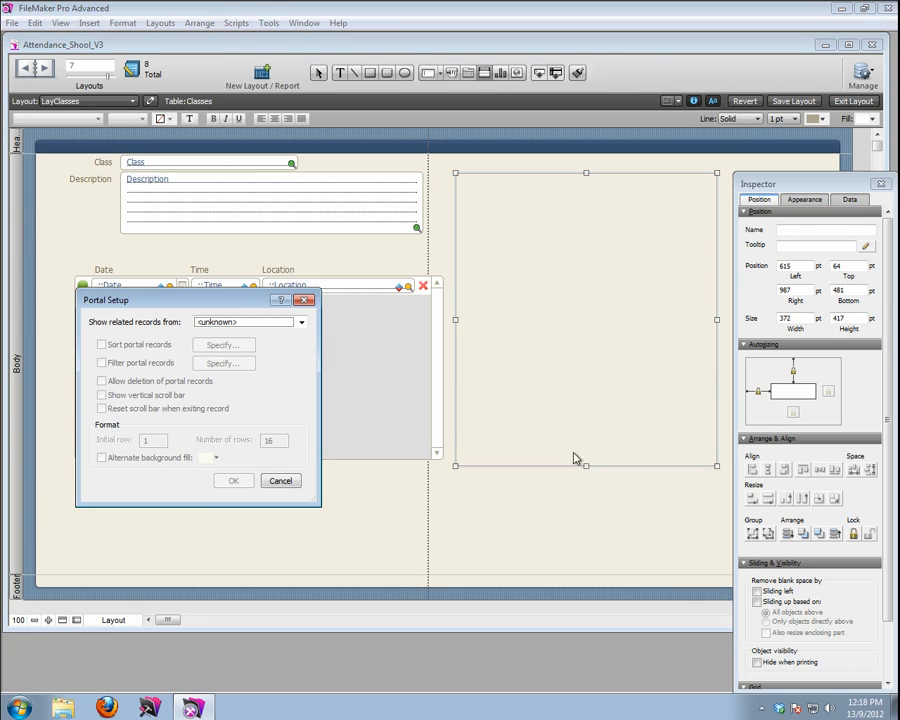
{"action": "left_click", "coordinate": [301, 324]}
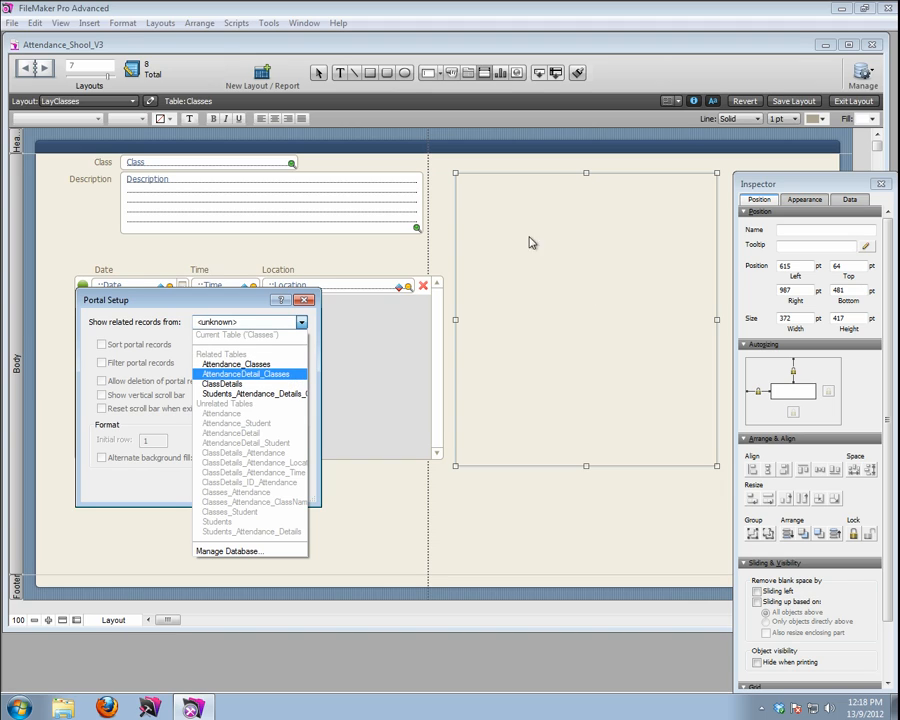
{"action": "left_click", "coordinate": [255, 376]}
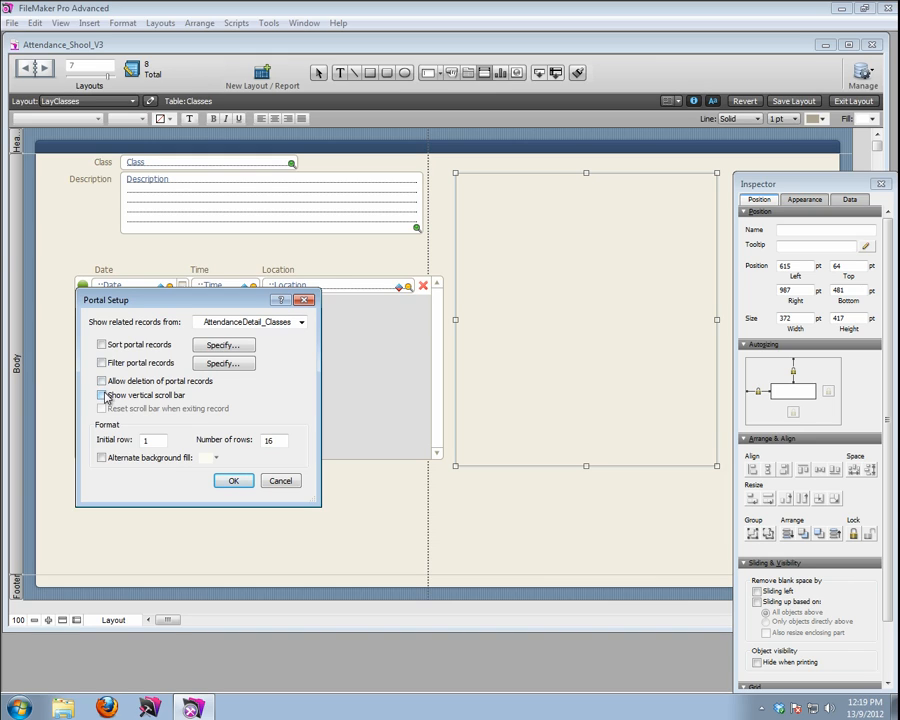
{"action": "left_click", "coordinate": [102, 395]}
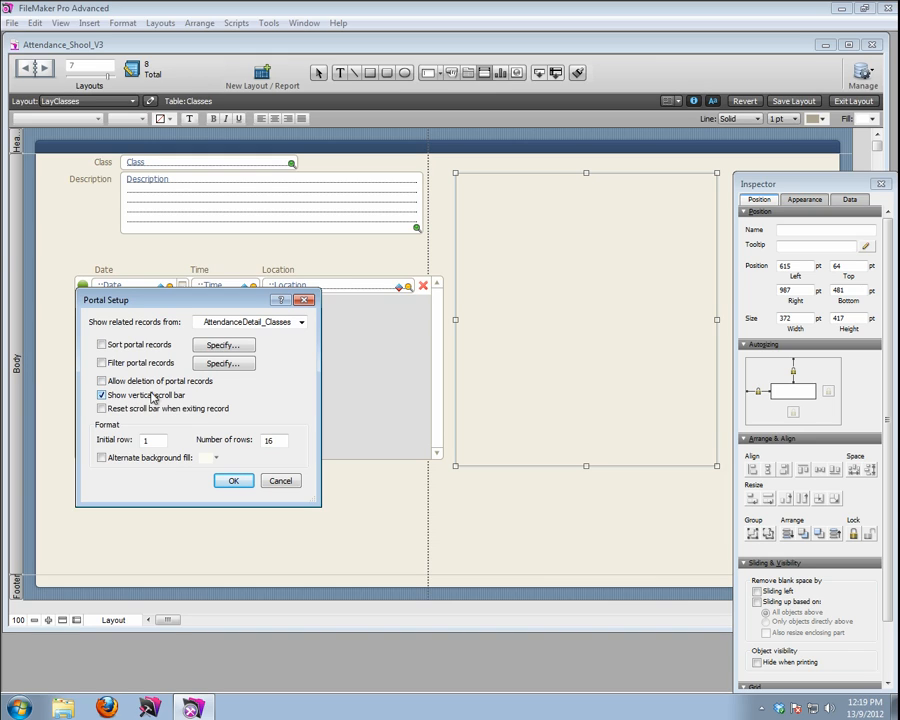
{"action": "left_click", "coordinate": [233, 481]}
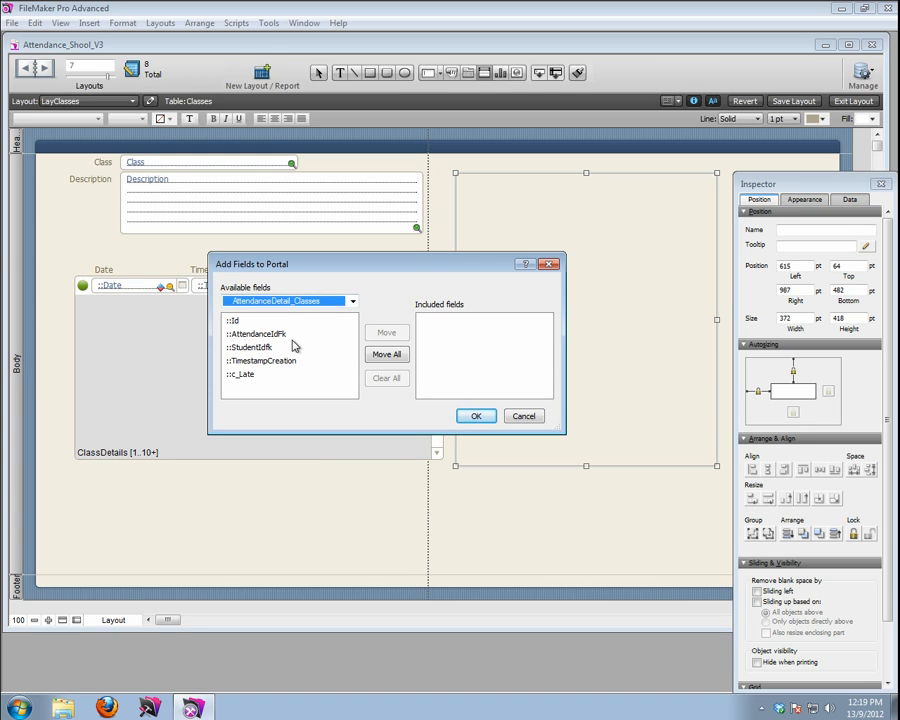
- Add c_FullName from Students_Attendance_Details_Classes and c_Late from AttendanceDetail_Classes to the portal, with c_FullName first, and return to Browse mode
{"action": "double_click", "coordinate": [248, 375]}
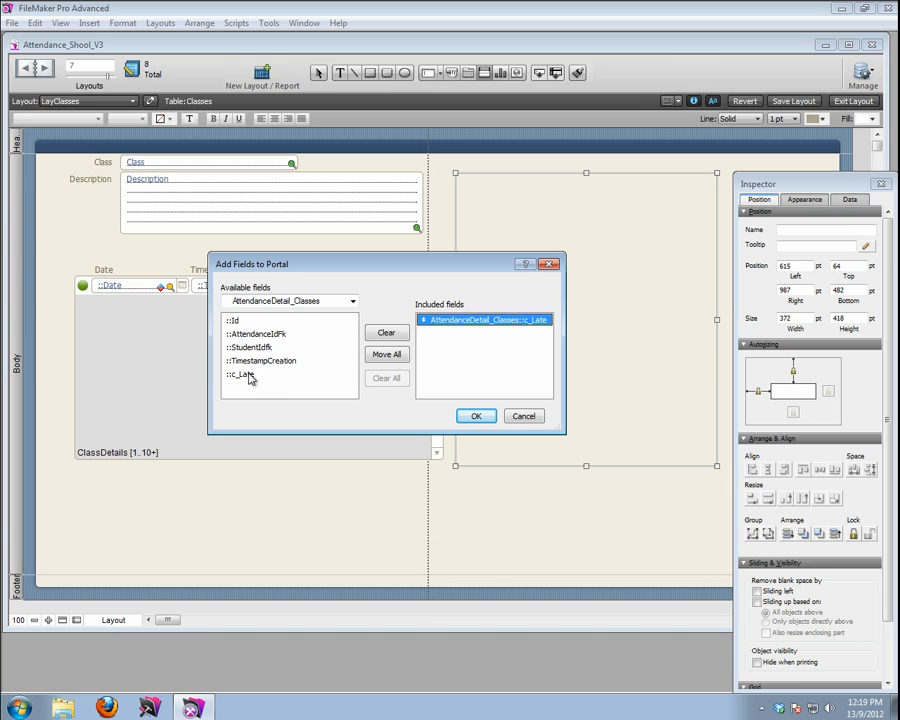
{"action": "left_click", "coordinate": [353, 302]}
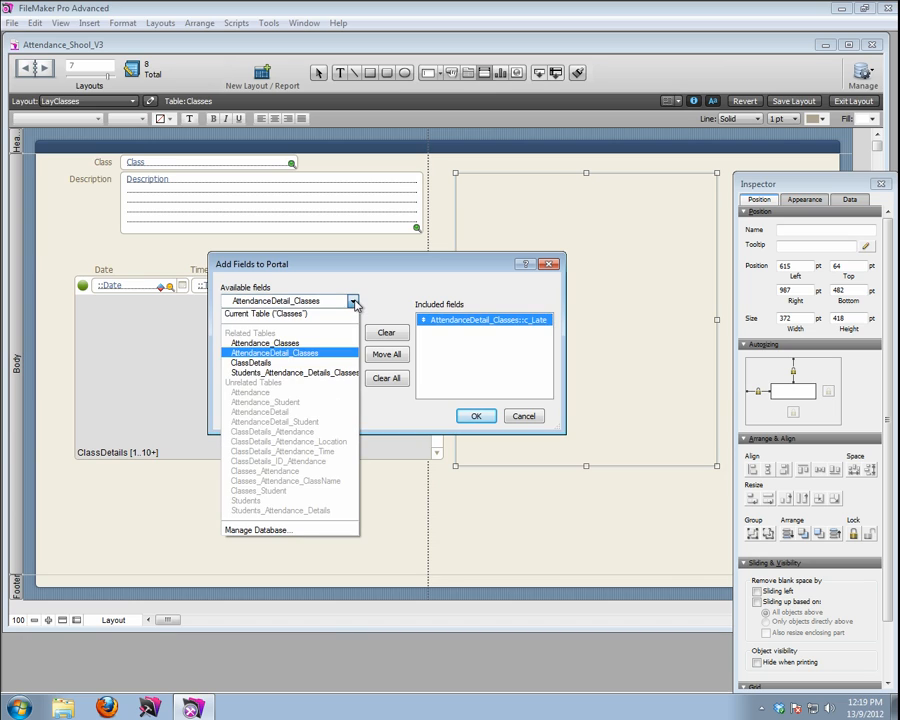
{"action": "left_click", "coordinate": [268, 372]}
{"action": "left_click", "coordinate": [255, 366]}
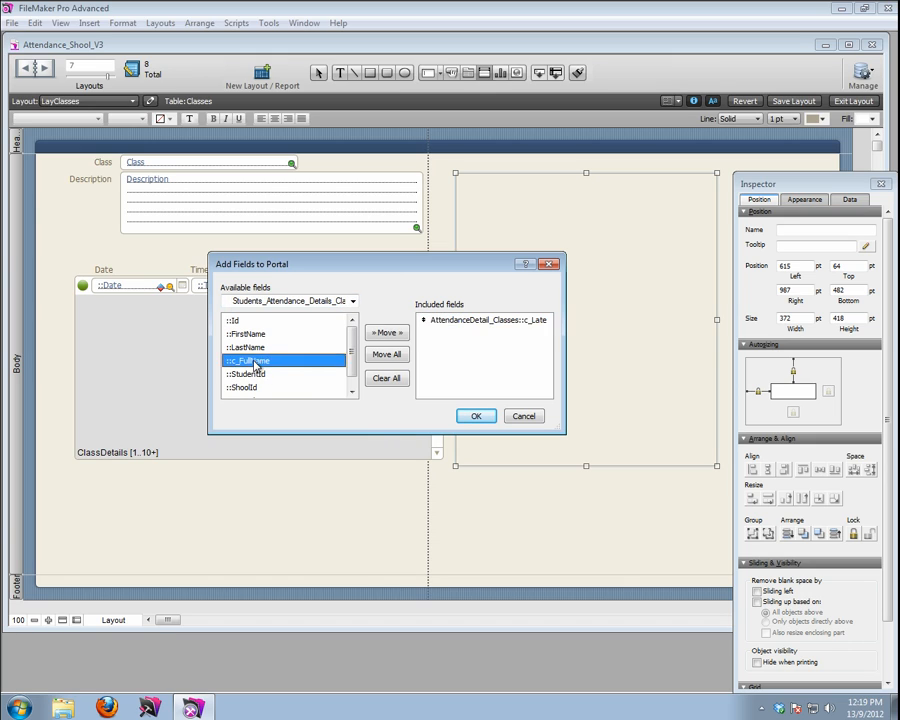
{"action": "double_click", "coordinate": [255, 366]}
{"action": "left_click_drag", "start_coordinate": [445, 333], "coordinate": [445, 321]}
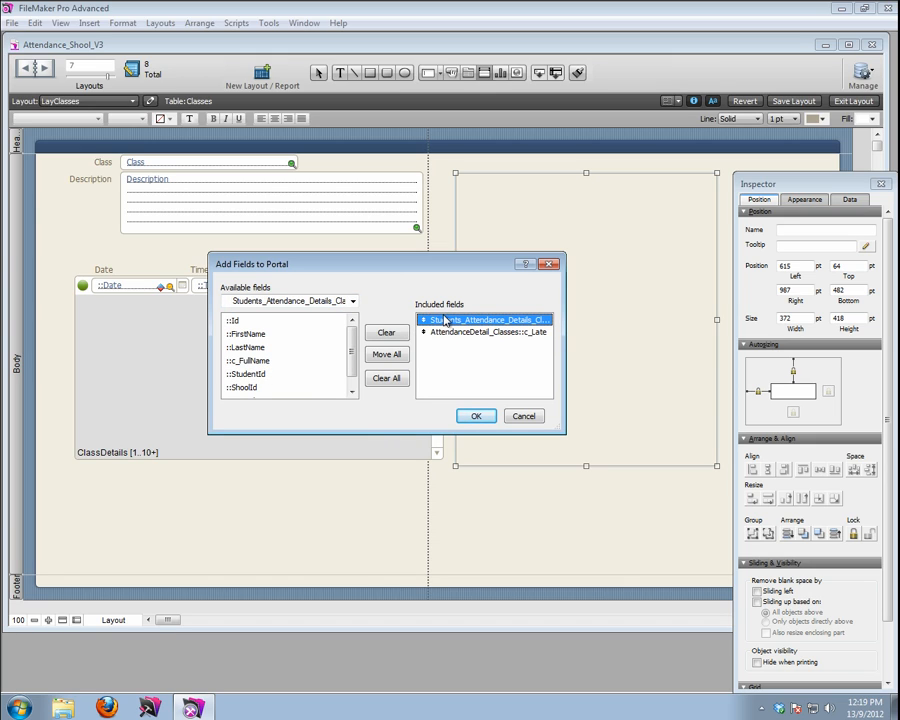
{"action": "left_click", "coordinate": [477, 416]}
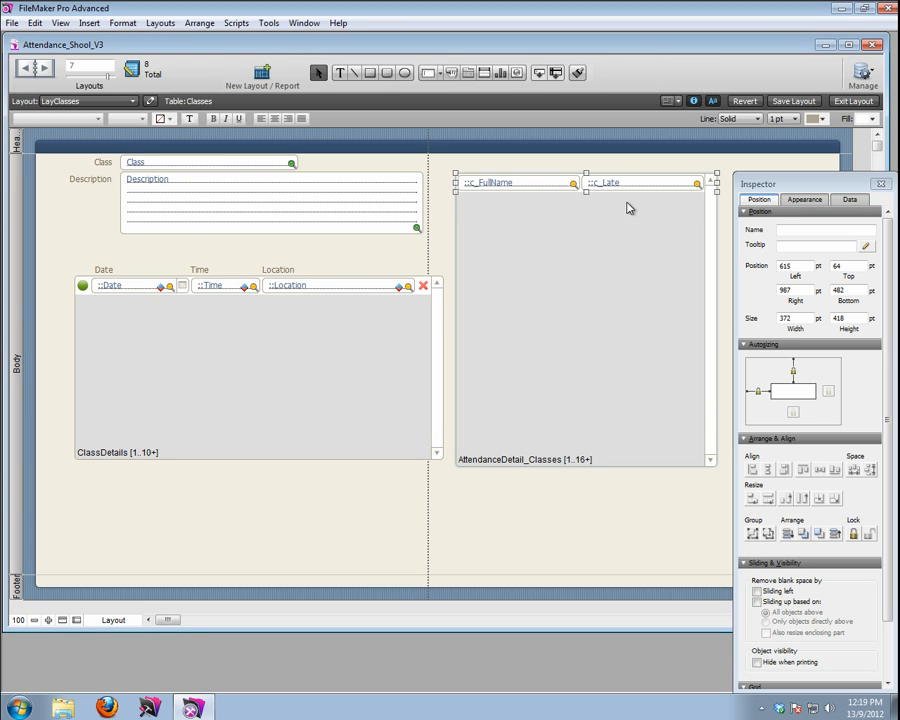
{"action": "left_click", "coordinate": [853, 101]}
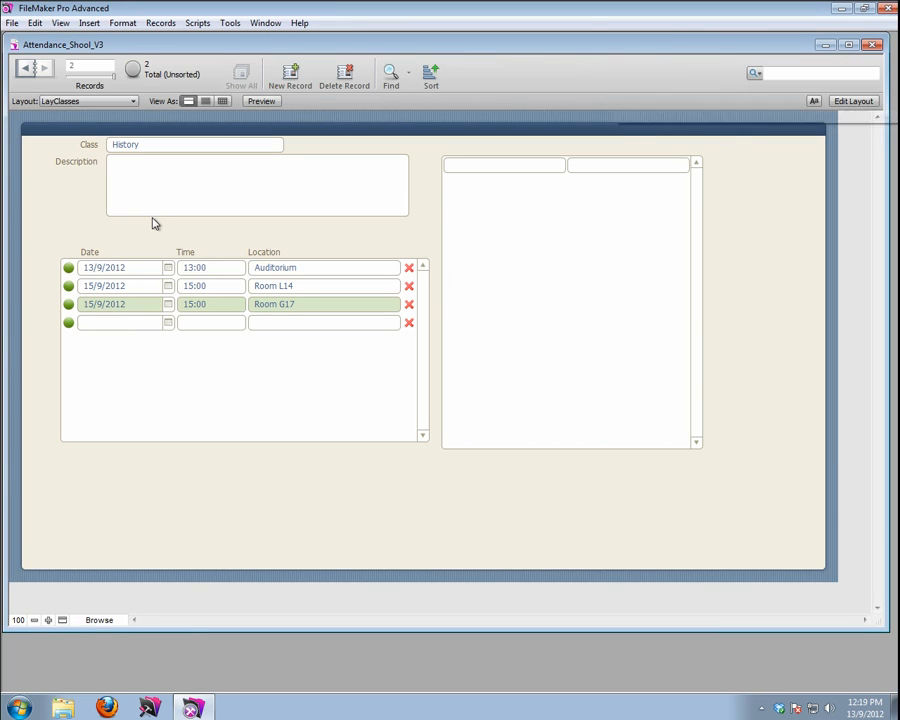
- Check the attendance portal by selecting different sessions of the History and English classes in turn
{"action": "left_click", "coordinate": [71, 288]}
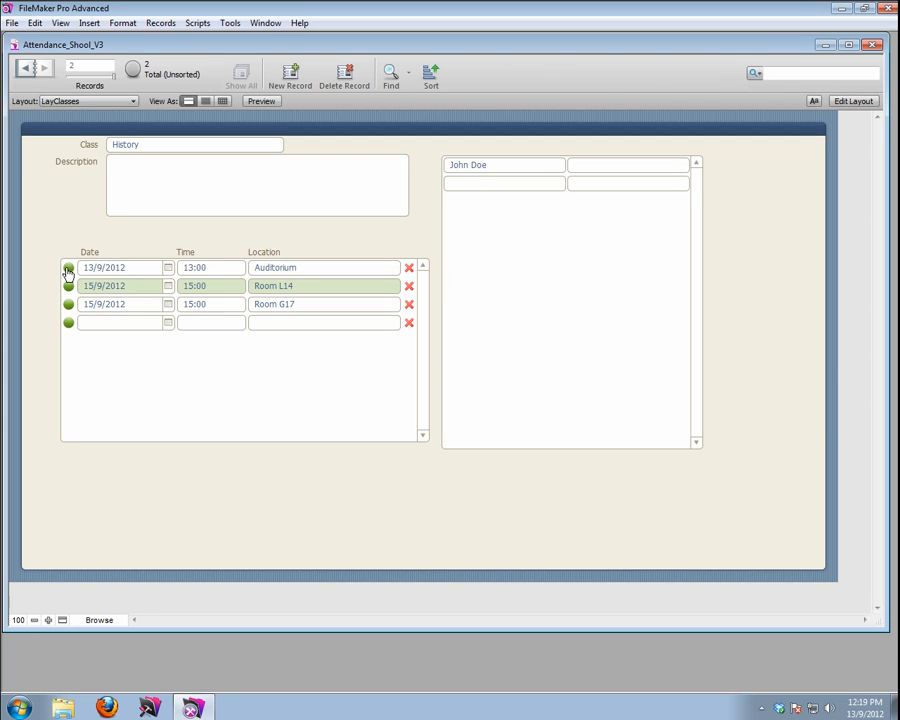
{"action": "left_click", "coordinate": [67, 271]}
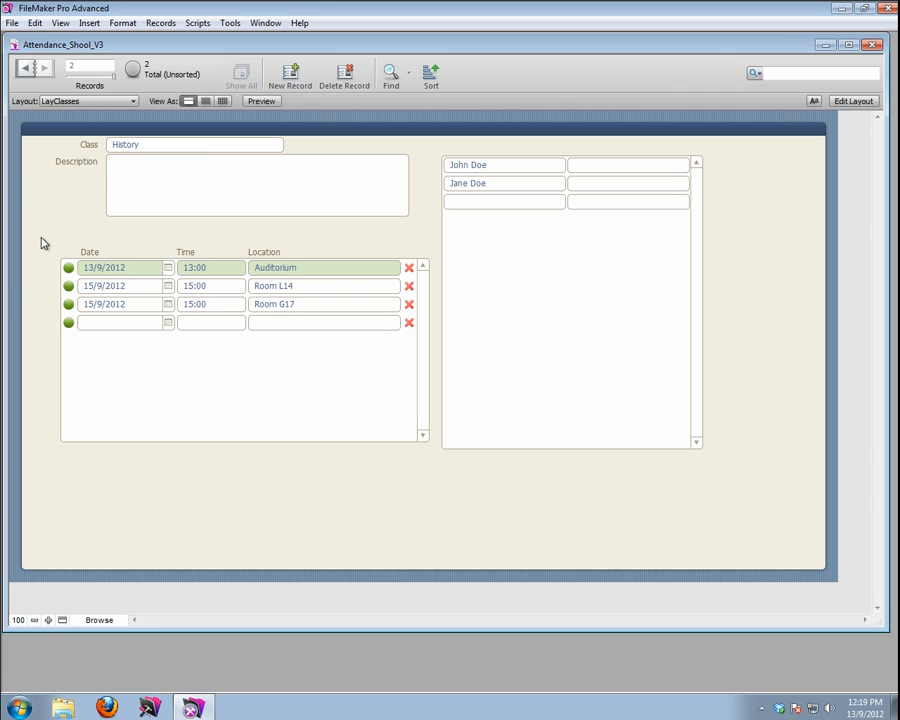
{"action": "left_click", "coordinate": [24, 67]}
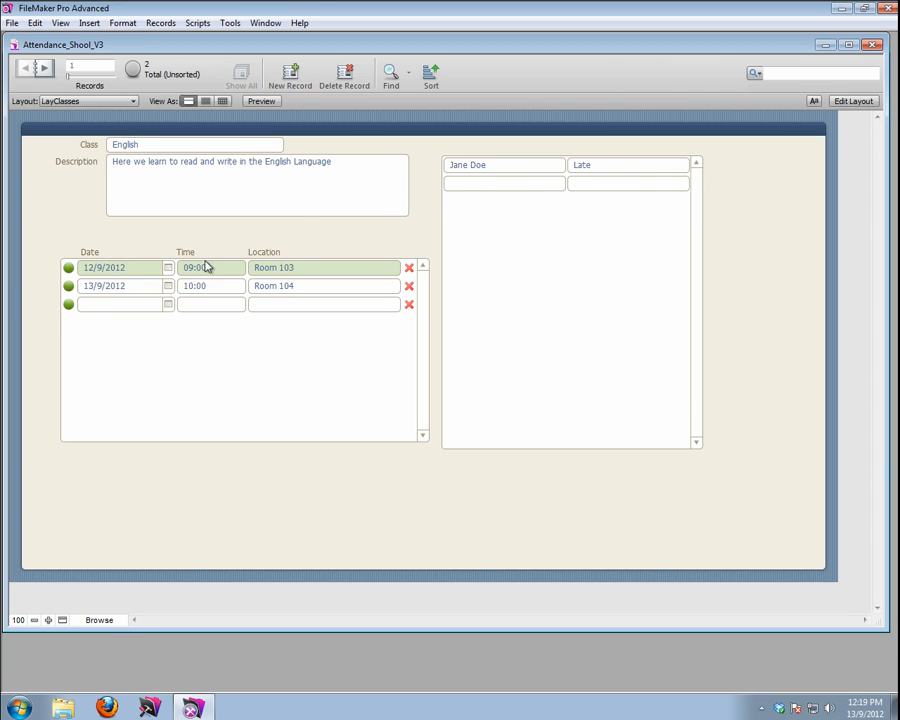
{"action": "left_click", "coordinate": [69, 287]}
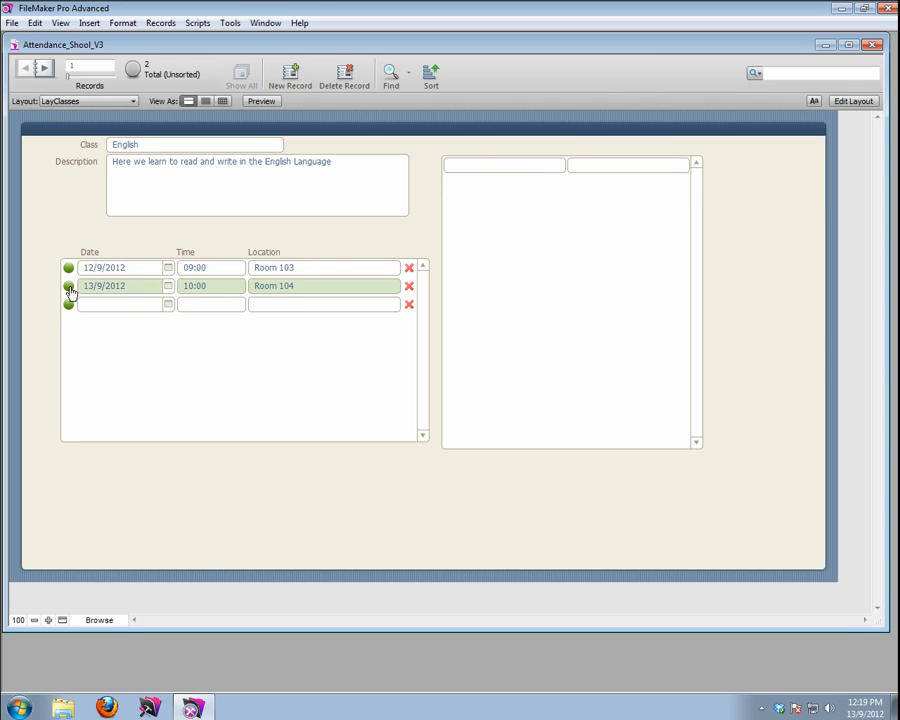
{"action": "left_click", "coordinate": [69, 270]}
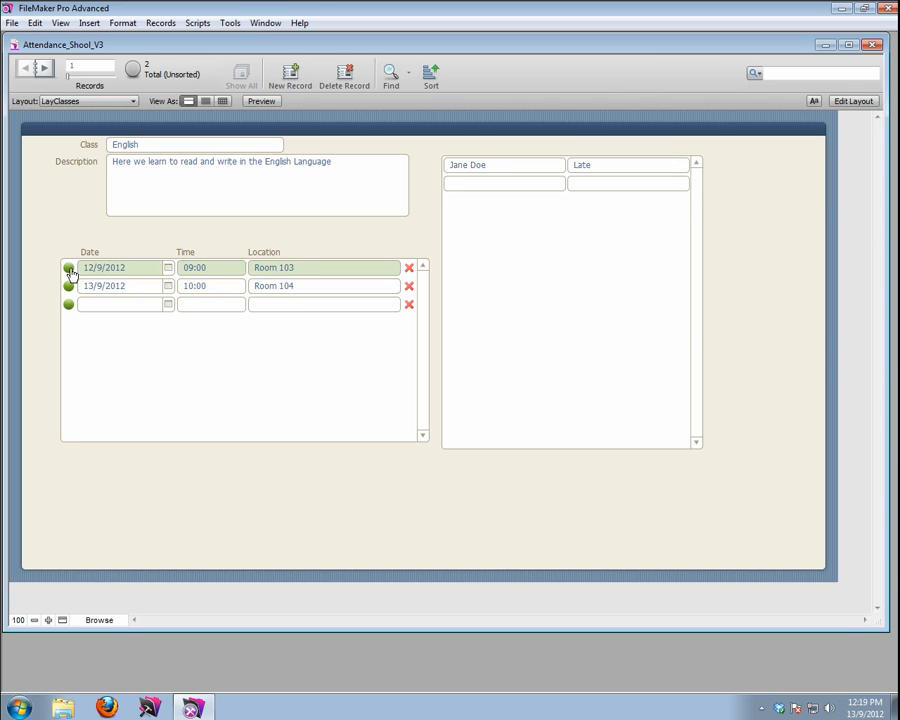
{"action": "left_click", "coordinate": [43, 68]}
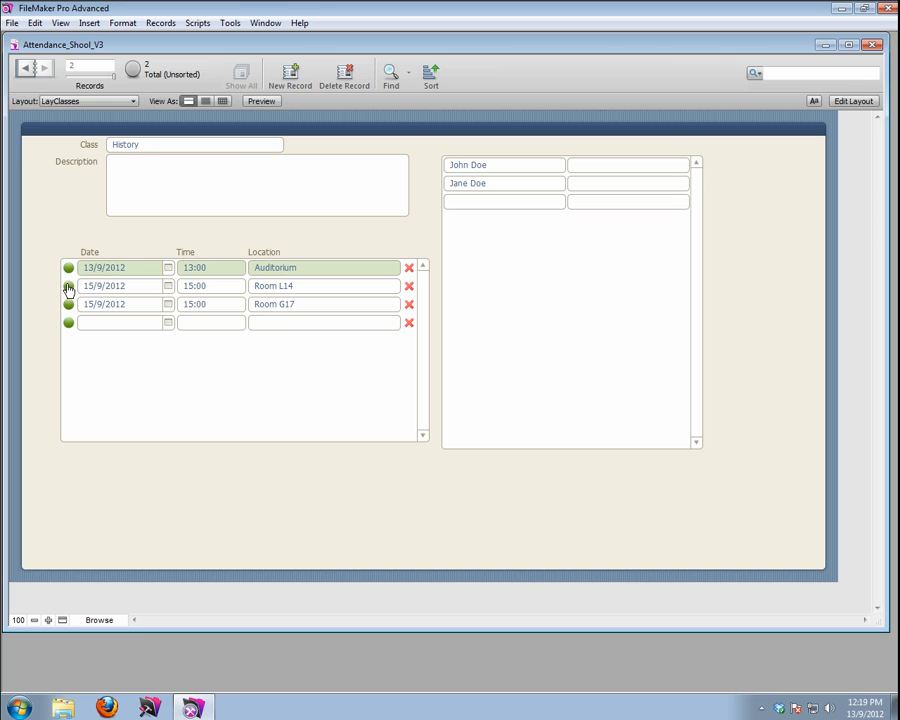
{"action": "left_click", "coordinate": [68, 288]}
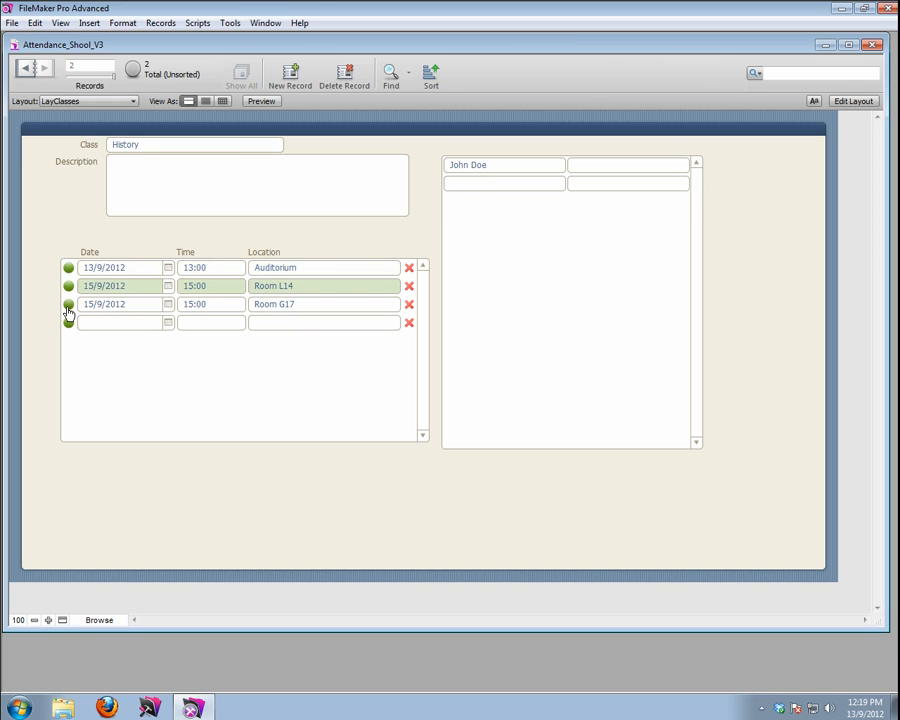
{"action": "left_click", "coordinate": [68, 305]}
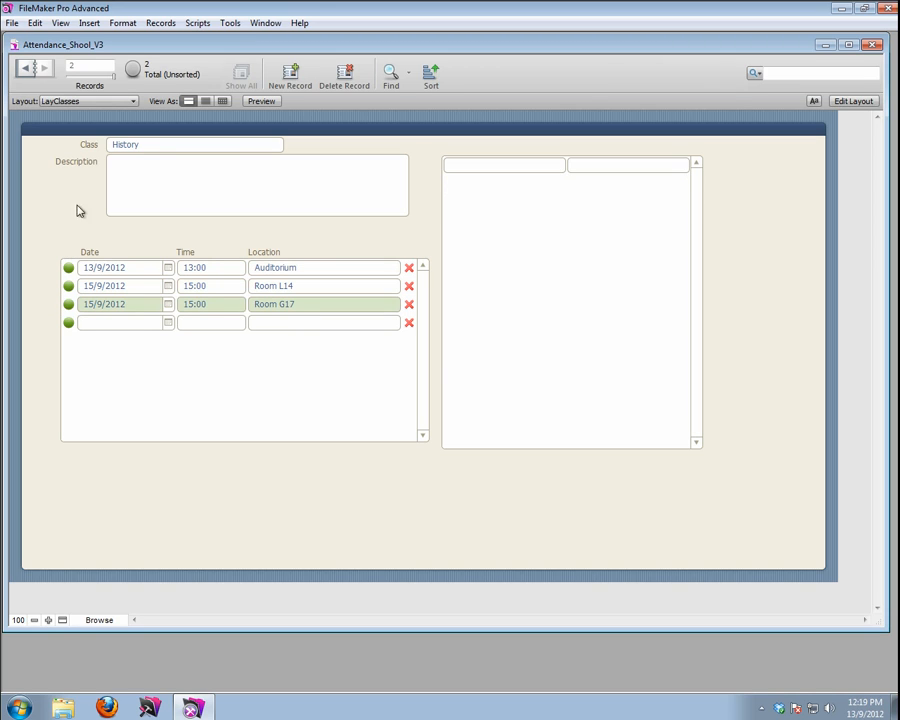
- Examine the records in the AttendanceDetail table, including the c_Late values, and return to the LayClasses layout
{"action": "left_click", "coordinate": [75, 104]}
{"action": "mouse_move", "coordinate": [128, 118]}
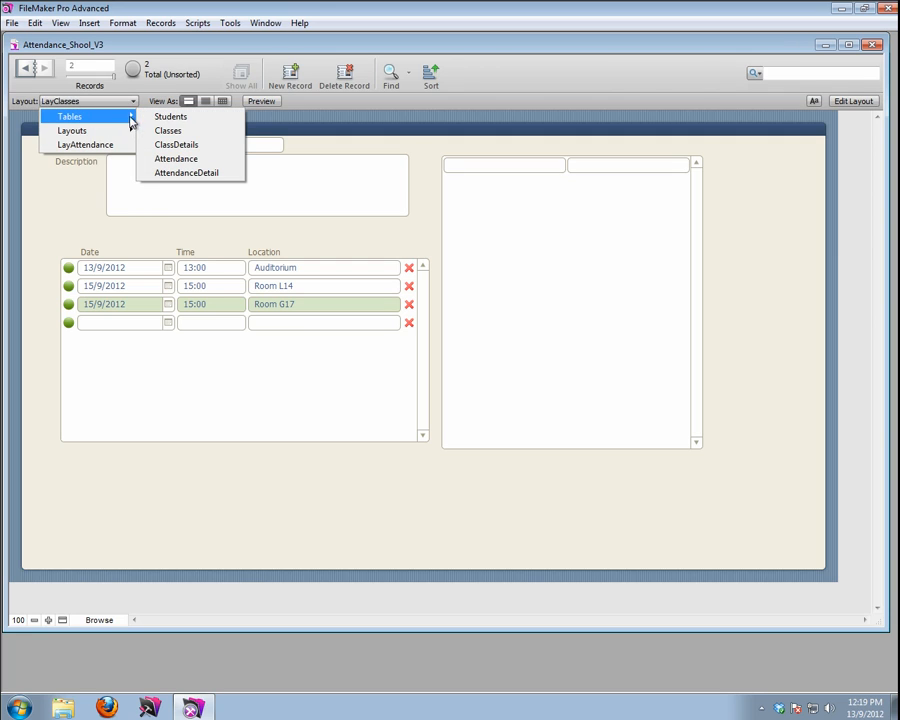
{"action": "left_click", "coordinate": [190, 174]}
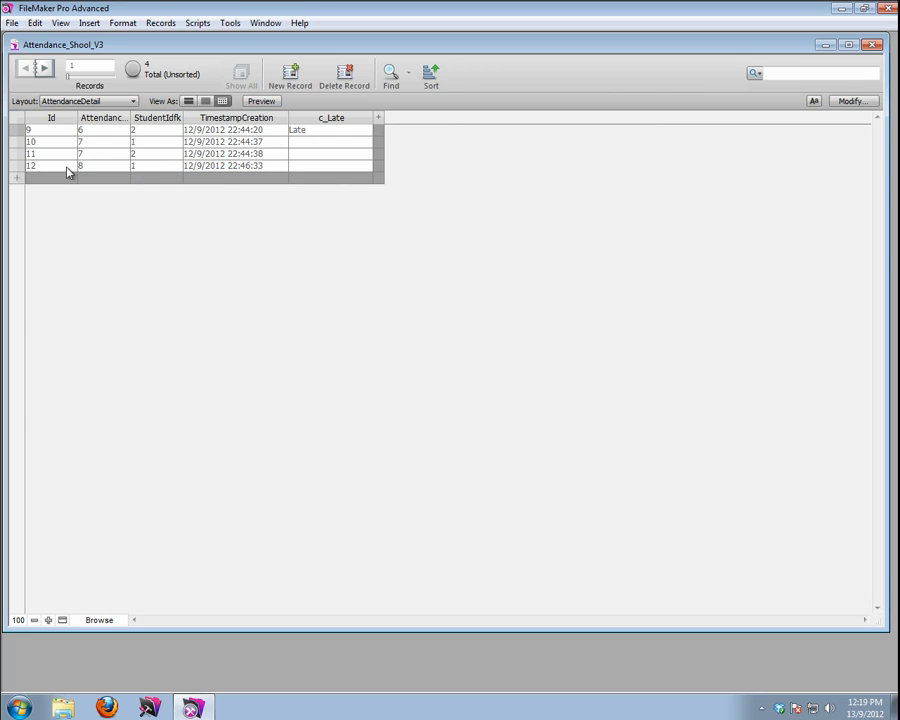
{"action": "left_click", "coordinate": [94, 102]}
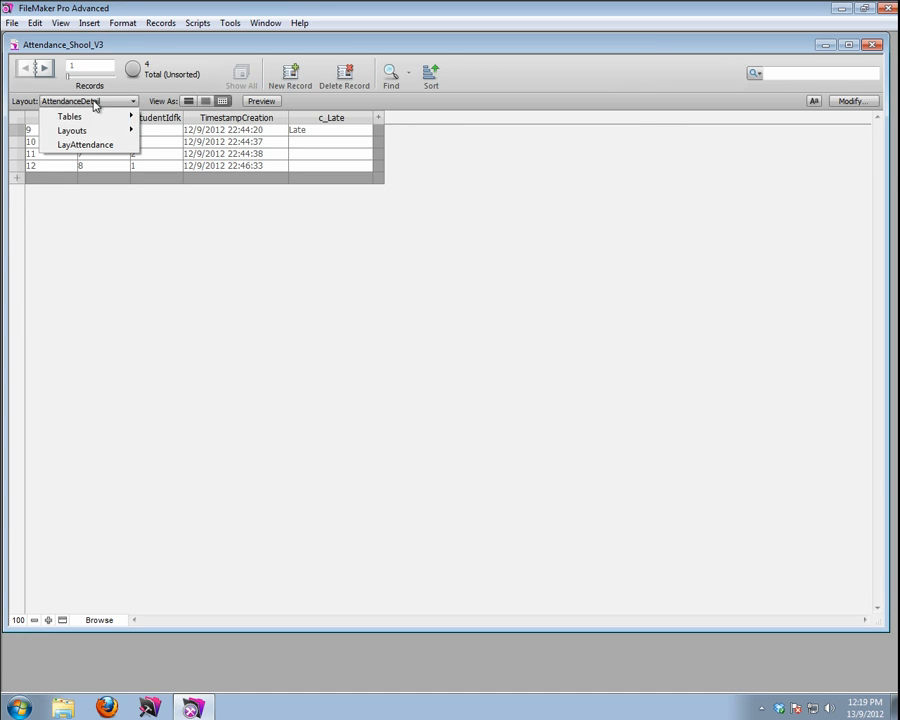
{"action": "mouse_move", "coordinate": [126, 132]}
{"action": "left_click", "coordinate": [170, 148]}
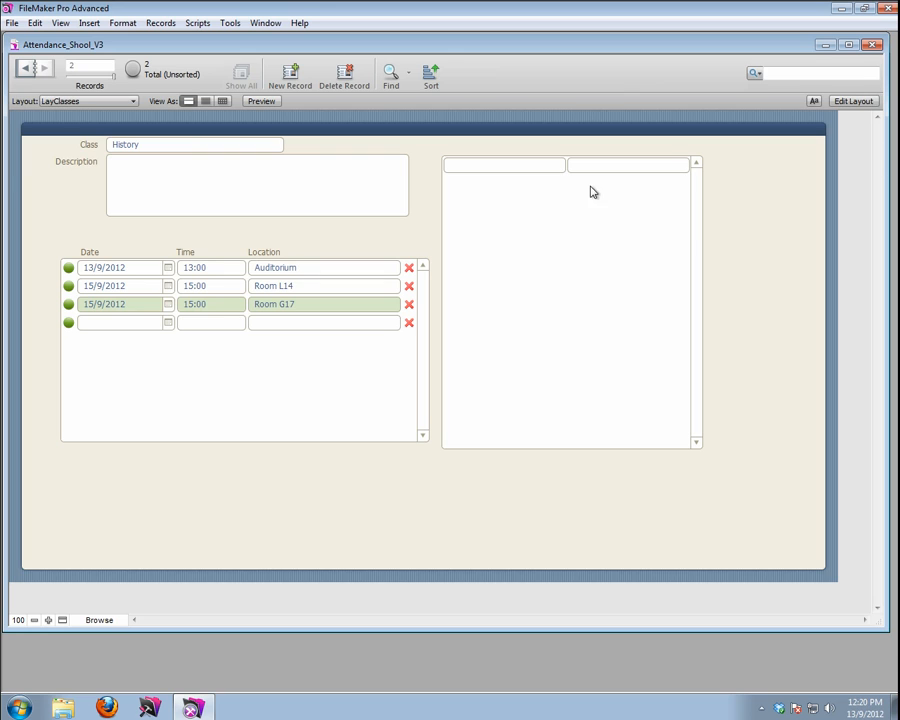
- Copy the Date label in LayClasses to above the portal's c_FullName field and change its text to Student
{"action": "left_click", "coordinate": [850, 101]}
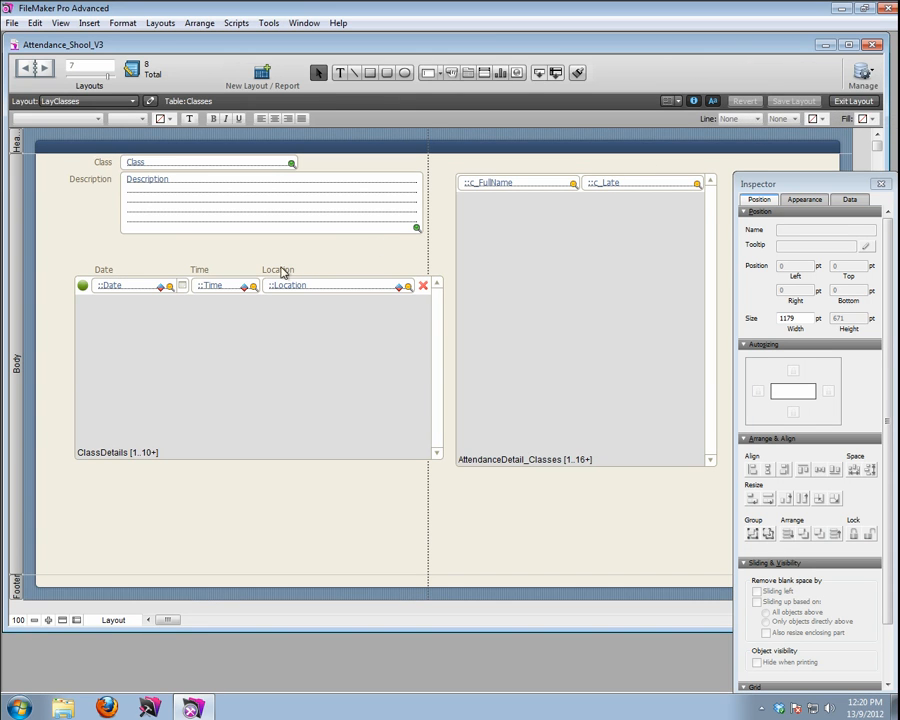
{"action": "left_click", "coordinate": [101, 272]}
{"action": "left_click_drag", "start_coordinate": [103, 275], "coordinate": [474, 168]}
{"action": "key", "text": "t"}
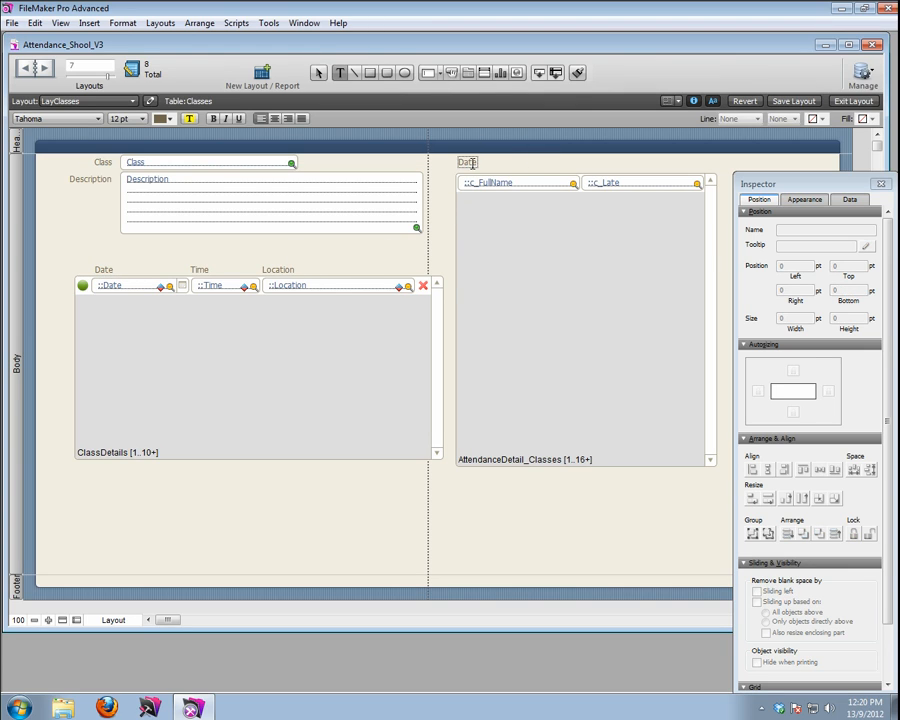
{"action": "double_click", "coordinate": [472, 165]}
{"action": "type", "text": "Student"}
{"action": "key", "text": "Escape"}
- Copy the Student label to above the c_Late field, change its text to Late, and return to Browse mode
{"action": "left_click_drag", "start_coordinate": [472, 166], "coordinate": [592, 169]}
{"action": "double_click", "coordinate": [594, 166]}
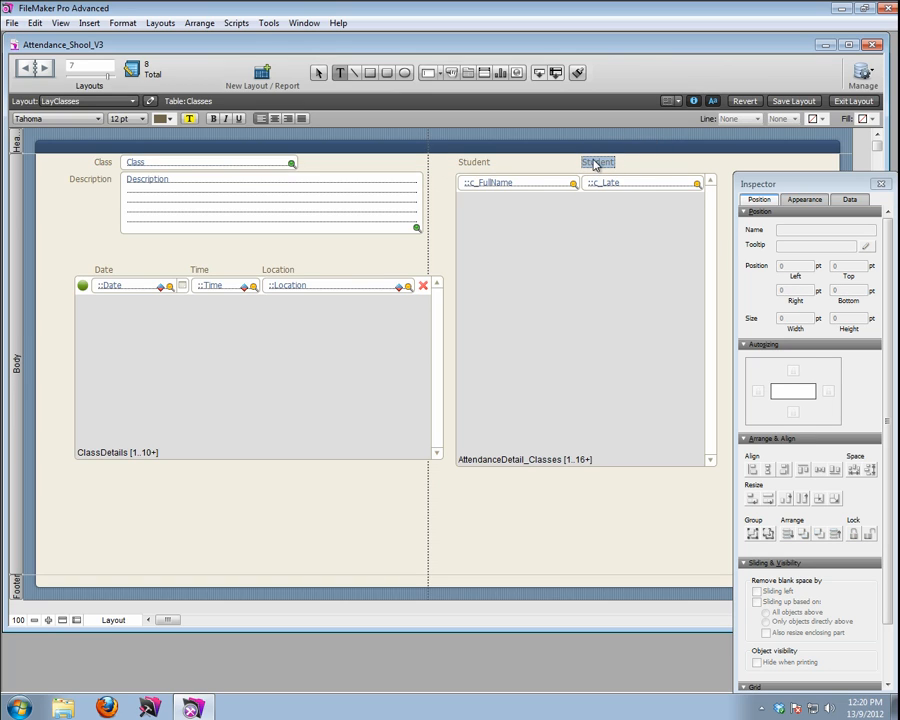
{"action": "key", "text": "BackSpace"}
{"action": "type", "text": "Late"}
{"action": "key", "text": "Escape"}
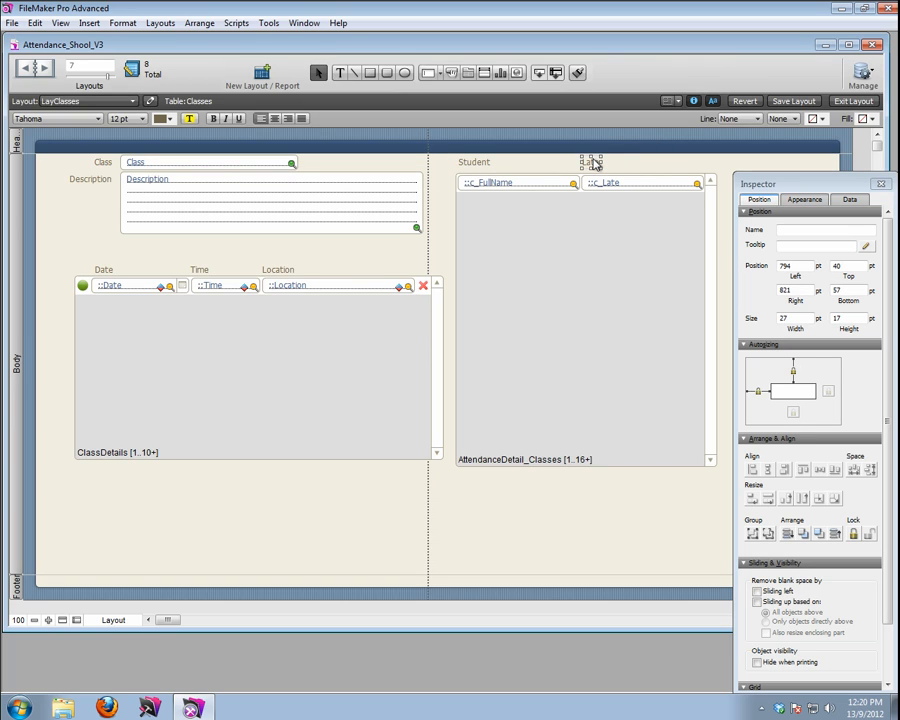
{"action": "left_click", "coordinate": [849, 102]}
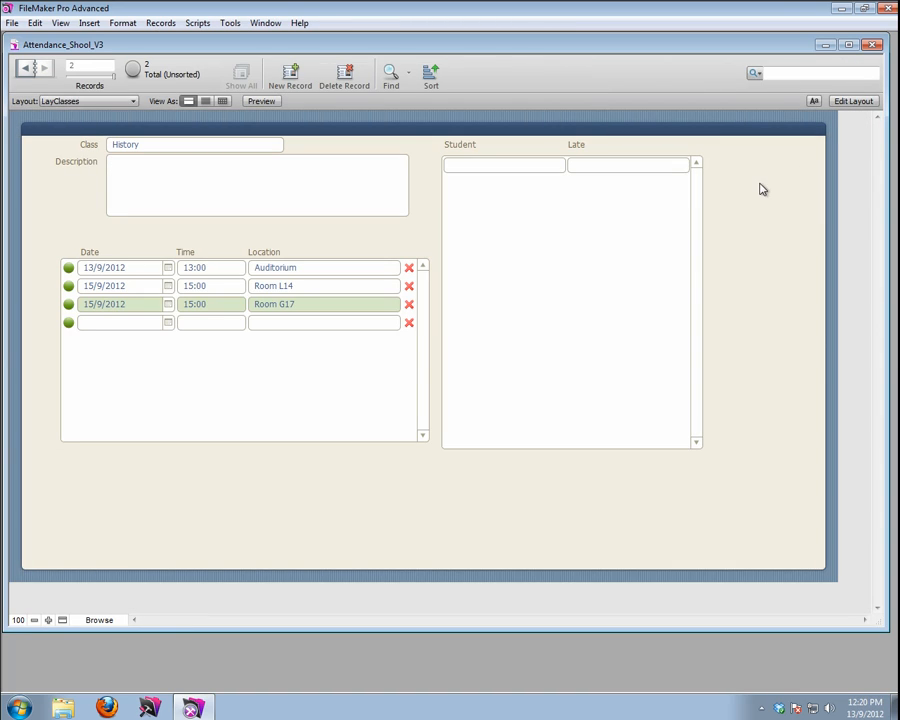
- Check the labelled attendance portal by switching between the History sessions, ending on the 13/9/2012 Auditorium session
{"action": "left_click", "coordinate": [69, 287]}
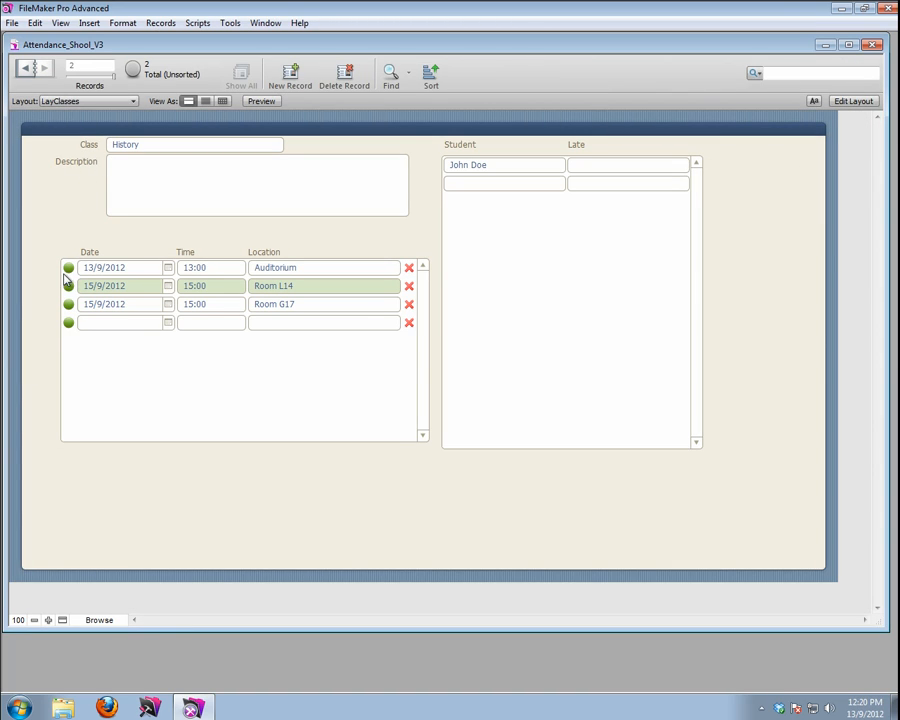
{"action": "left_click", "coordinate": [69, 270]}
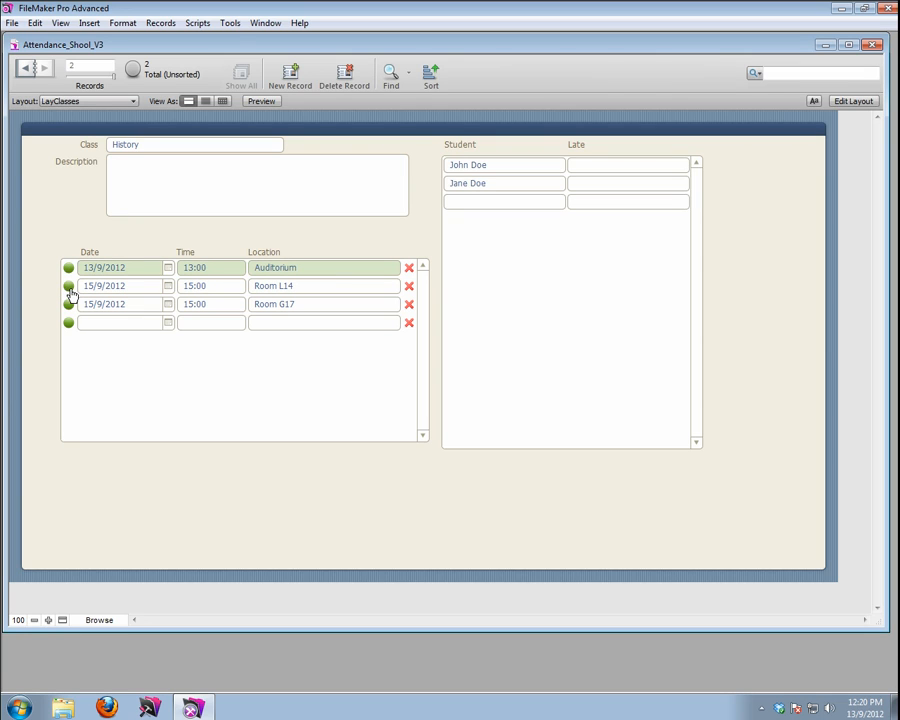
{"action": "left_click", "coordinate": [69, 287]}
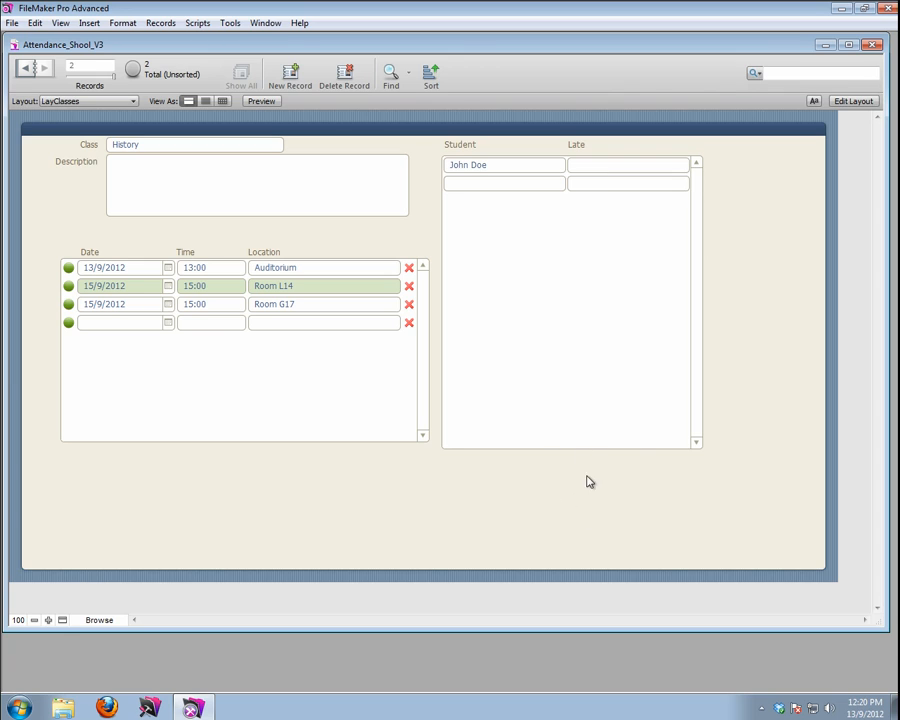
{"action": "left_click", "coordinate": [69, 307]}
{"action": "left_click", "coordinate": [69, 286]}
{"action": "left_click", "coordinate": [69, 268]}
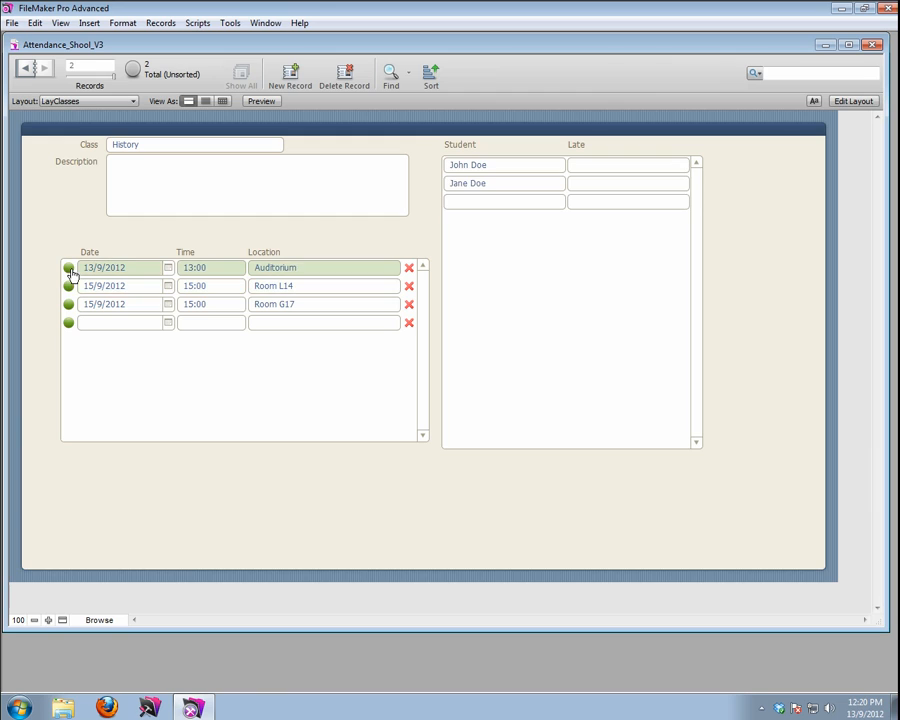
- Move the LayAttendance layout into the Layouts folder in the list of managed layouts
{"action": "left_click", "coordinate": [72, 103]}
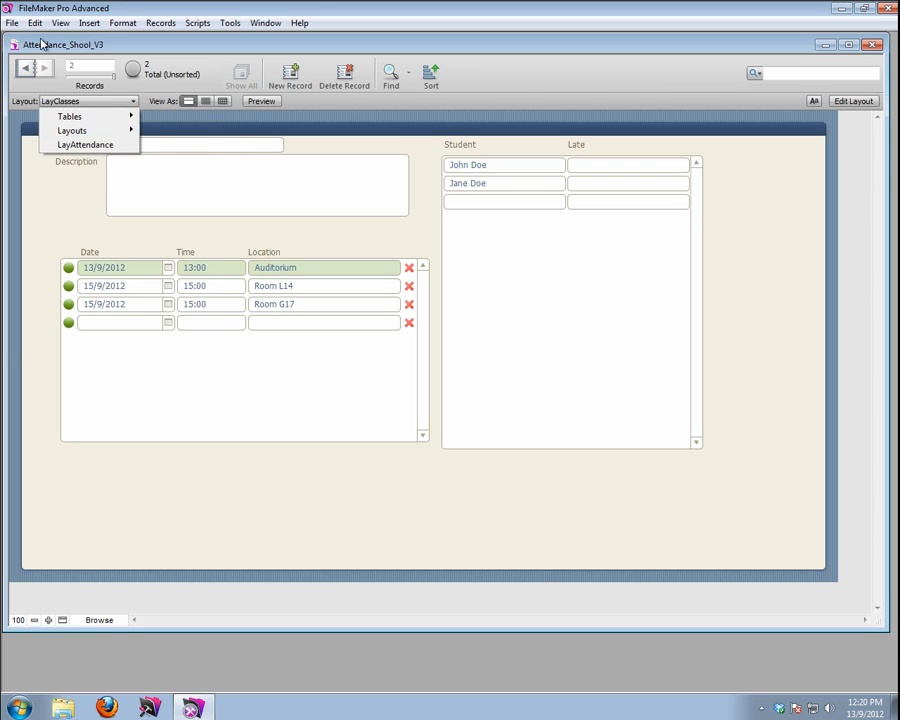
{"action": "left_click", "coordinate": [12, 22]}
{"action": "mouse_move", "coordinate": [150, 144]}
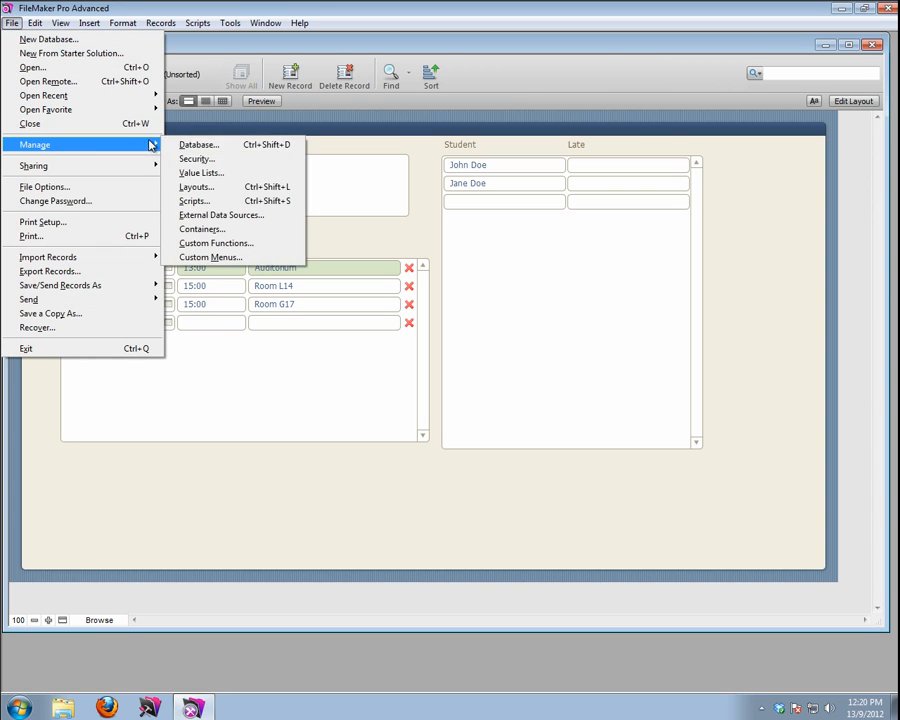
{"action": "left_click", "coordinate": [196, 187]}
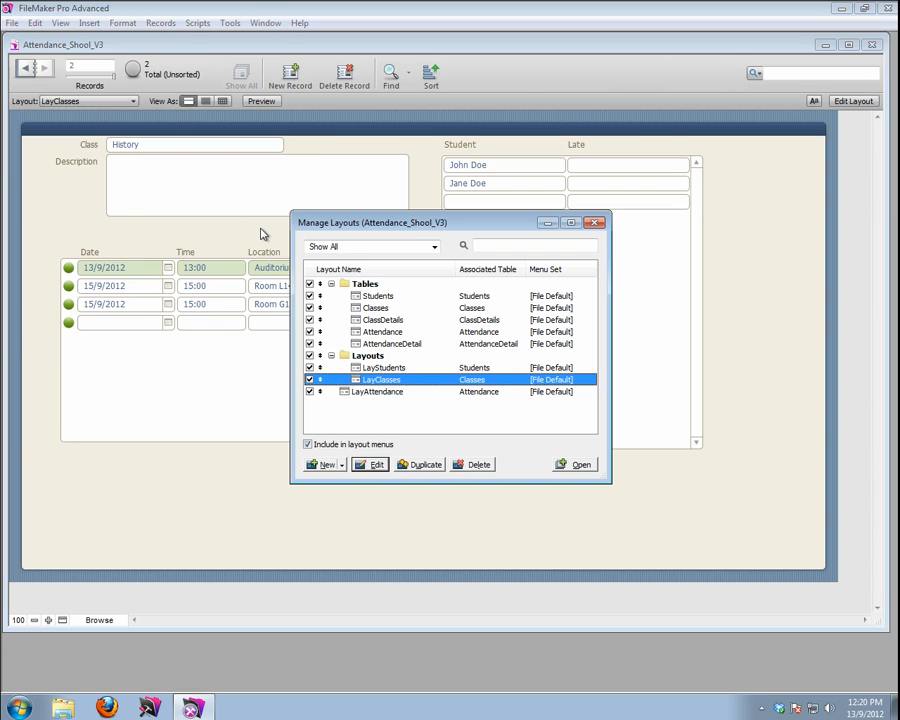
{"action": "left_click", "coordinate": [323, 391]}
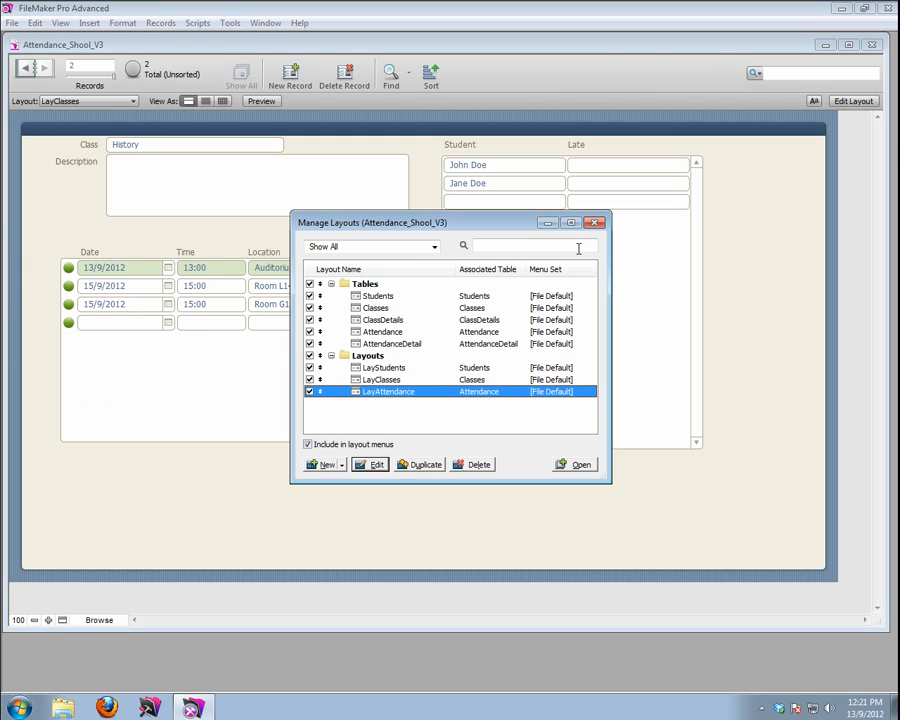
{"action": "left_click", "coordinate": [595, 222]}
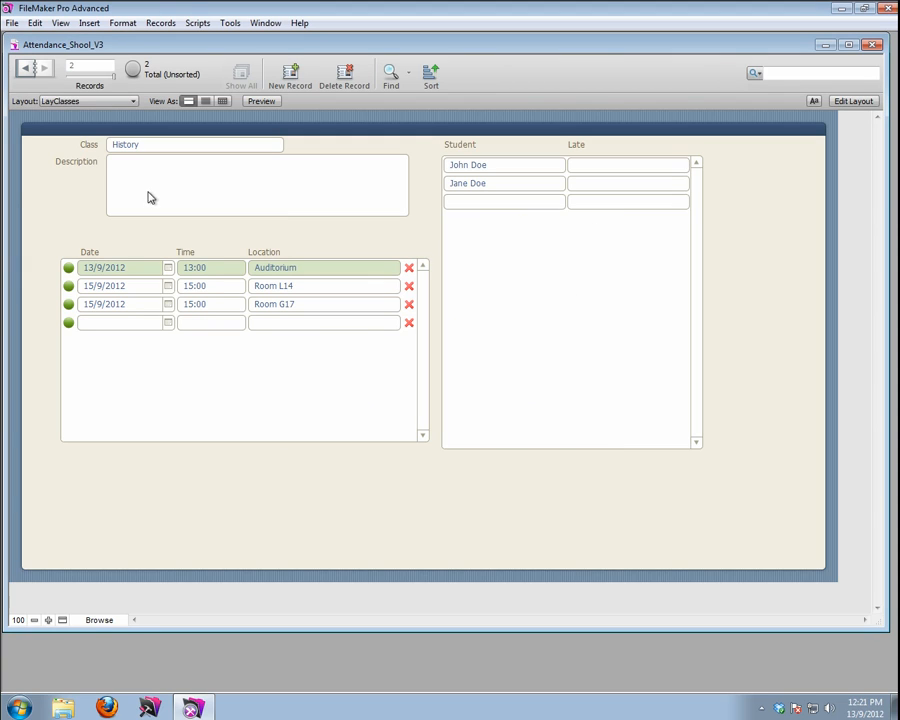
- Examine the student's attendance portal on the LayStudents layout and return to LayClasses
{"action": "left_click", "coordinate": [70, 101]}
{"action": "mouse_move", "coordinate": [84, 118]}
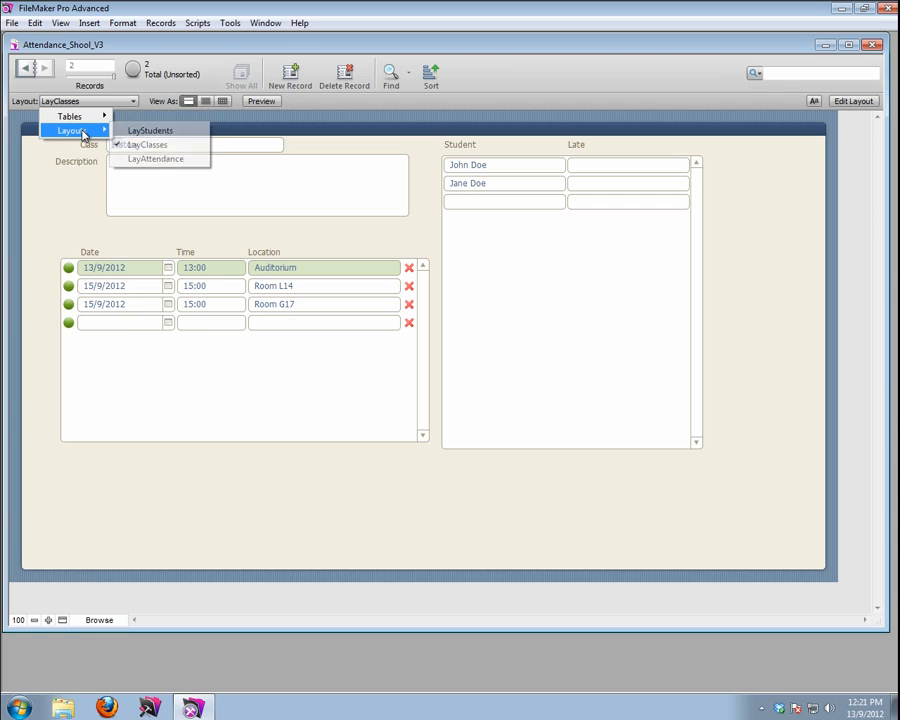
{"action": "left_click", "coordinate": [140, 130]}
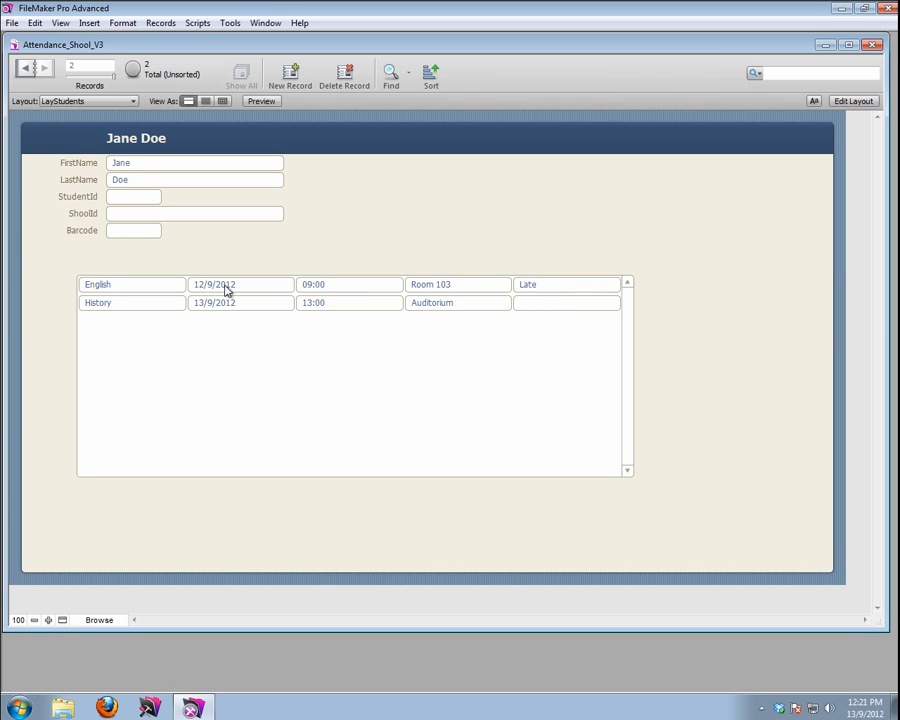
{"action": "left_click", "coordinate": [92, 101]}
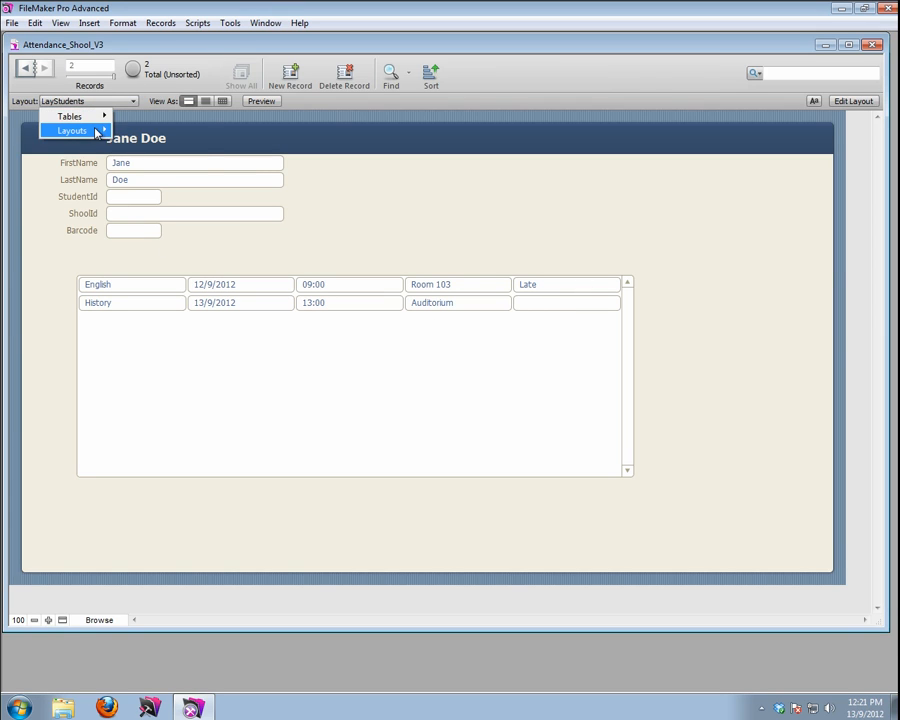
{"action": "mouse_move", "coordinate": [96, 129]}
{"action": "left_click", "coordinate": [140, 146]}
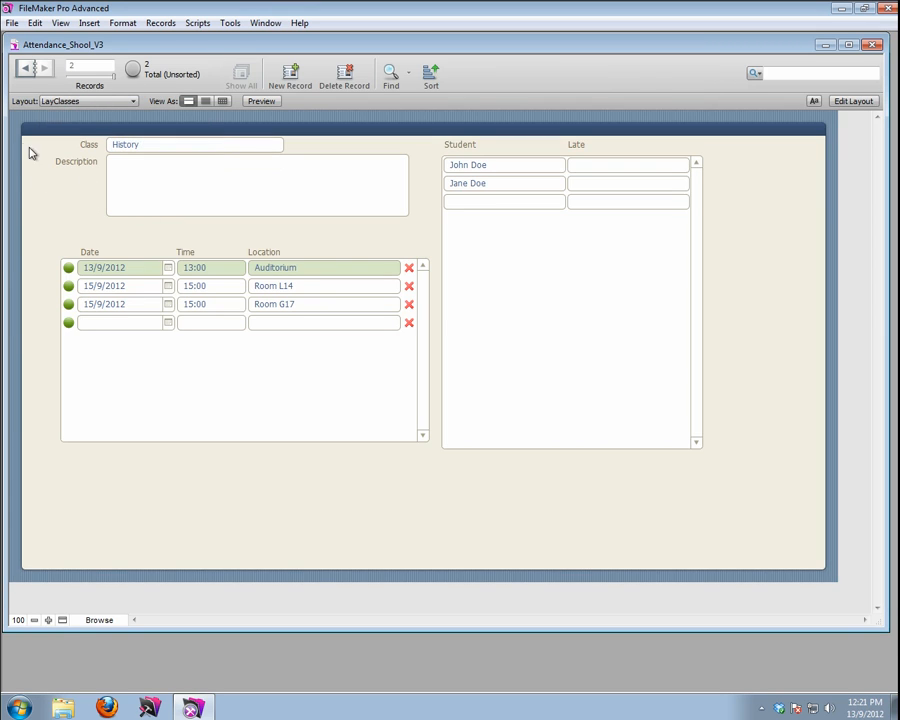
- Create a Science class record with a session on 16/9/2012 at 10:00 in the Science Room
{"action": "left_click", "coordinate": [290, 75]}
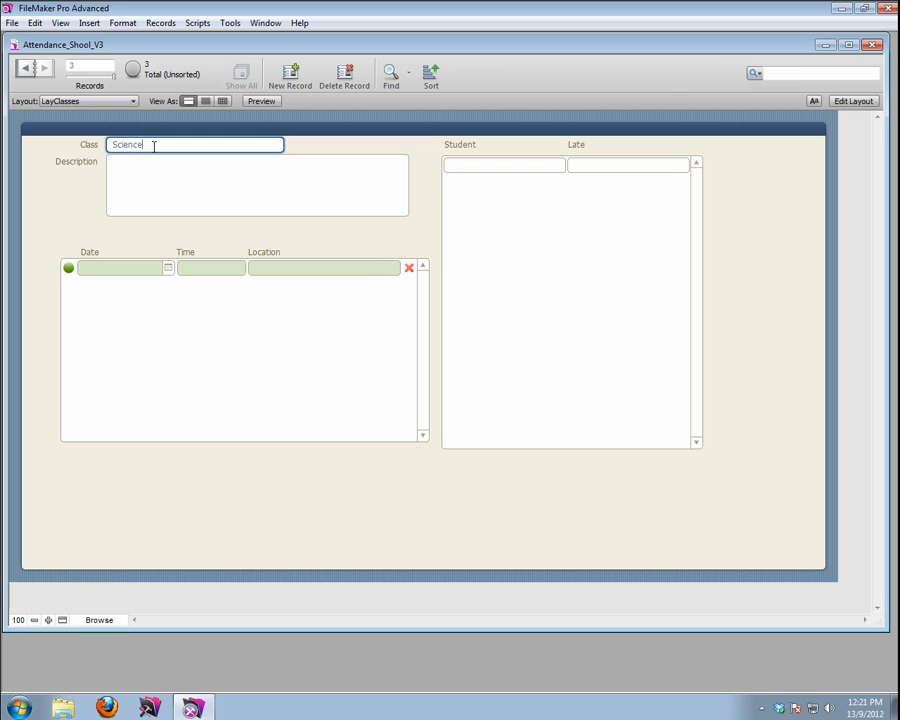
{"action": "left_click", "coordinate": [155, 187]}
{"action": "left_click", "coordinate": [97, 269]}
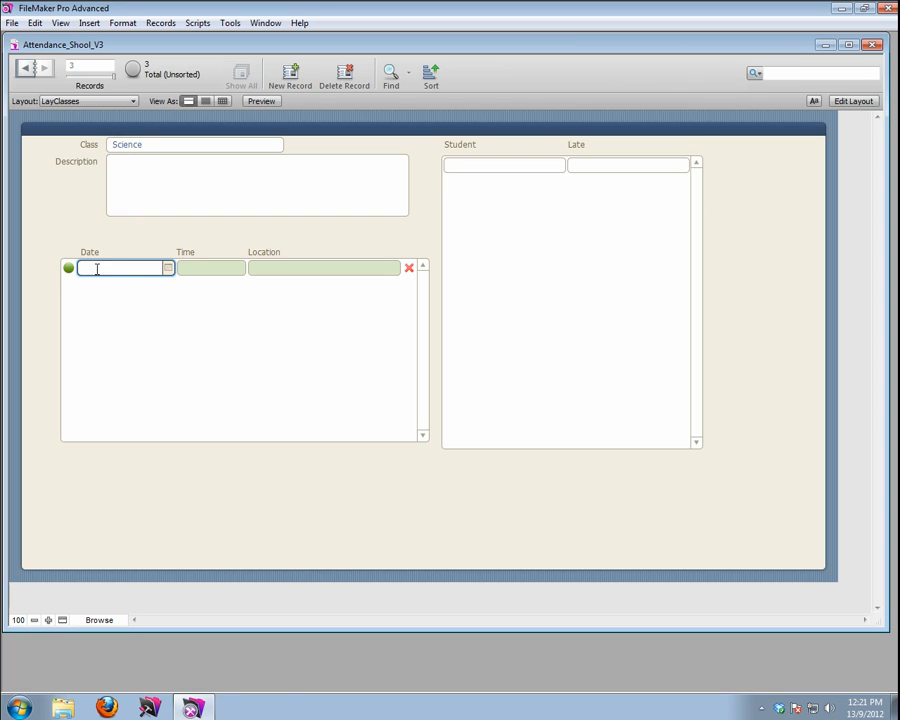
{"action": "left_click", "coordinate": [168, 270]}
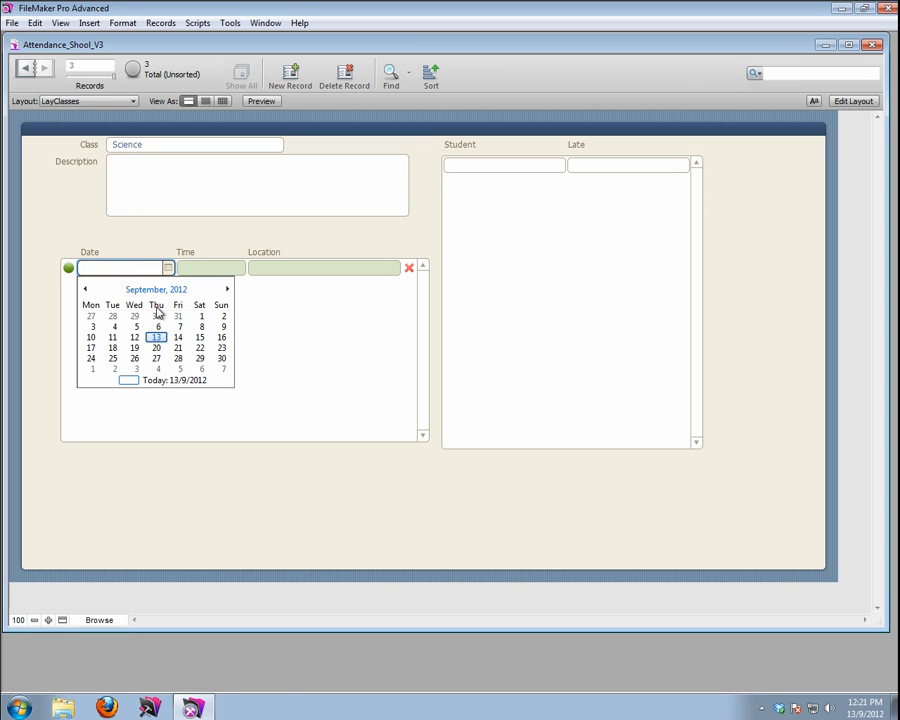
{"action": "left_click", "coordinate": [219, 336]}
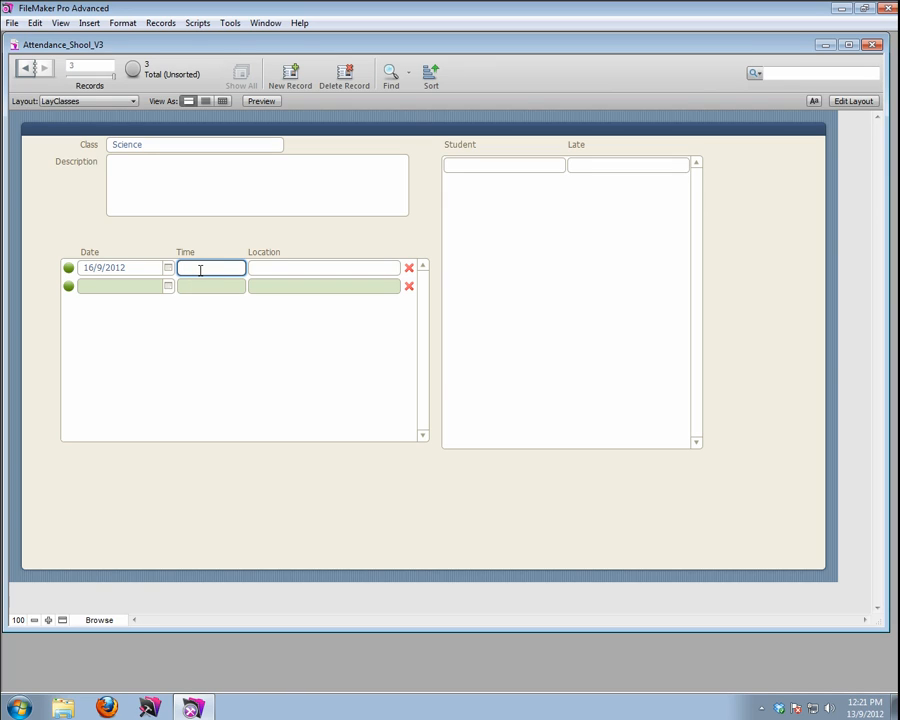
{"action": "type", "text": "0:0"}
{"action": "key", "text": "Tab"}
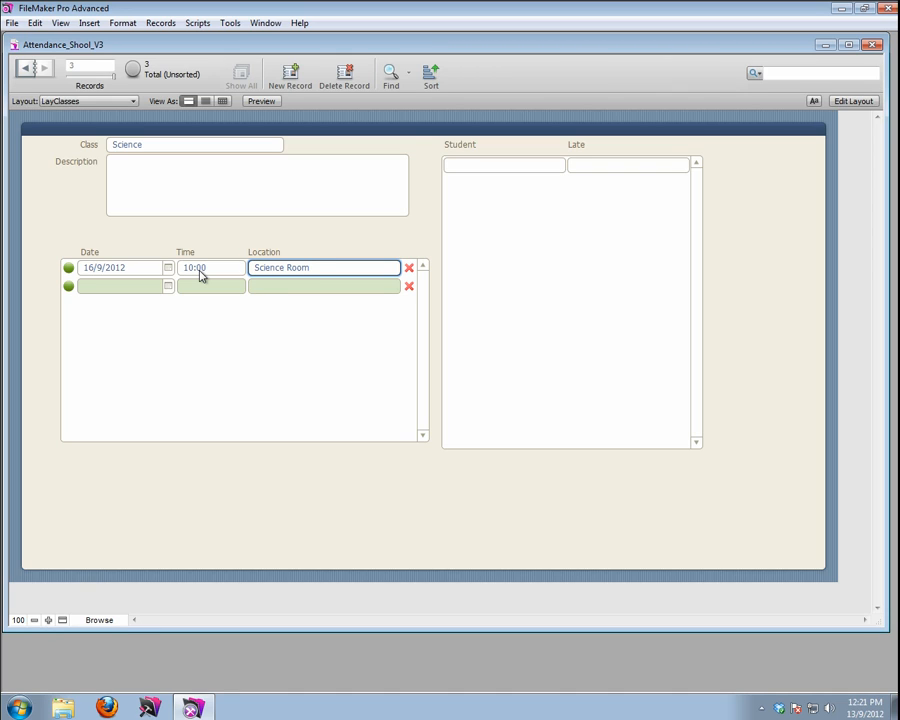
{"action": "key", "text": "Return"}
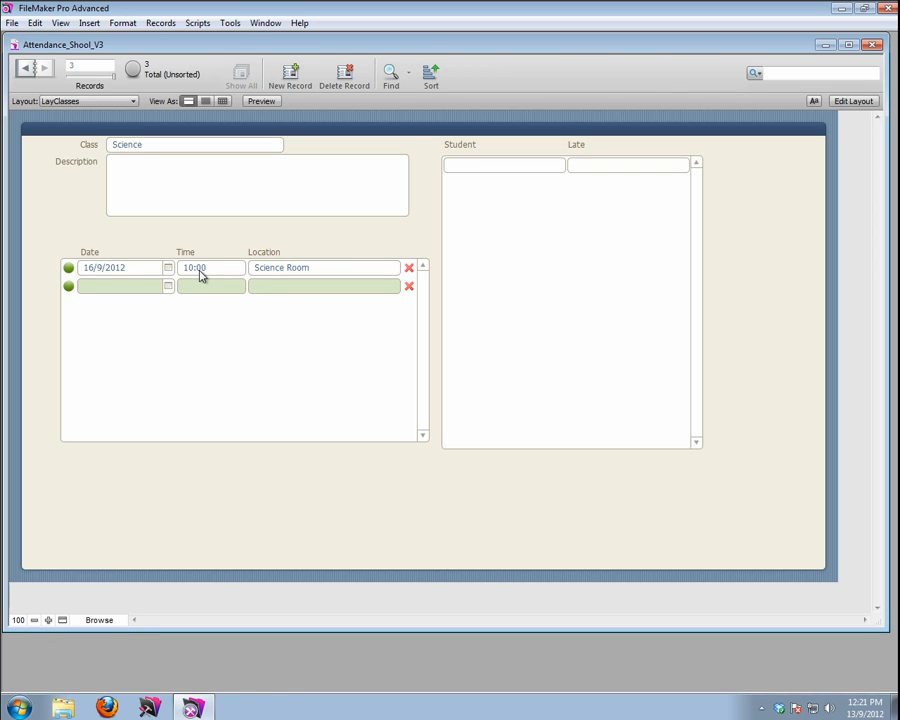
- Create a LayAttendance record for the Science class on 16/9/2012 at 10:00 in the Science Room
{"action": "left_click", "coordinate": [118, 101]}
{"action": "mouse_move", "coordinate": [100, 135]}
{"action": "left_click", "coordinate": [142, 160]}
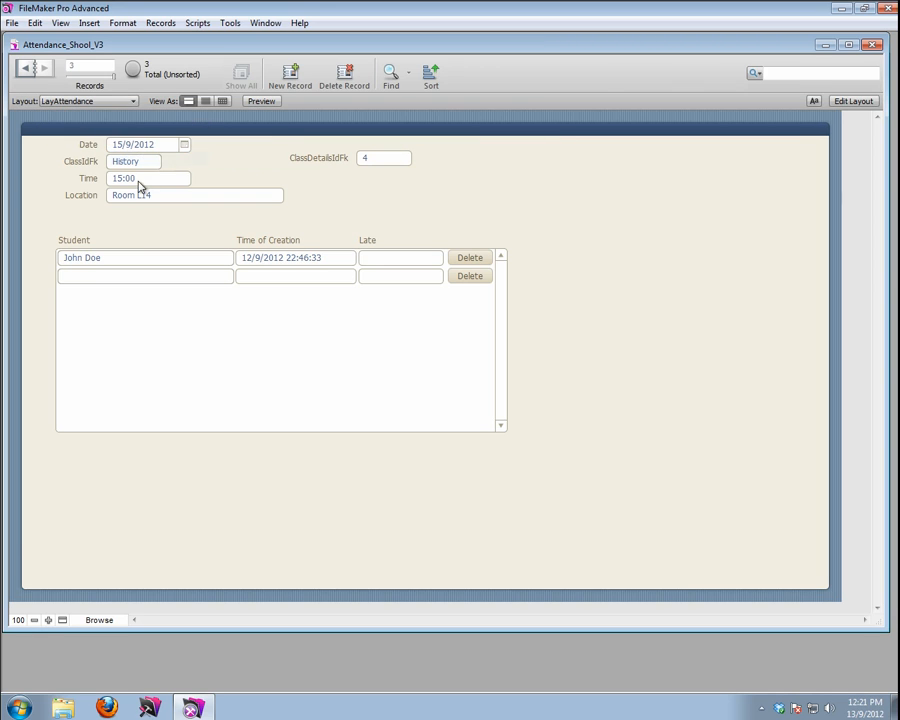
{"action": "left_click", "coordinate": [292, 76]}
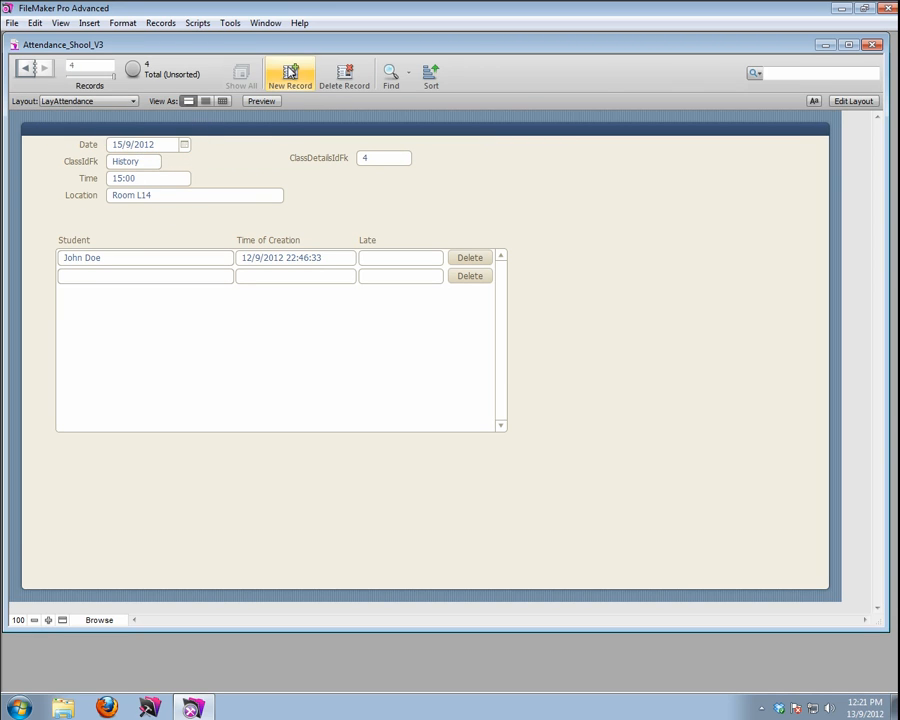
{"action": "left_click", "coordinate": [184, 145]}
{"action": "left_click", "coordinate": [250, 215]}
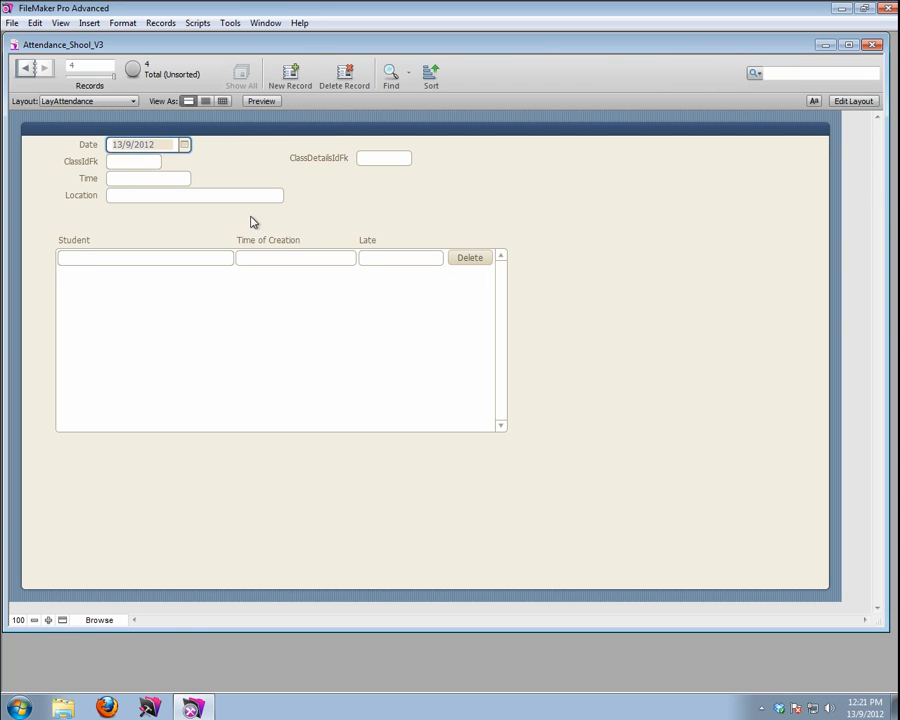
{"action": "left_click", "coordinate": [121, 163]}
{"action": "left_click", "coordinate": [124, 179]}
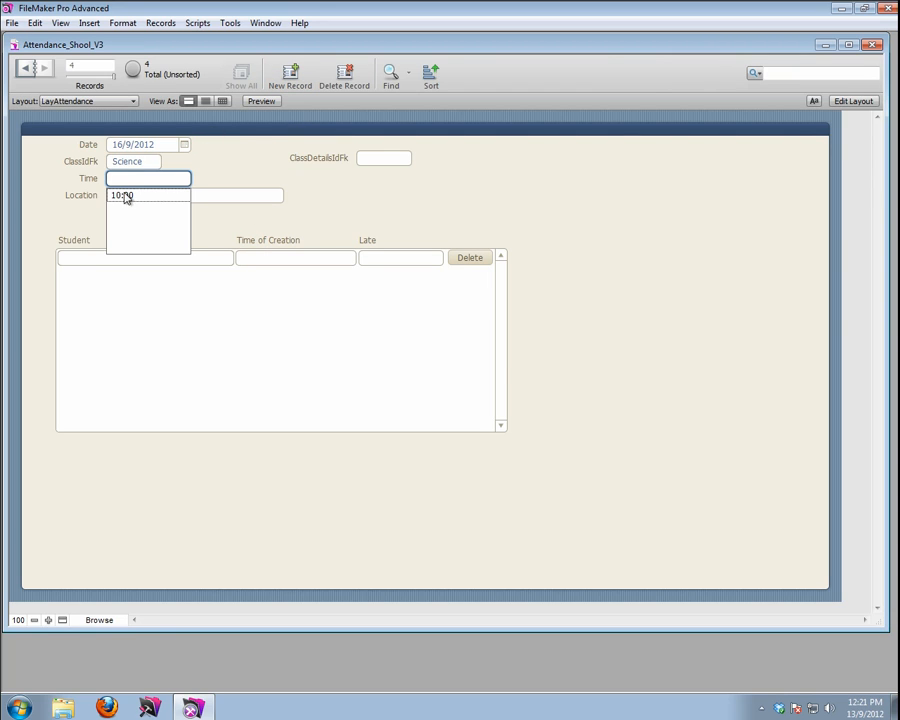
{"action": "left_click", "coordinate": [124, 195]}
{"action": "left_click", "coordinate": [125, 213]}
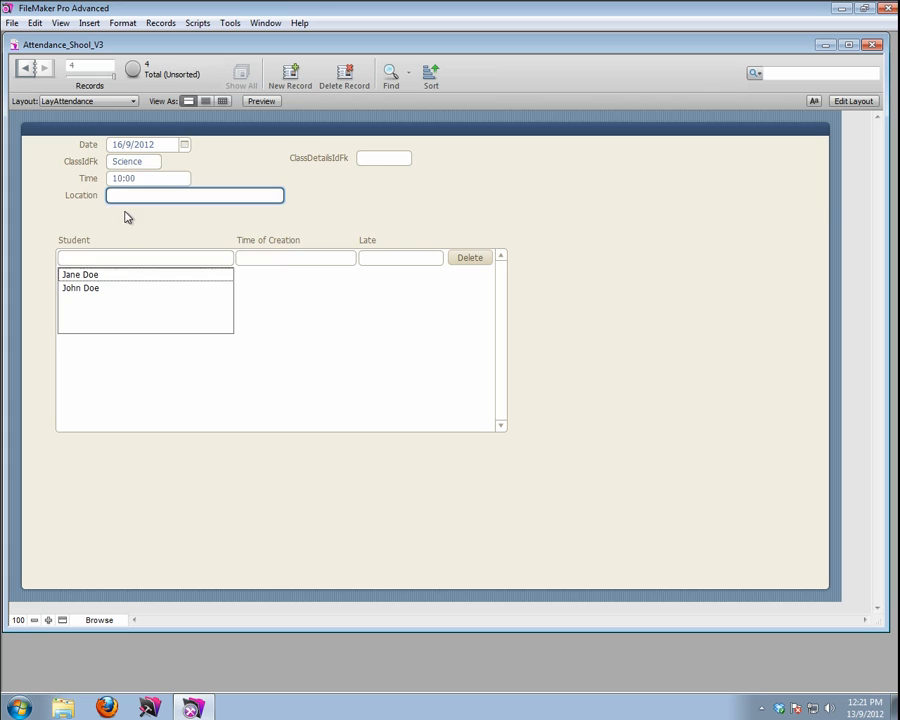
- Add both listed students to the Science session's attendance portal and commit the record
{"action": "left_click", "coordinate": [77, 275]}
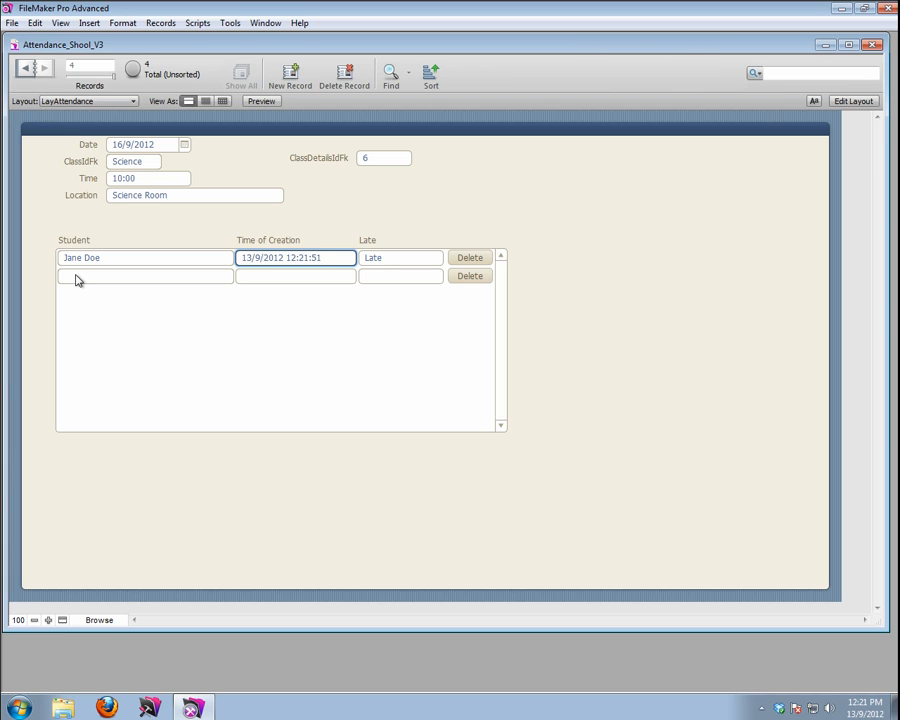
{"action": "left_click", "coordinate": [81, 278]}
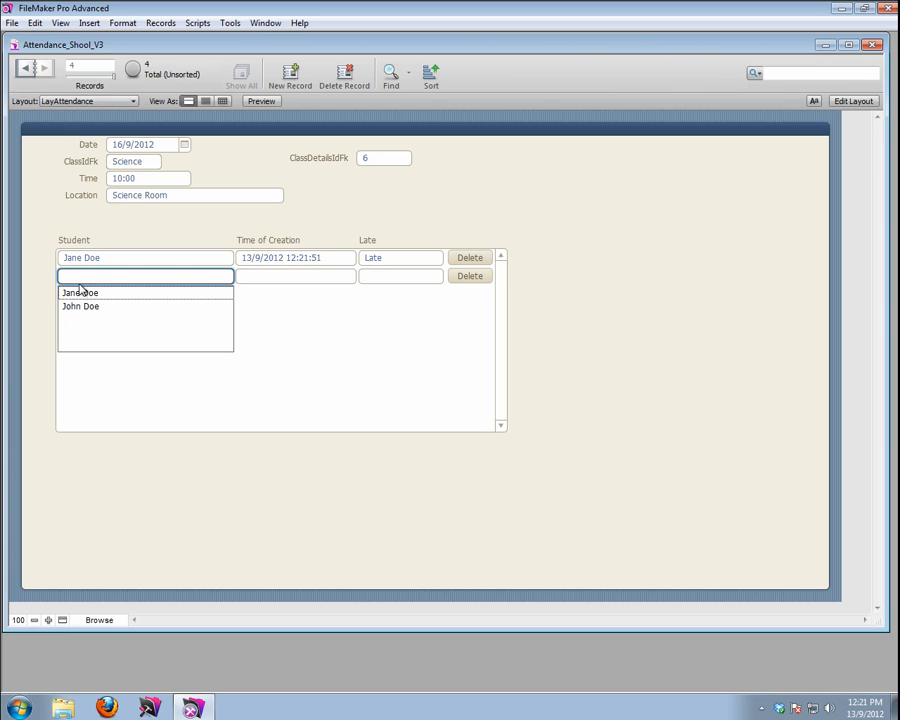
{"action": "left_click", "coordinate": [80, 312]}
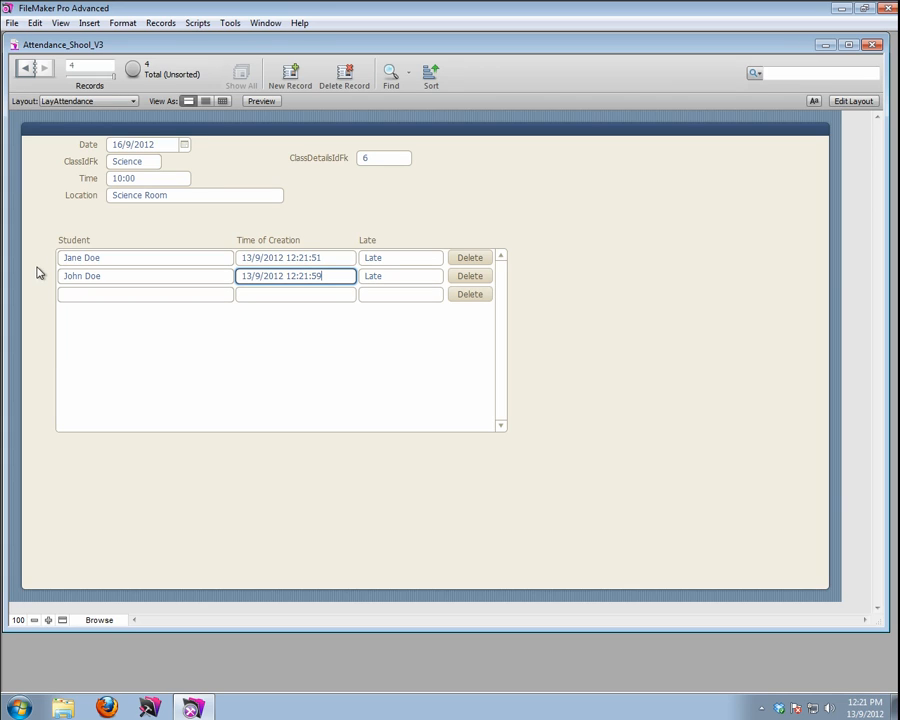
{"action": "left_click", "coordinate": [41, 287]}
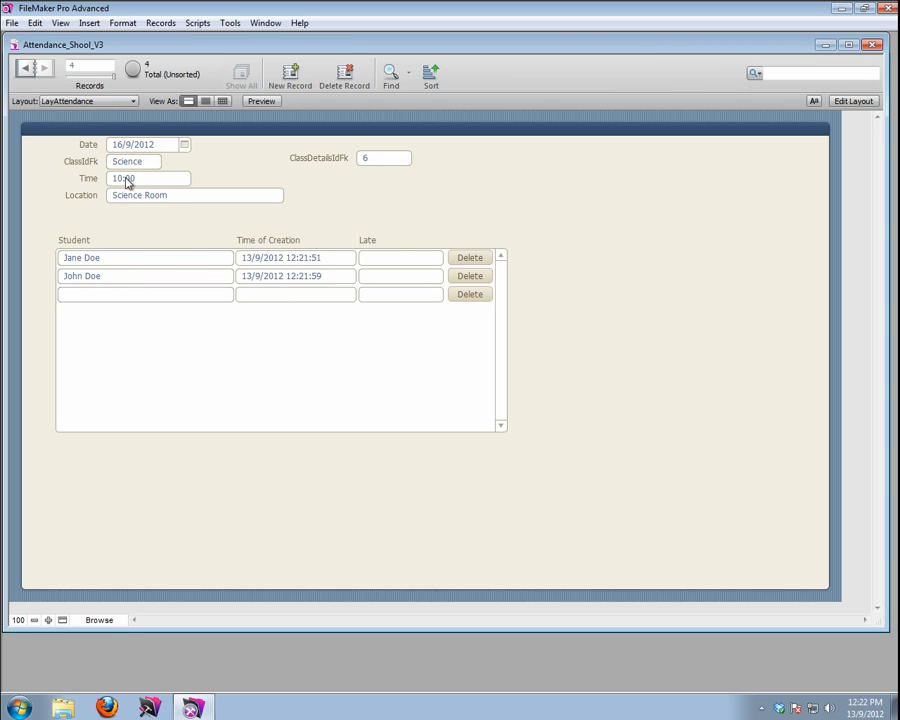
- Check the Science session in both students' attendance portals on the LayStudents layout
{"action": "left_click", "coordinate": [105, 101]}
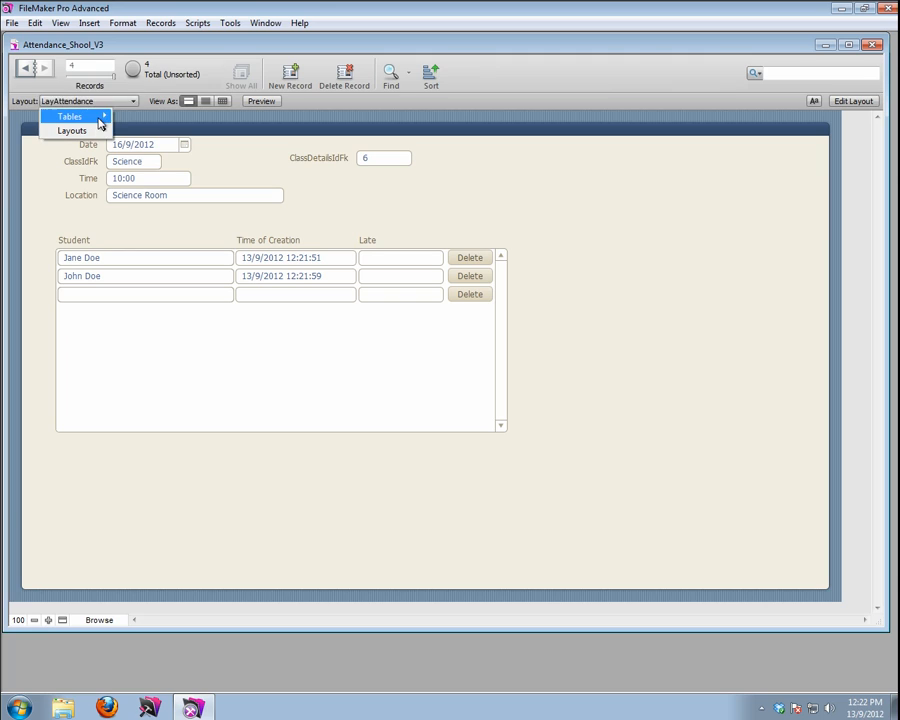
{"action": "mouse_move", "coordinate": [100, 120]}
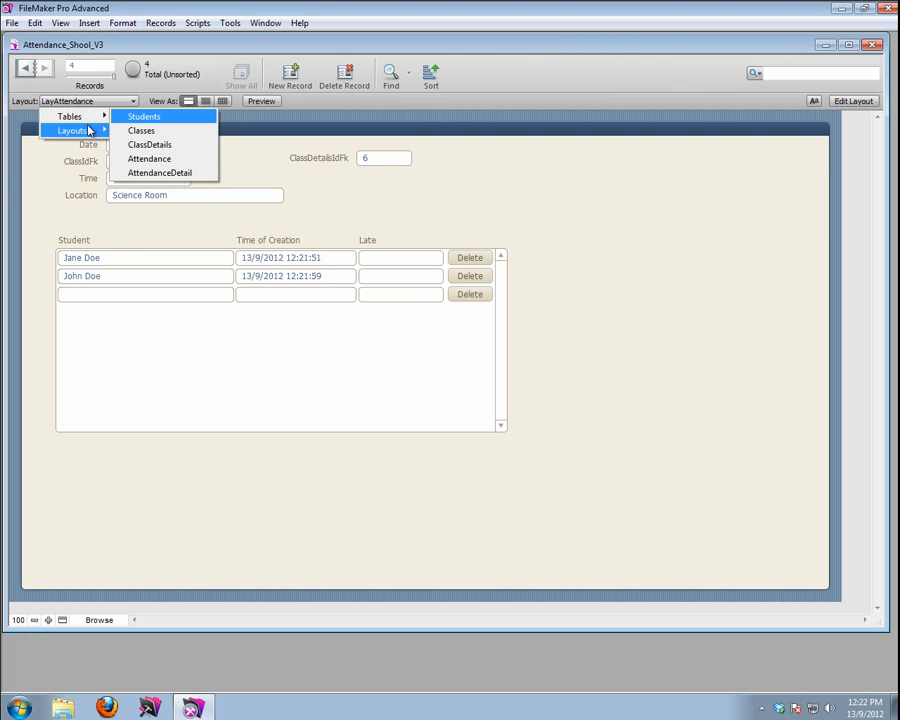
{"action": "left_click", "coordinate": [136, 137]}
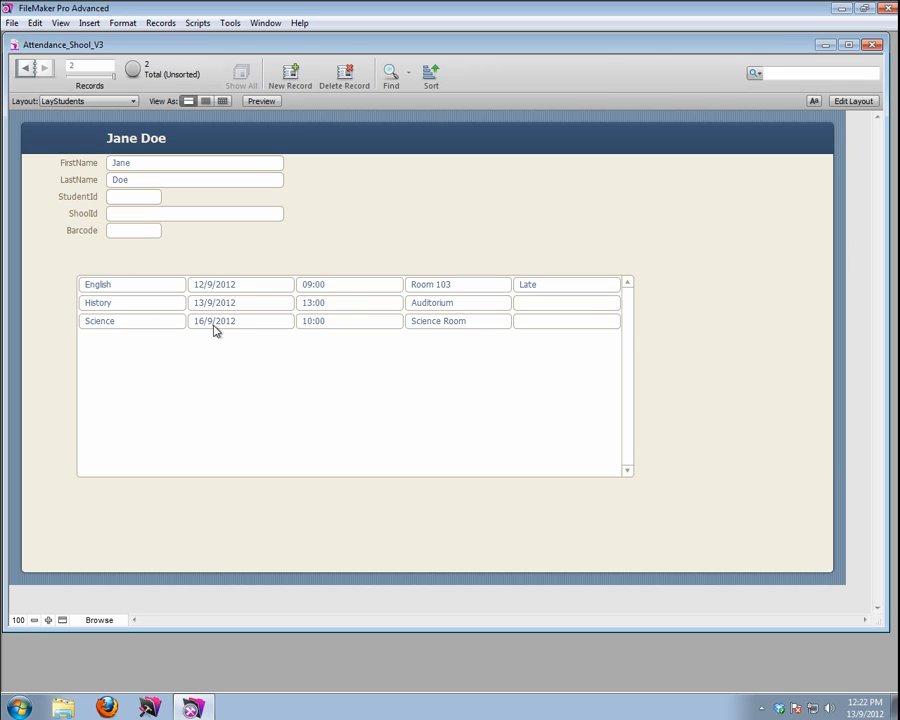
{"action": "key", "text": "ctrl+Up"}
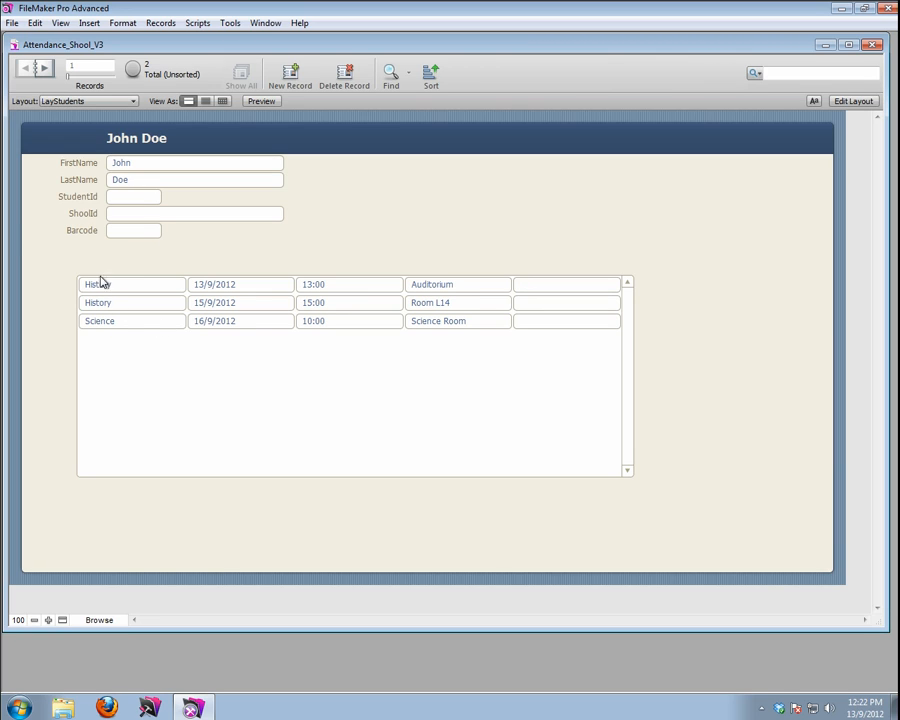
- Return to LayClasses and select the 16/9/2012 Science Room session to check its student attendance portal
{"action": "left_click", "coordinate": [60, 101]}
{"action": "mouse_move", "coordinate": [87, 135]}
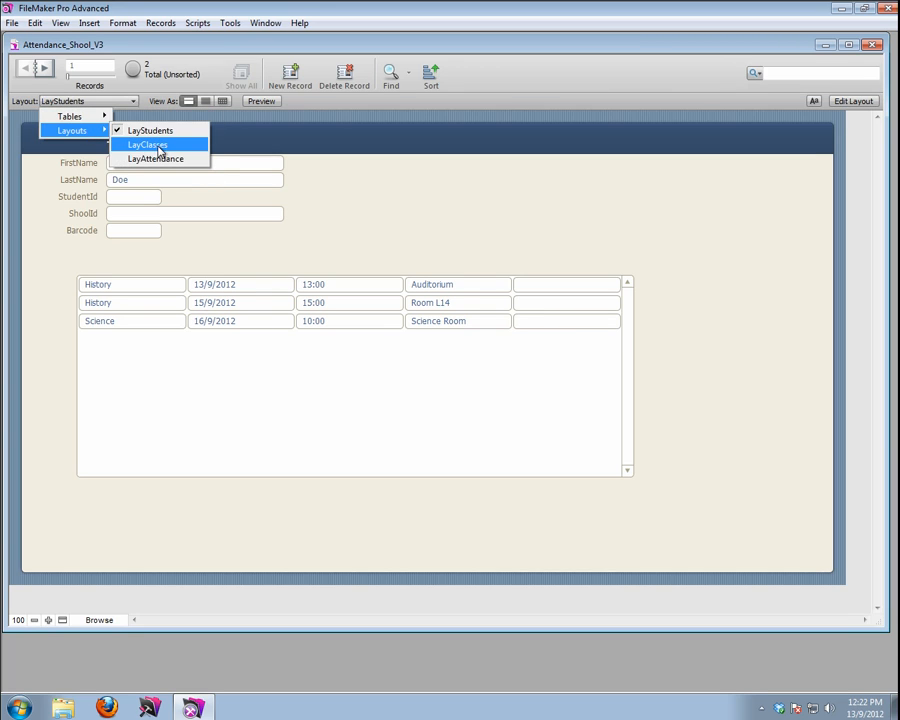
{"action": "left_click", "coordinate": [158, 143]}
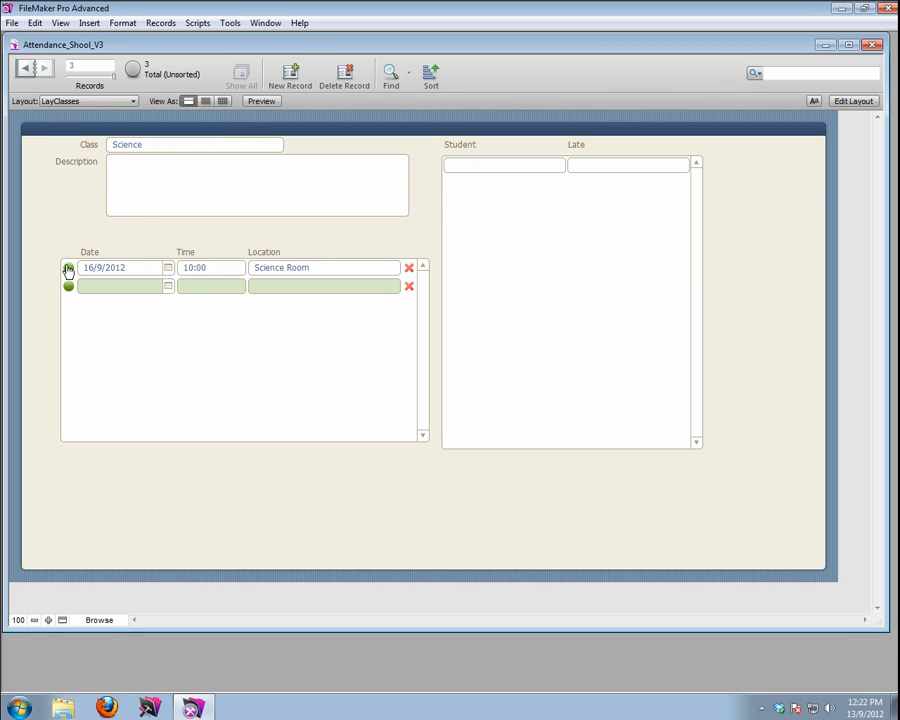
{"action": "left_click", "coordinate": [68, 270]}
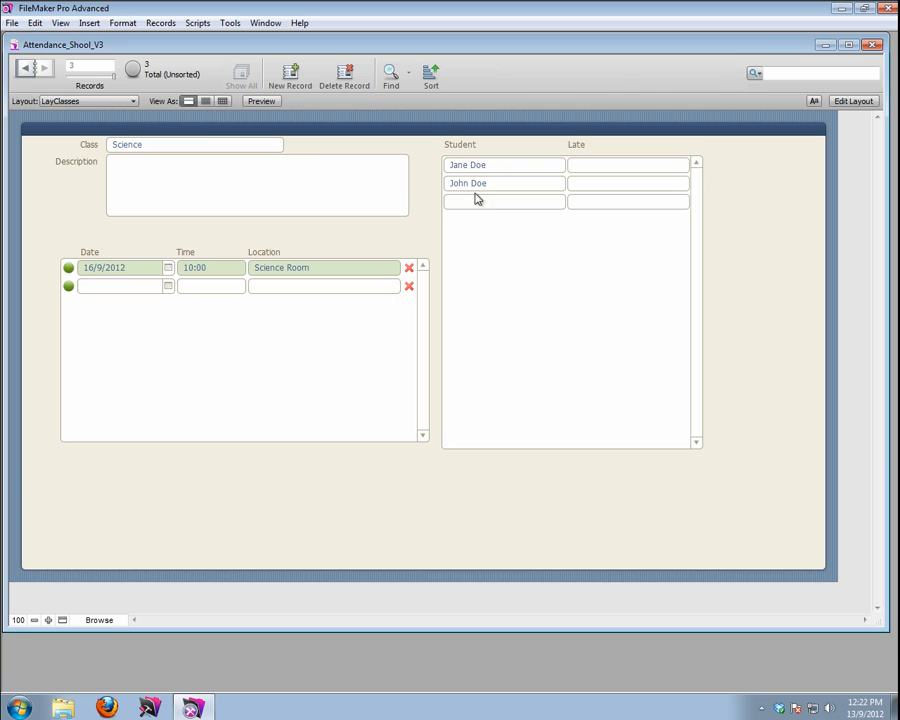